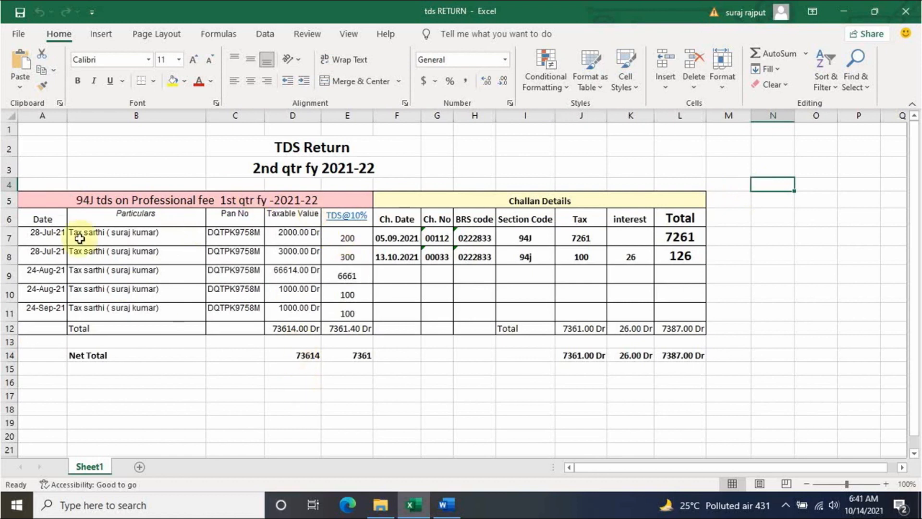
- Change the A5 title to '94J tds on Professional fee 2nd qtr fy -2021-22'
{"action": "left_click", "coordinate": [200, 199]}
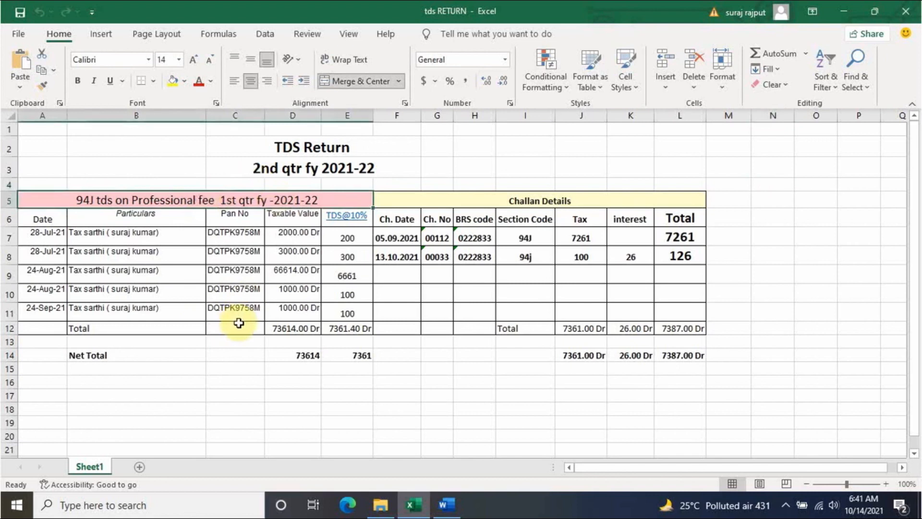
{"action": "double_click", "coordinate": [226, 199]}
{"action": "key", "text": "BackSpace"}
{"action": "type", "text": "2"}
{"action": "key", "text": "BackSpace"}
{"action": "key", "text": "BackSpace"}
{"action": "type", "text": "nd"}
{"action": "key", "text": "Return"}
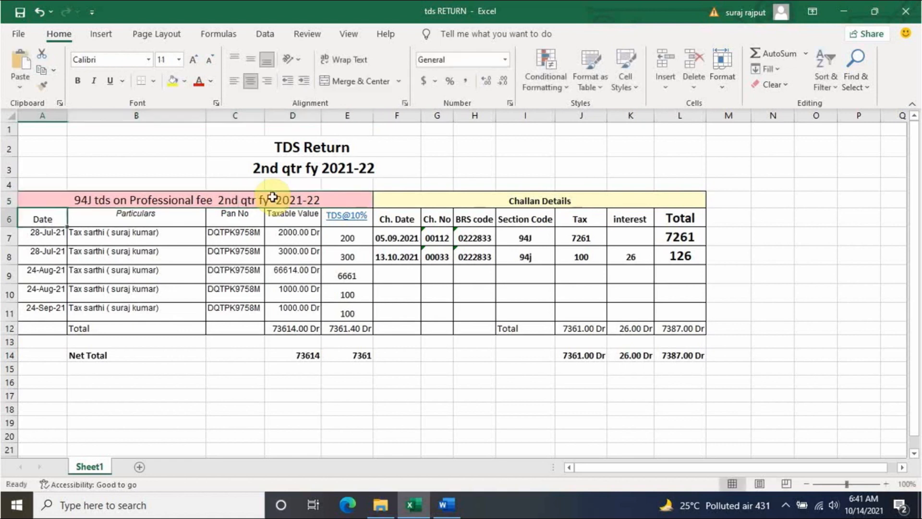
{"action": "left_click", "coordinate": [280, 401]}
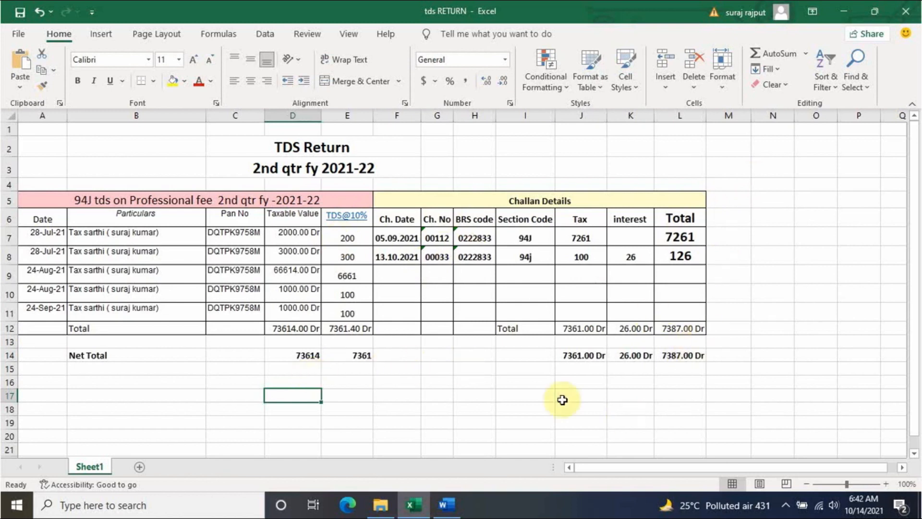
{"action": "left_click", "coordinate": [500, 381]}
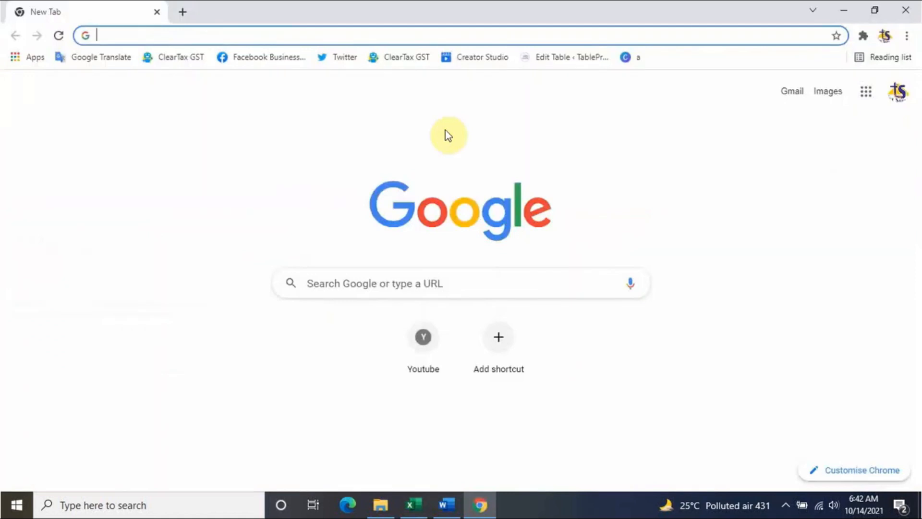
- Search Google for 'nsdl tds return filing' and open the tin-nsdl.com e-TDS/TCS RPU page
{"action": "type", "text": "nsdl"}
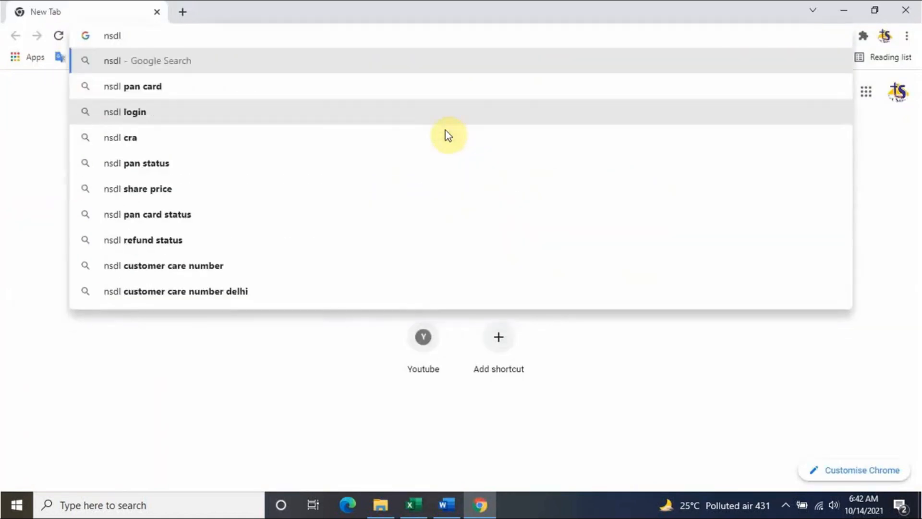
{"action": "type", "text": " tds"}
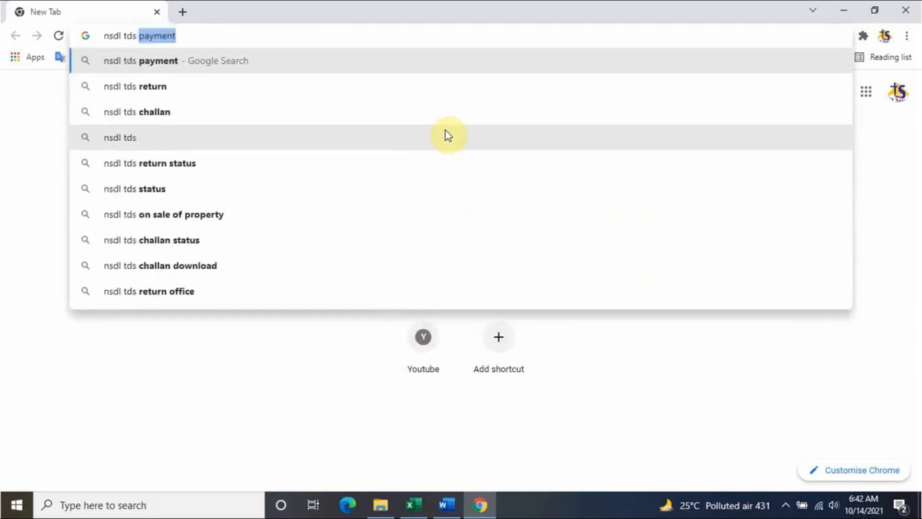
{"action": "type", "text": " re"}
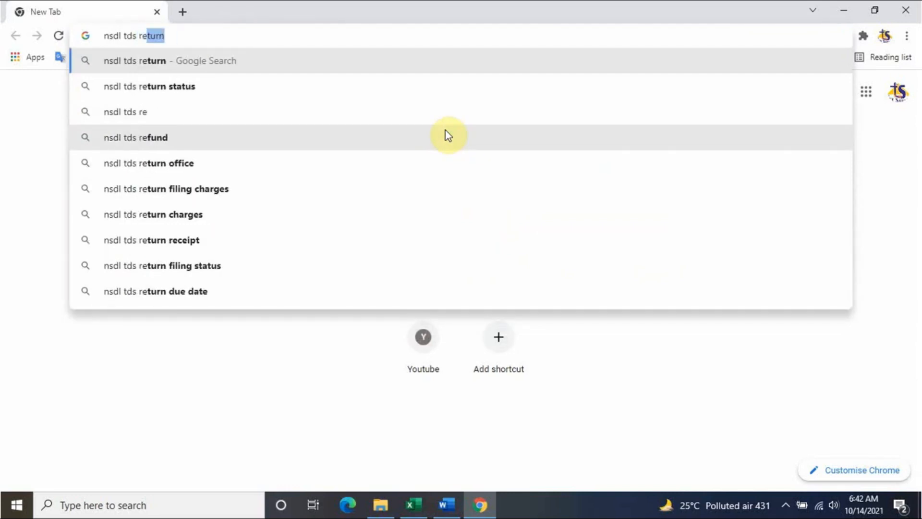
{"action": "type", "text": "turn"}
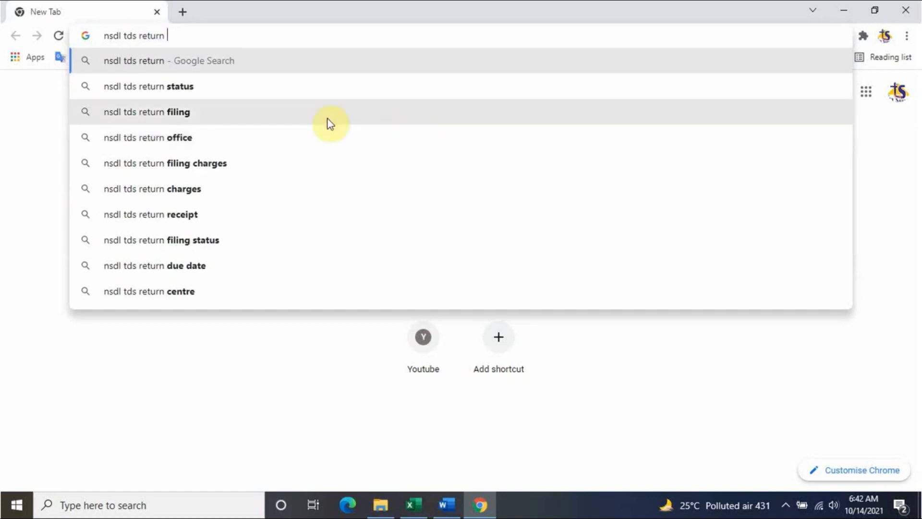
{"action": "left_click", "coordinate": [267, 113]}
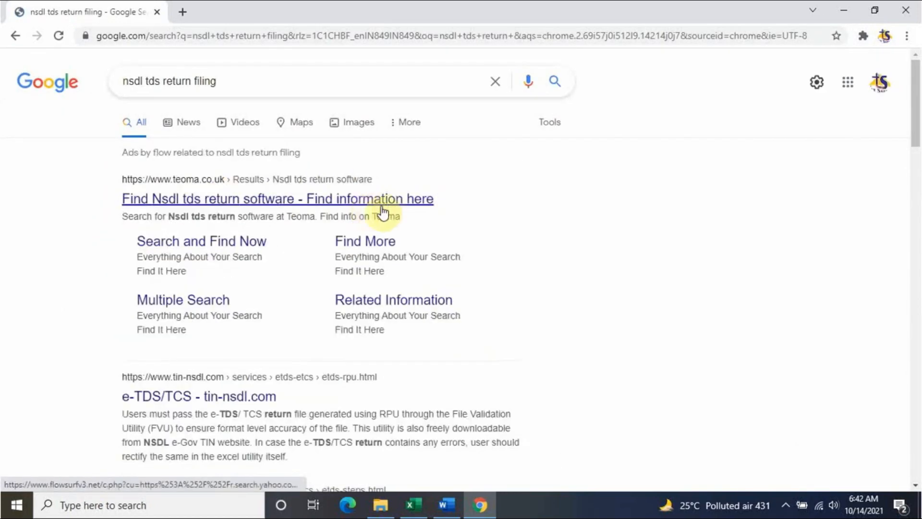
{"action": "scroll", "coordinate": [326, 289], "scroll_direction": "down", "scroll_amount": 3}
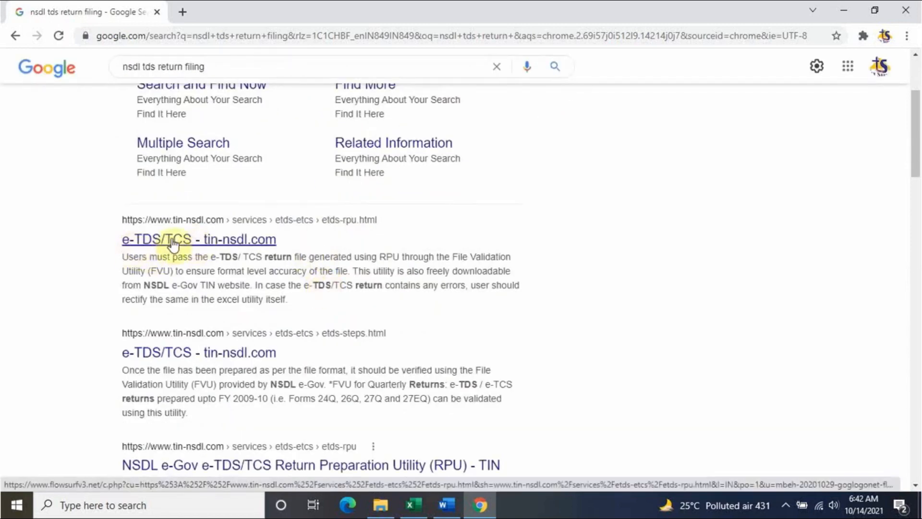
{"action": "left_click", "coordinate": [139, 243]}
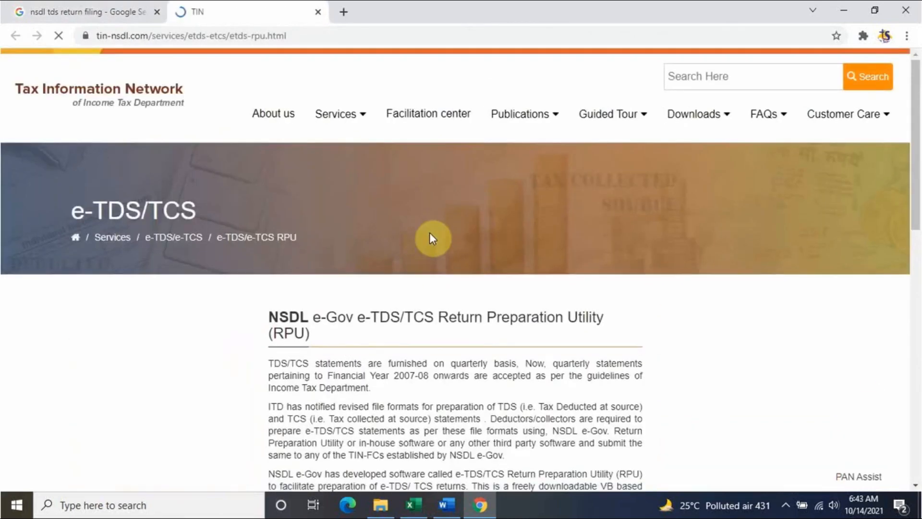
- Download RPU version 3.8 (RPU_3.8.zip) from the RPU for Quarterly Returns section
{"action": "scroll", "coordinate": [430, 331], "scroll_direction": "down", "scroll_amount": 7}
{"action": "scroll", "coordinate": [422, 312], "scroll_direction": "up", "scroll_amount": 4}
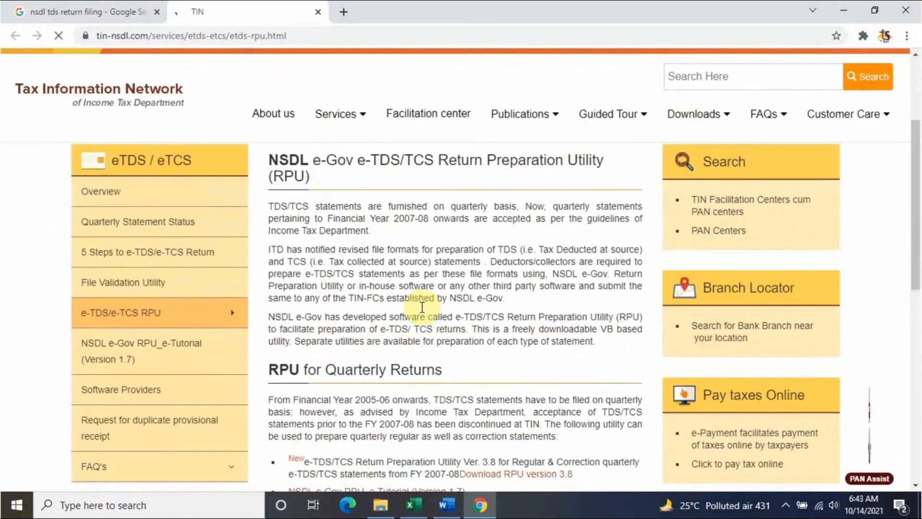
{"action": "scroll", "coordinate": [422, 312], "scroll_direction": "down", "scroll_amount": 3}
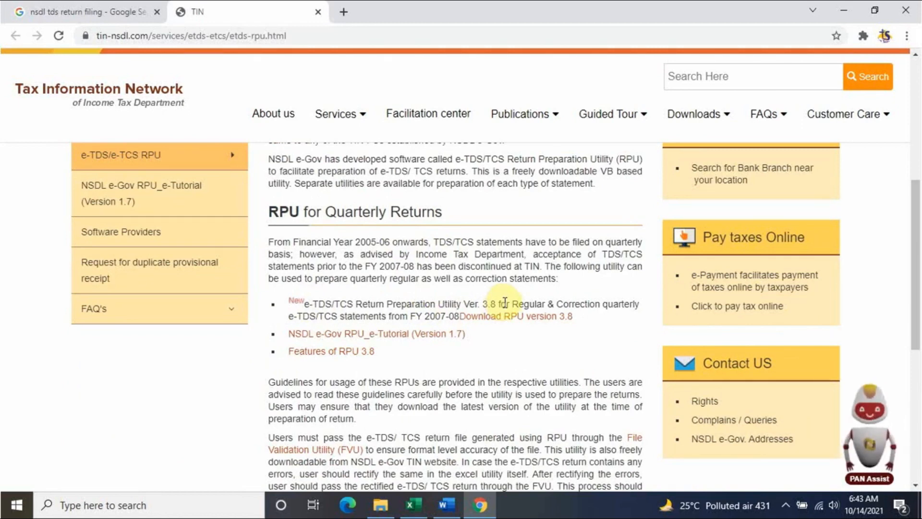
{"action": "left_click", "coordinate": [502, 317]}
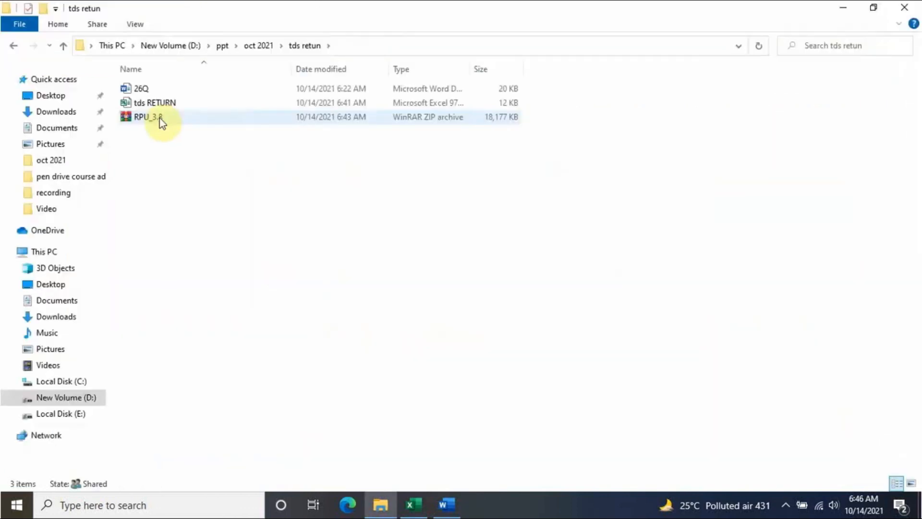
{"action": "left_click", "coordinate": [168, 118]}
{"action": "left_click", "coordinate": [194, 213]}
- Extract RPU_3.8.zip into an RPU_3.8 folder
{"action": "left_click", "coordinate": [187, 119]}
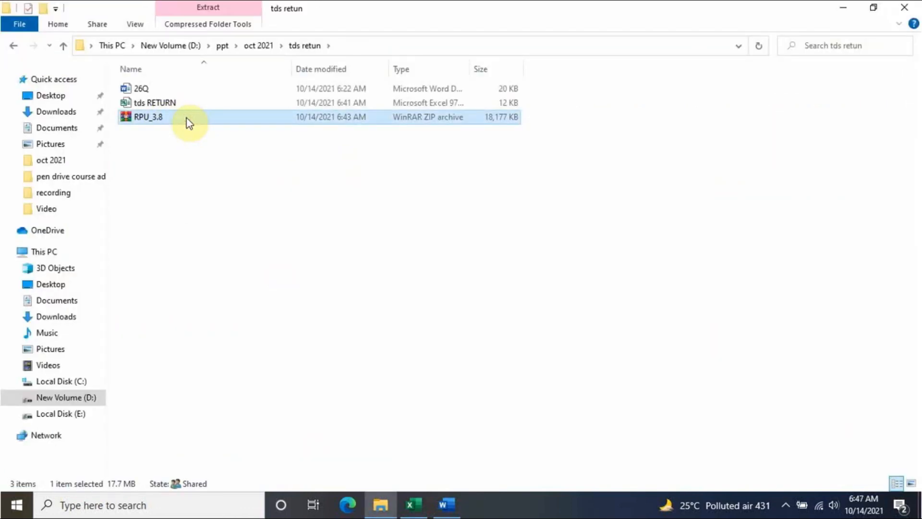
{"action": "right_click", "coordinate": [186, 118]}
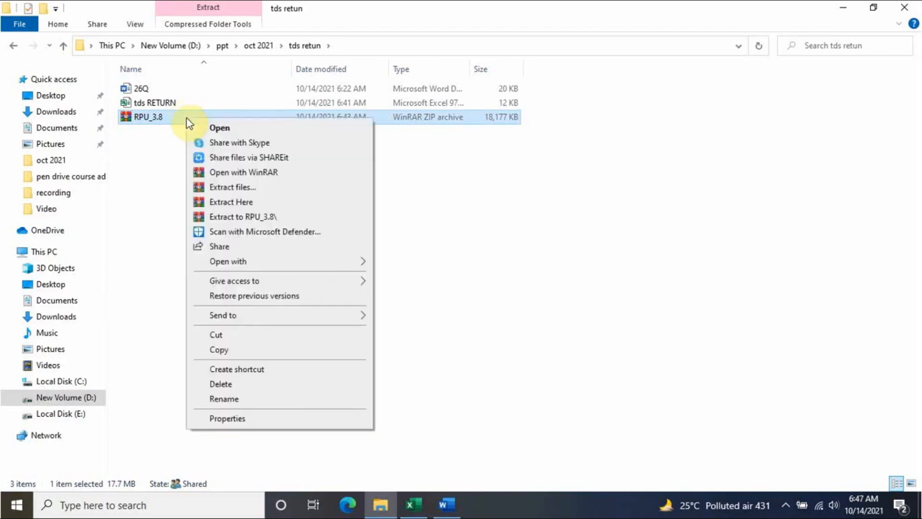
{"action": "left_click", "coordinate": [231, 187]}
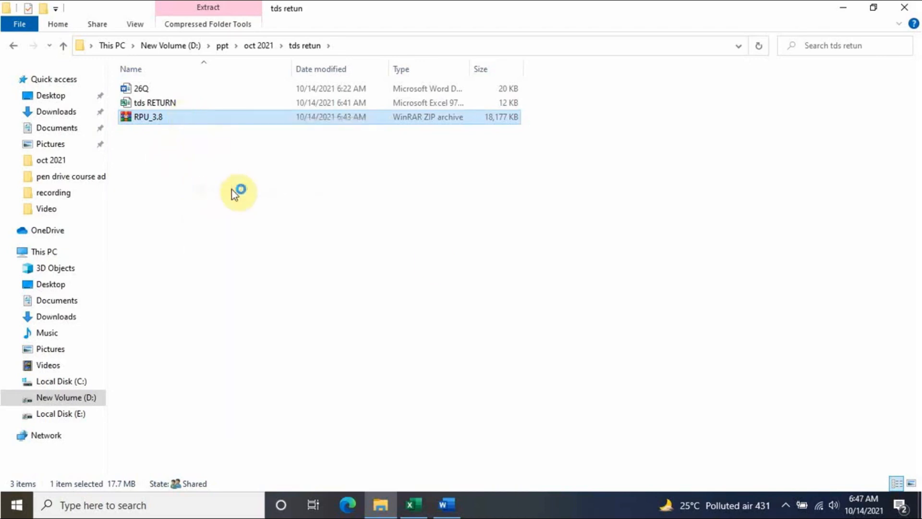
{"action": "left_click", "coordinate": [501, 390]}
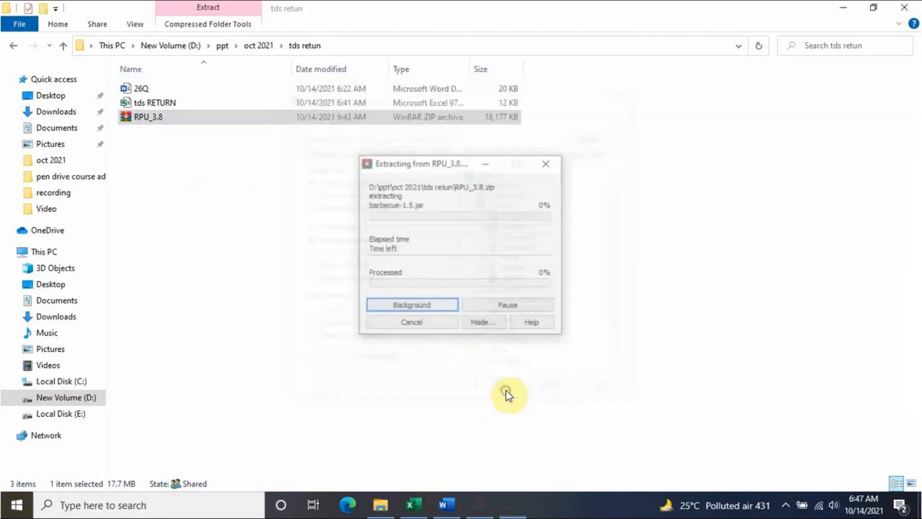
{"action": "left_click", "coordinate": [219, 235]}
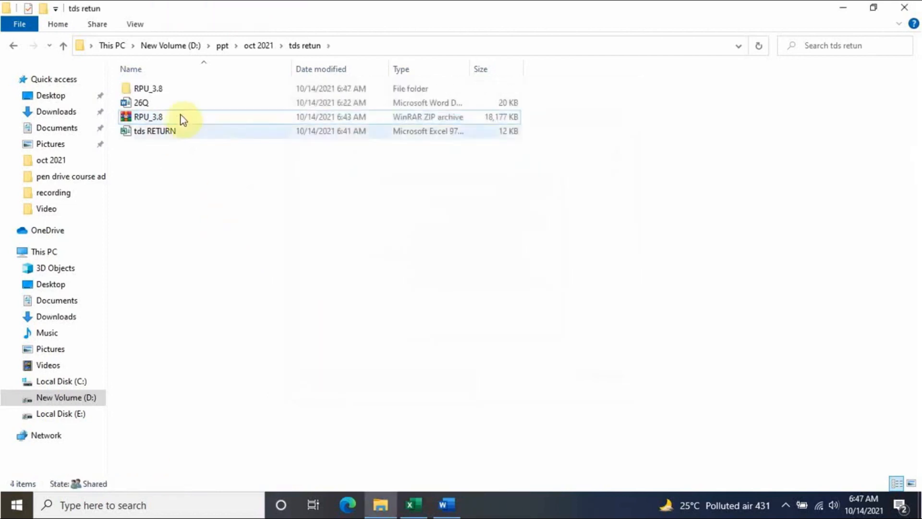
- Open the inner RPU_3.8 folder and launch the TDS_RPU_3.8 utility
{"action": "double_click", "coordinate": [175, 88]}
{"action": "left_click", "coordinate": [184, 90]}
{"action": "double_click", "coordinate": [183, 90]}
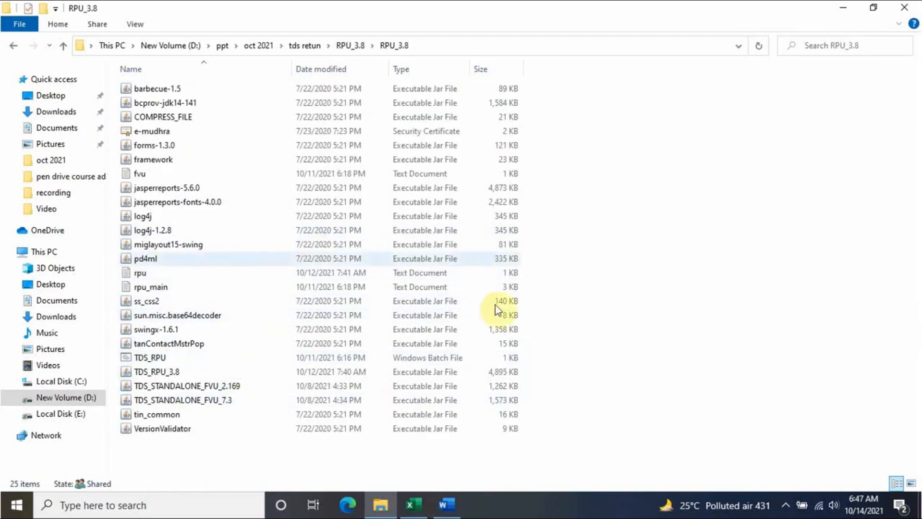
{"action": "double_click", "coordinate": [178, 372]}
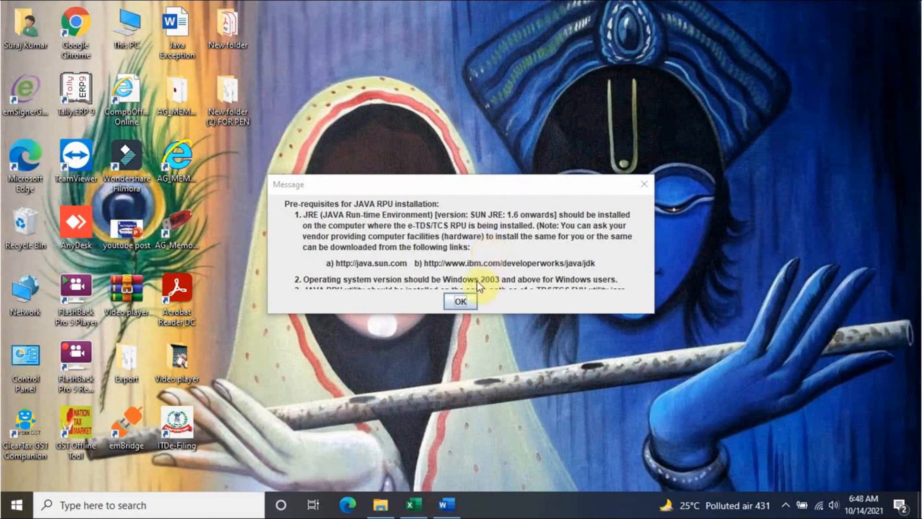
- Dismiss the Java prerequisites message and start a Regular Form 26Q statement
{"action": "left_click", "coordinate": [460, 302]}
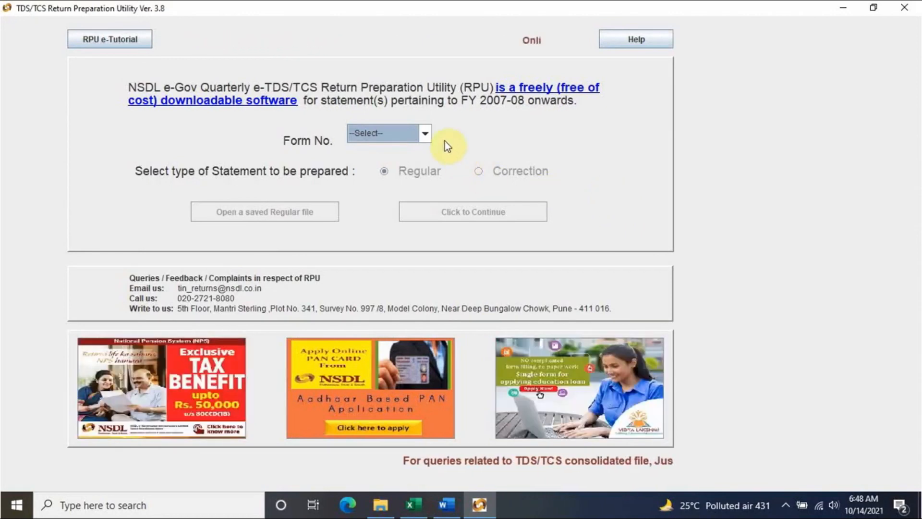
{"action": "left_click", "coordinate": [424, 135]}
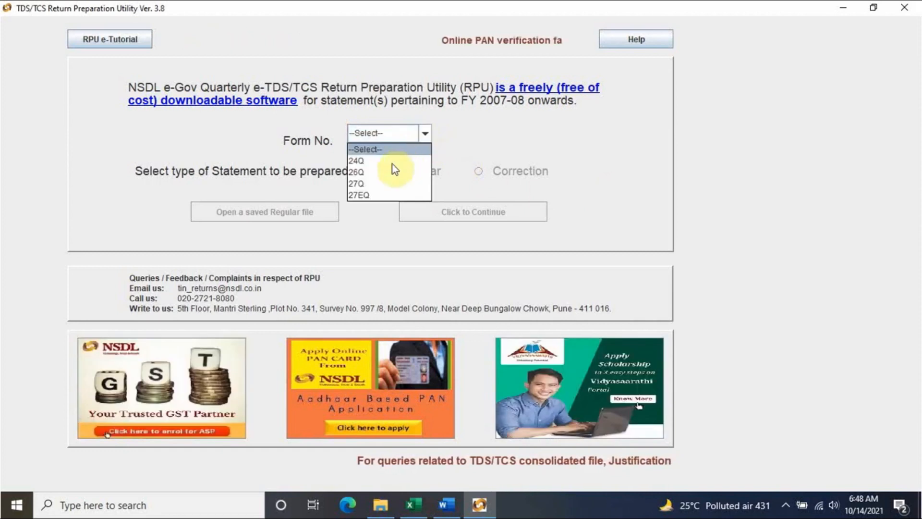
{"action": "left_click", "coordinate": [381, 173]}
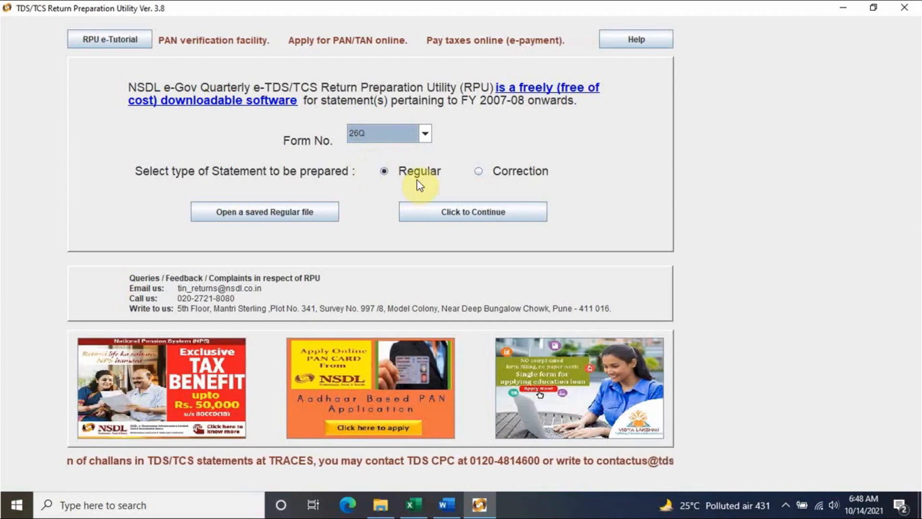
{"action": "left_click", "coordinate": [457, 219]}
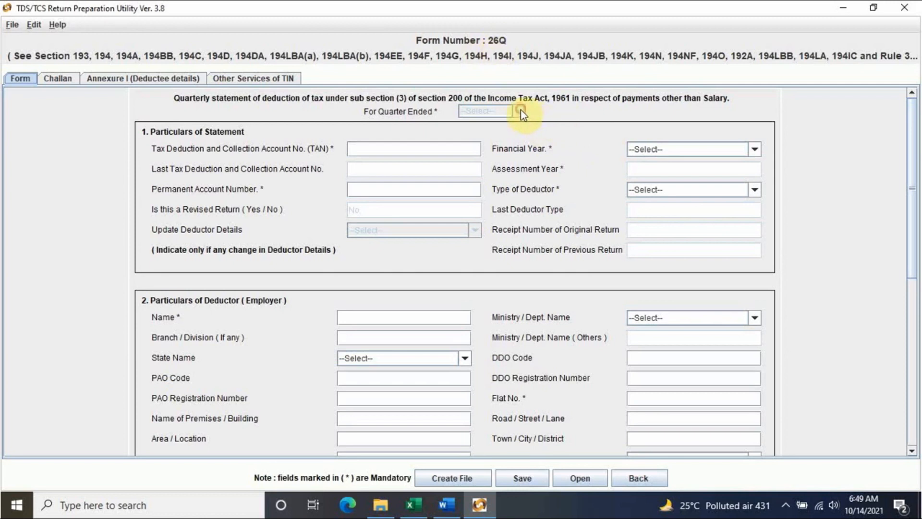
- Set financial year 2021-2022 and quarter ended Q2 on the Form 26Q statement
{"action": "left_click", "coordinate": [670, 148]}
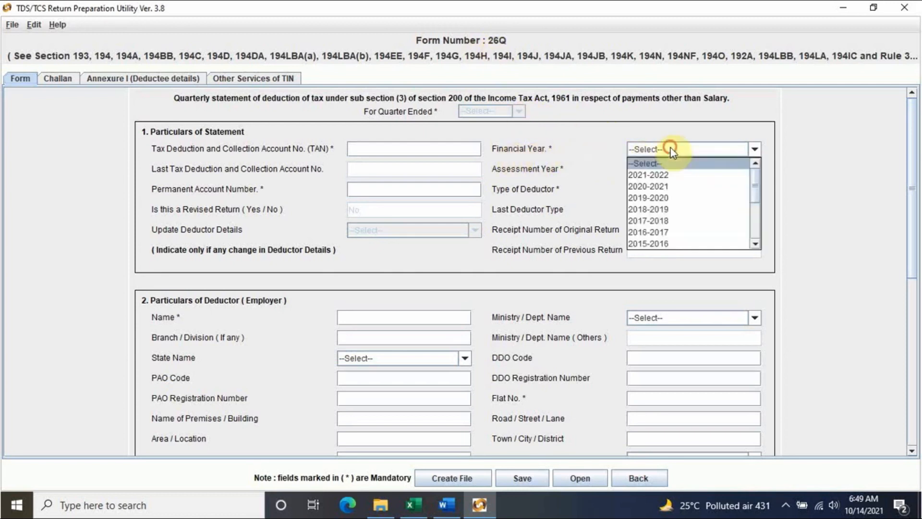
{"action": "left_click", "coordinate": [661, 177]}
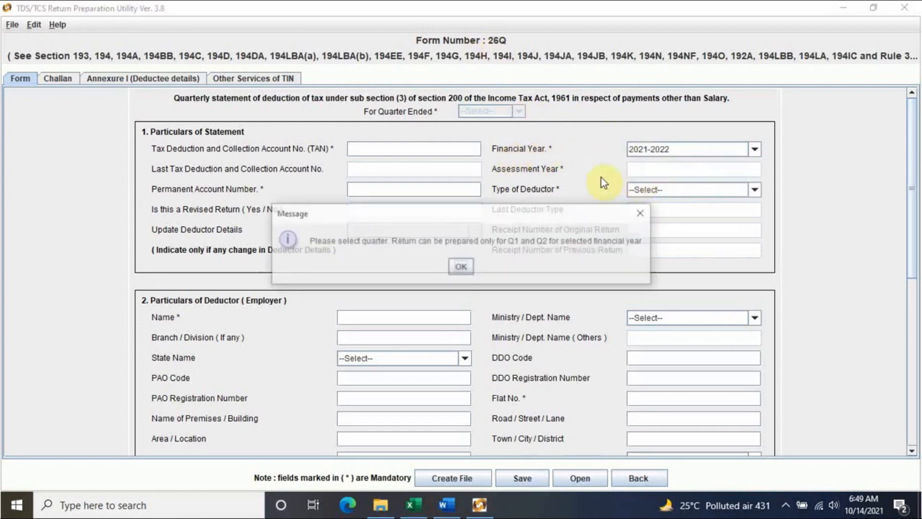
{"action": "left_click", "coordinate": [461, 267]}
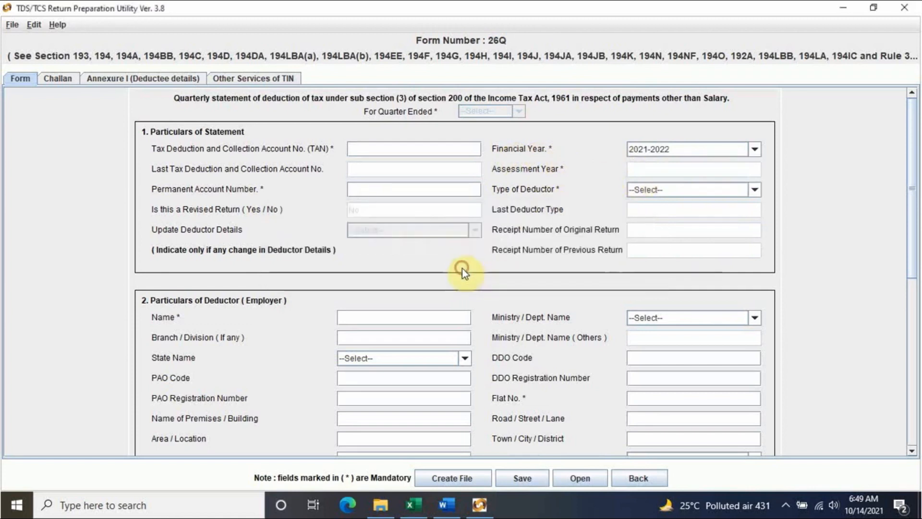
{"action": "left_click", "coordinate": [519, 112]}
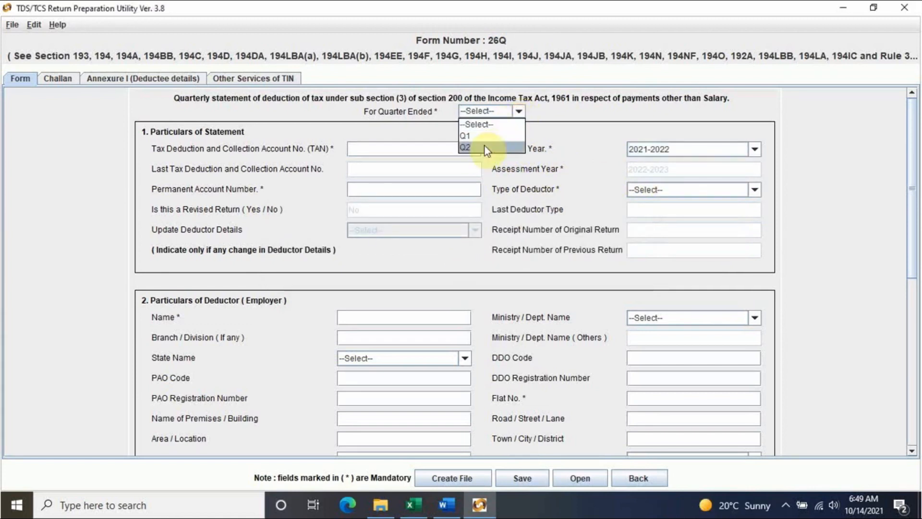
{"action": "left_click", "coordinate": [486, 146]}
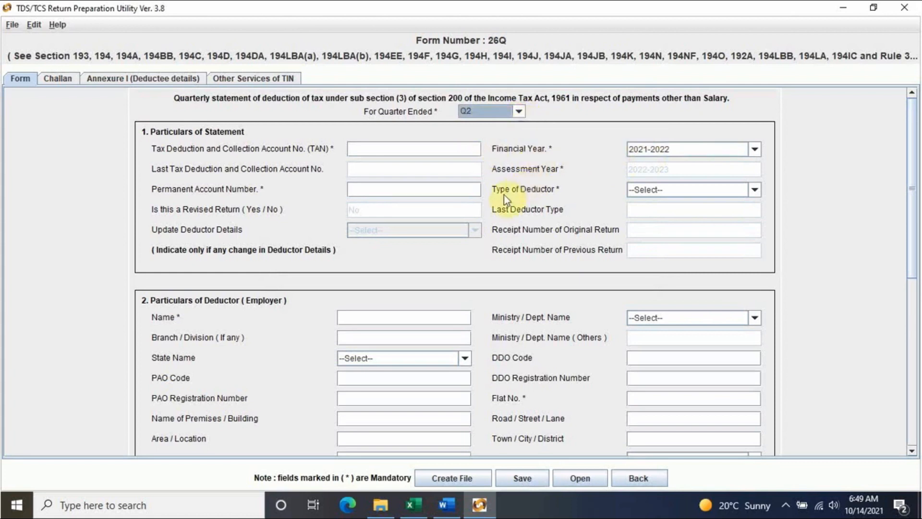
- Set the deductor type to Individual/HUF
{"action": "left_click", "coordinate": [667, 189]}
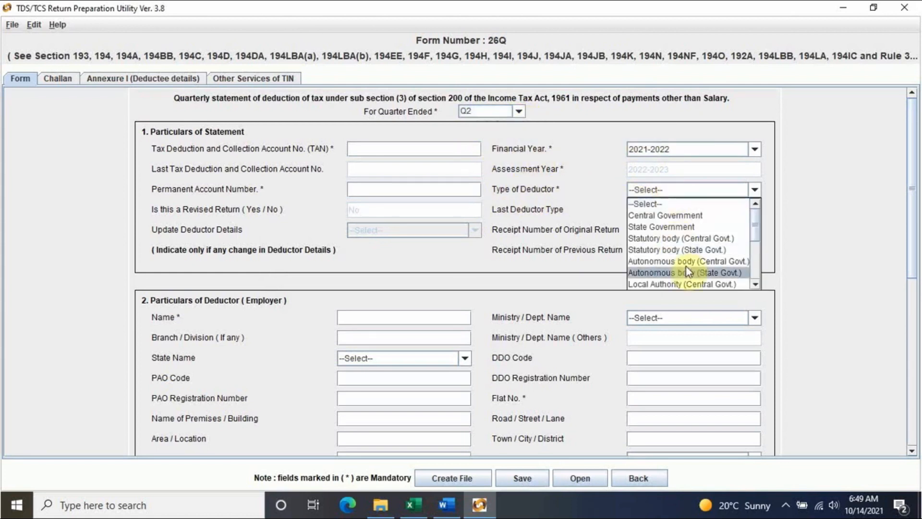
{"action": "scroll", "coordinate": [691, 248], "scroll_direction": "down", "scroll_amount": 3}
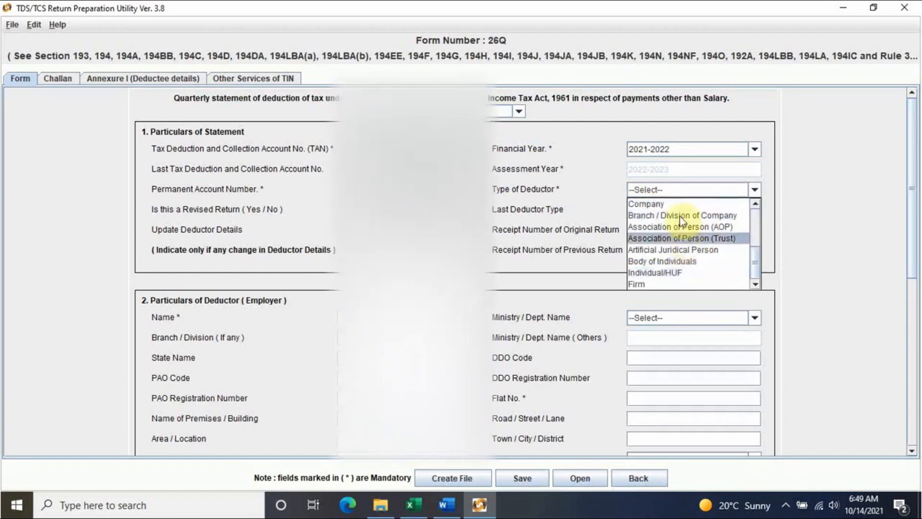
{"action": "left_click", "coordinate": [676, 273]}
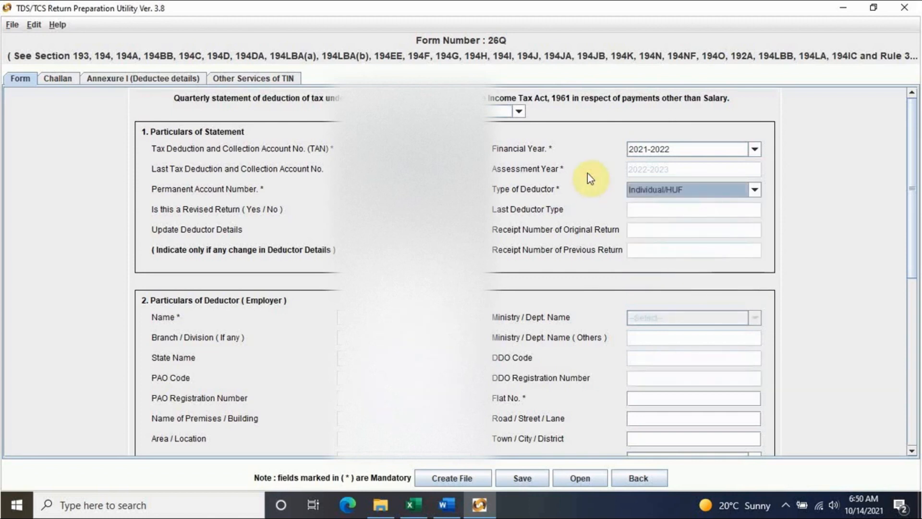
- Fill in the deductor's TAN, PAN and particulars, and reuse them for the responsible person
{"action": "left_click", "coordinate": [384, 150]}
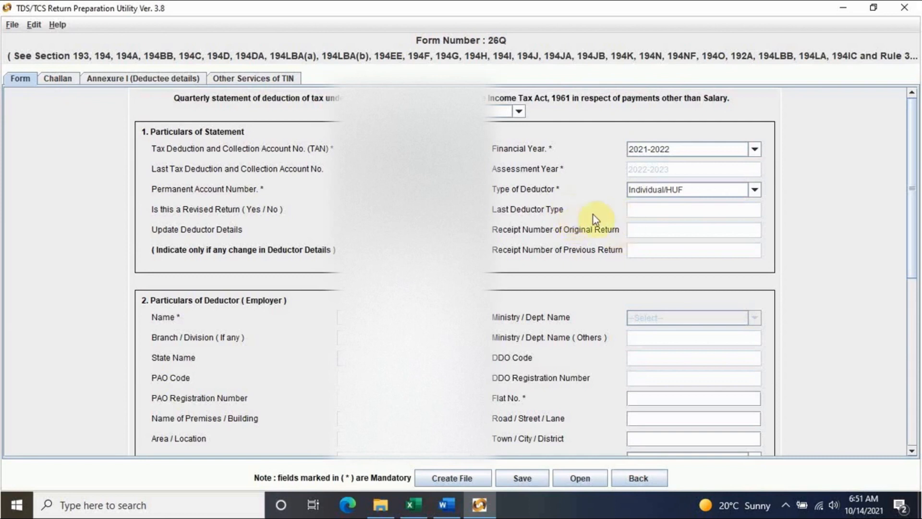
{"action": "scroll", "coordinate": [627, 268], "scroll_direction": "down", "scroll_amount": 3}
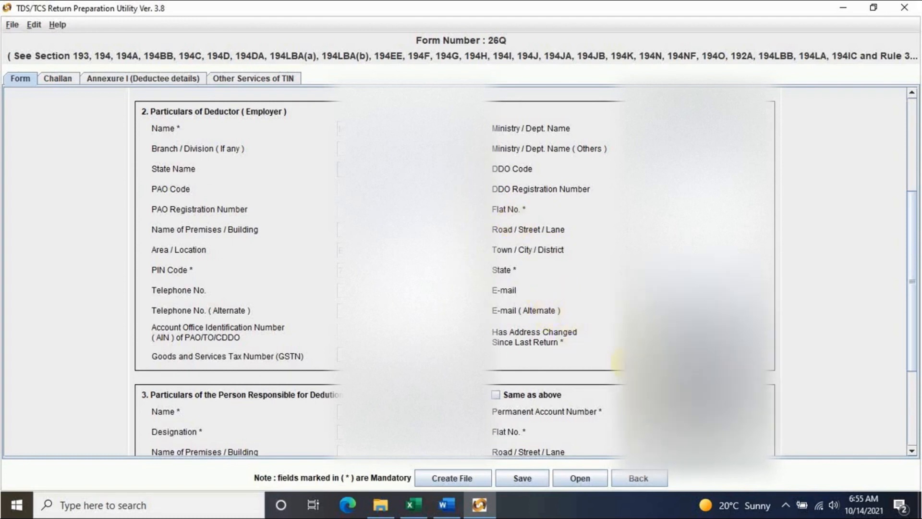
{"action": "scroll", "coordinate": [588, 336], "scroll_direction": "down", "scroll_amount": 3}
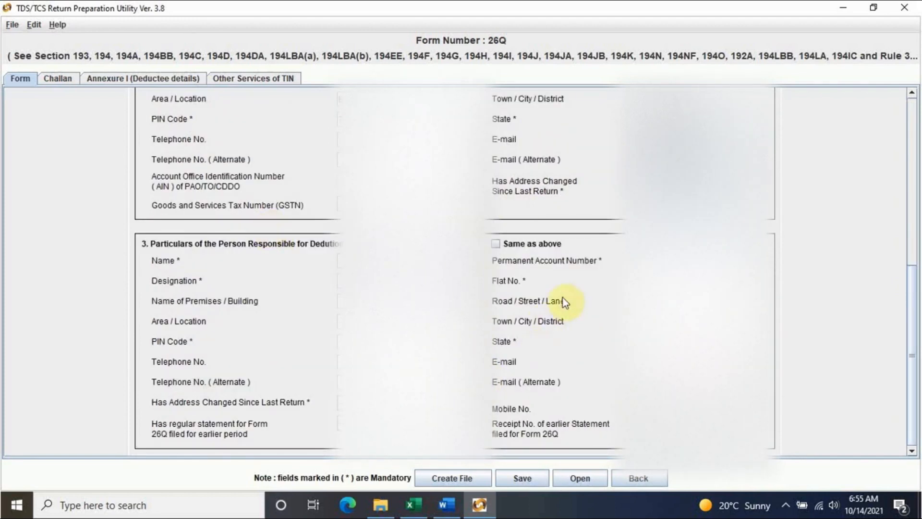
{"action": "scroll", "coordinate": [553, 288], "scroll_direction": "up", "scroll_amount": 2}
{"action": "scroll", "coordinate": [521, 226], "scroll_direction": "up", "scroll_amount": 5}
{"action": "scroll", "coordinate": [527, 226], "scroll_direction": "down", "scroll_amount": 5}
{"action": "scroll", "coordinate": [549, 301], "scroll_direction": "down", "scroll_amount": 2}
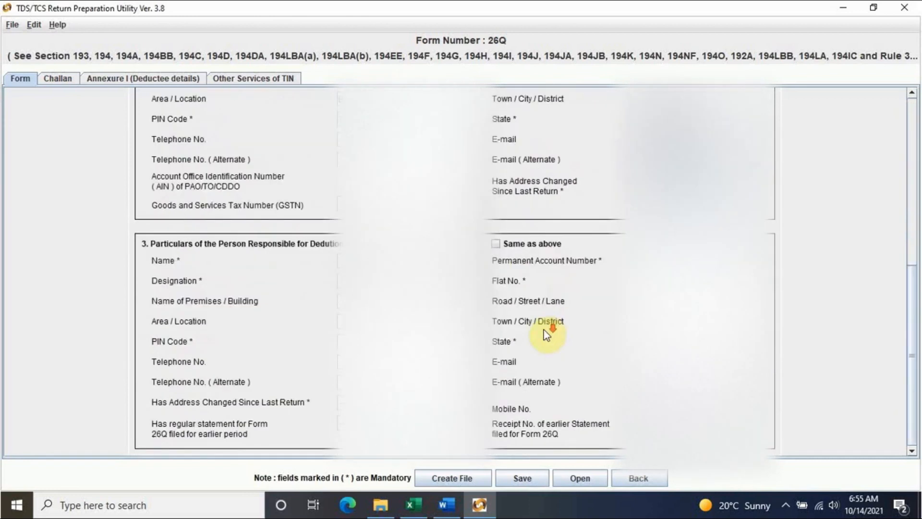
{"action": "left_click", "coordinate": [498, 244]}
- Answer No to 'Has regular statement for Form 26Q filed for earlier period'
{"action": "scroll", "coordinate": [454, 271], "scroll_direction": "up", "scroll_amount": 10}
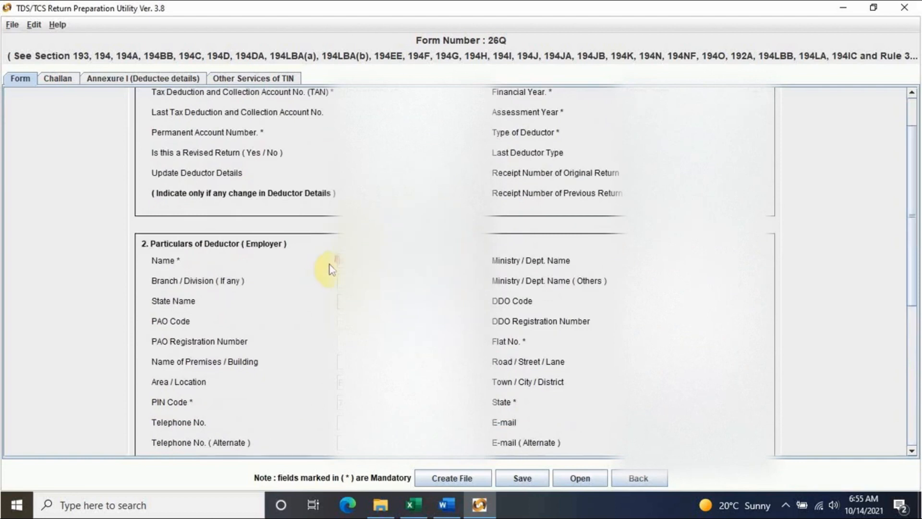
{"action": "scroll", "coordinate": [330, 264], "scroll_direction": "down", "scroll_amount": 5}
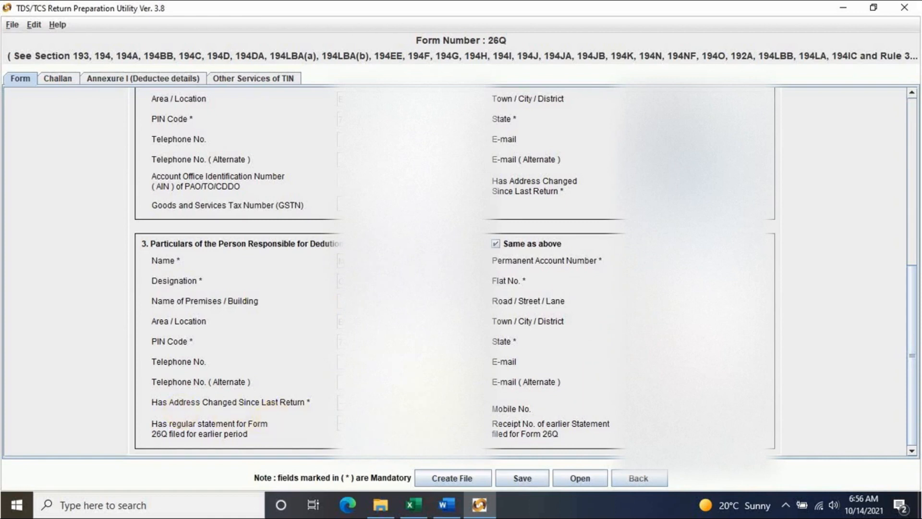
{"action": "left_click", "coordinate": [287, 433]}
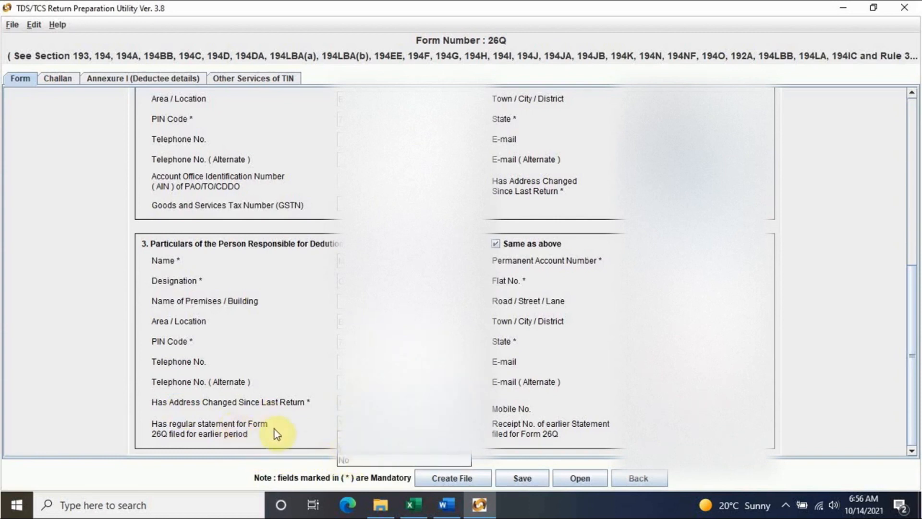
{"action": "left_click", "coordinate": [346, 459]}
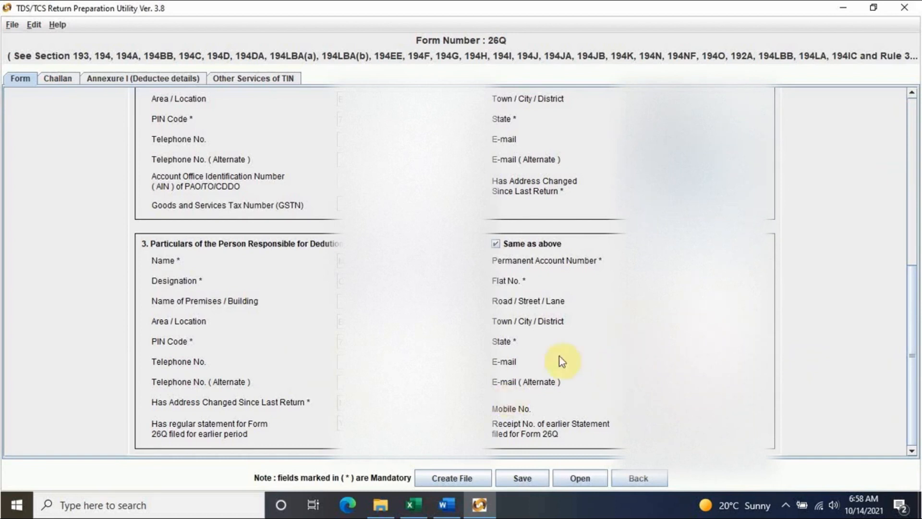
- Save the Form 26Q return file to a location on another drive
{"action": "scroll", "coordinate": [581, 380], "scroll_direction": "up", "scroll_amount": 10}
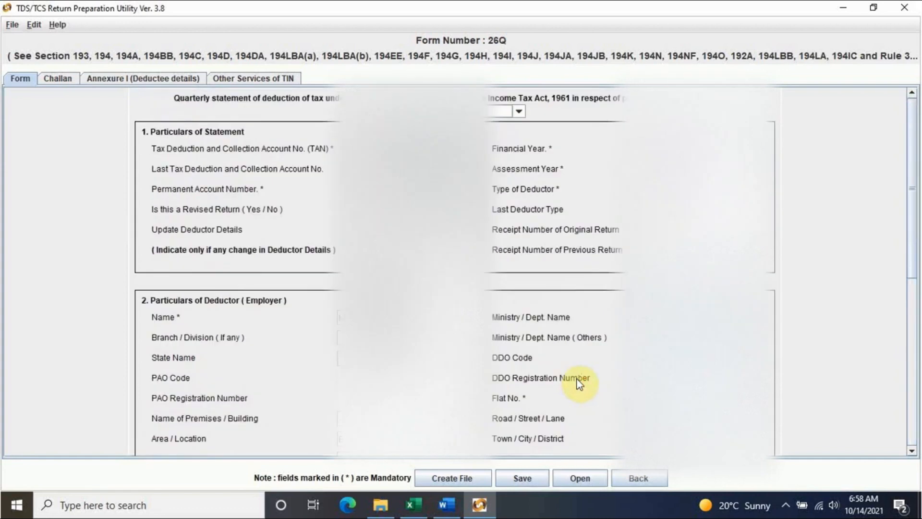
{"action": "scroll", "coordinate": [580, 382], "scroll_direction": "down", "scroll_amount": 10}
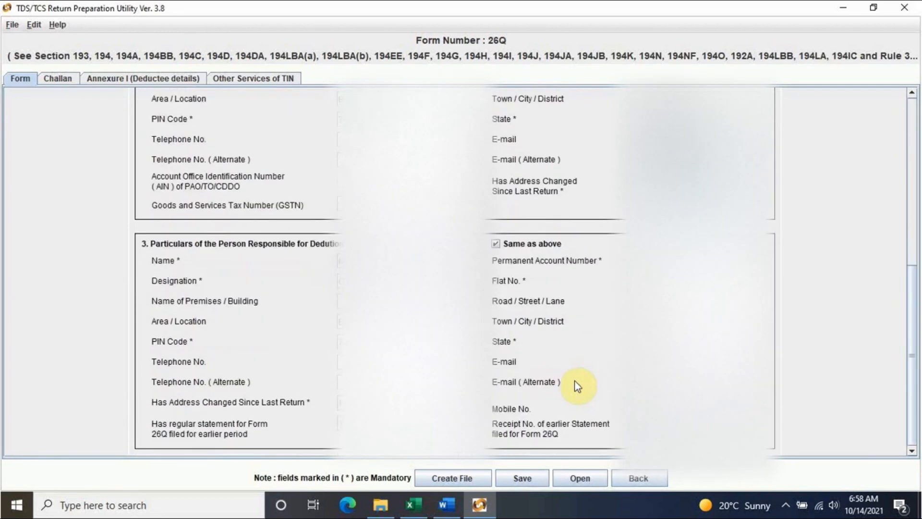
{"action": "left_click", "coordinate": [533, 482]}
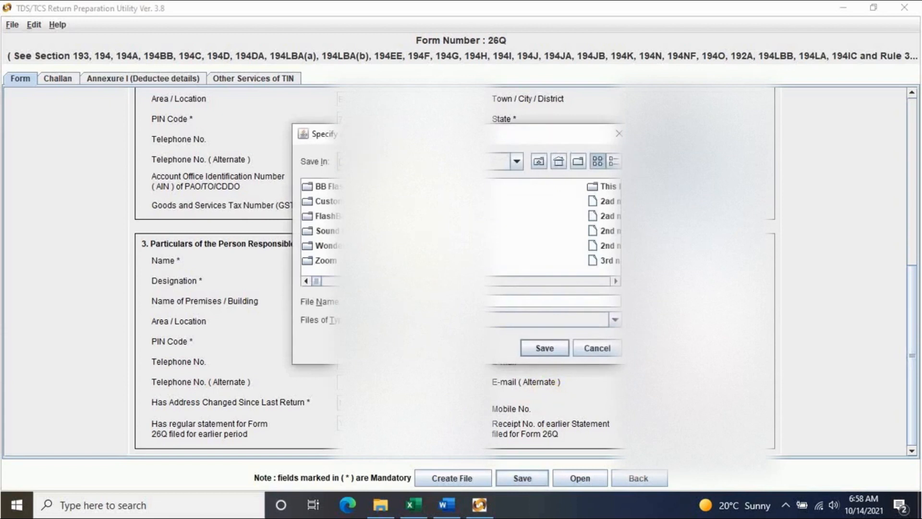
{"action": "left_click", "coordinate": [517, 162]}
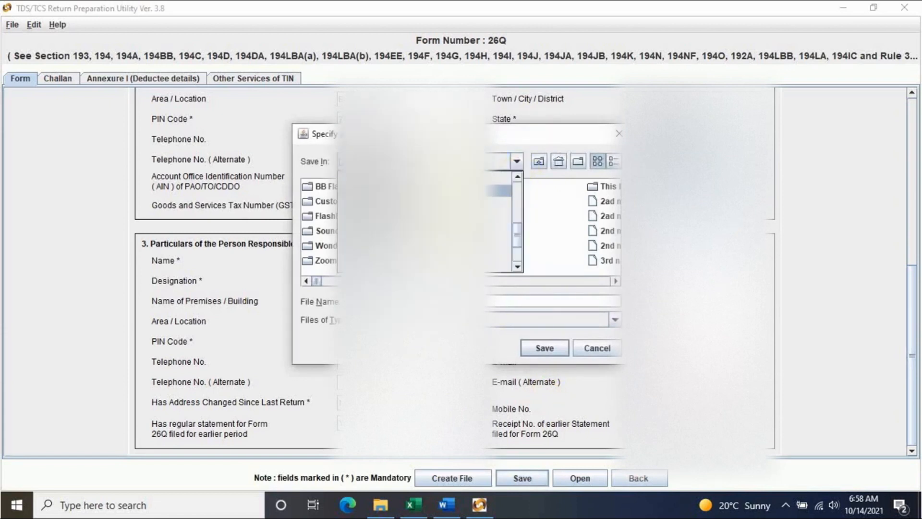
{"action": "left_click", "coordinate": [413, 190]}
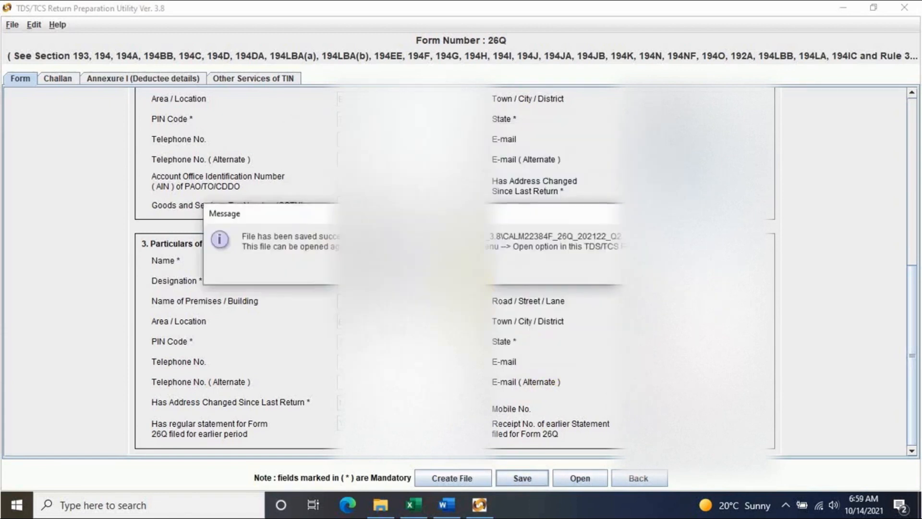
{"action": "left_click", "coordinate": [461, 270]}
{"action": "scroll", "coordinate": [540, 281], "scroll_direction": "up", "scroll_amount": 10}
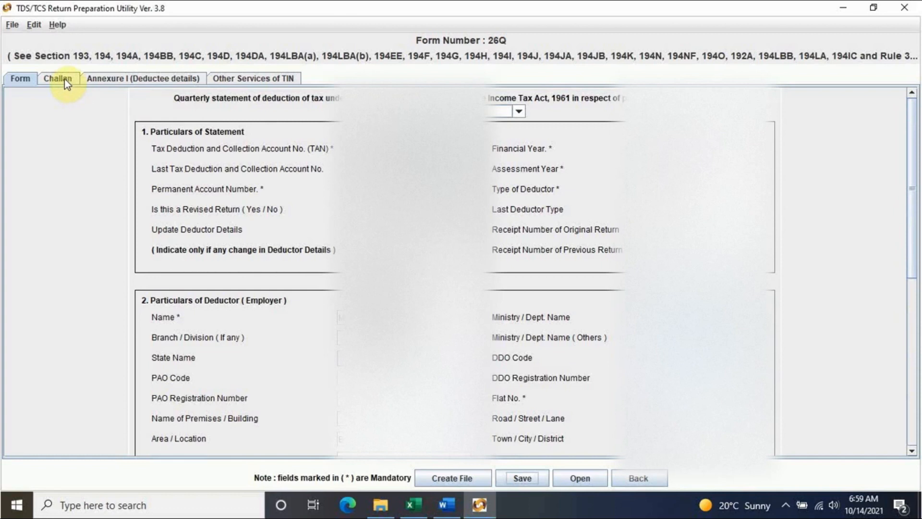
{"action": "scroll", "coordinate": [454, 271], "scroll_direction": "down", "scroll_amount": 10}
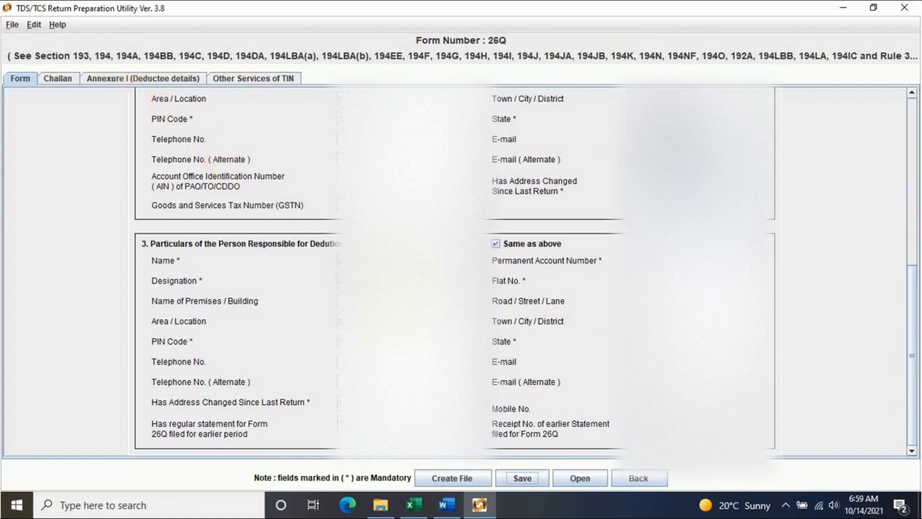
- Add 2 blank challan rows, matching the two challans listed in the Excel sheet
{"action": "left_click", "coordinate": [56, 82]}
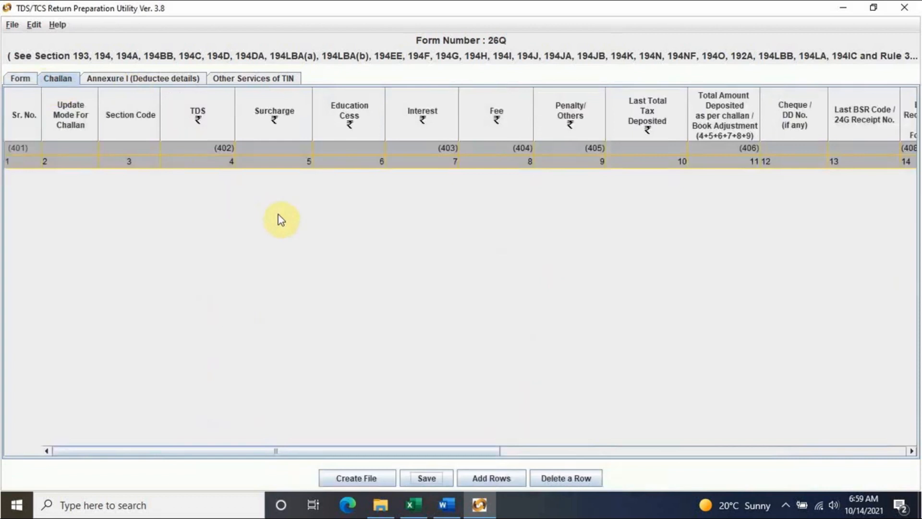
{"action": "left_click", "coordinate": [414, 503]}
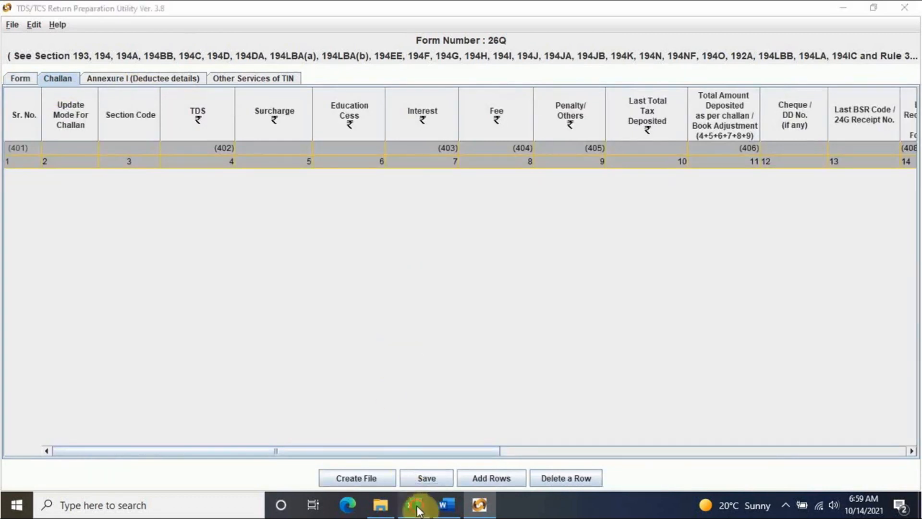
{"action": "left_click", "coordinate": [403, 380]}
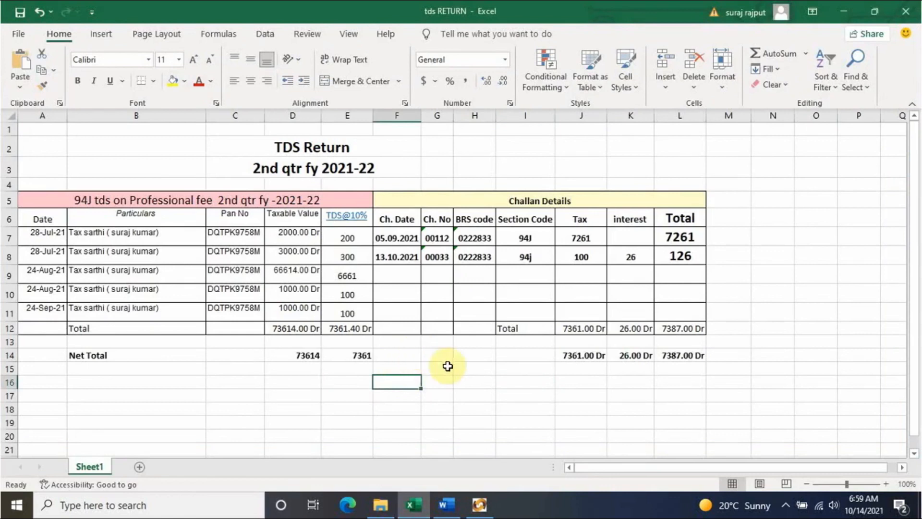
{"action": "left_click", "coordinate": [479, 504]}
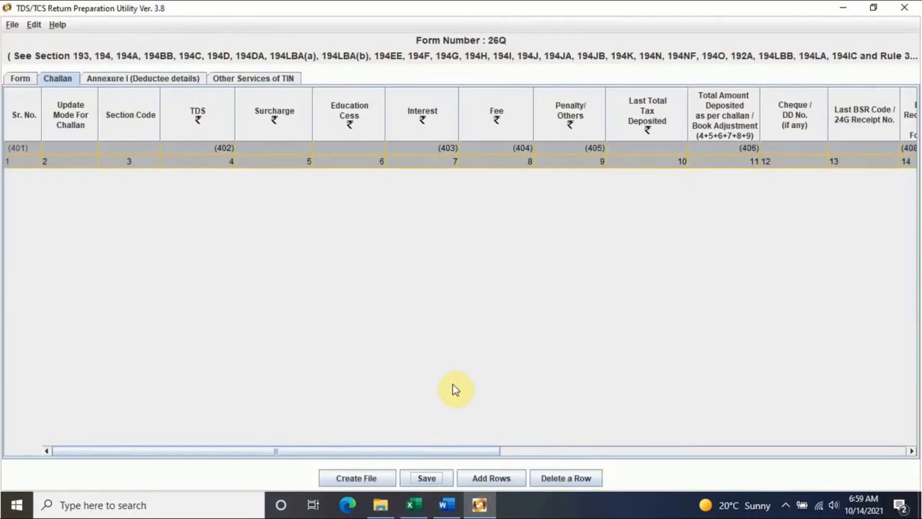
{"action": "left_click", "coordinate": [495, 477]}
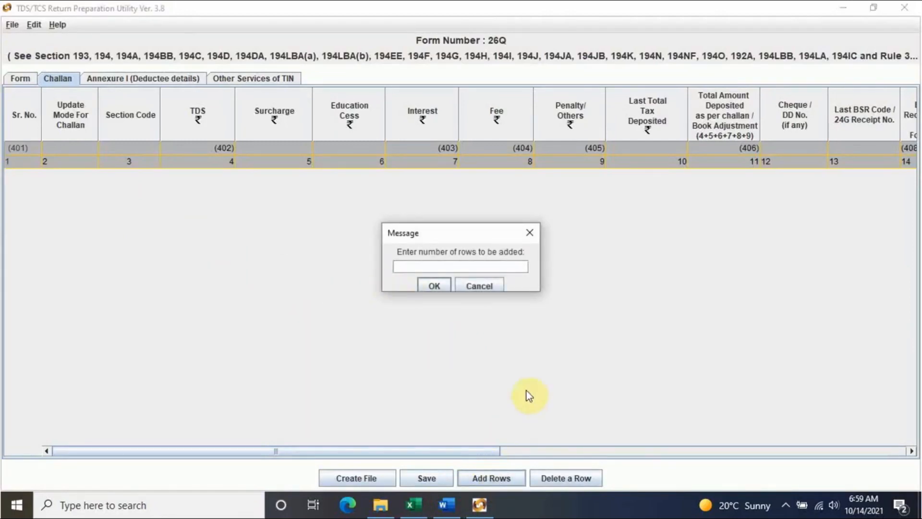
{"action": "left_click", "coordinate": [426, 512]}
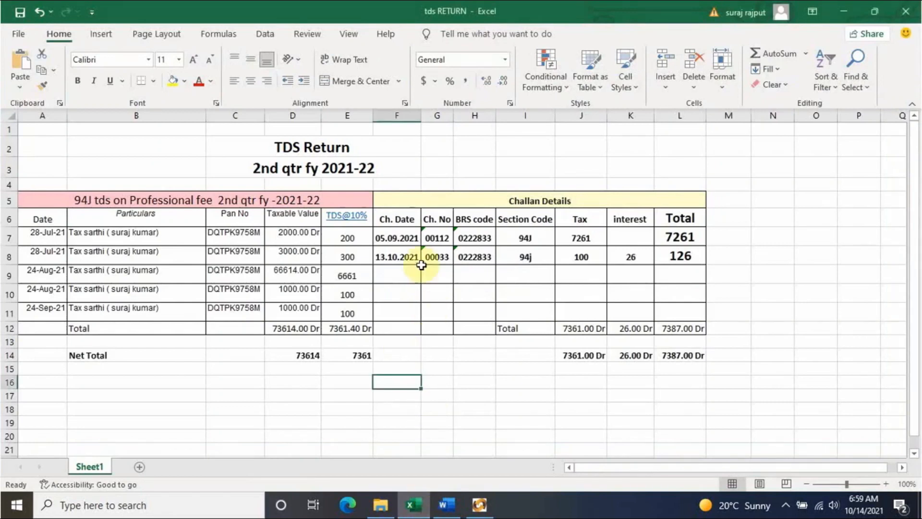
{"action": "left_click", "coordinate": [480, 509]}
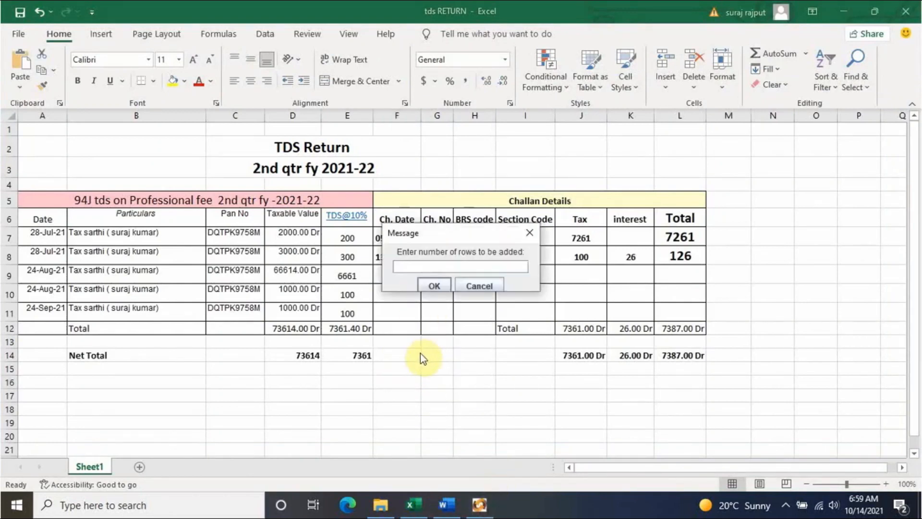
{"action": "type", "text": "2"}
{"action": "left_click", "coordinate": [434, 285]}
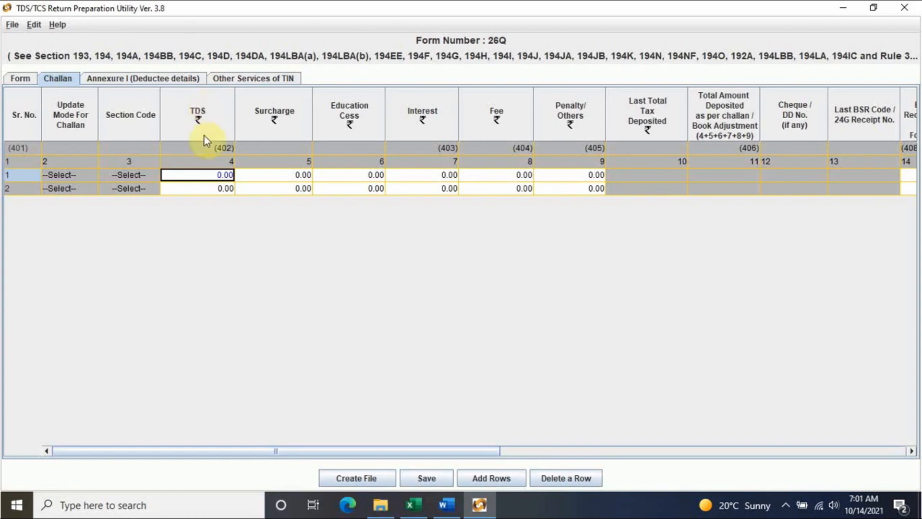
- Enter TDS of 7261 in challan row 1, checked against Excel, so the total deposited reads 7261.00
{"action": "left_click", "coordinate": [411, 504]}
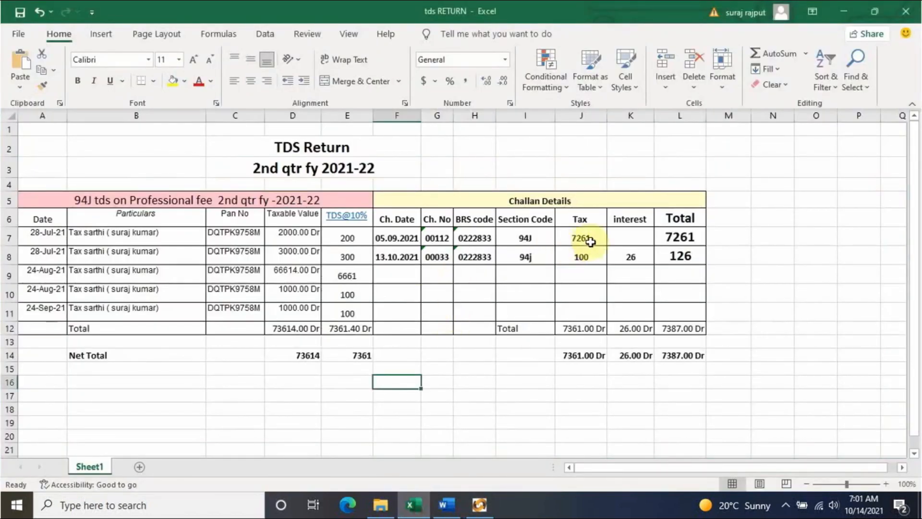
{"action": "left_click", "coordinate": [479, 504]}
{"action": "type", "text": "7261"}
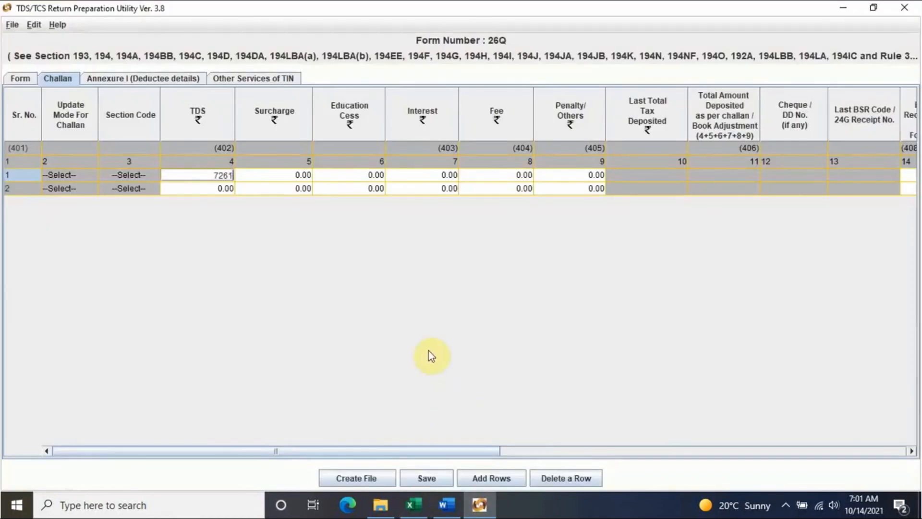
{"action": "left_click", "coordinate": [295, 176]}
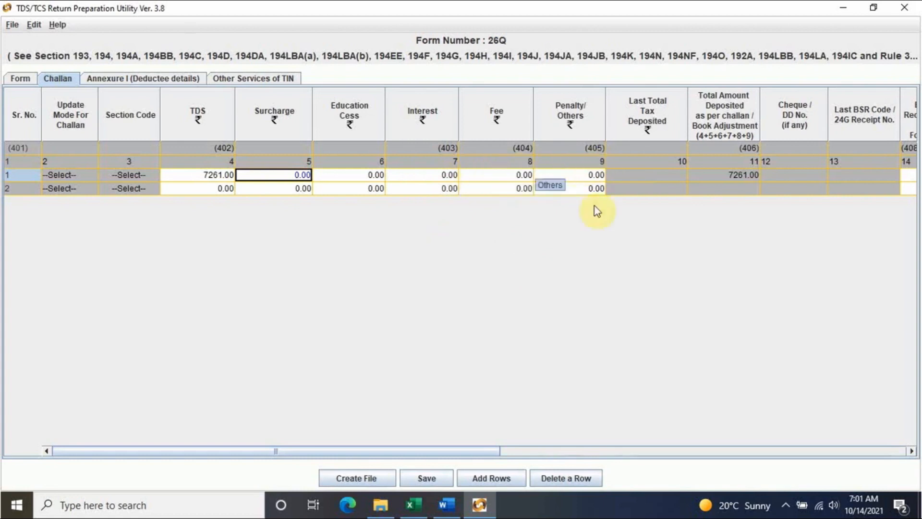
{"action": "left_click_drag", "start_coordinate": [476, 450], "coordinate": [715, 450]}
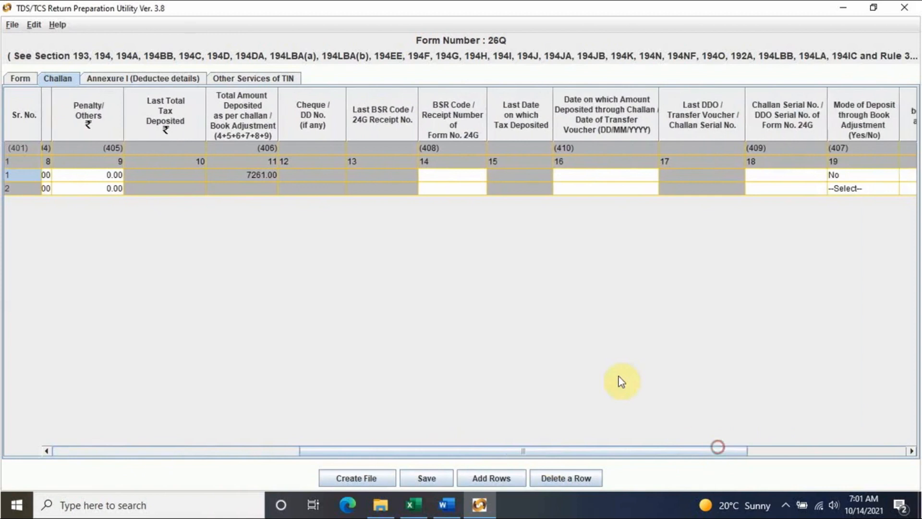
{"action": "left_click", "coordinate": [445, 175]}
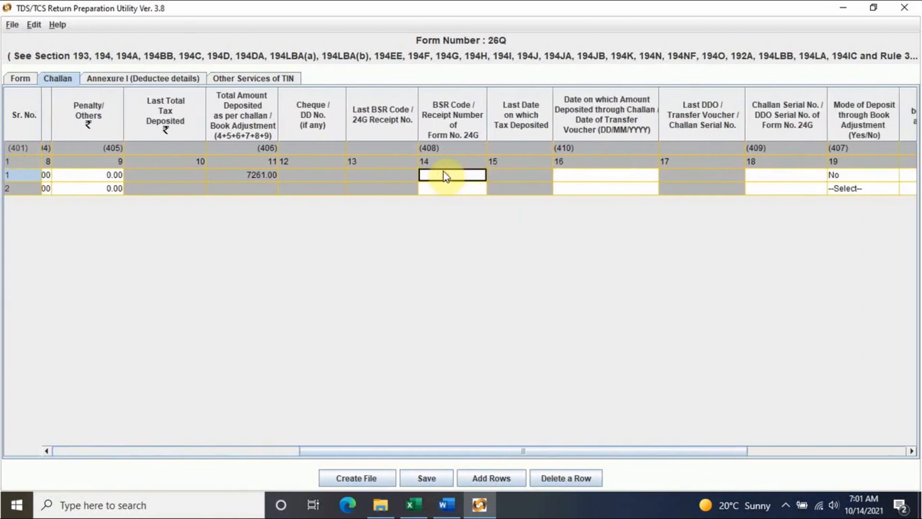
{"action": "left_click", "coordinate": [412, 504]}
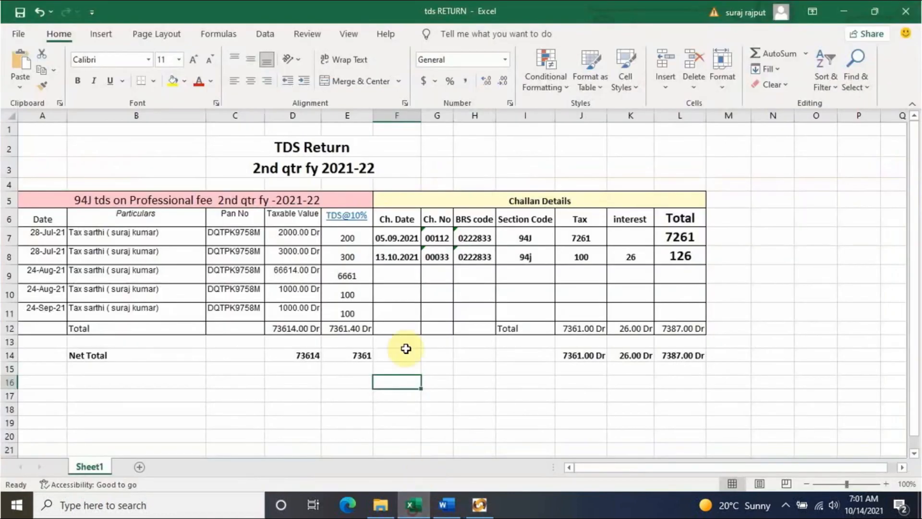
{"action": "left_click", "coordinate": [476, 238]}
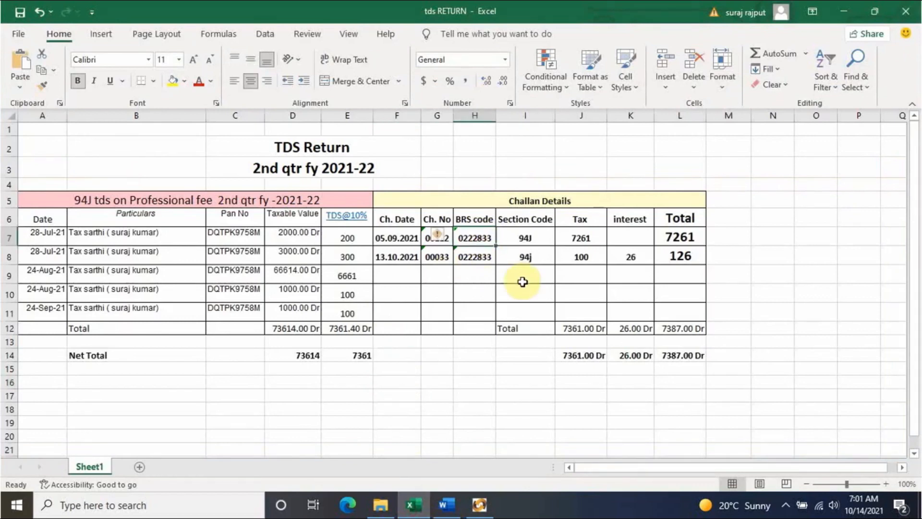
{"action": "key", "text": "ctrl+c"}
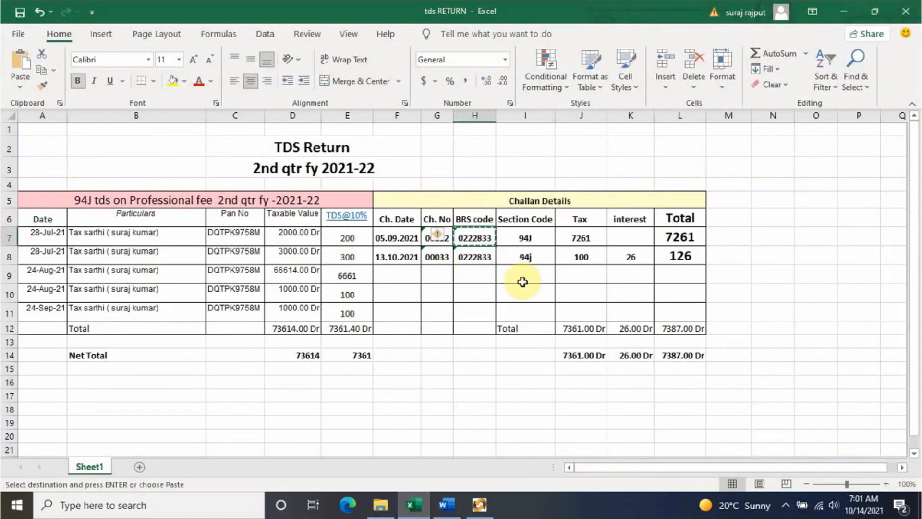
{"action": "left_click", "coordinate": [479, 504]}
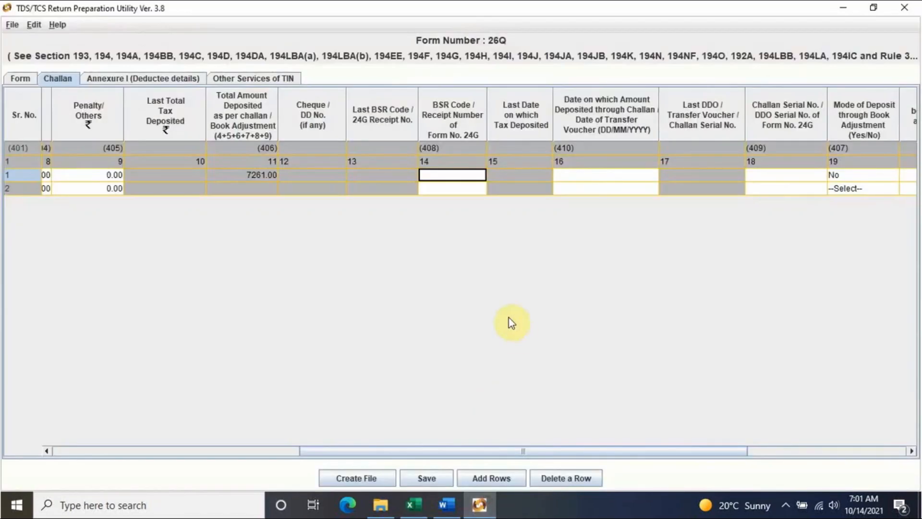
{"action": "key", "text": "ctrl+v"}
- Enter deposit date 05/09/2021 for challan row 1
{"action": "left_click", "coordinate": [585, 173]}
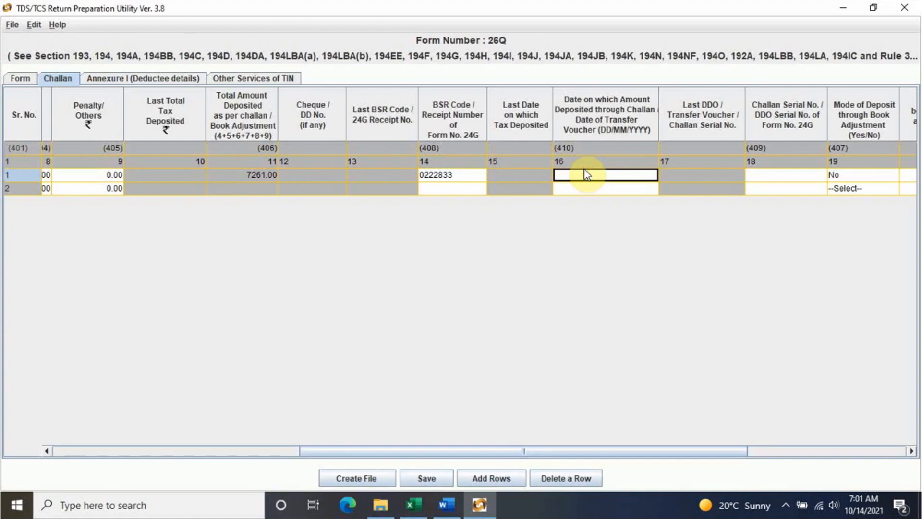
{"action": "left_click", "coordinate": [412, 504]}
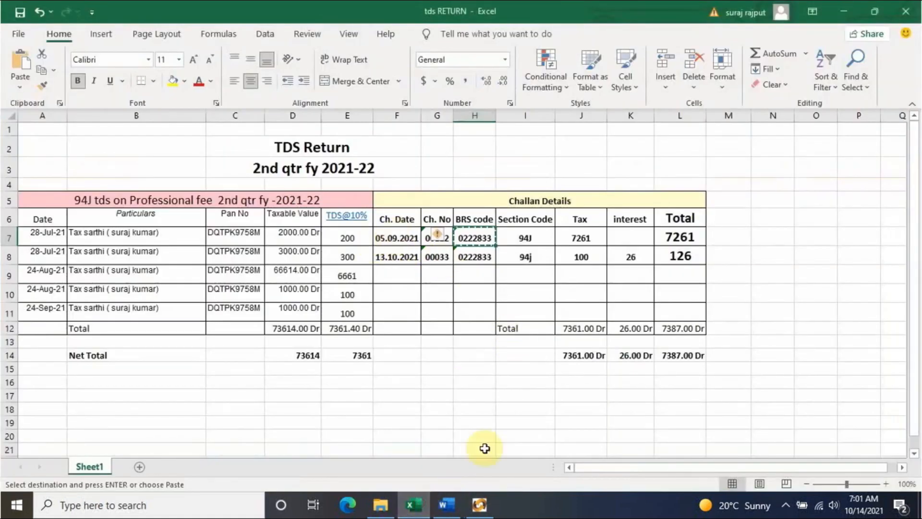
{"action": "left_click", "coordinate": [480, 504]}
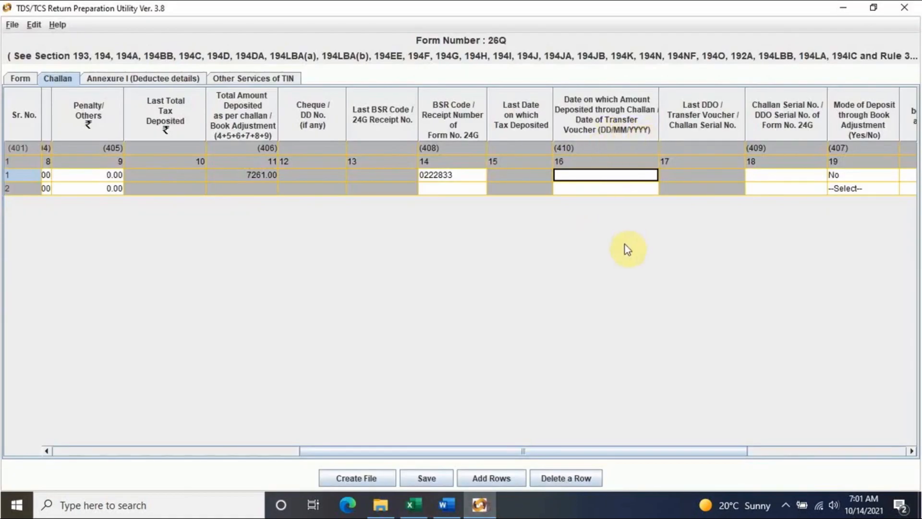
{"action": "type", "text": "5"}
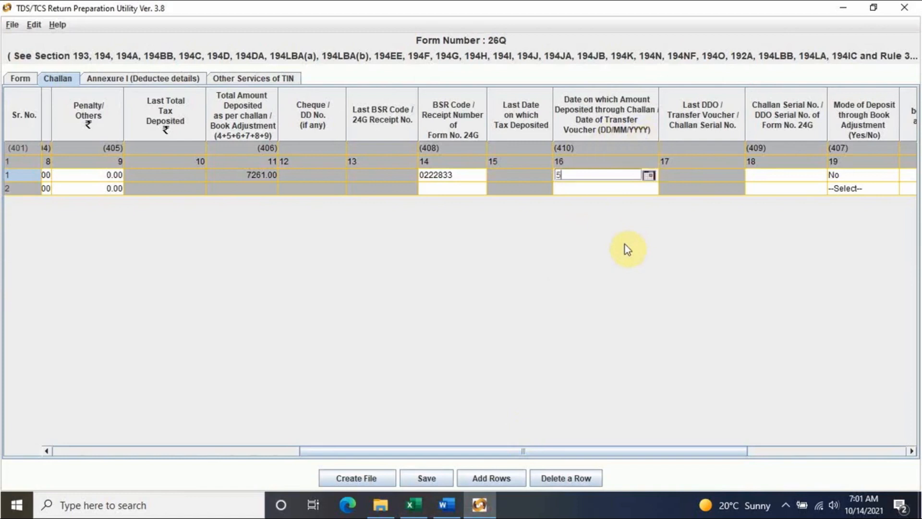
{"action": "key", "text": "BackSpace"}
{"action": "type", "text": "05/09/2021"}
{"action": "left_click", "coordinate": [772, 175]}
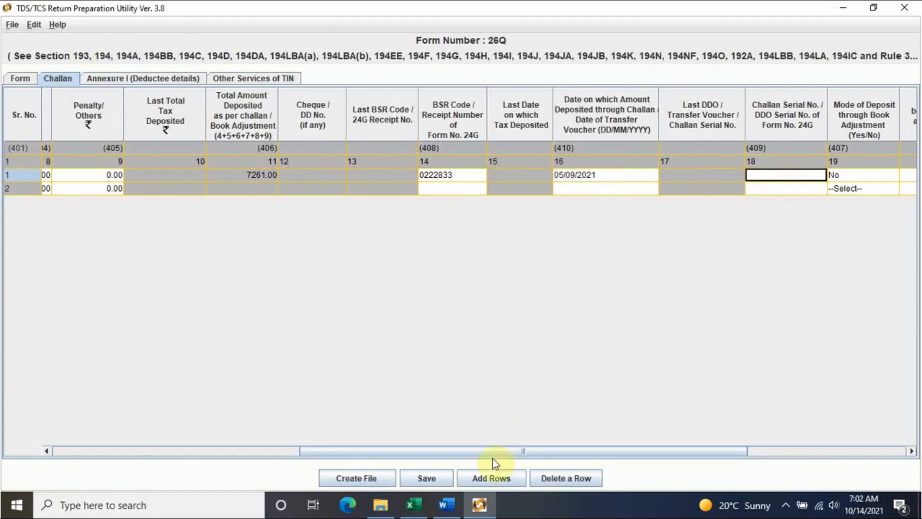
- Paste challan serial 00112 from Excel into row 1 and set minor head 200
{"action": "left_click", "coordinate": [412, 504]}
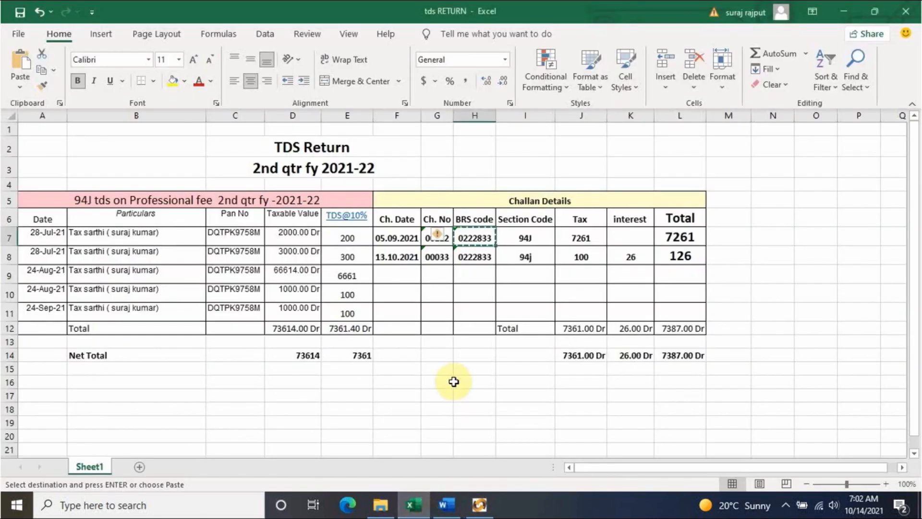
{"action": "key", "text": "Left"}
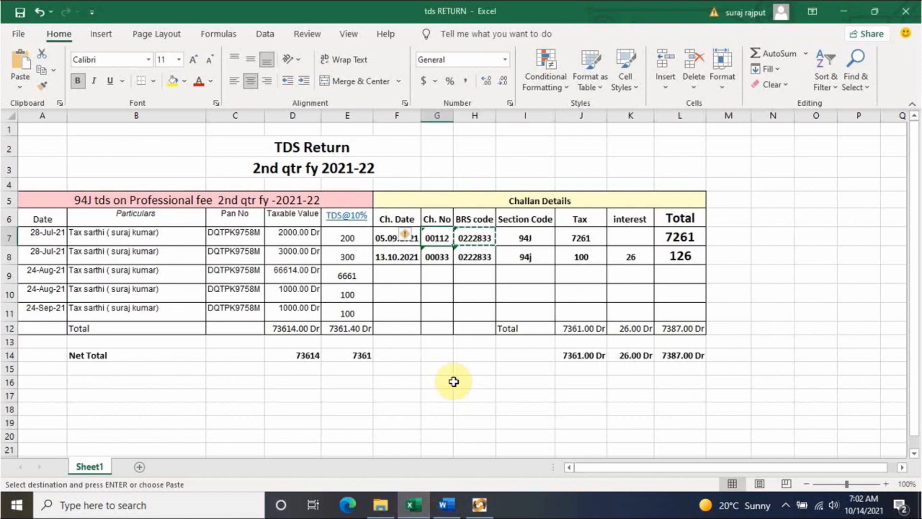
{"action": "key", "text": "ctrl+c"}
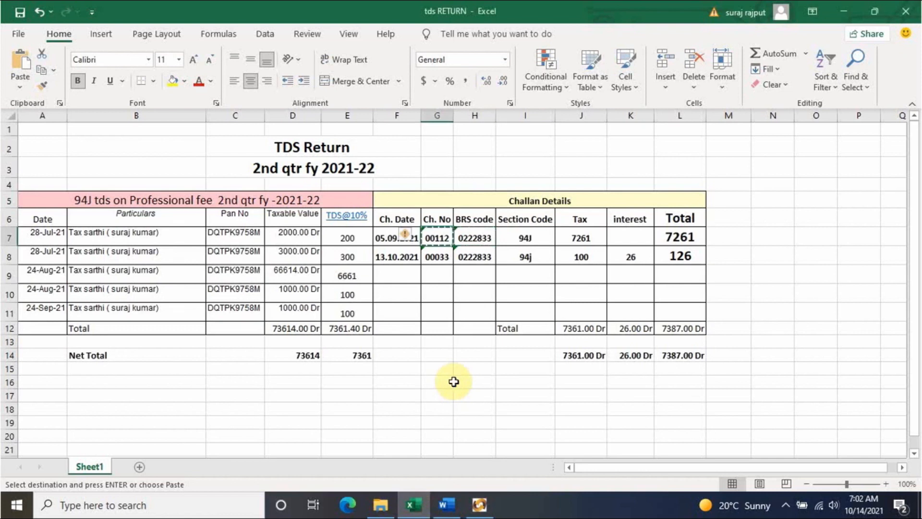
{"action": "left_click", "coordinate": [479, 505]}
{"action": "key", "text": "ctrl+v"}
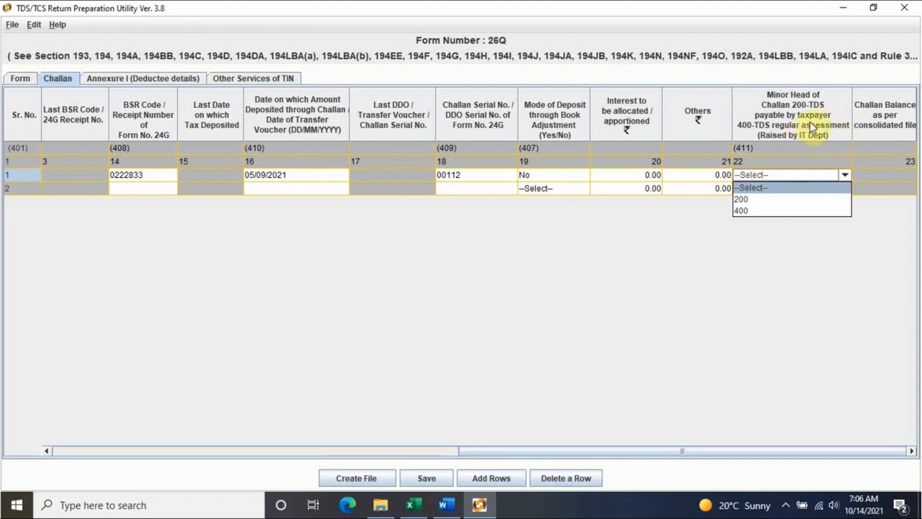
{"action": "left_click", "coordinate": [756, 199]}
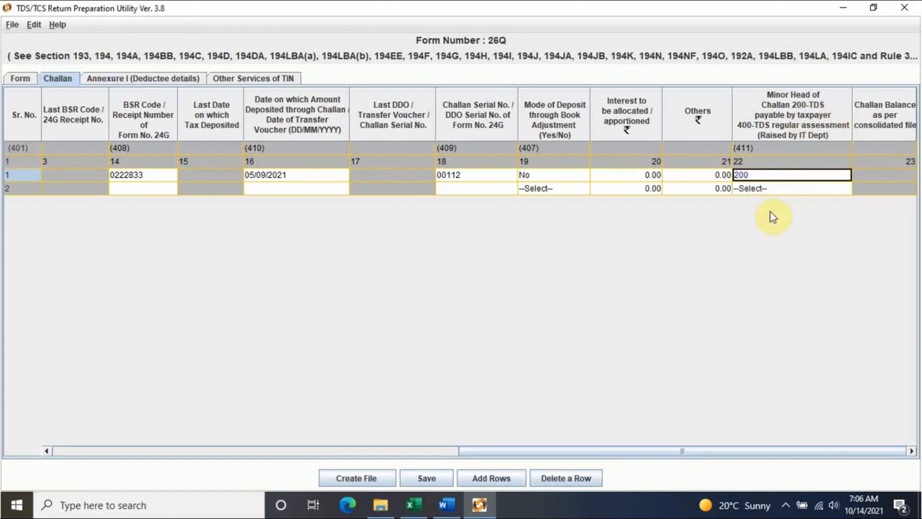
{"action": "left_click_drag", "start_coordinate": [849, 452], "coordinate": [382, 458]}
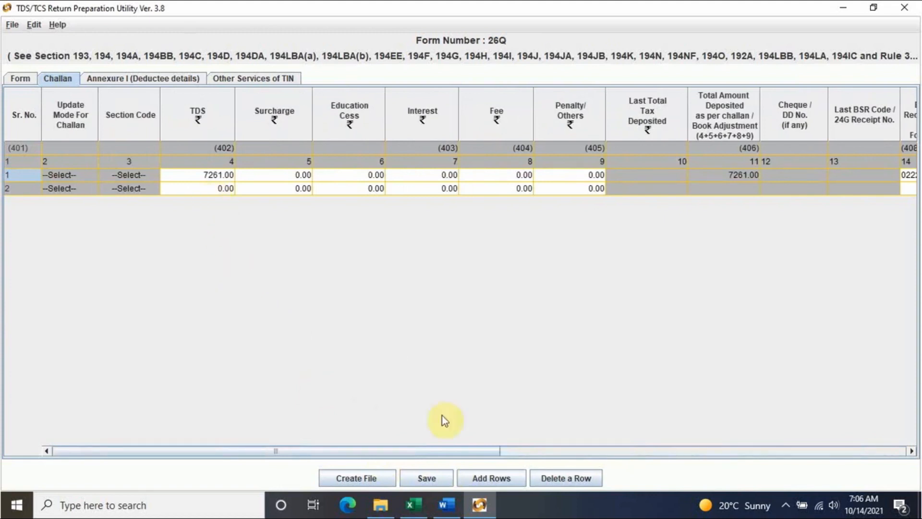
{"action": "left_click", "coordinate": [413, 503]}
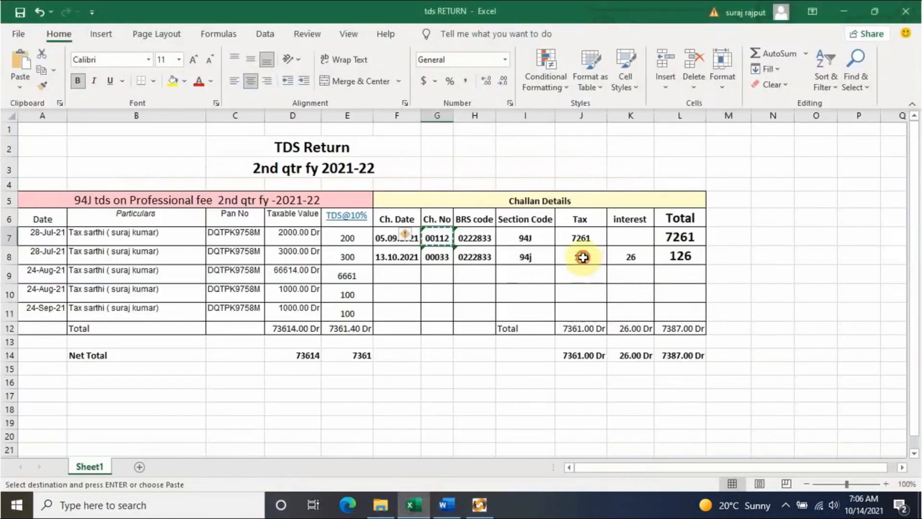
- Enter TDS 100 and interest 26 in challan row 2
{"action": "left_click", "coordinate": [479, 505]}
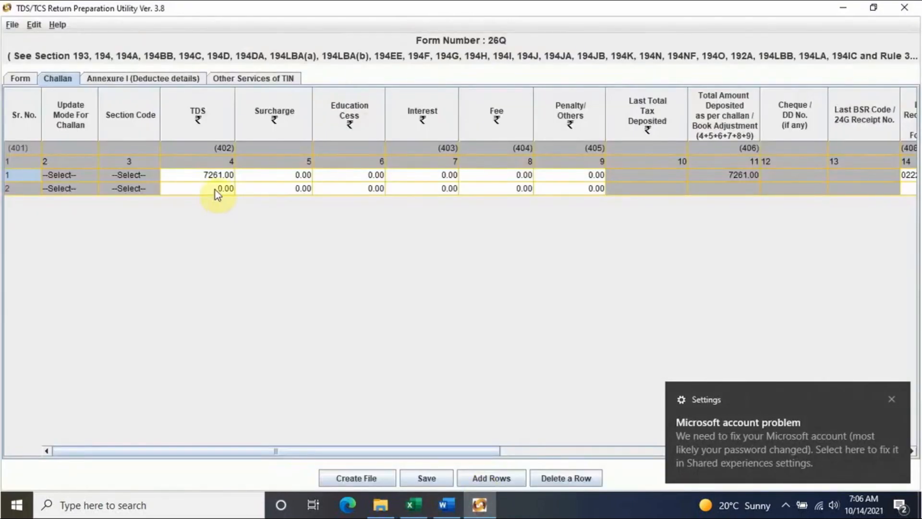
{"action": "left_click", "coordinate": [216, 188]}
{"action": "left_click", "coordinate": [894, 398]}
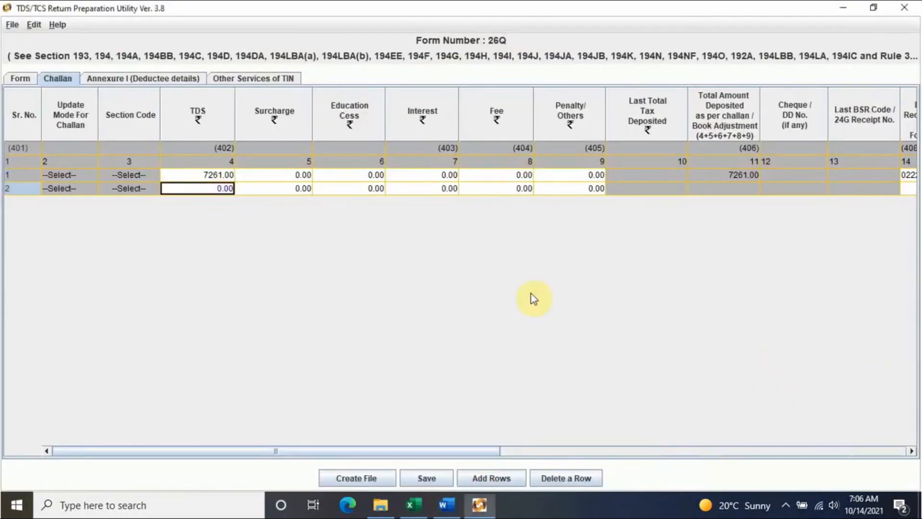
{"action": "type", "text": "10"}
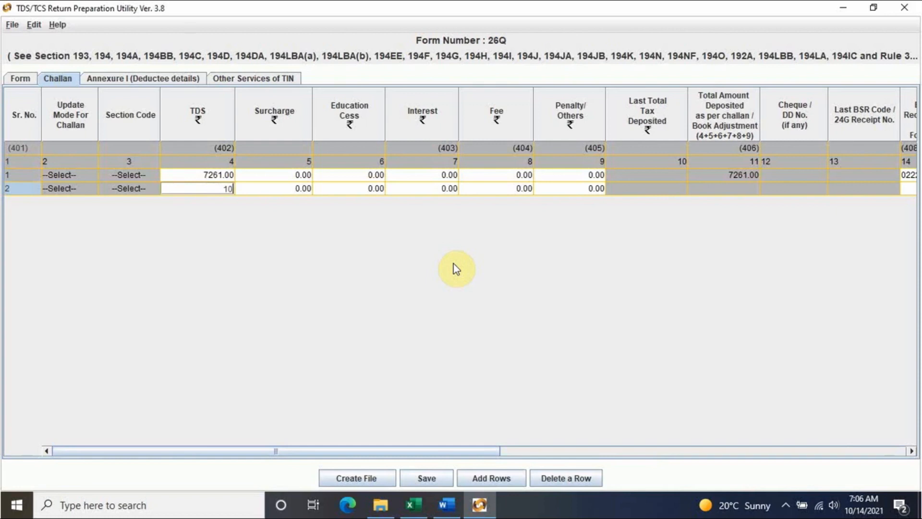
{"action": "left_click", "coordinate": [442, 190]}
{"action": "type", "text": "26"}
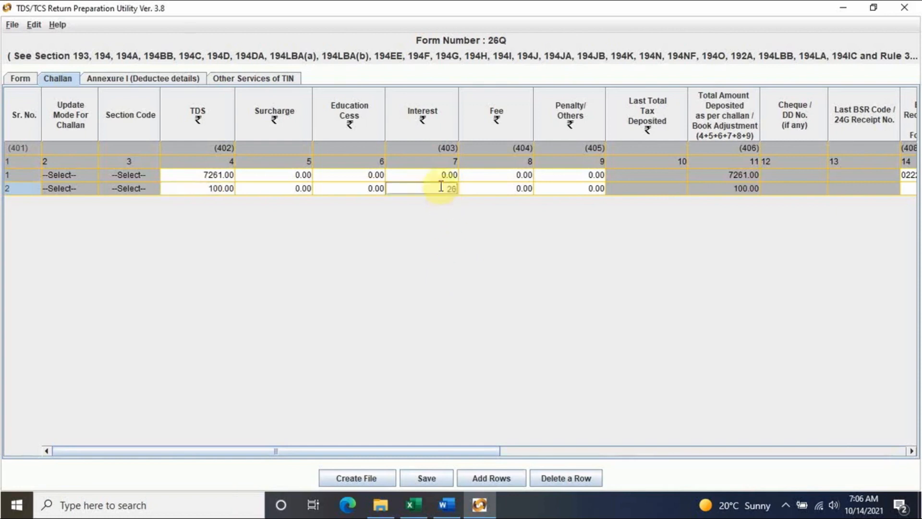
{"action": "left_click", "coordinate": [491, 191]}
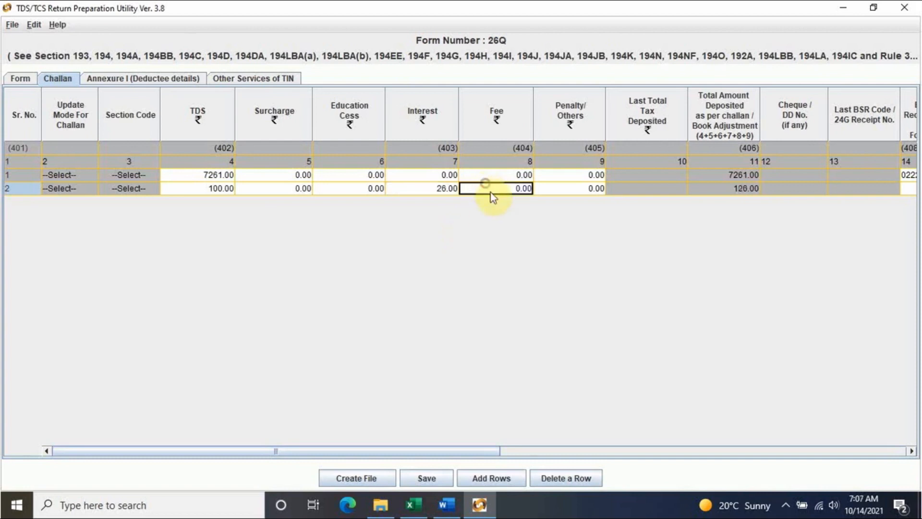
{"action": "left_click", "coordinate": [535, 451]}
{"action": "left_click_drag", "start_coordinate": [536, 453], "coordinate": [654, 434]}
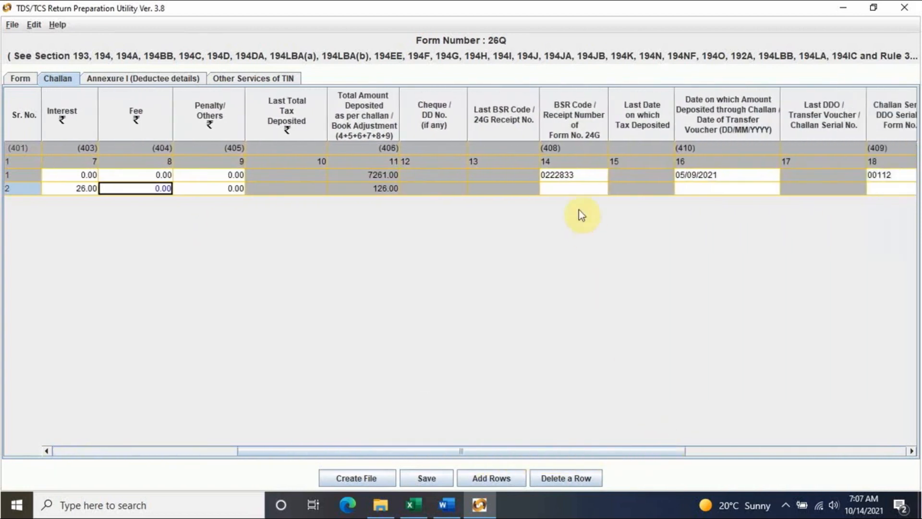
- Copy the second challan's BSR code 0222833 from Excel into row 2
{"action": "left_click", "coordinate": [568, 190]}
{"action": "left_click", "coordinate": [417, 503]}
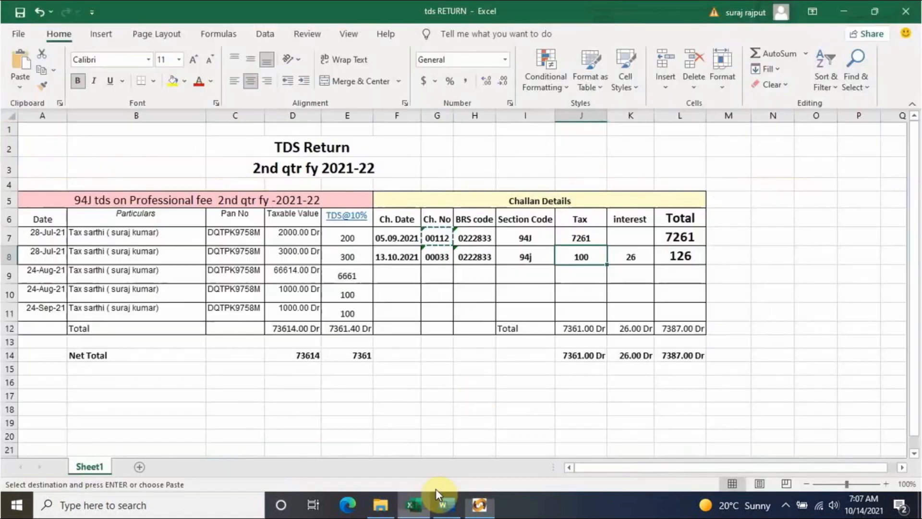
{"action": "left_click", "coordinate": [473, 258]}
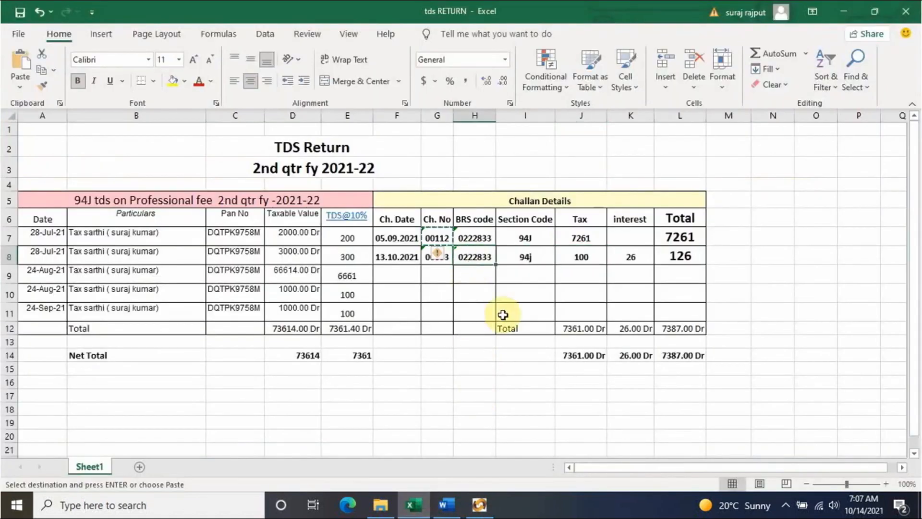
{"action": "key", "text": "ctrl+c"}
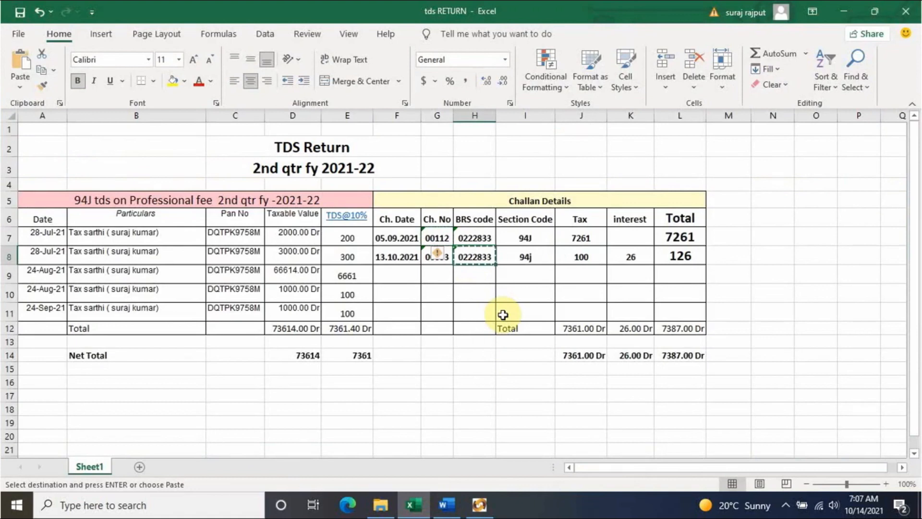
{"action": "left_click", "coordinate": [479, 504]}
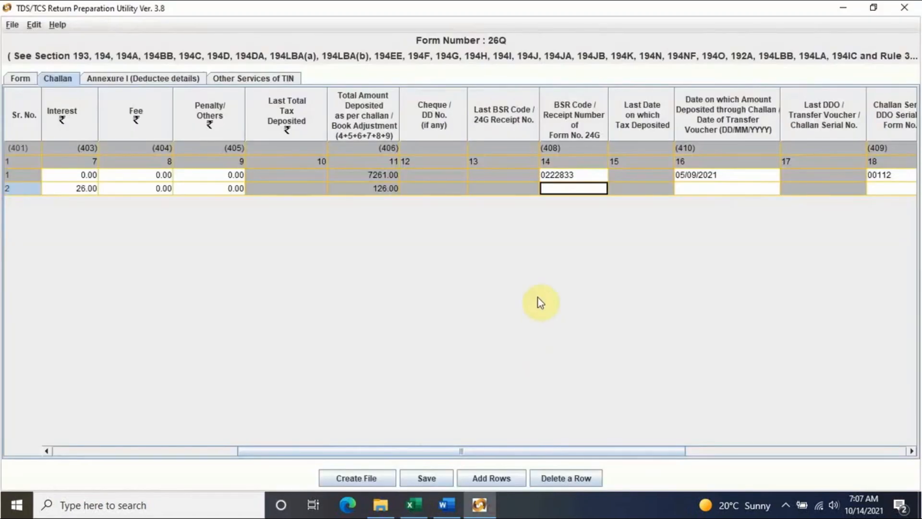
{"action": "key", "text": "ctrl+v"}
- Enter the second challan's deposit date 13/10/2021 in row 2
{"action": "left_click", "coordinate": [701, 189]}
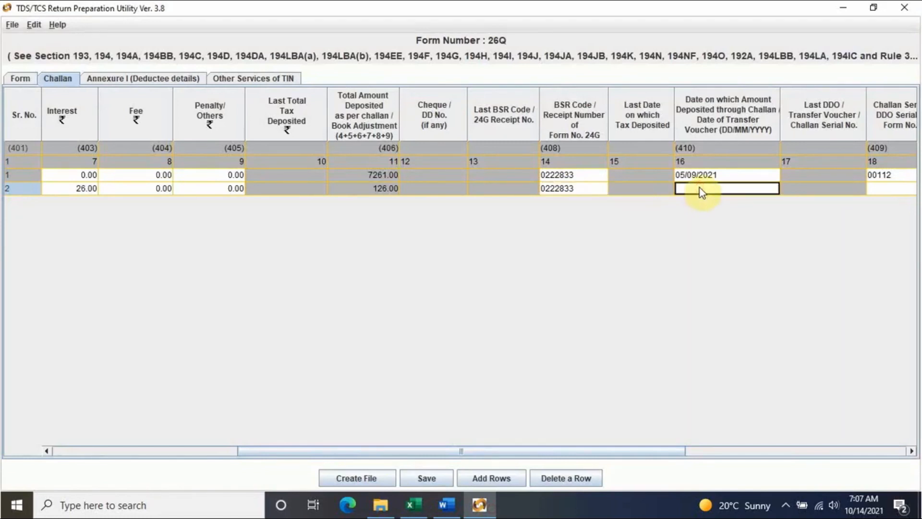
{"action": "left_click", "coordinate": [411, 504]}
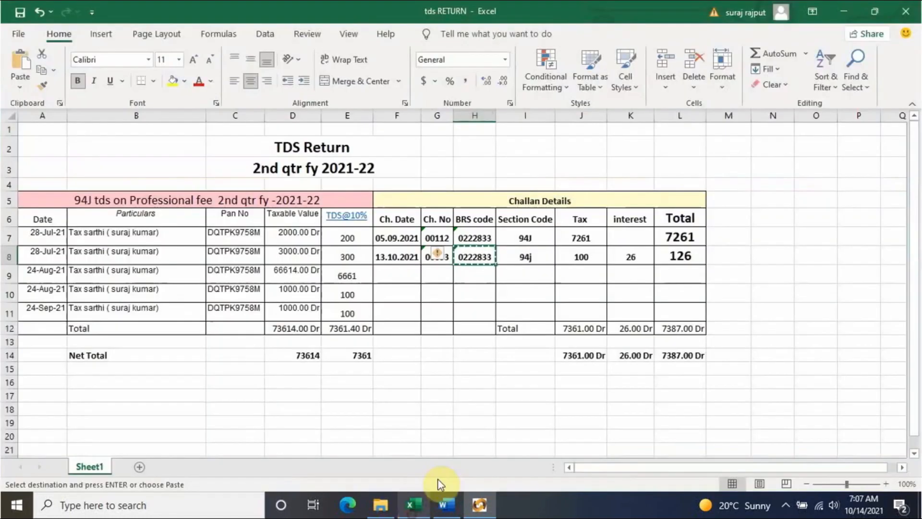
{"action": "left_click", "coordinate": [392, 256]}
{"action": "left_click", "coordinate": [479, 504]}
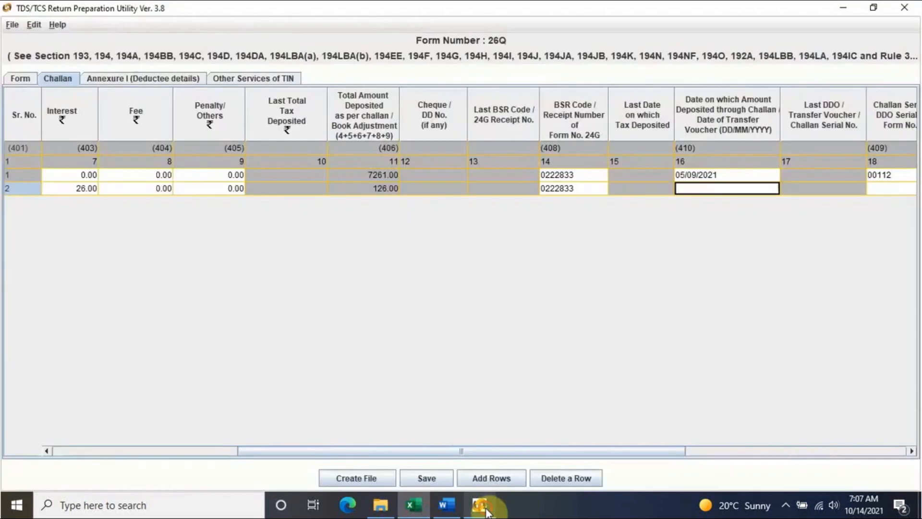
{"action": "type", "text": "3"}
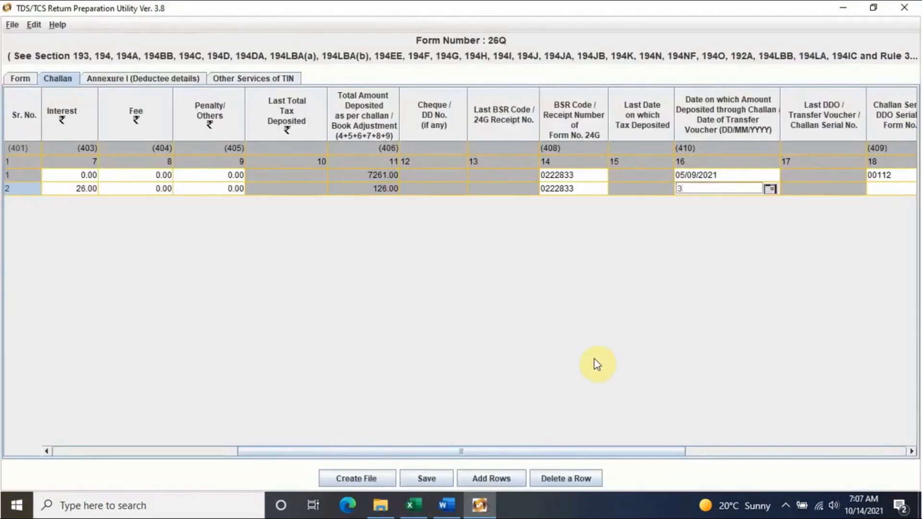
{"action": "type", "text": "3/10/2021"}
{"action": "left_click_drag", "start_coordinate": [661, 452], "coordinate": [756, 451]}
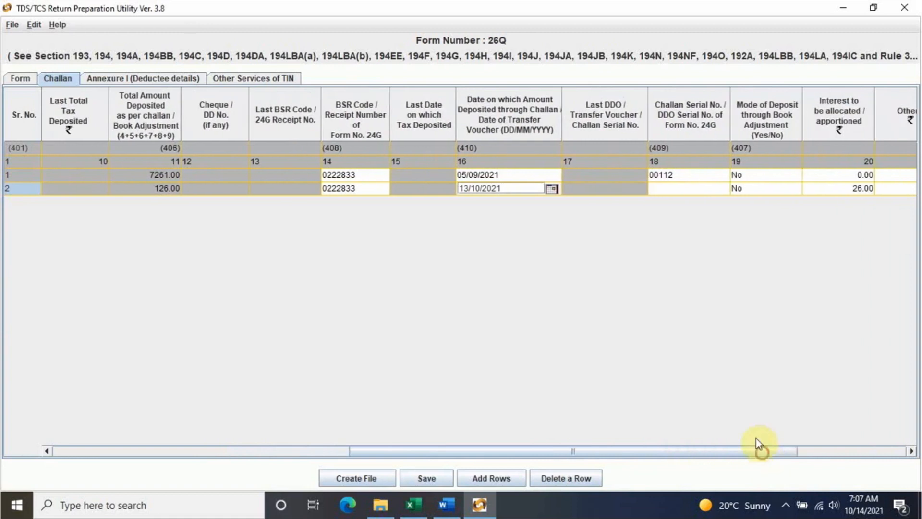
{"action": "left_click", "coordinate": [688, 190]}
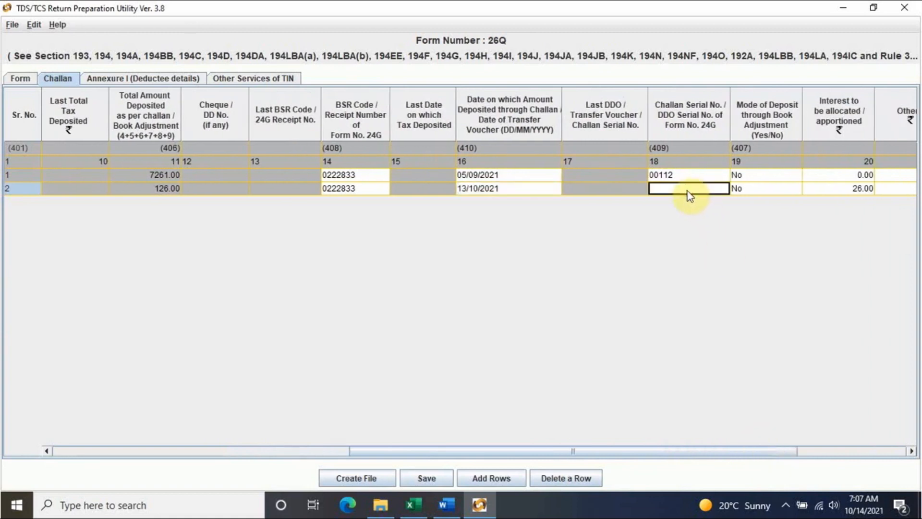
- Paste serial 00033 into challan row 2, set minor head 200, and show Annexure I
{"action": "left_click", "coordinate": [411, 505]}
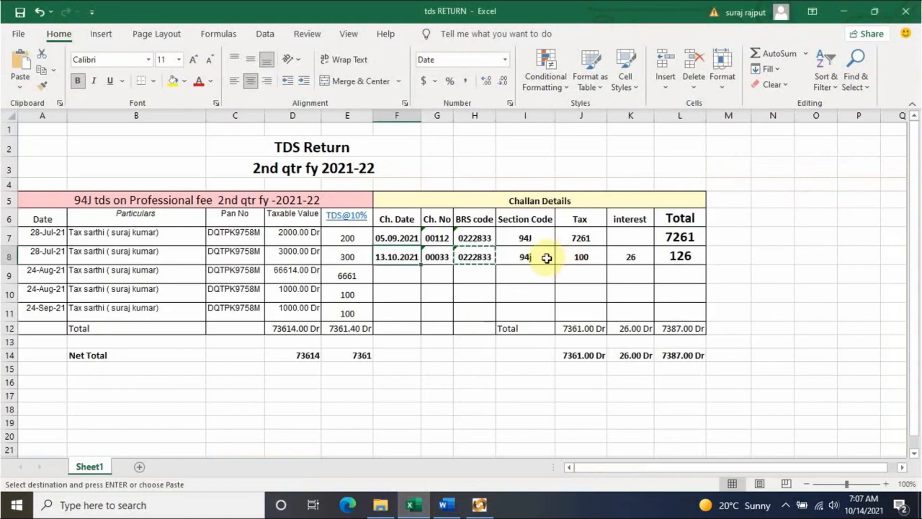
{"action": "left_click", "coordinate": [443, 259]}
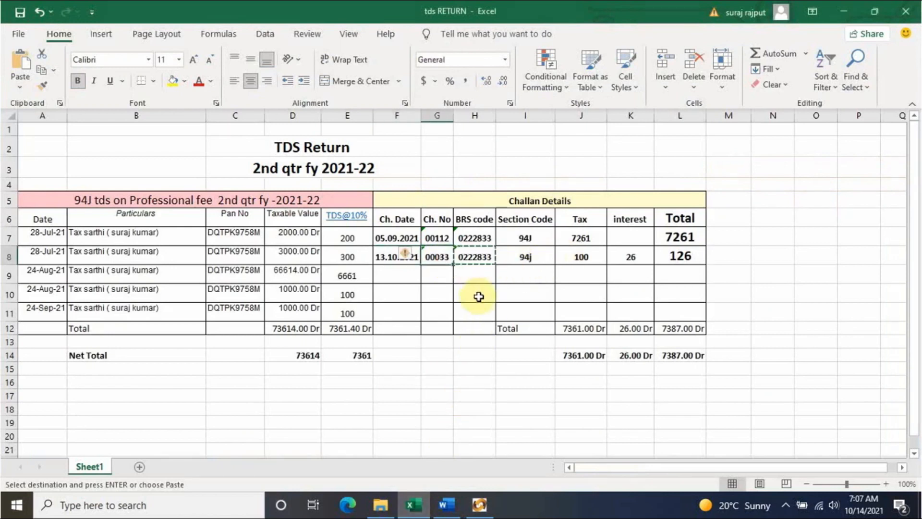
{"action": "key", "text": "alt+Tab"}
{"action": "key", "text": "ctrl+v"}
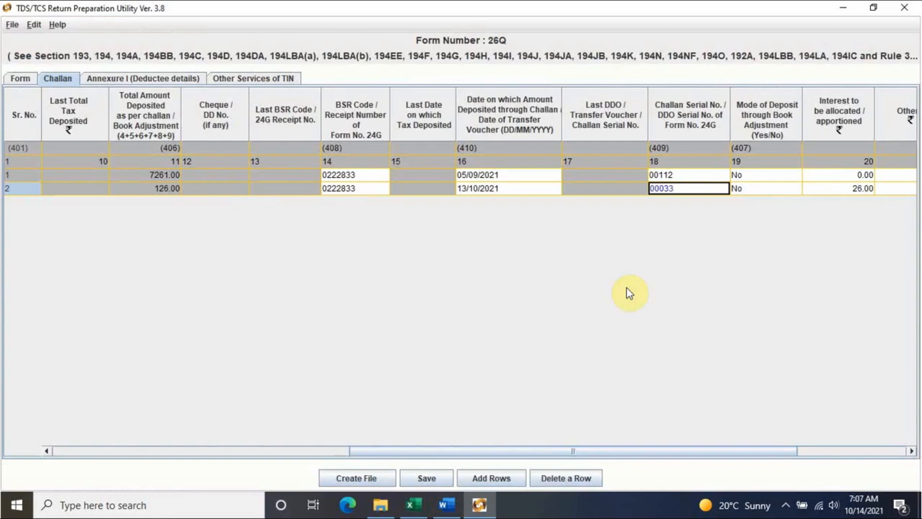
{"action": "left_click_drag", "start_coordinate": [771, 451], "coordinate": [864, 451]}
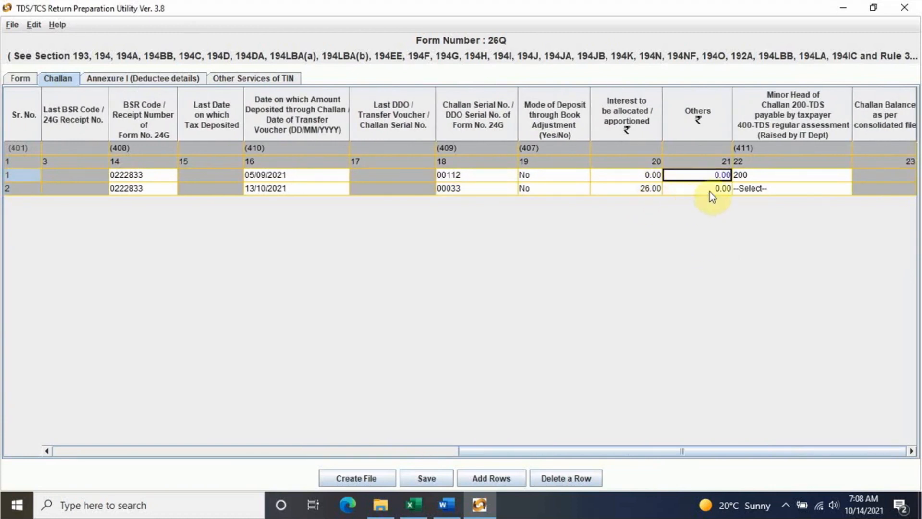
{"action": "left_click", "coordinate": [762, 189]}
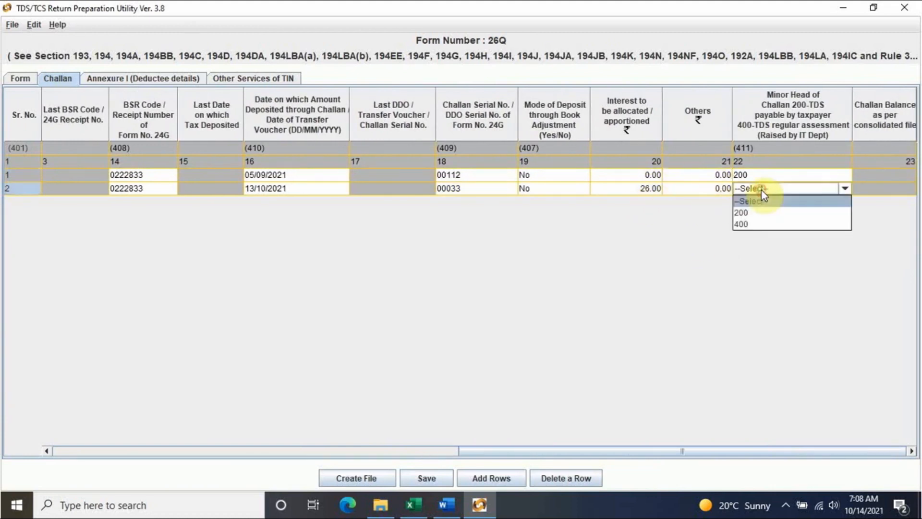
{"action": "left_click", "coordinate": [755, 216]}
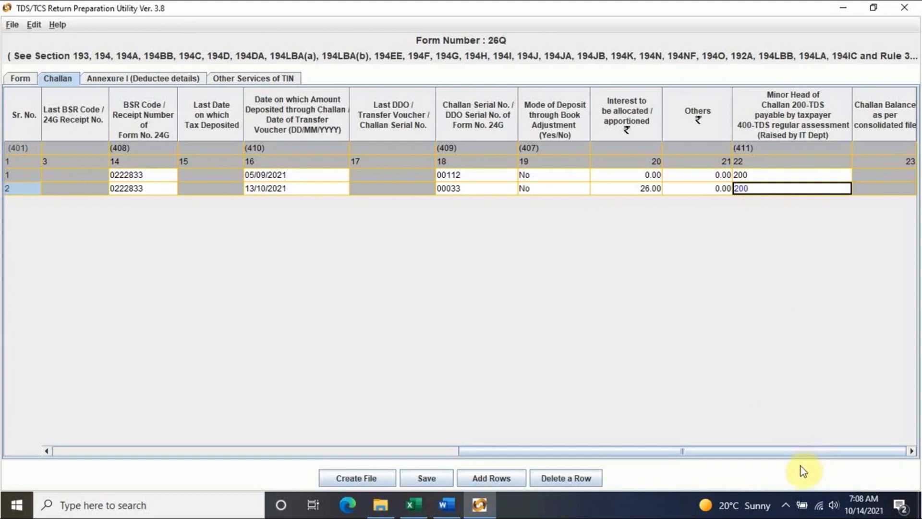
{"action": "left_click", "coordinate": [143, 78]}
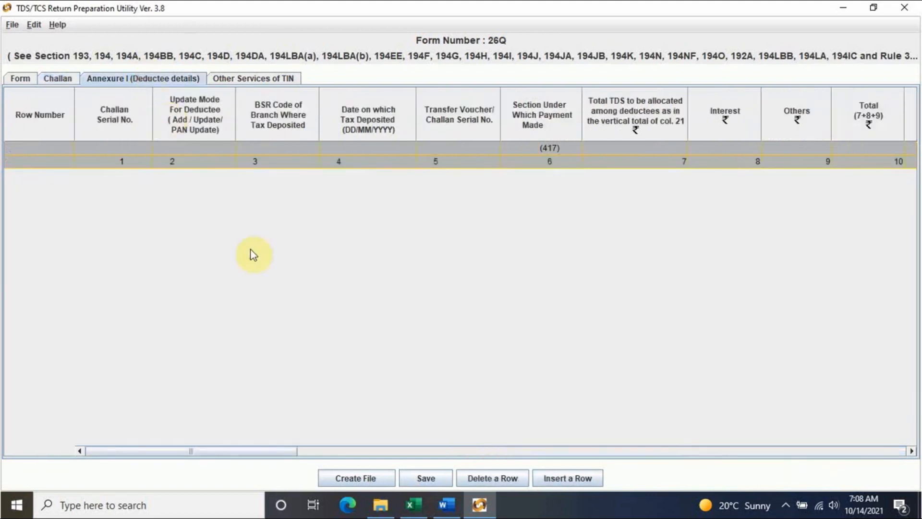
- Count the five deductee payment entries in the Excel workbook
{"action": "left_click", "coordinate": [677, 452]}
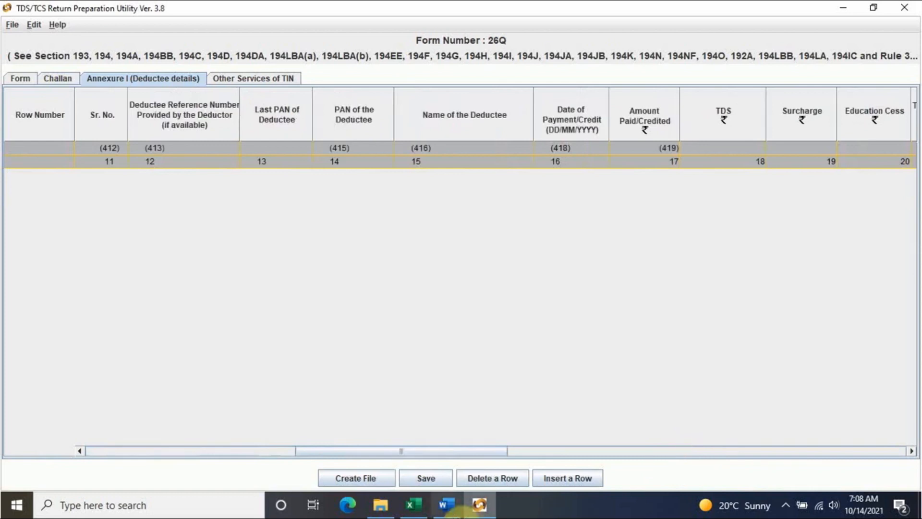
{"action": "left_click", "coordinate": [413, 504]}
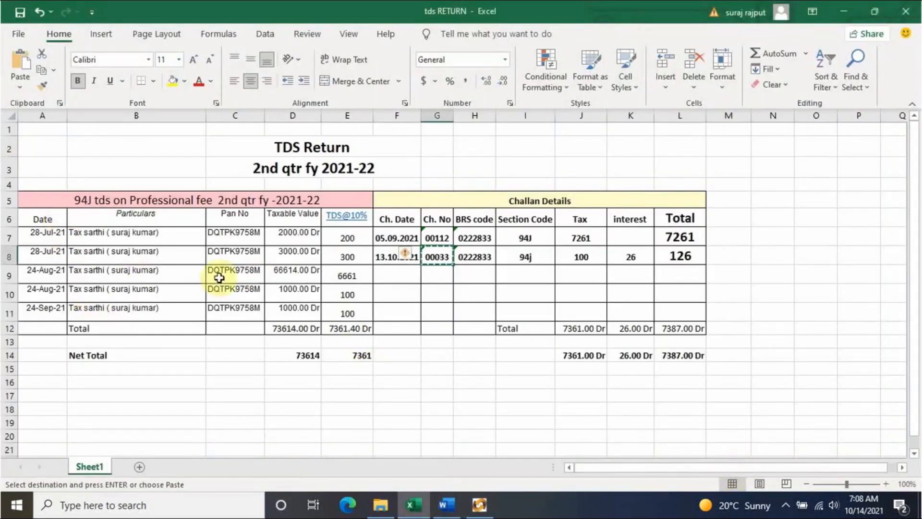
{"action": "left_click", "coordinate": [479, 504]}
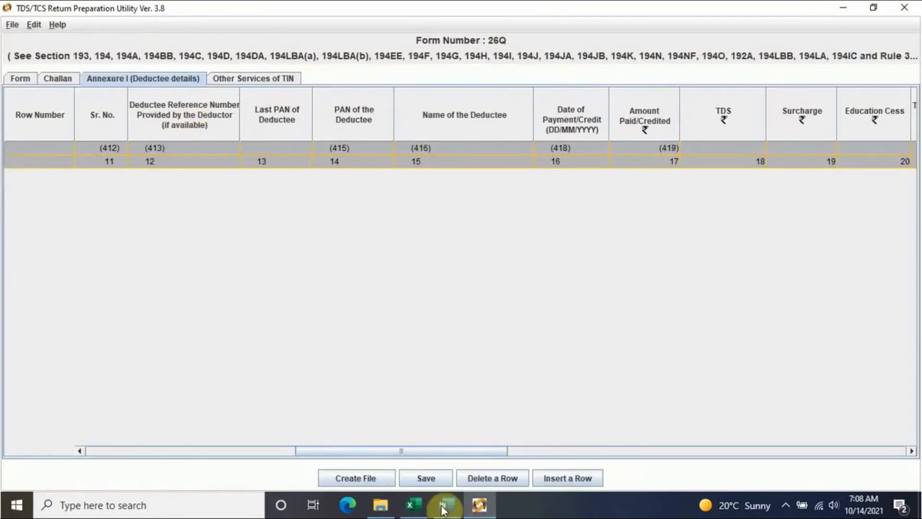
{"action": "left_click", "coordinate": [412, 504]}
{"action": "left_click_drag", "start_coordinate": [46, 235], "coordinate": [44, 308]}
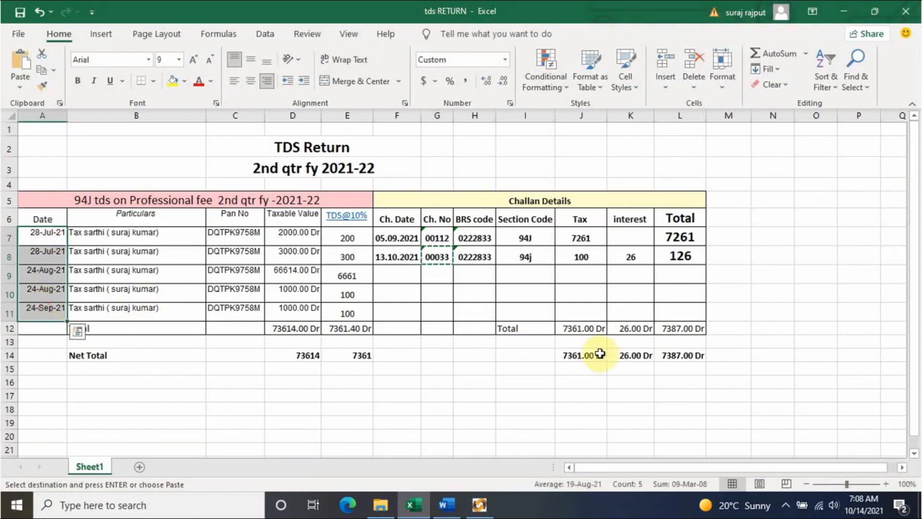
{"action": "left_click", "coordinate": [479, 504]}
- Insert deductee rows: 4 records for challan 1 and 1 for challan 2
{"action": "left_click", "coordinate": [580, 479]}
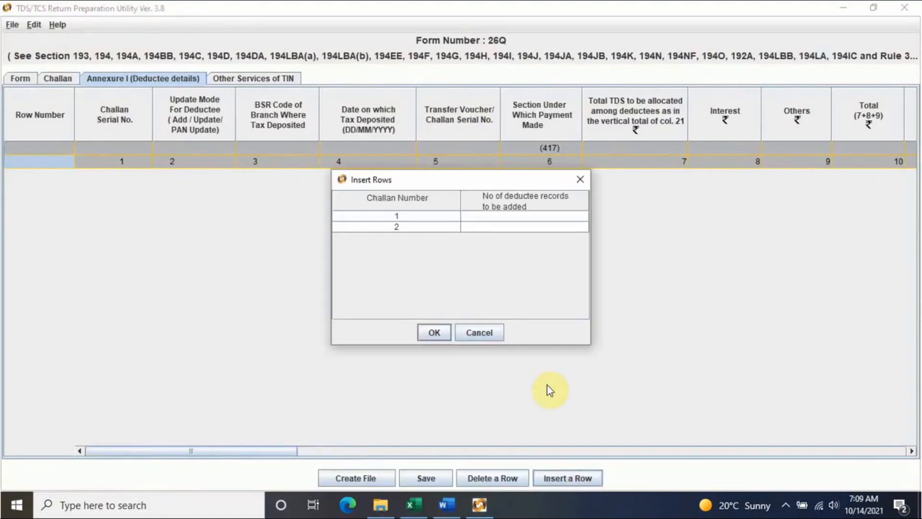
{"action": "double_click", "coordinate": [493, 215]}
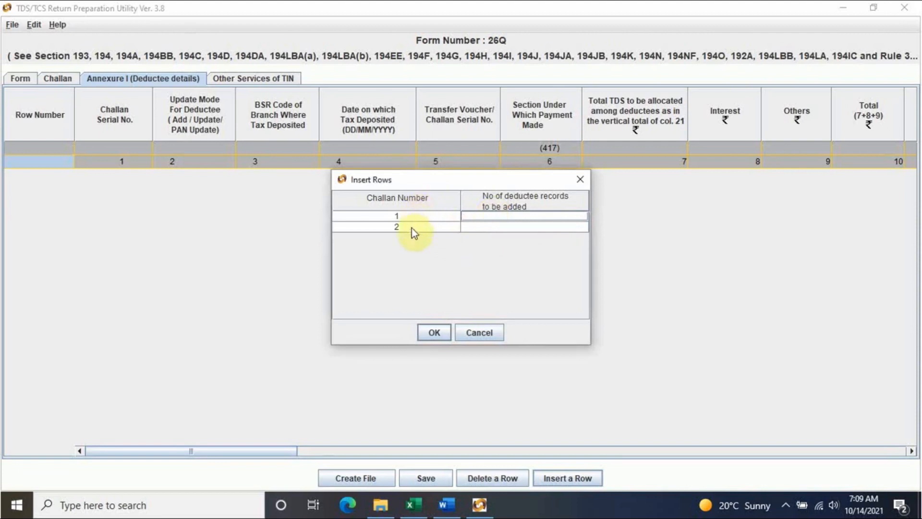
{"action": "left_click", "coordinate": [411, 504]}
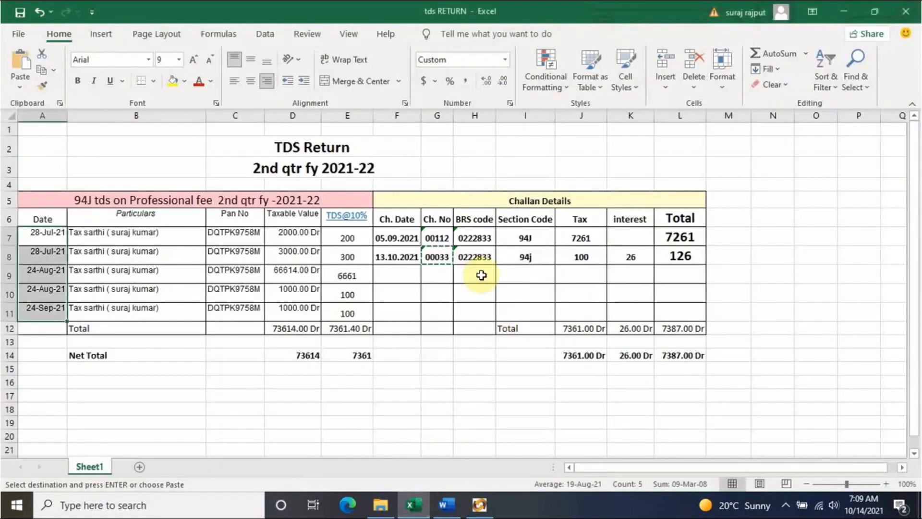
{"action": "left_click", "coordinate": [389, 246]}
{"action": "left_click_drag", "start_coordinate": [346, 237], "coordinate": [346, 293]}
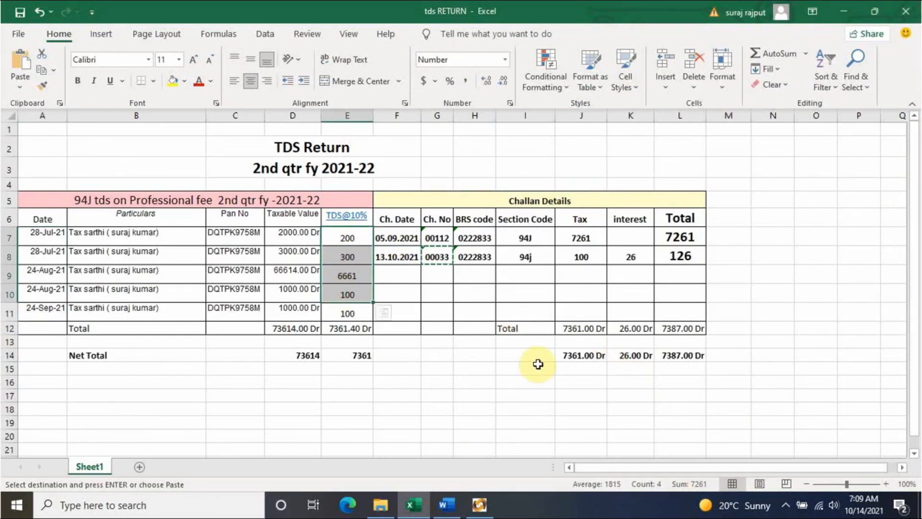
{"action": "left_click", "coordinate": [391, 257]}
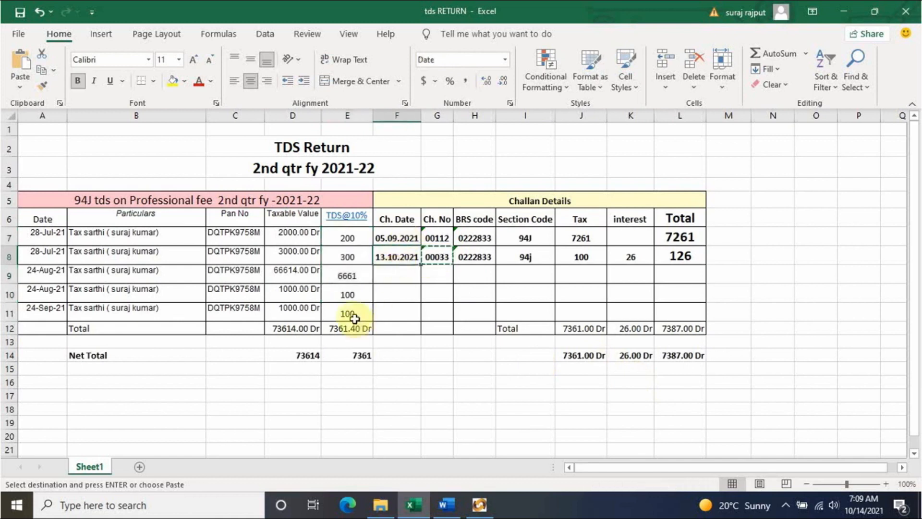
{"action": "left_click", "coordinate": [479, 504]}
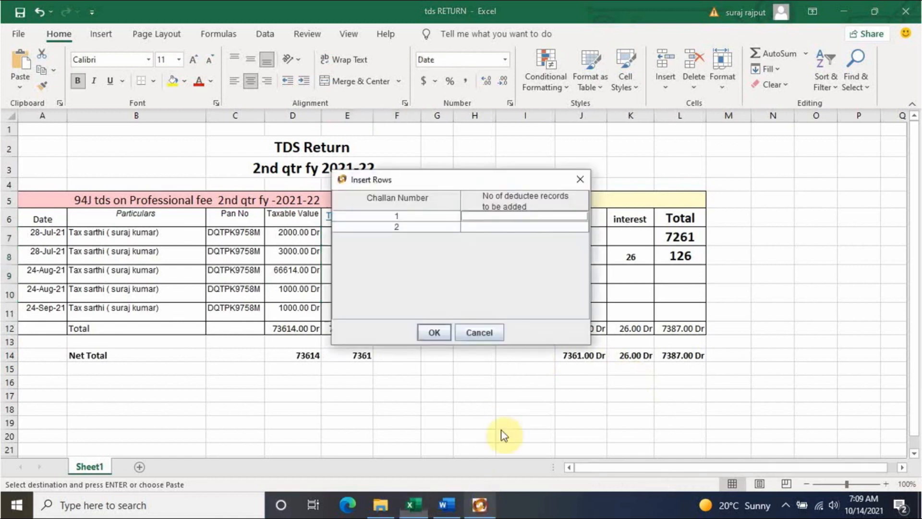
{"action": "left_click", "coordinate": [518, 225]}
{"action": "type", "text": "1"}
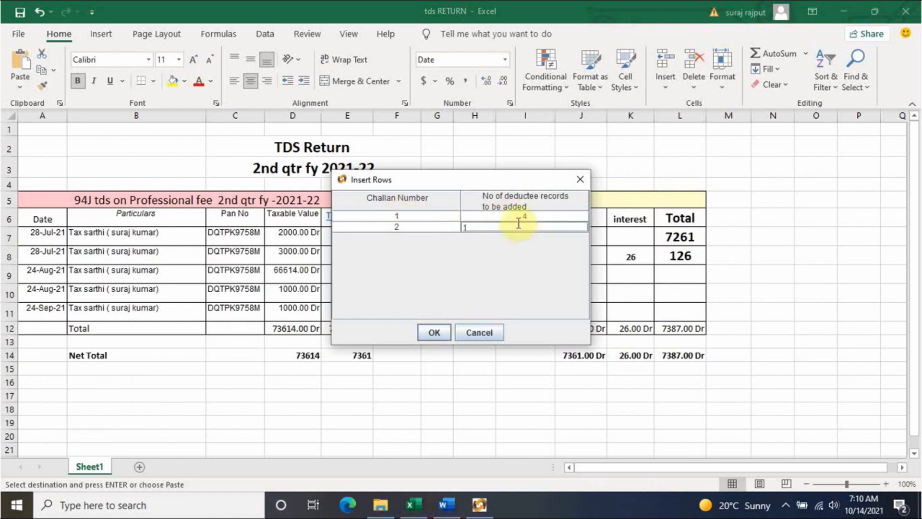
{"action": "left_click", "coordinate": [432, 332]}
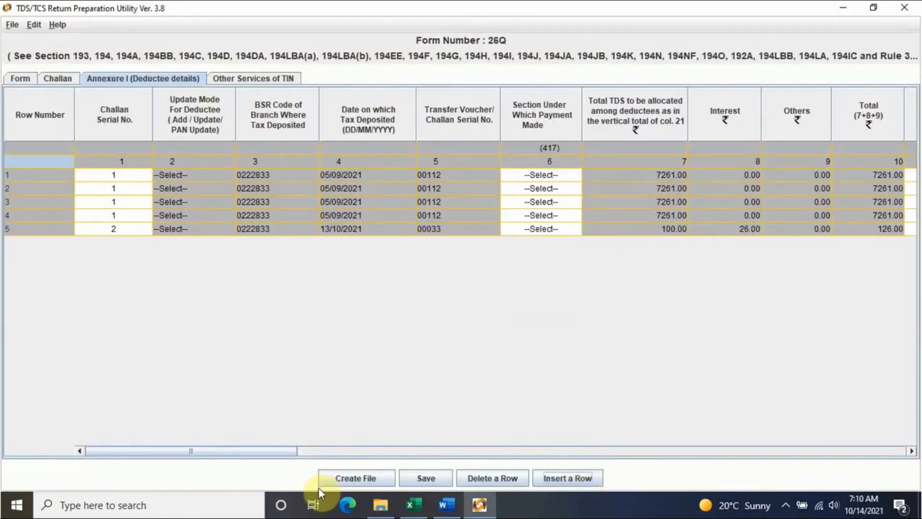
- Choose section 4JB for deductee row 1 and start the same for row 2
{"action": "left_click_drag", "start_coordinate": [227, 452], "coordinate": [153, 441]}
{"action": "left_click_drag", "start_coordinate": [273, 450], "coordinate": [2, 461]}
{"action": "left_click", "coordinate": [561, 174]}
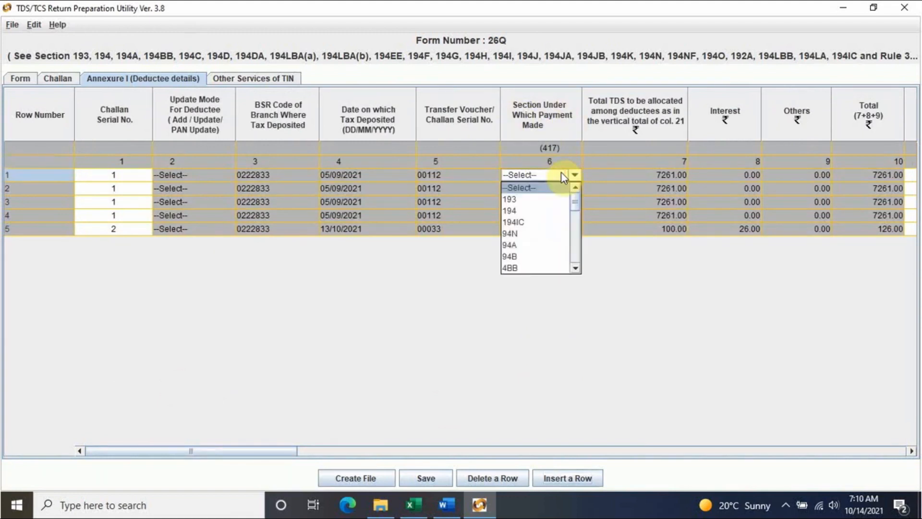
{"action": "scroll", "coordinate": [539, 234], "scroll_direction": "down", "scroll_amount": 5}
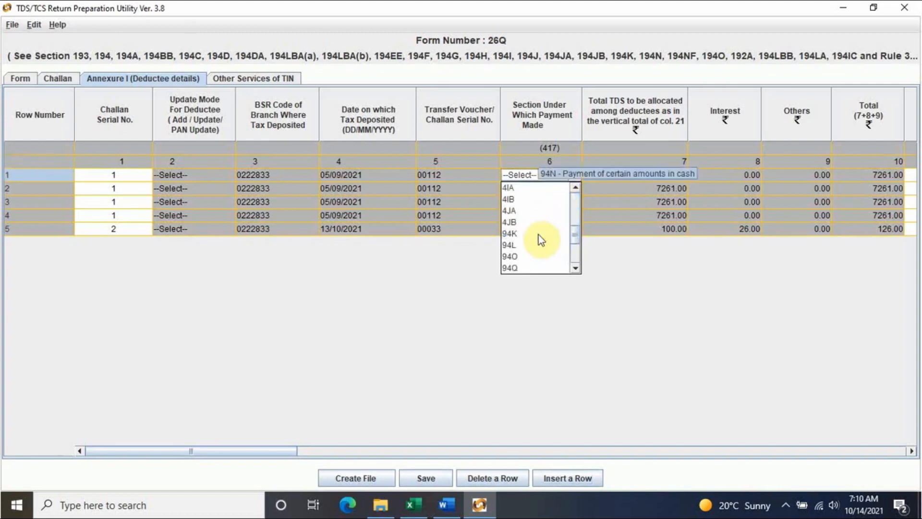
{"action": "scroll", "coordinate": [537, 235], "scroll_direction": "down", "scroll_amount": 1}
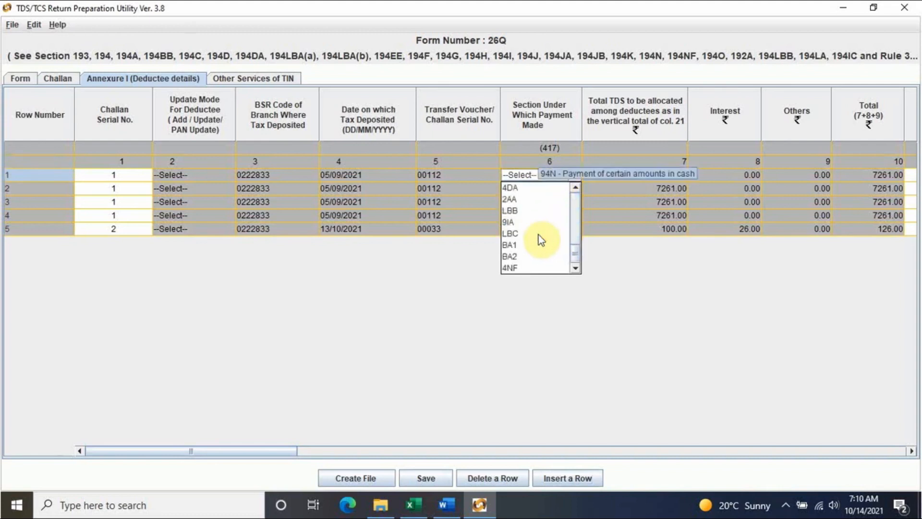
{"action": "scroll", "coordinate": [538, 234], "scroll_direction": "up", "scroll_amount": 5}
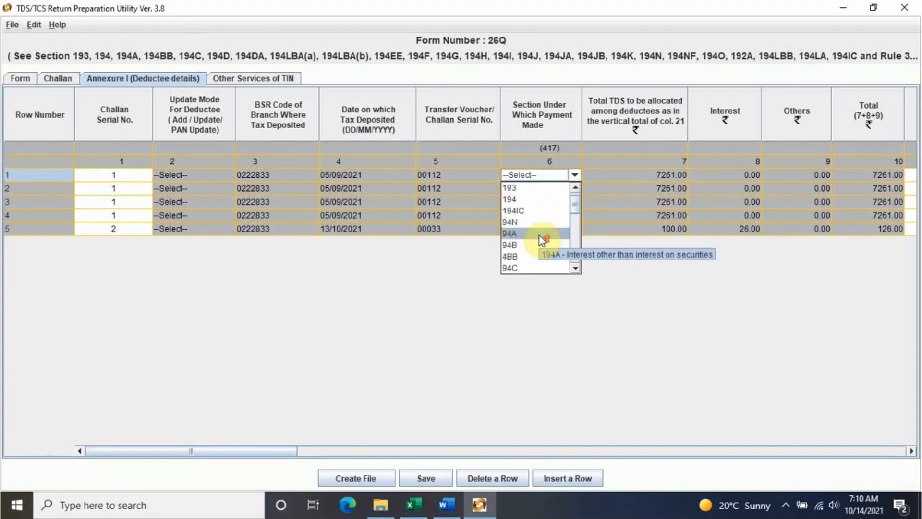
{"action": "scroll", "coordinate": [540, 236], "scroll_direction": "down", "scroll_amount": 2}
{"action": "scroll", "coordinate": [539, 235], "scroll_direction": "down", "scroll_amount": 2}
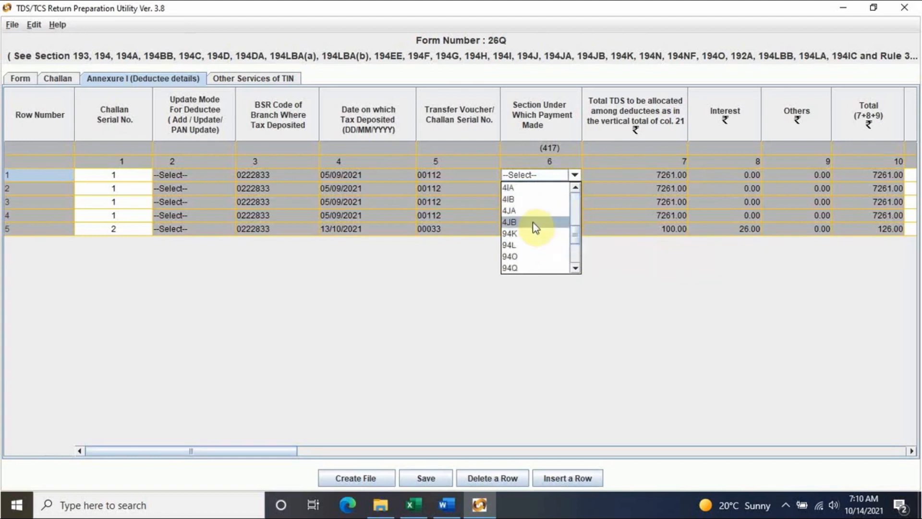
{"action": "left_click", "coordinate": [533, 222]}
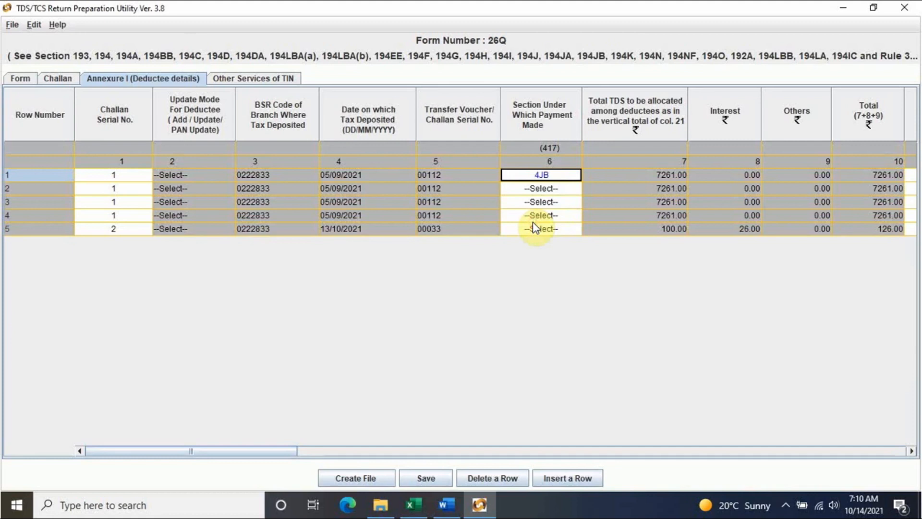
{"action": "left_click", "coordinate": [560, 189]}
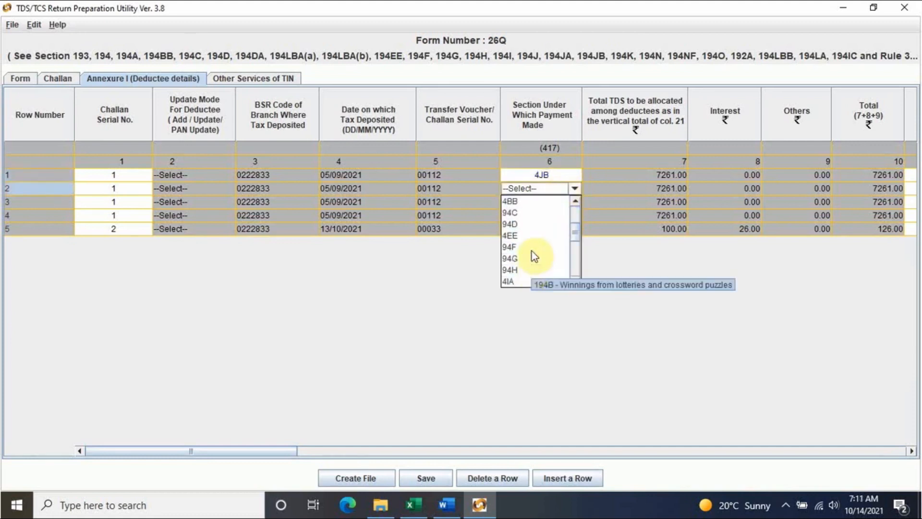
{"action": "scroll", "coordinate": [533, 252], "scroll_direction": "down", "scroll_amount": 3}
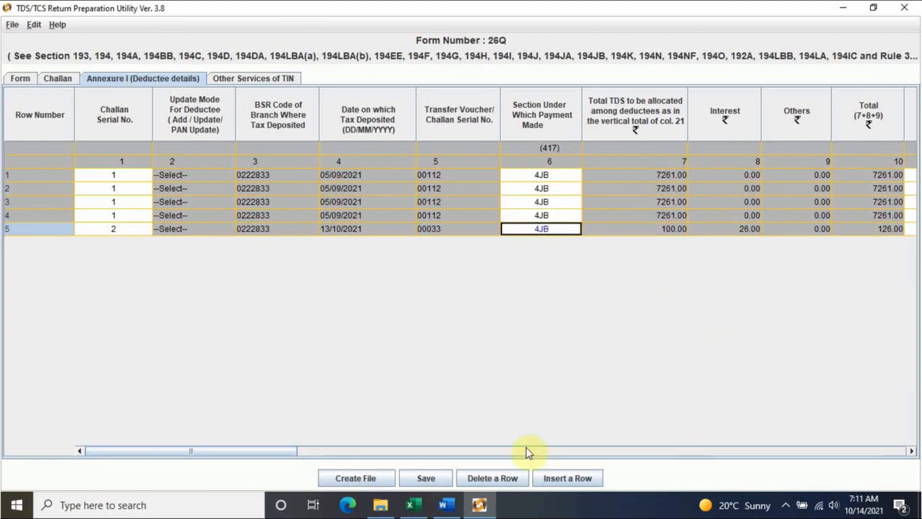
- Copy the deductee's PAN from cell C7 into Annexure row 1
{"action": "left_click_drag", "start_coordinate": [301, 451], "coordinate": [379, 453]}
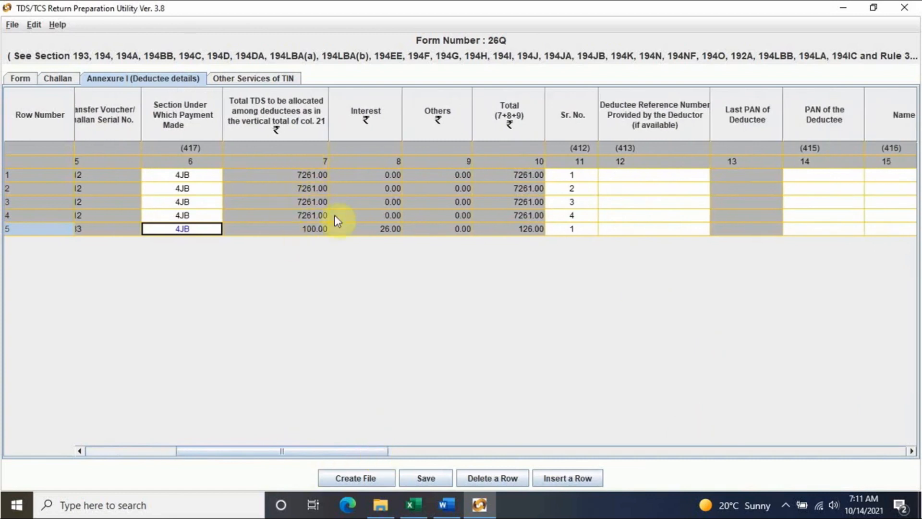
{"action": "left_click_drag", "start_coordinate": [367, 448], "coordinate": [433, 458]}
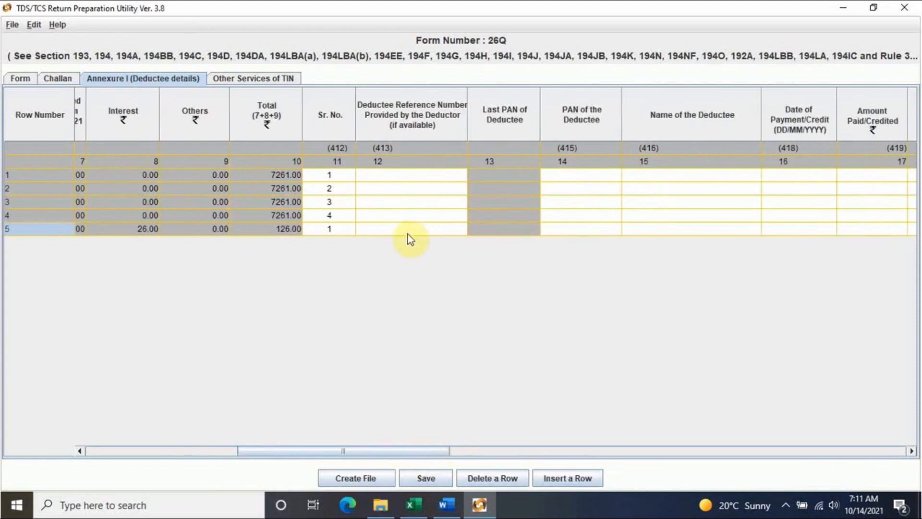
{"action": "left_click", "coordinate": [408, 177]}
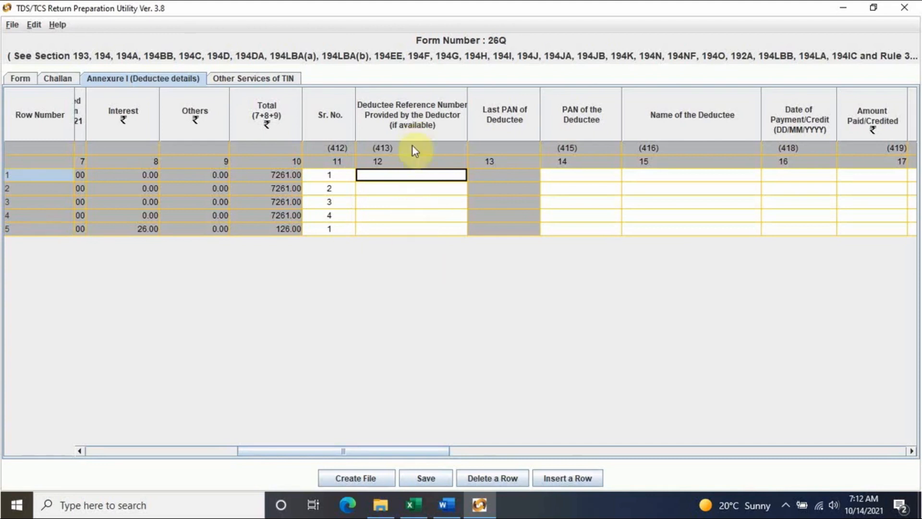
{"action": "left_click", "coordinate": [592, 174]}
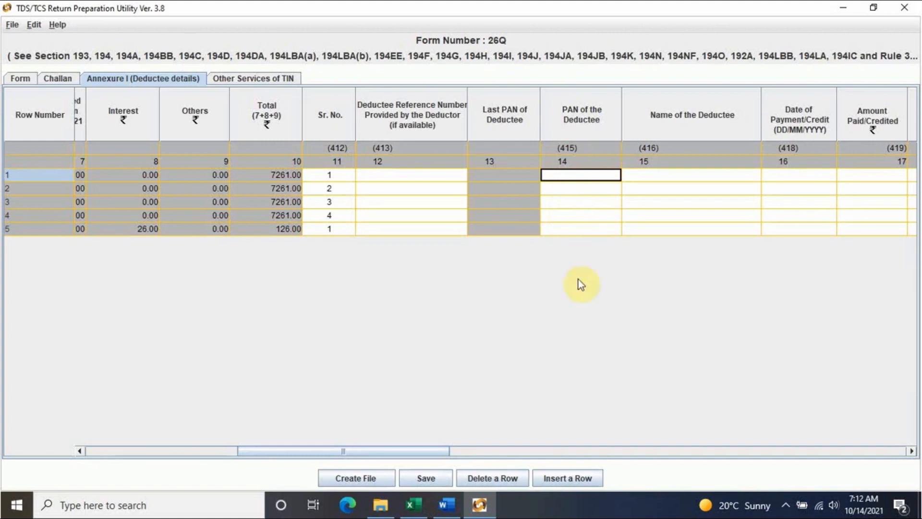
{"action": "left_click", "coordinate": [412, 504]}
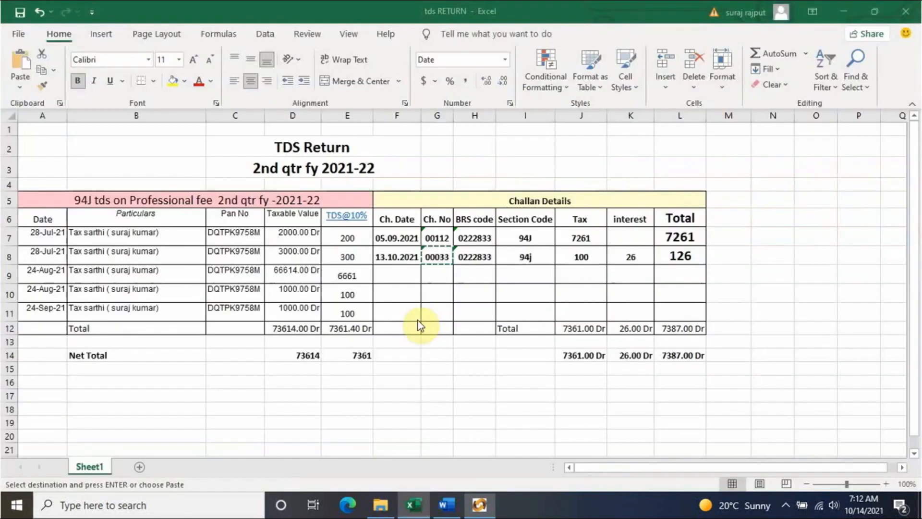
{"action": "left_click", "coordinate": [236, 238]}
{"action": "key", "text": "ctrl+c"}
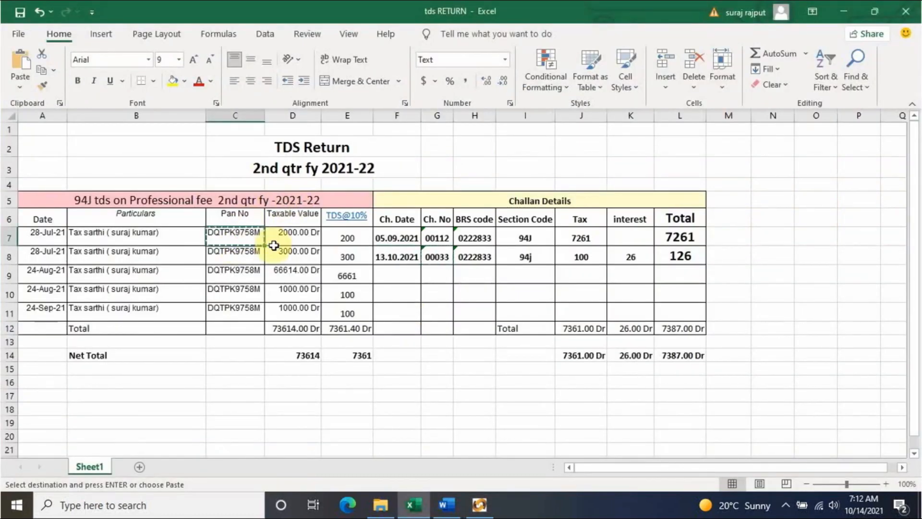
{"action": "left_click", "coordinate": [478, 499]}
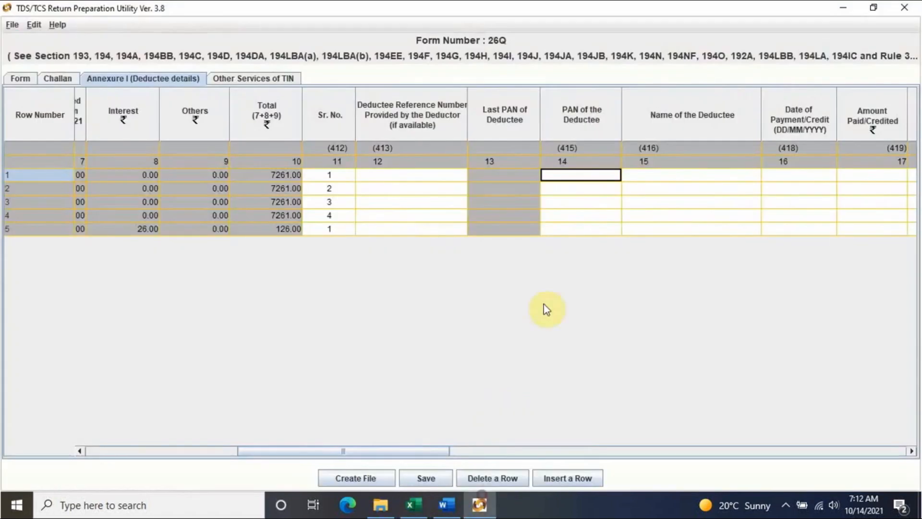
{"action": "key", "text": "ctrl+v"}
{"action": "left_click", "coordinate": [594, 189]}
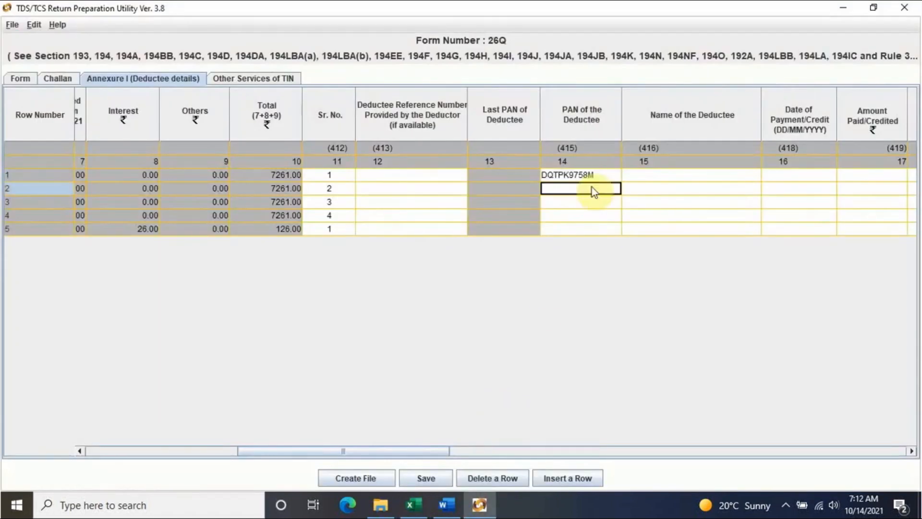
- Copy the deductee's name from cell B7 into row 1
{"action": "left_click", "coordinate": [659, 176]}
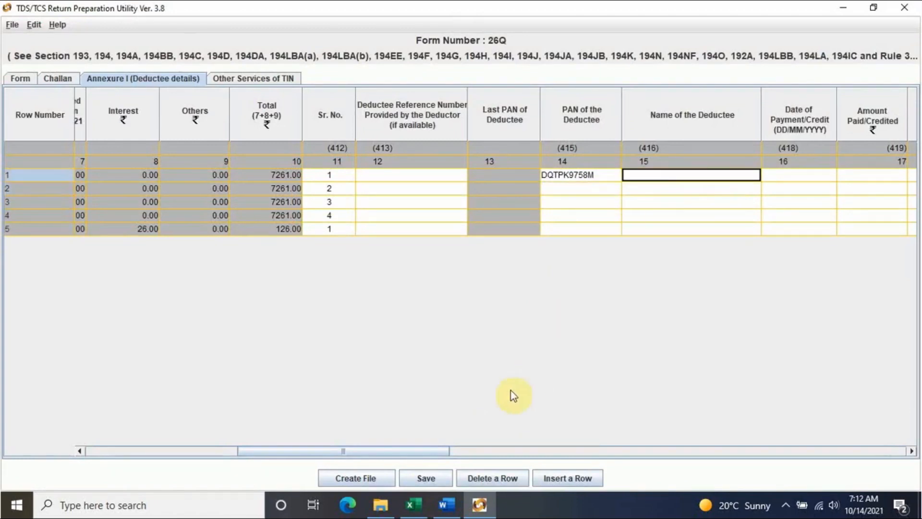
{"action": "left_click", "coordinate": [412, 504]}
{"action": "left_click", "coordinate": [139, 239]}
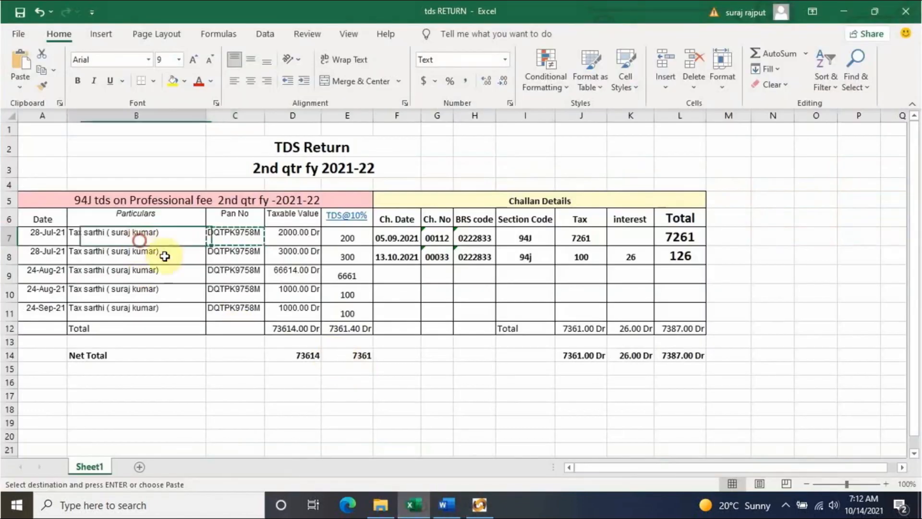
{"action": "key", "text": "ctrl+c"}
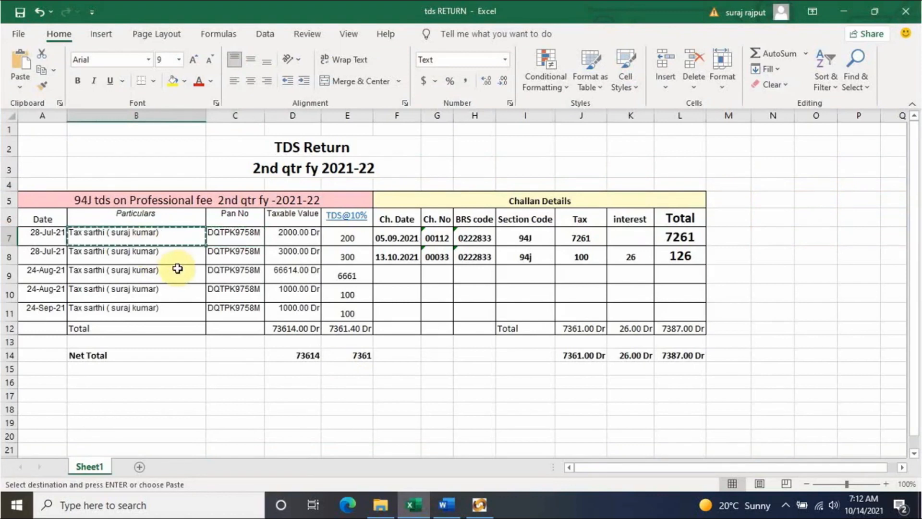
{"action": "left_click", "coordinate": [479, 504]}
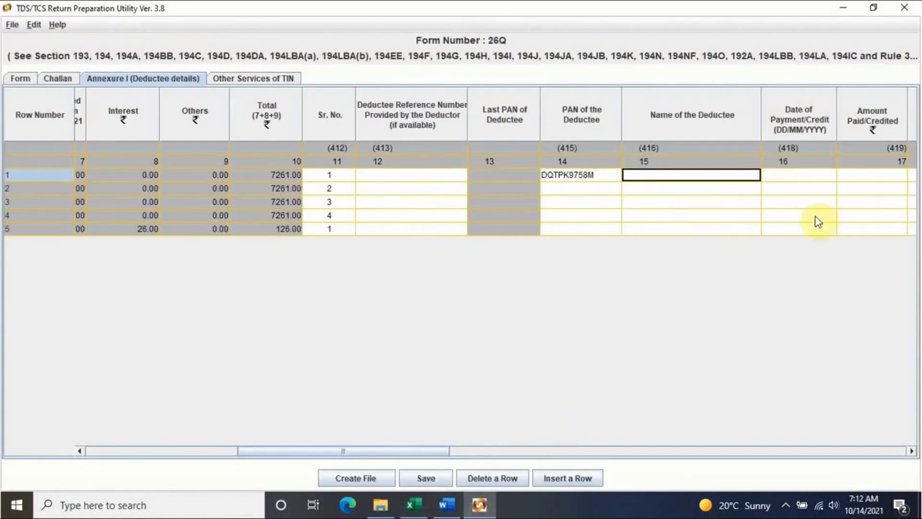
{"action": "key", "text": "ctrl+v"}
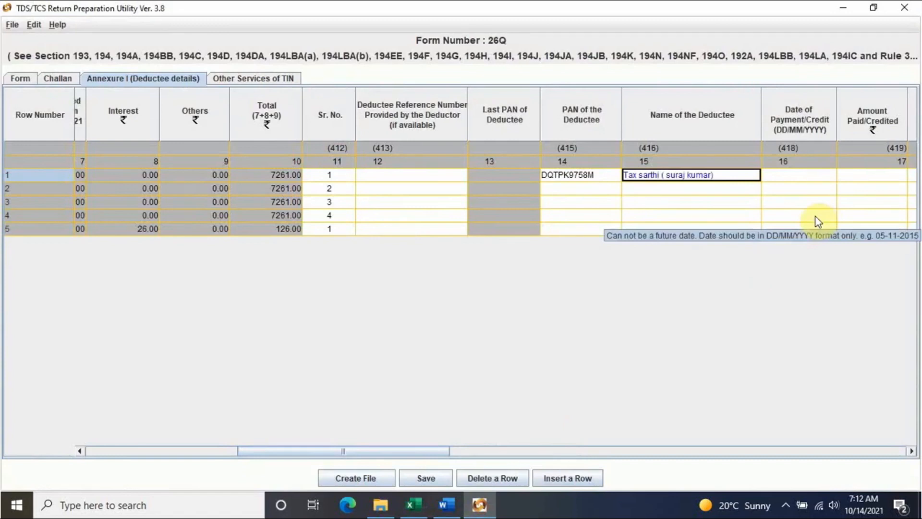
- Enter payment date 28/07/2021 for deductee row 1
{"action": "left_click", "coordinate": [801, 175]}
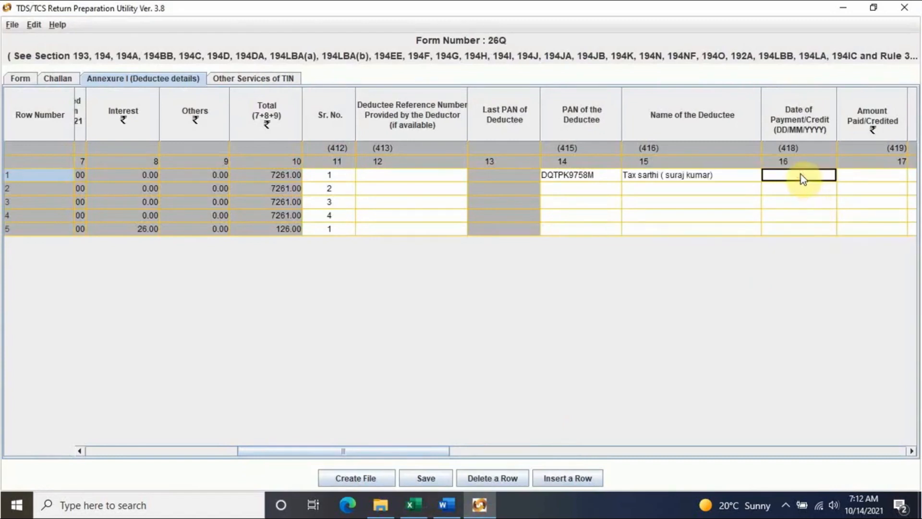
{"action": "left_click_drag", "start_coordinate": [421, 453], "coordinate": [537, 455]}
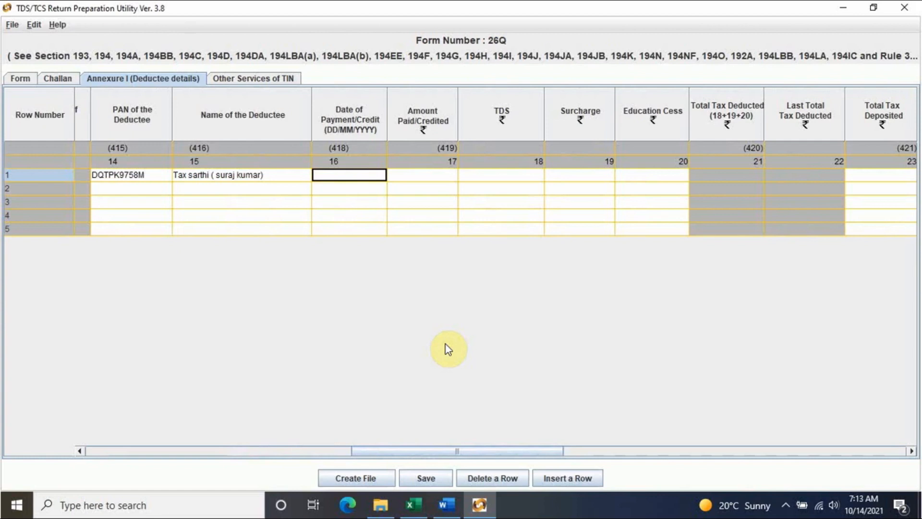
{"action": "left_click", "coordinate": [412, 504]}
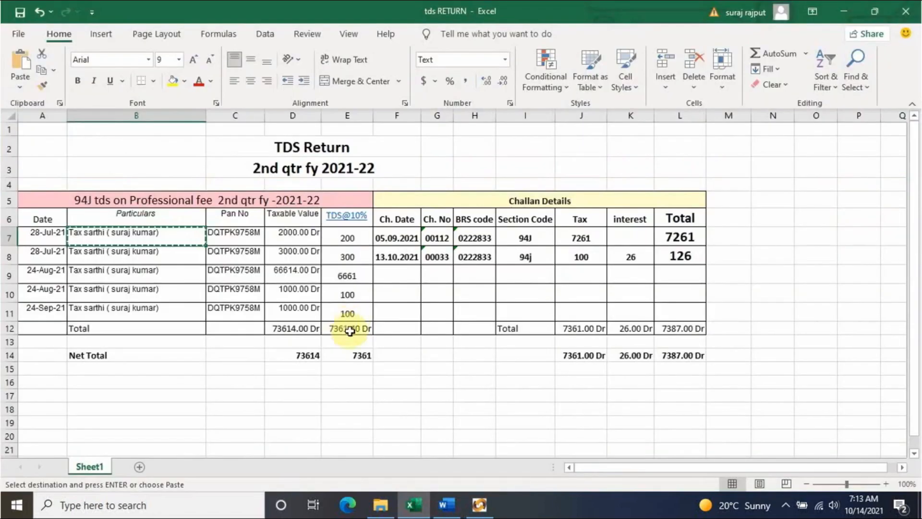
{"action": "left_click", "coordinate": [481, 510]}
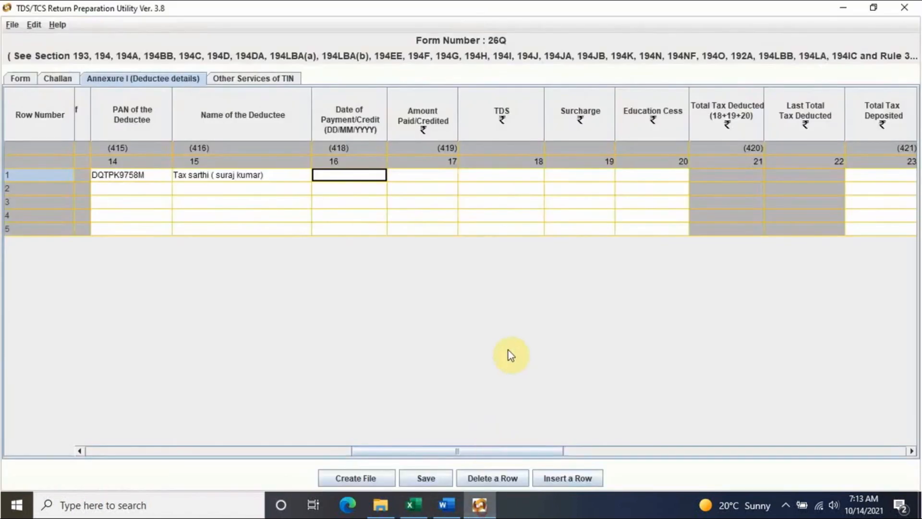
{"action": "type", "text": "8"}
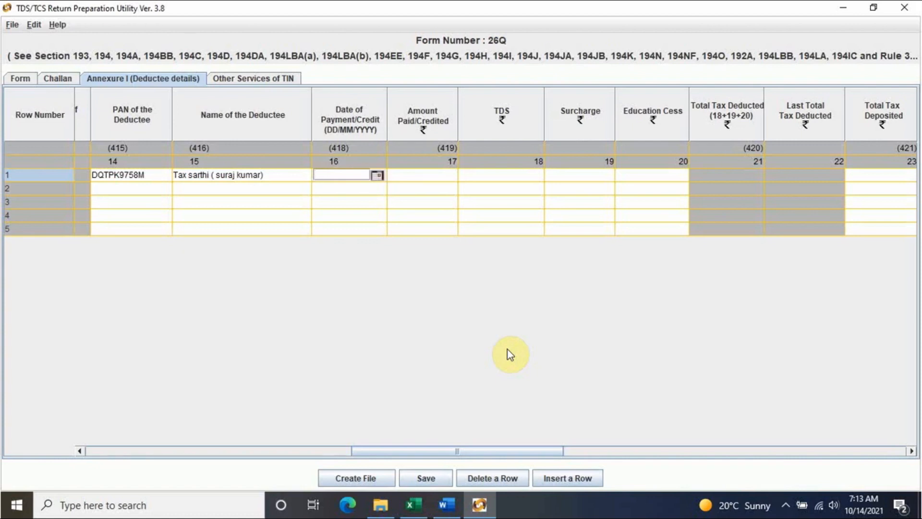
{"action": "type", "text": "8/07/2021"}
{"action": "left_click", "coordinate": [422, 178]}
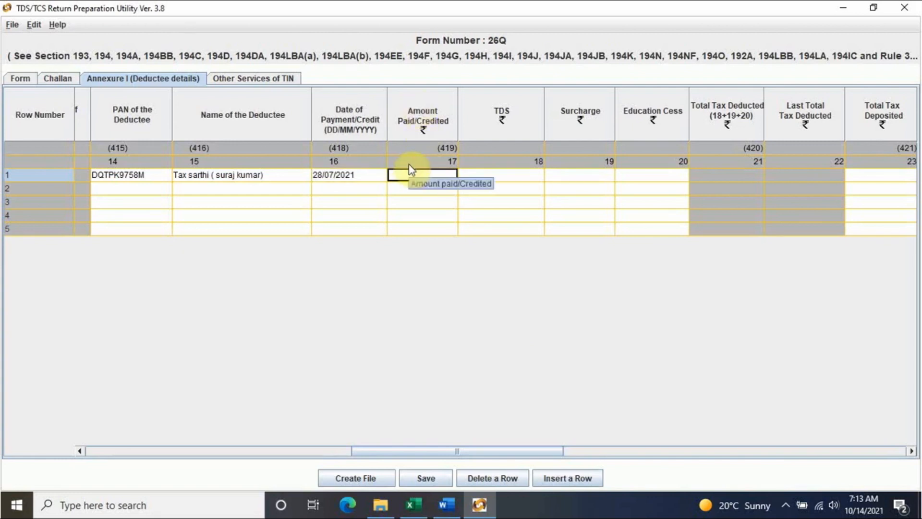
- Enter amount paid 2000.00 and TDS 200.00 for deductee row 1
{"action": "left_click", "coordinate": [417, 505]}
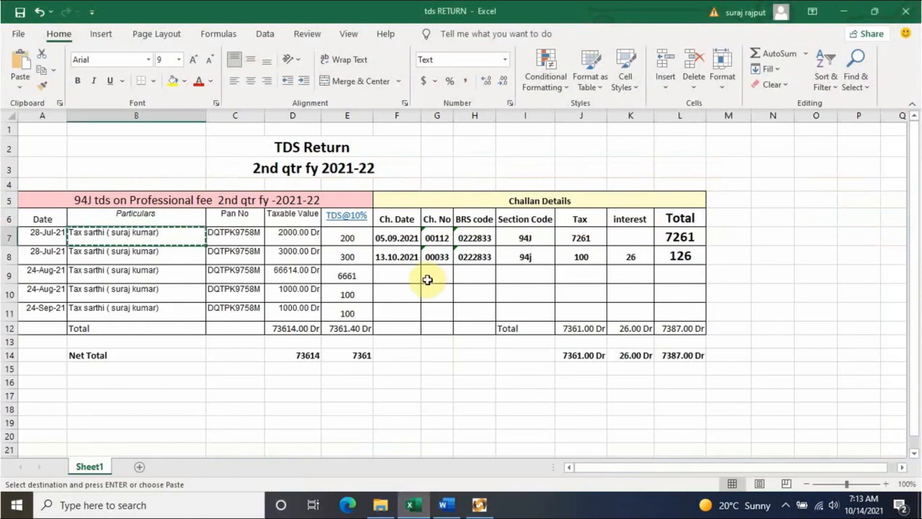
{"action": "left_click", "coordinate": [313, 235]}
{"action": "left_click", "coordinate": [479, 504]}
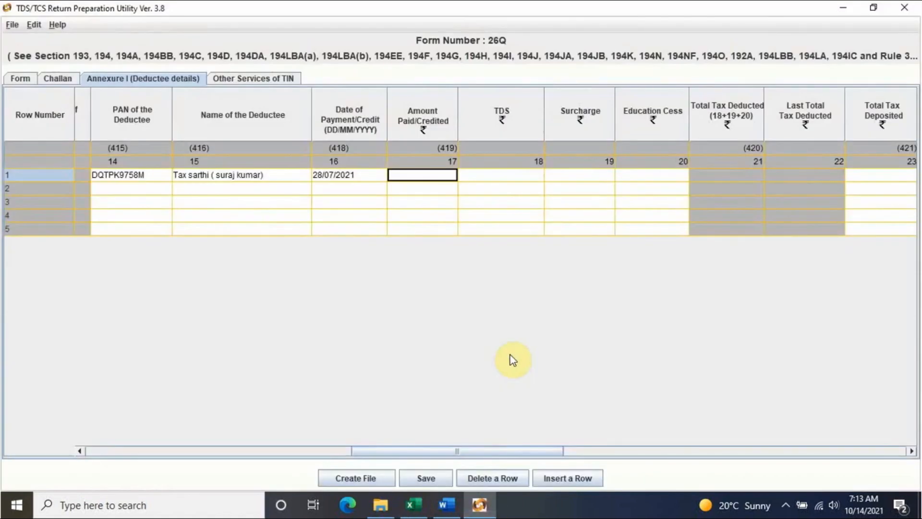
{"action": "type", "text": "2000"}
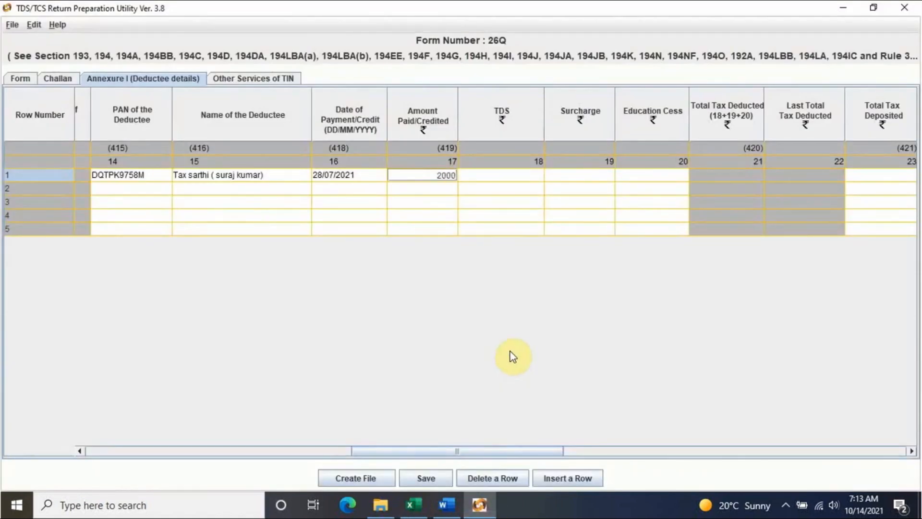
{"action": "left_click", "coordinate": [514, 175]}
{"action": "type", "text": "200"}
{"action": "left_click", "coordinate": [578, 175]}
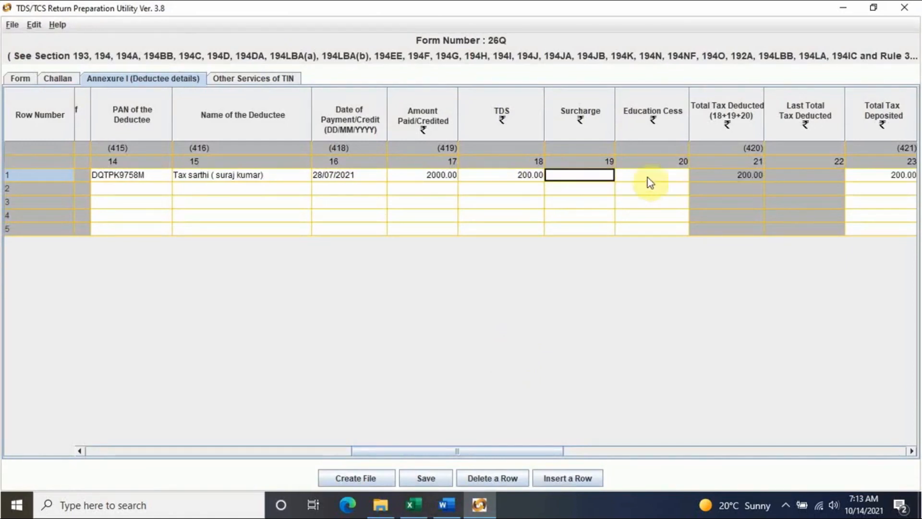
- Copy the second deductee's PAN from cell C8 for row 2
{"action": "left_click", "coordinate": [412, 504]}
{"action": "left_click", "coordinate": [235, 253]}
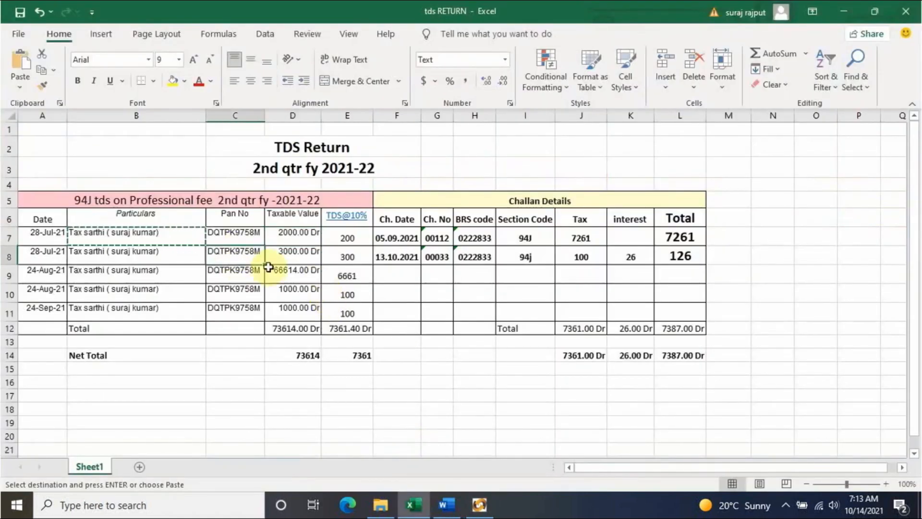
{"action": "key", "text": "ctrl+c"}
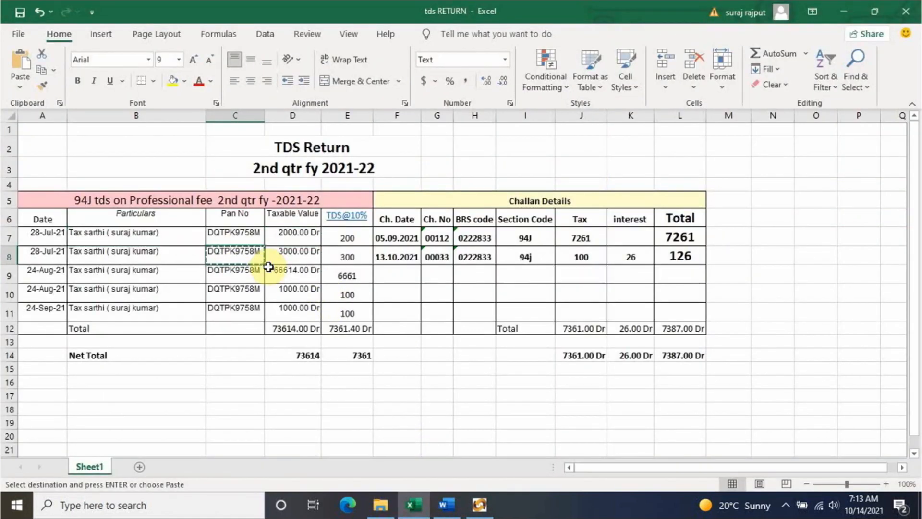
{"action": "left_click", "coordinate": [479, 505]}
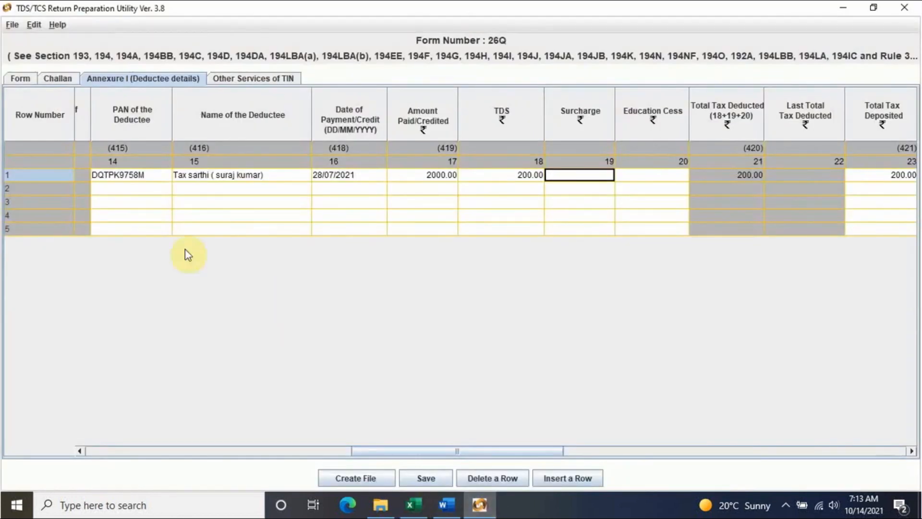
{"action": "left_click", "coordinate": [143, 191]}
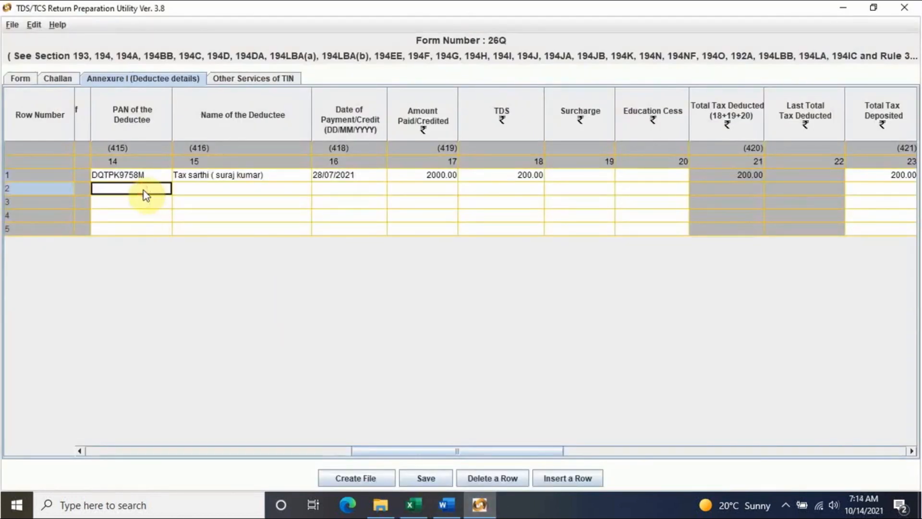
- Paste the PAN and the name from cell B8 into deductee row 2
{"action": "key", "text": "ctrl+v"}
{"action": "left_click", "coordinate": [233, 190]}
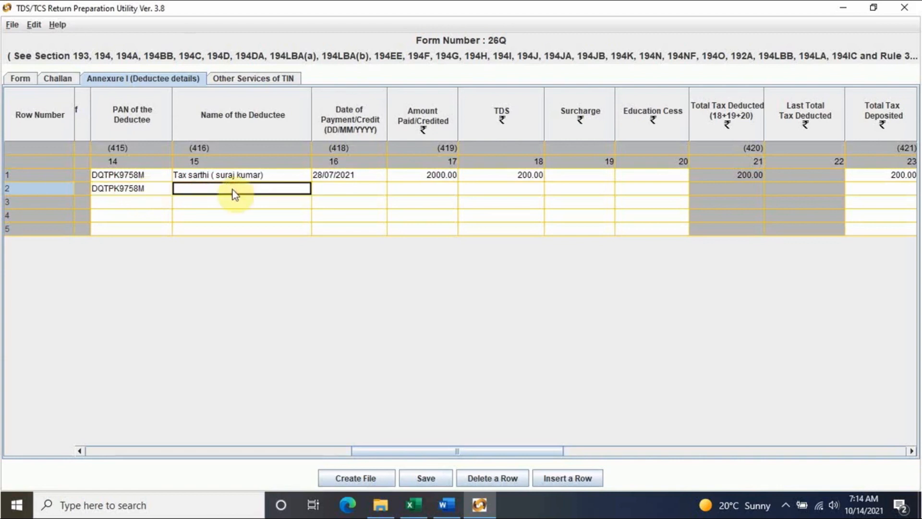
{"action": "left_click", "coordinate": [410, 504]}
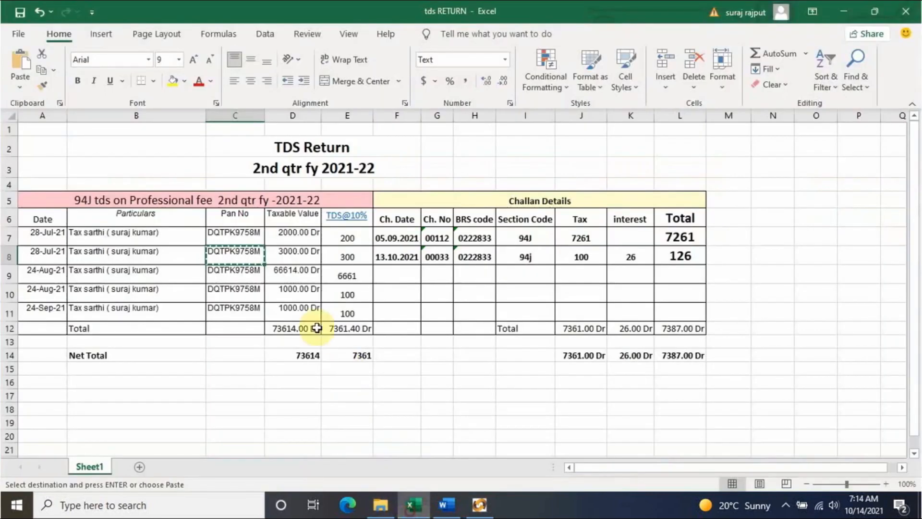
{"action": "left_click", "coordinate": [132, 253]}
{"action": "key", "text": "ctrl+c"}
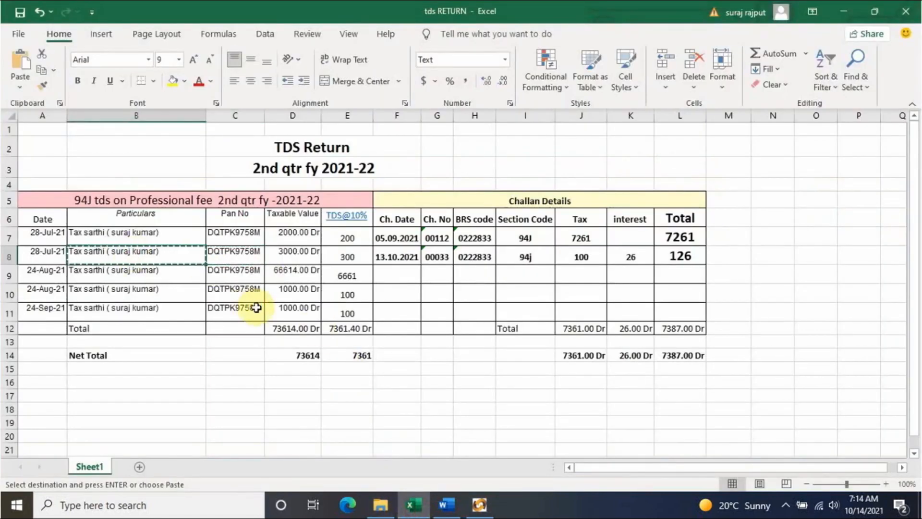
{"action": "left_click", "coordinate": [479, 504]}
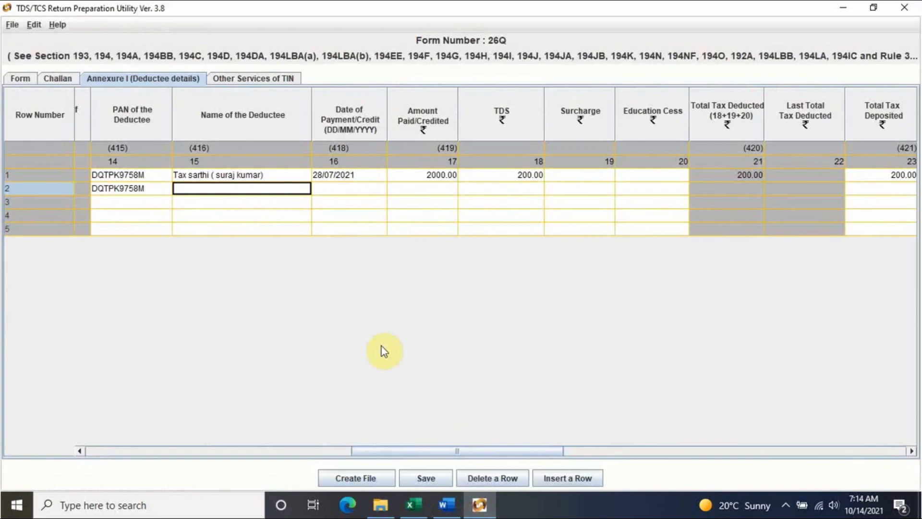
{"action": "key", "text": "ctrl+v"}
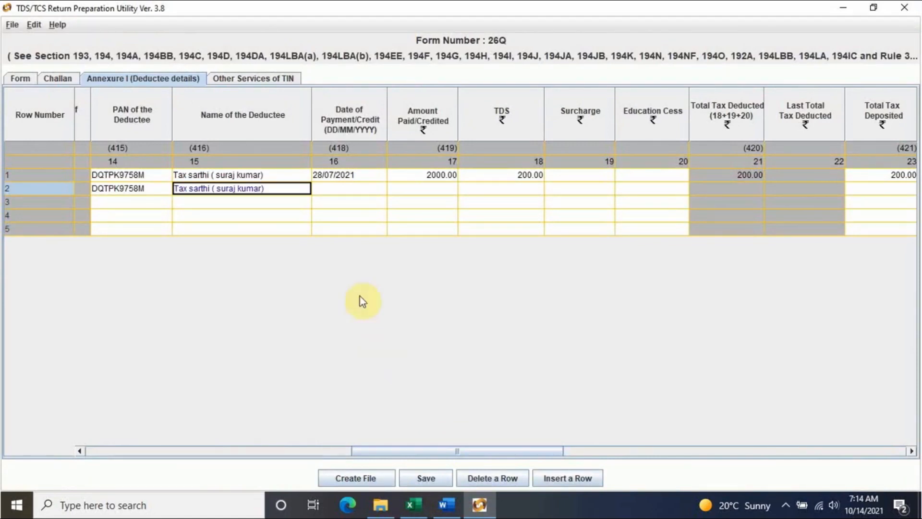
- Enter payment date 28/07/2021 for deductee row 2
{"action": "left_click", "coordinate": [342, 188]}
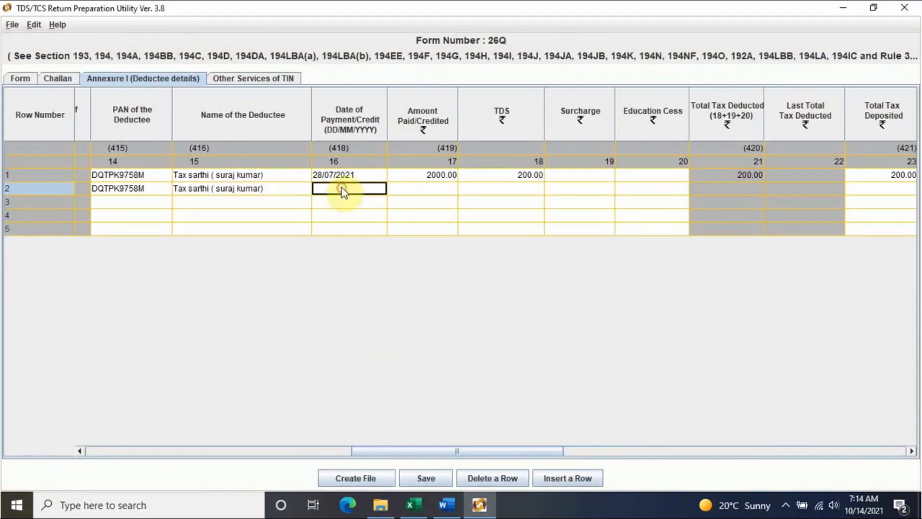
{"action": "left_click", "coordinate": [420, 505]}
{"action": "left_click", "coordinate": [479, 504]}
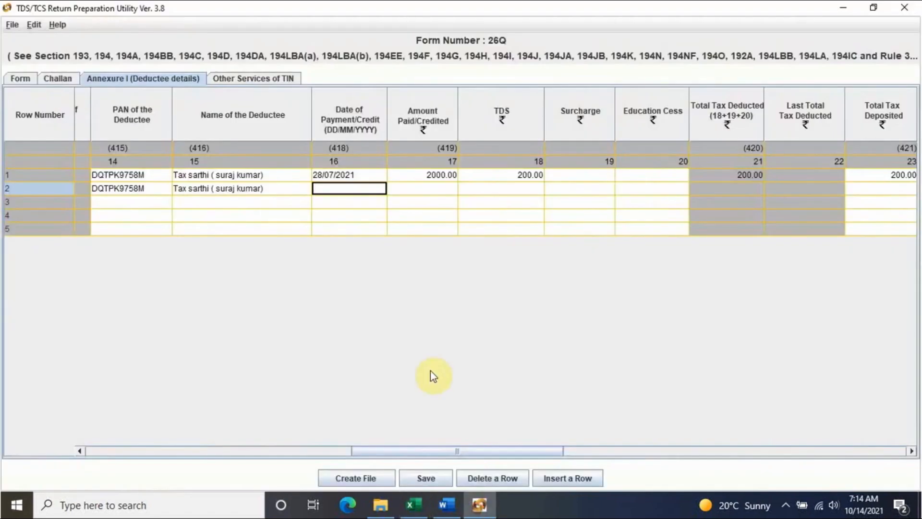
{"action": "type", "text": "8"}
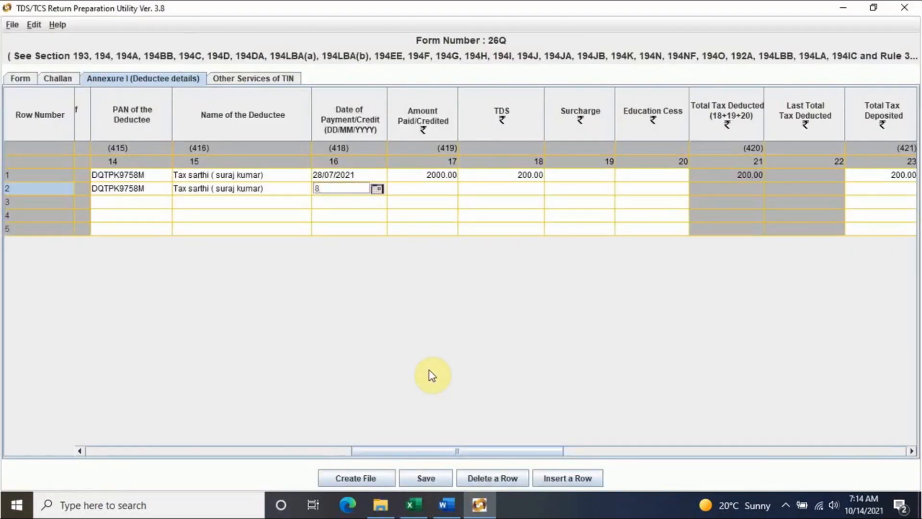
{"action": "type", "text": "28/07/2021"}
{"action": "left_click", "coordinate": [433, 194]}
- Enter amount 3000.00 and TDS 300.00 for row 2
{"action": "left_click", "coordinate": [411, 504]}
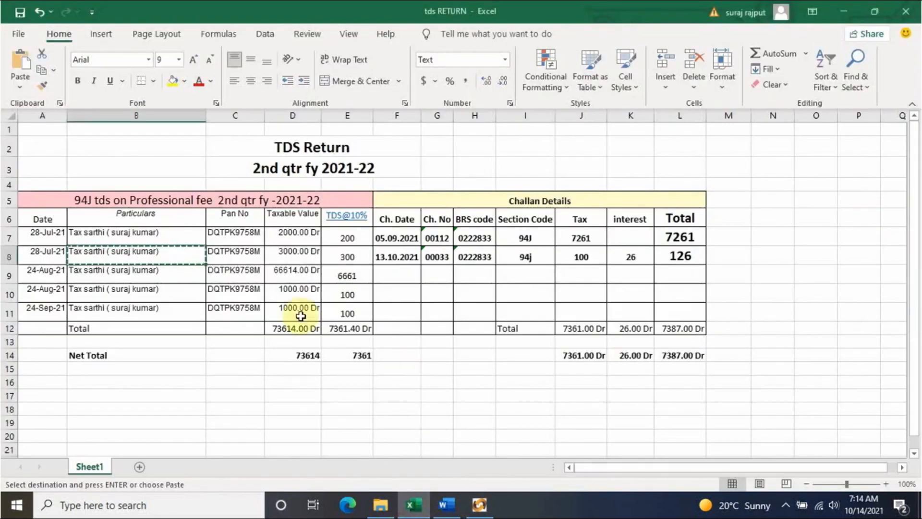
{"action": "left_click", "coordinate": [305, 255]}
{"action": "key", "text": "ctrl+c"}
{"action": "left_click", "coordinate": [479, 504]}
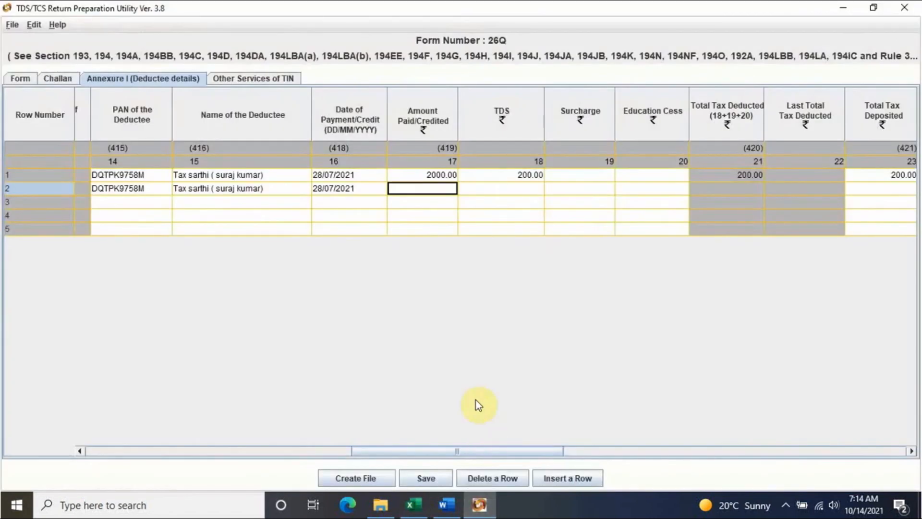
{"action": "type", "text": "3000"}
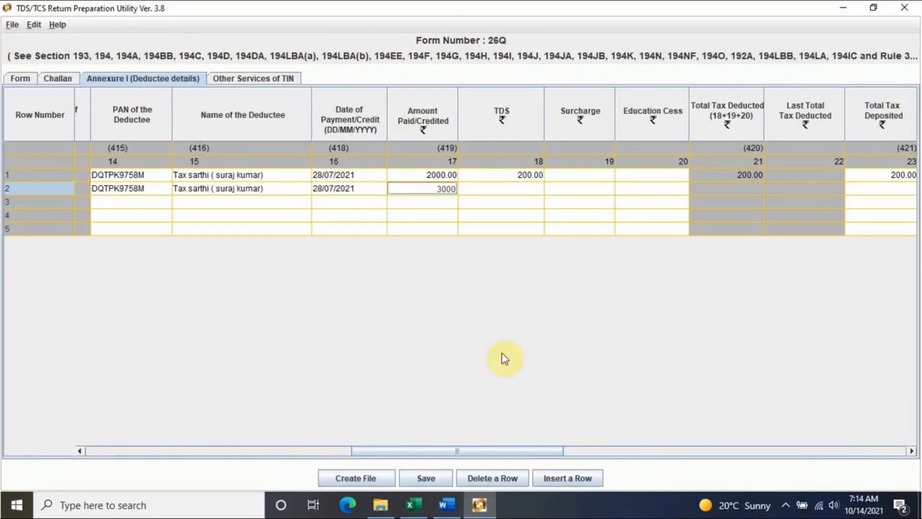
{"action": "left_click", "coordinate": [528, 188]}
{"action": "type", "text": "300"}
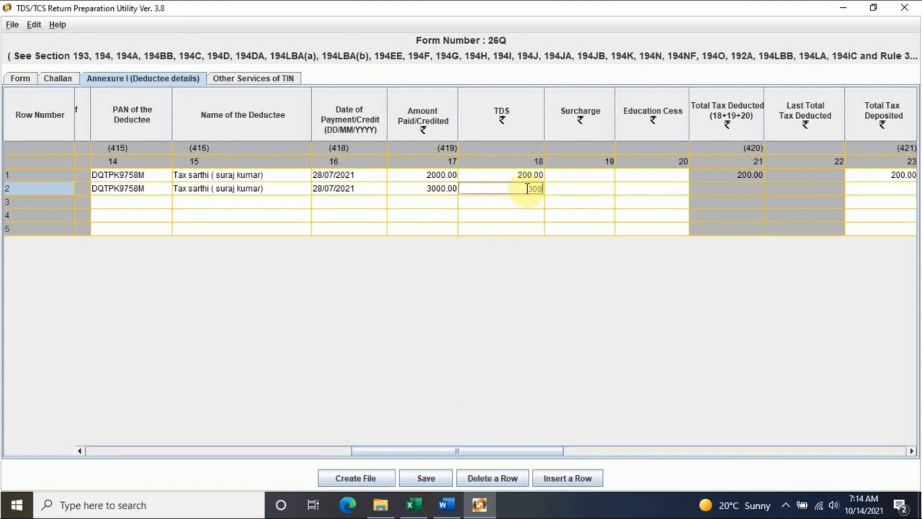
{"action": "left_click", "coordinate": [635, 190]}
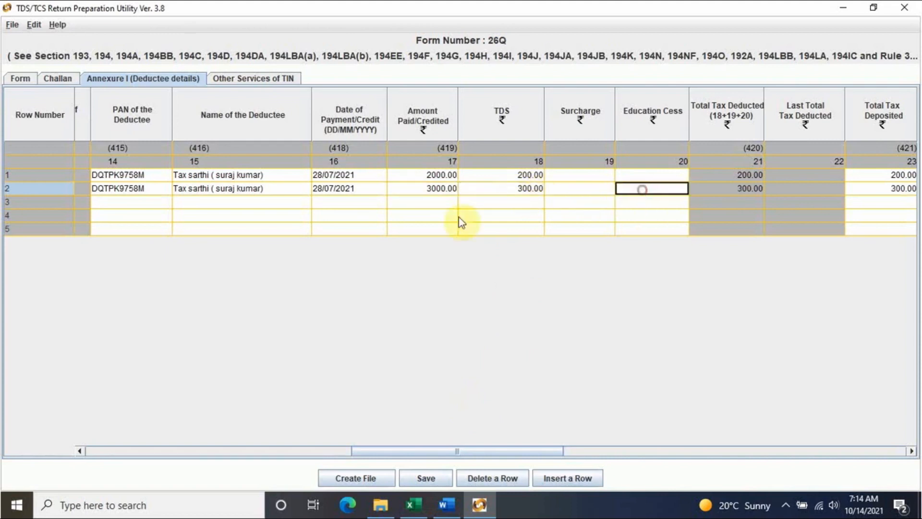
{"action": "left_click", "coordinate": [145, 190]}
{"action": "left_click", "coordinate": [145, 201]}
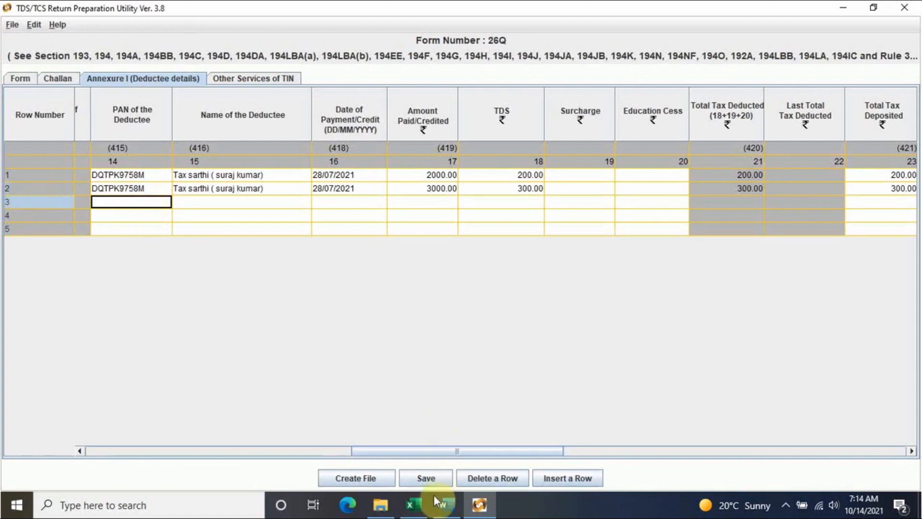
- Copy the deductee's PAN and name from Excel cells C9 and B9 into row 3
{"action": "left_click", "coordinate": [412, 503]}
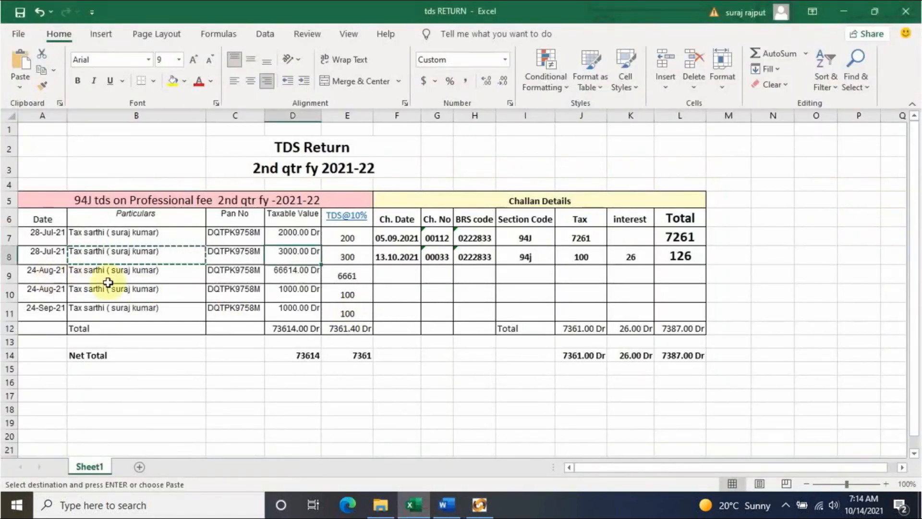
{"action": "left_click", "coordinate": [236, 273]}
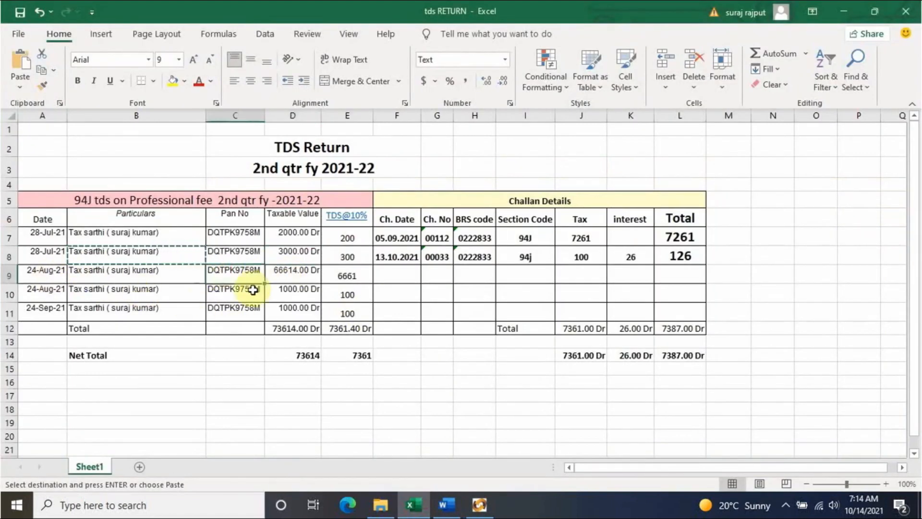
{"action": "key", "text": "ctrl+c"}
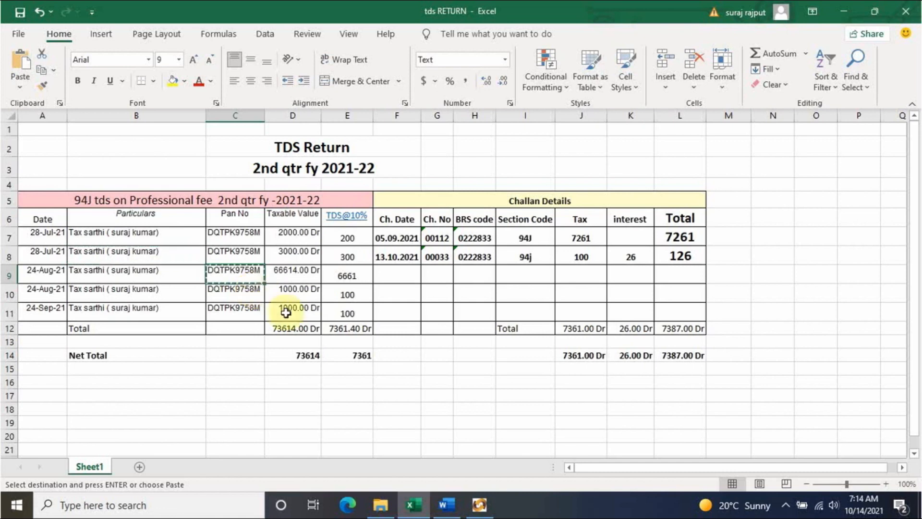
{"action": "left_click", "coordinate": [478, 504]}
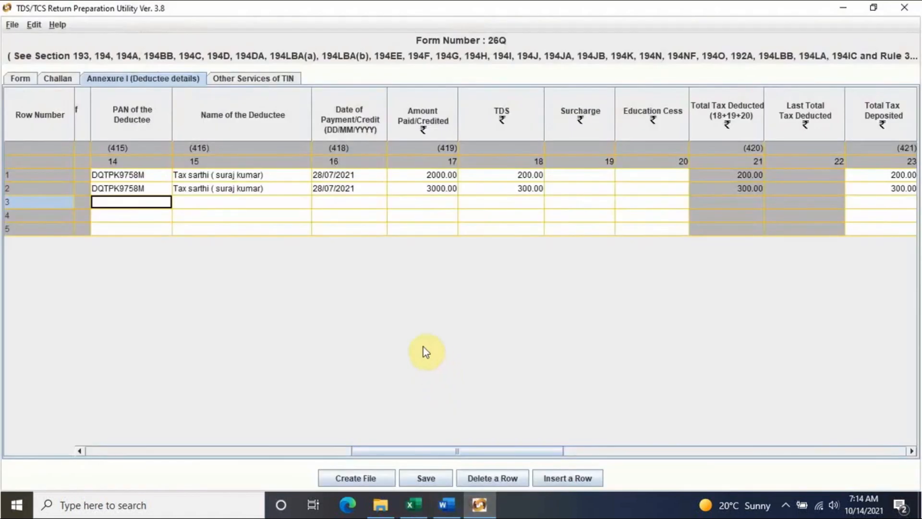
{"action": "key", "text": "ctrl+v"}
{"action": "left_click", "coordinate": [243, 202]}
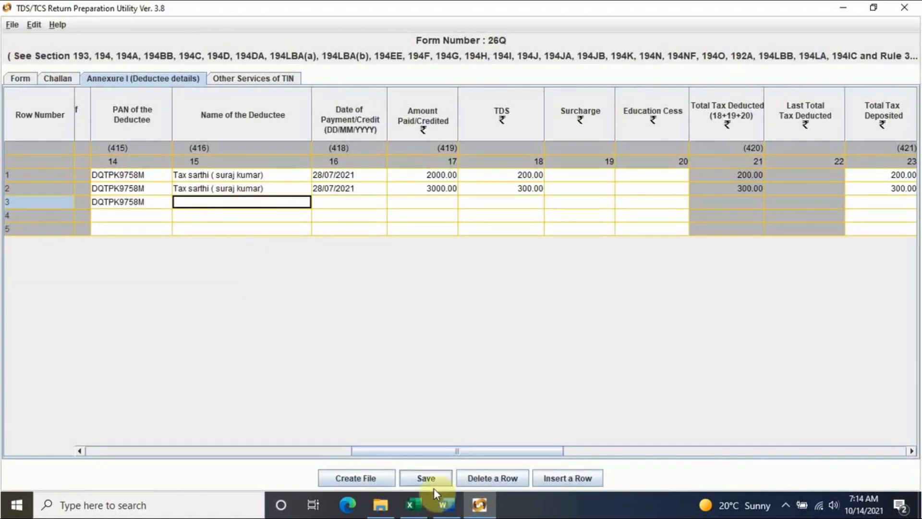
{"action": "left_click", "coordinate": [410, 505]}
{"action": "left_click", "coordinate": [118, 274]}
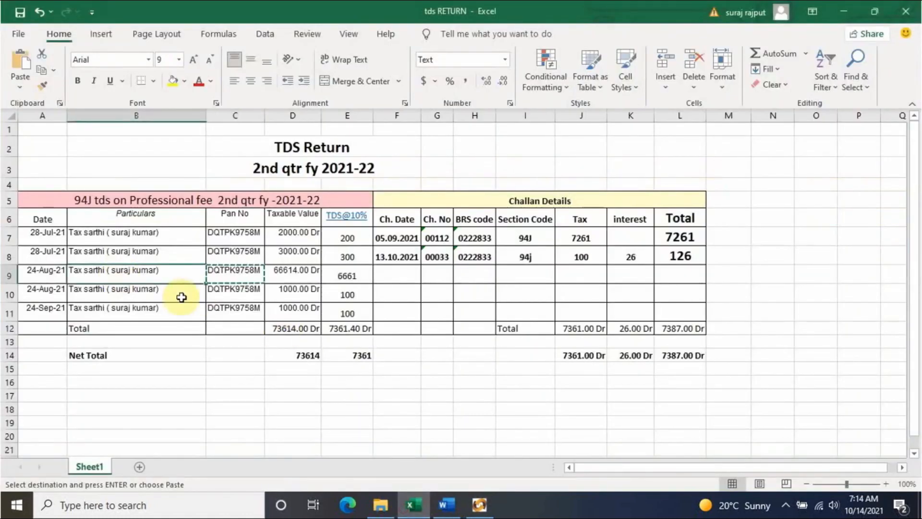
{"action": "key", "text": "ctrl+c"}
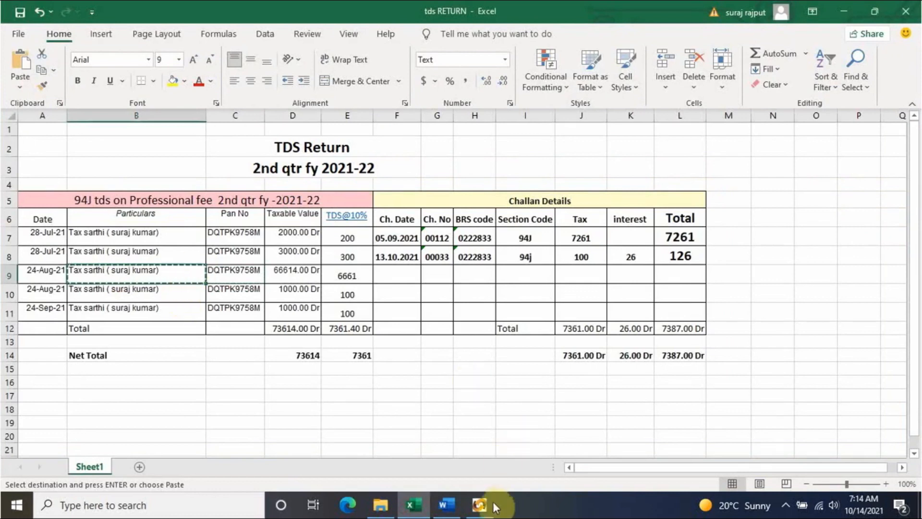
{"action": "left_click", "coordinate": [479, 504]}
{"action": "key", "text": "ctrl+v"}
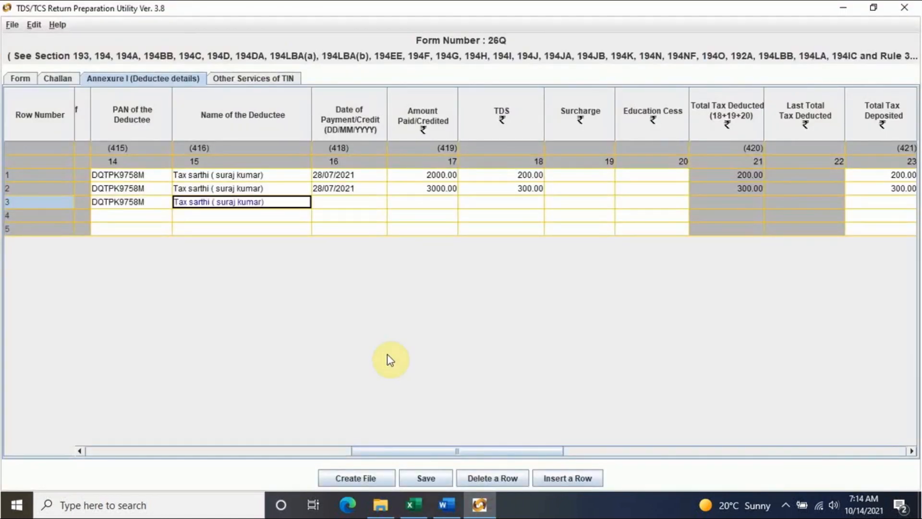
- Enter row 3's payment date 24/08/2021 and amount paid 66614
{"action": "left_click", "coordinate": [327, 197]}
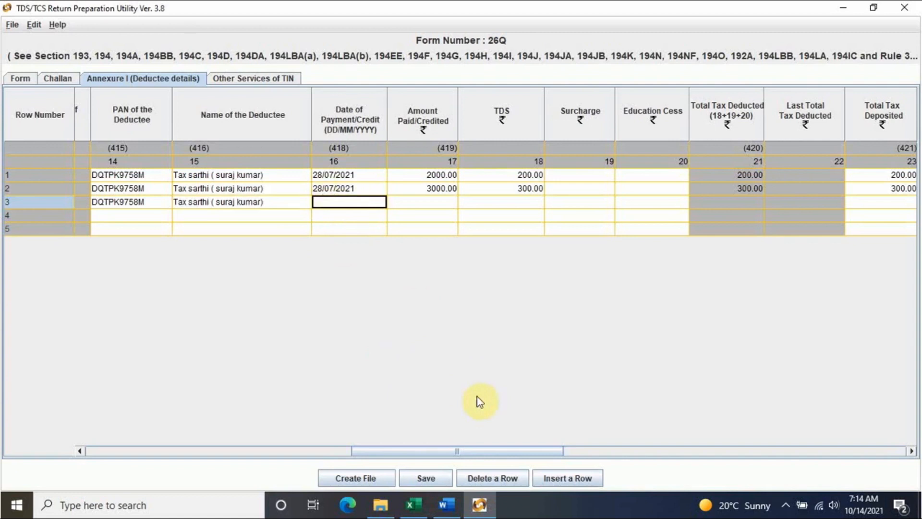
{"action": "left_click", "coordinate": [410, 503]}
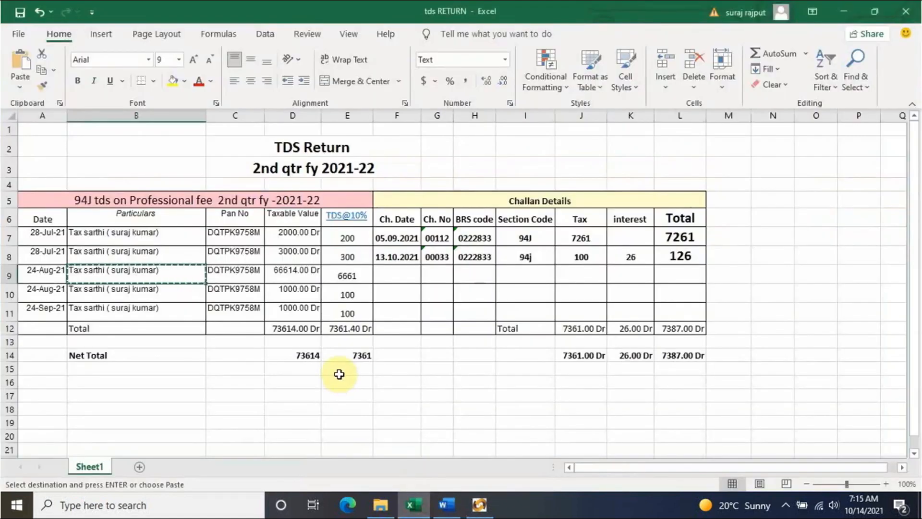
{"action": "left_click", "coordinate": [479, 503]}
{"action": "key", "text": "ctrl+v"}
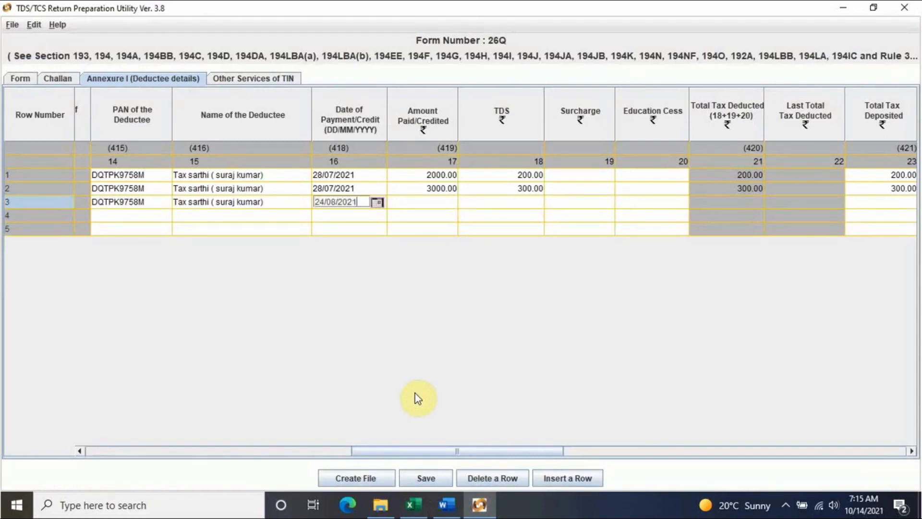
{"action": "left_click", "coordinate": [435, 202]}
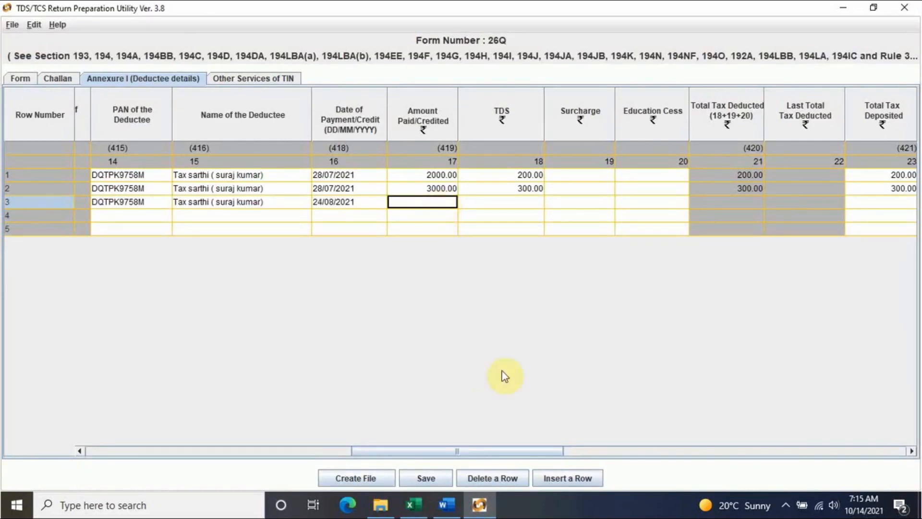
{"action": "left_click", "coordinate": [417, 494]}
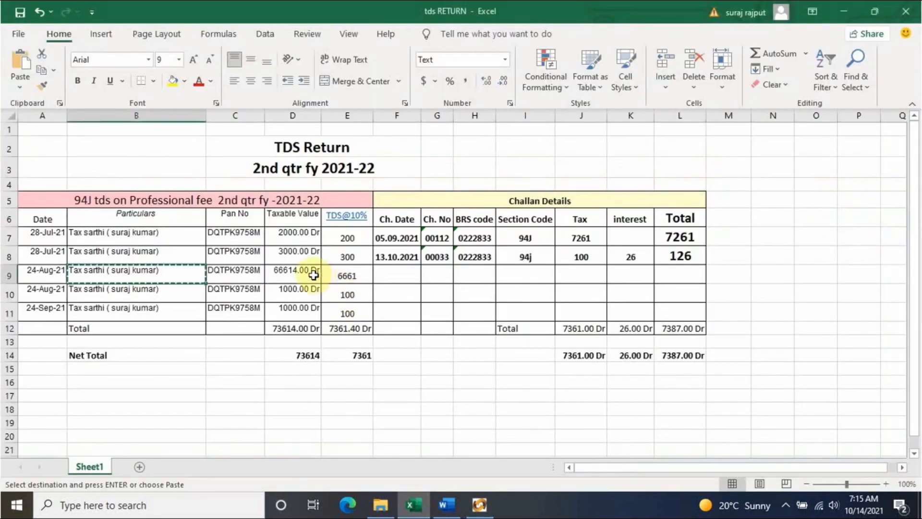
{"action": "left_click", "coordinate": [479, 504]}
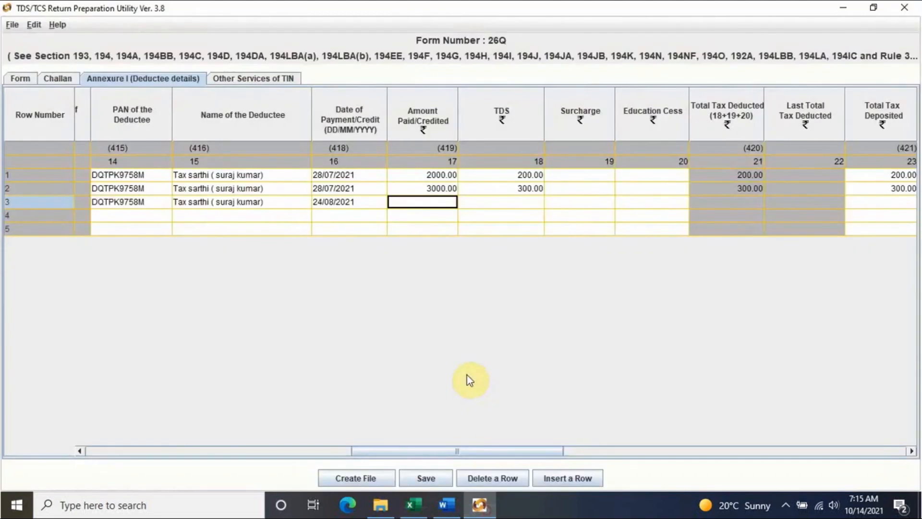
{"action": "type", "text": "66"}
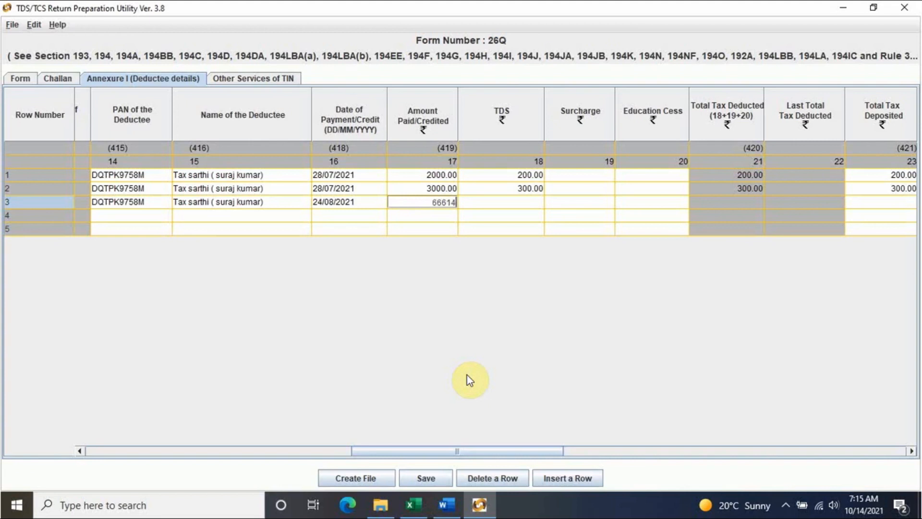
{"action": "type", "text": "614"}
{"action": "key", "text": "Tab"}
- Enter row 3's TDS of 6661, checked against Excel cell E9
{"action": "left_click", "coordinate": [422, 472]}
{"action": "left_click", "coordinate": [414, 507]}
{"action": "left_click", "coordinate": [351, 279]}
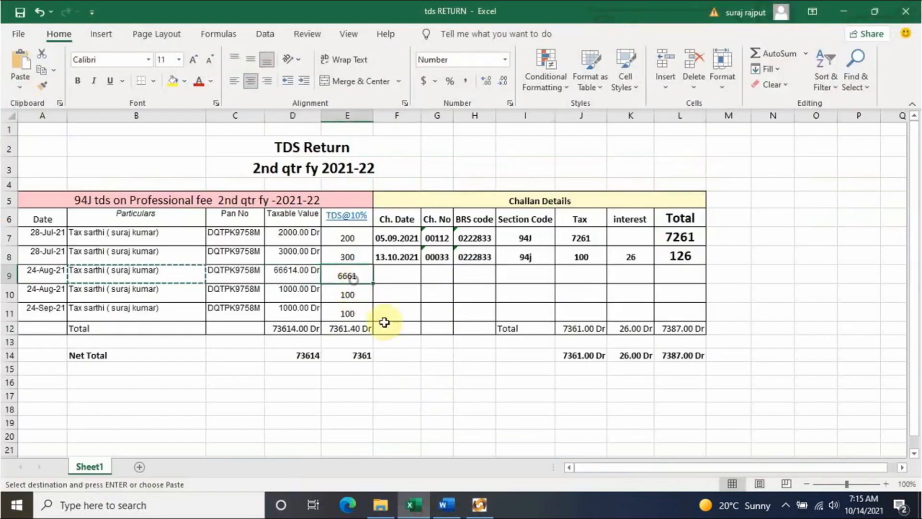
{"action": "left_click", "coordinate": [479, 504]}
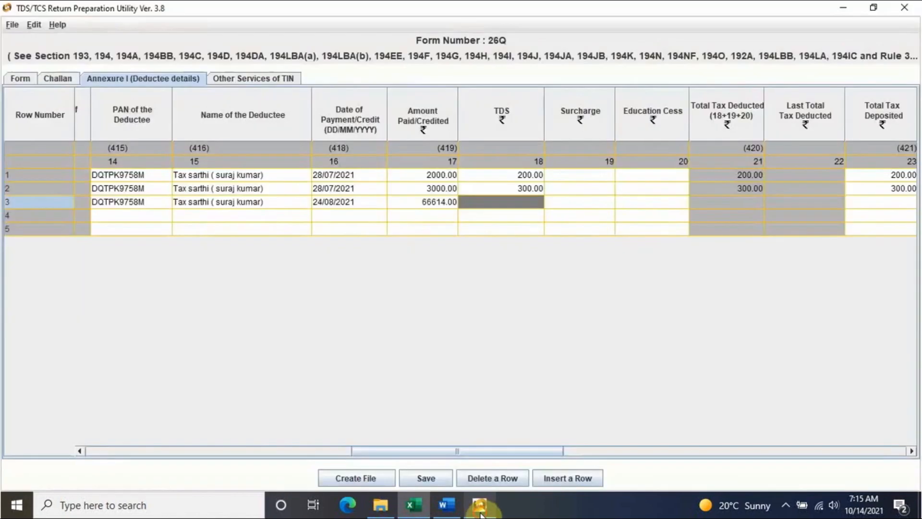
{"action": "type", "text": "6661"}
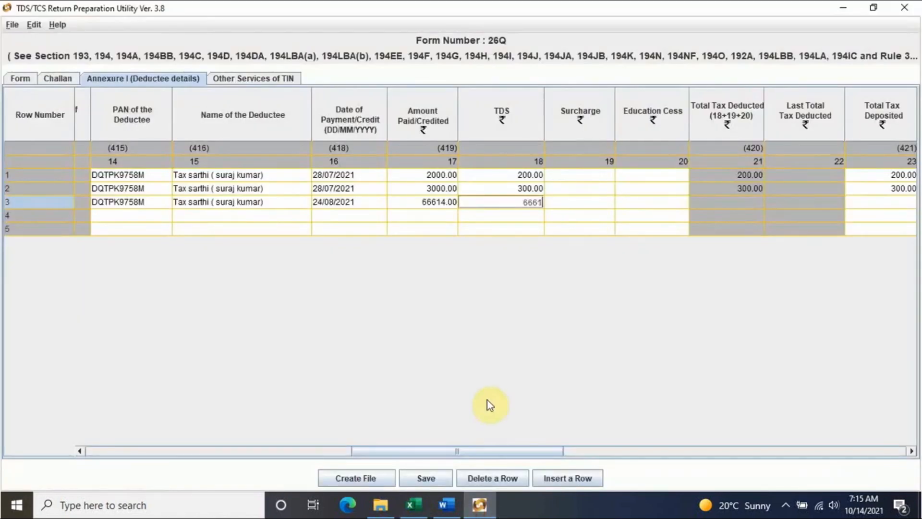
{"action": "left_click", "coordinate": [135, 215]}
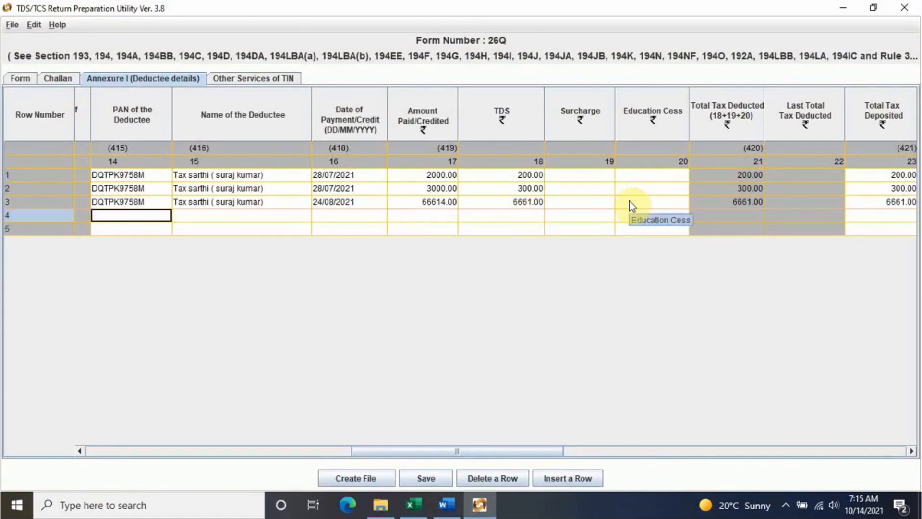
{"action": "left_click", "coordinate": [411, 504]}
- Copy the deductee's PAN and name from Excel cells C10 and B10 into row 4
{"action": "left_click", "coordinate": [239, 294]}
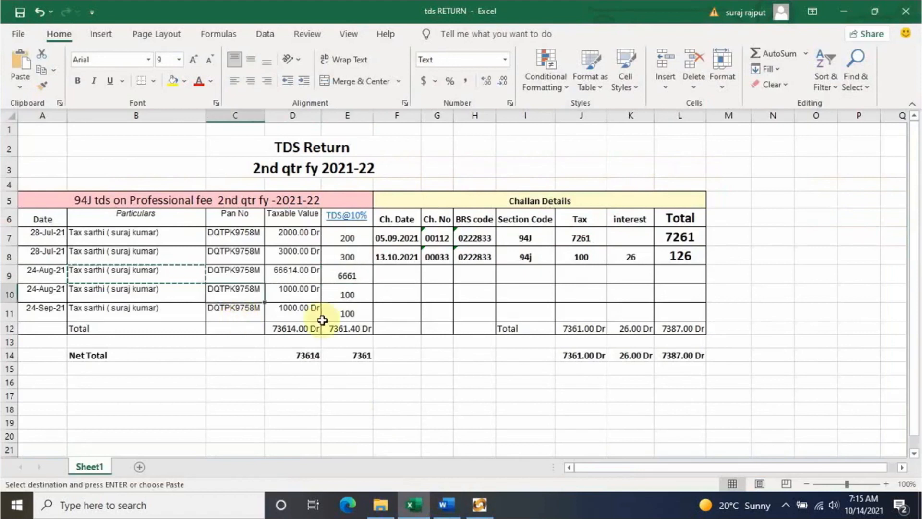
{"action": "key", "text": "ctrl+c"}
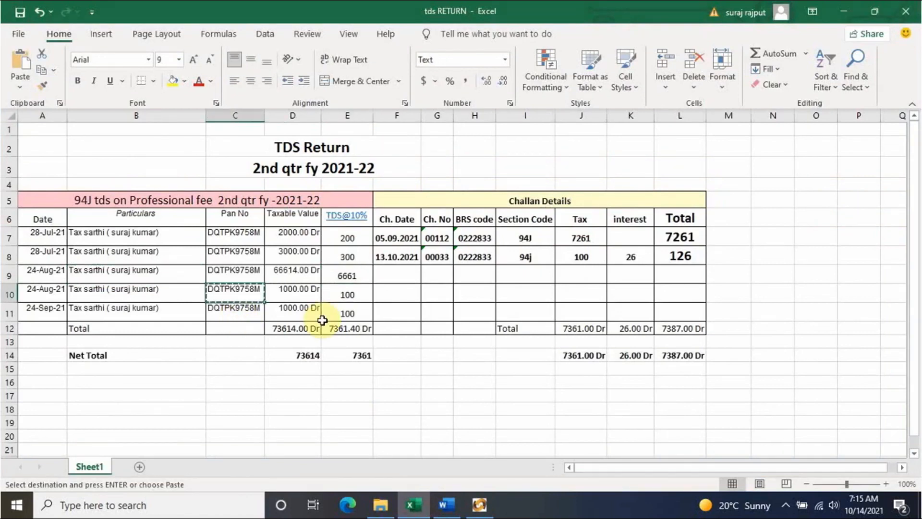
{"action": "left_click", "coordinate": [479, 509]}
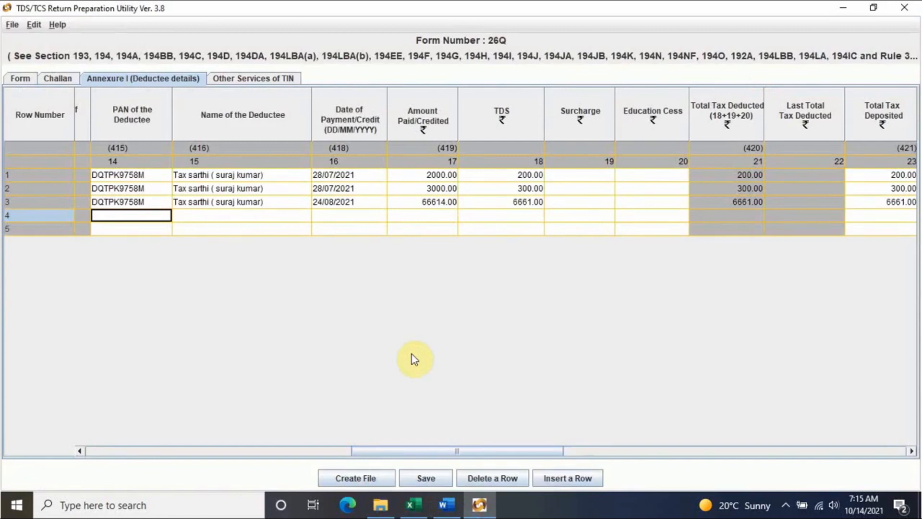
{"action": "key", "text": "ctrl+v"}
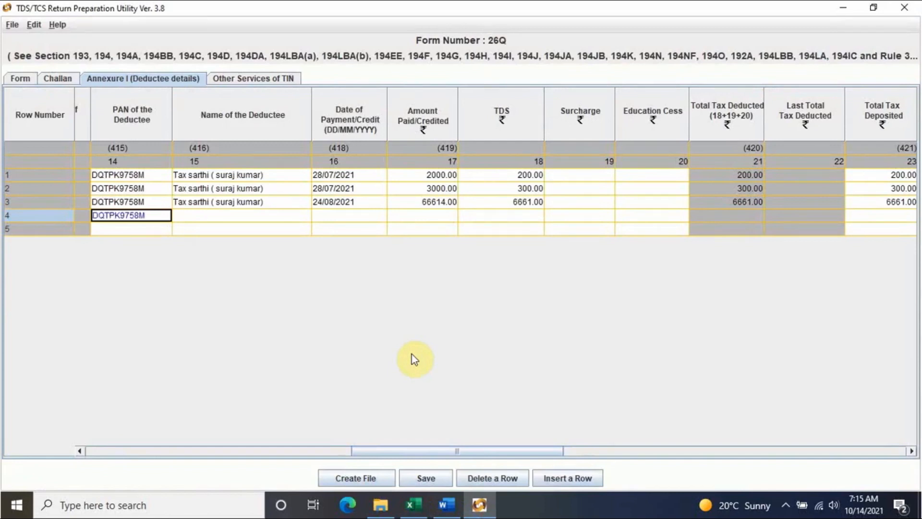
{"action": "left_click", "coordinate": [284, 221]}
{"action": "left_click", "coordinate": [413, 504]}
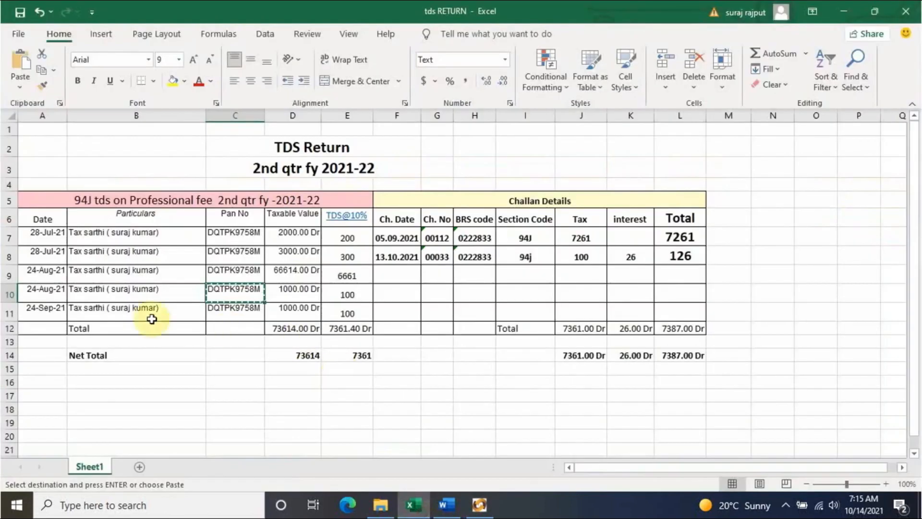
{"action": "left_click", "coordinate": [130, 291]}
{"action": "key", "text": "ctrl+c"}
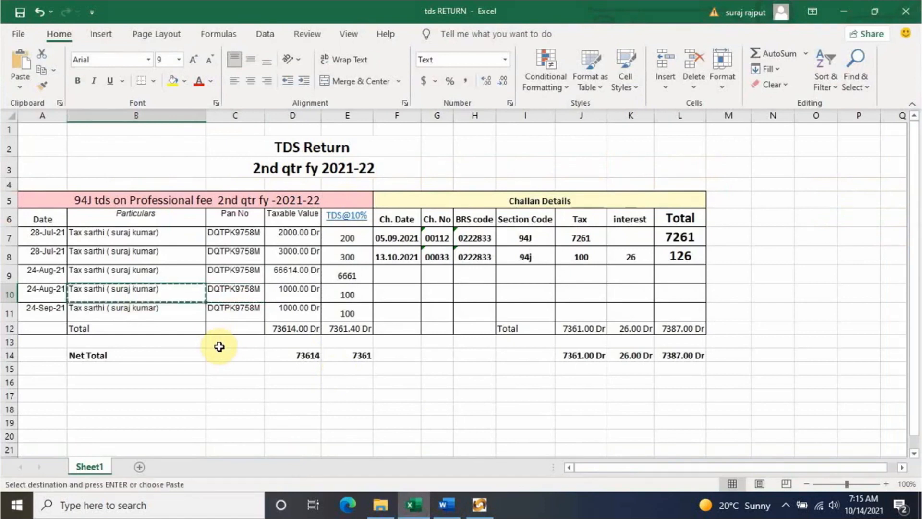
{"action": "left_click", "coordinate": [478, 504]}
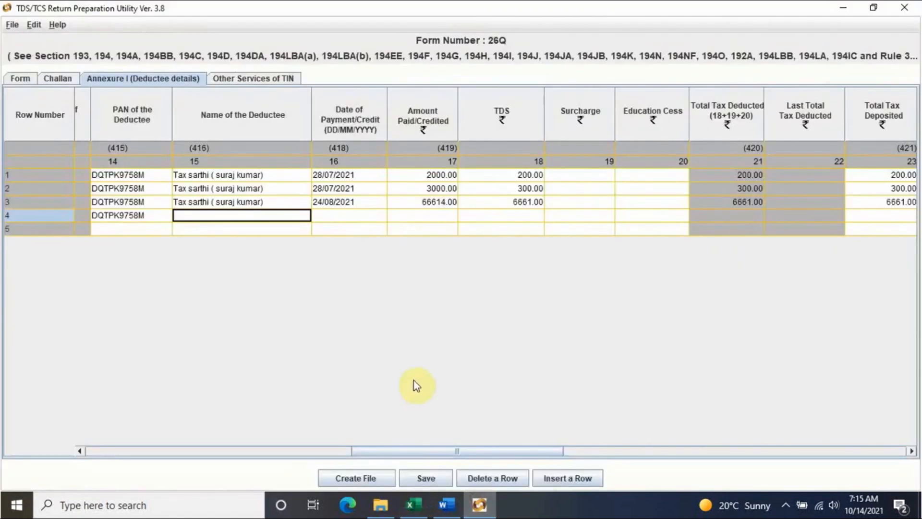
{"action": "key", "text": "ctrl+v"}
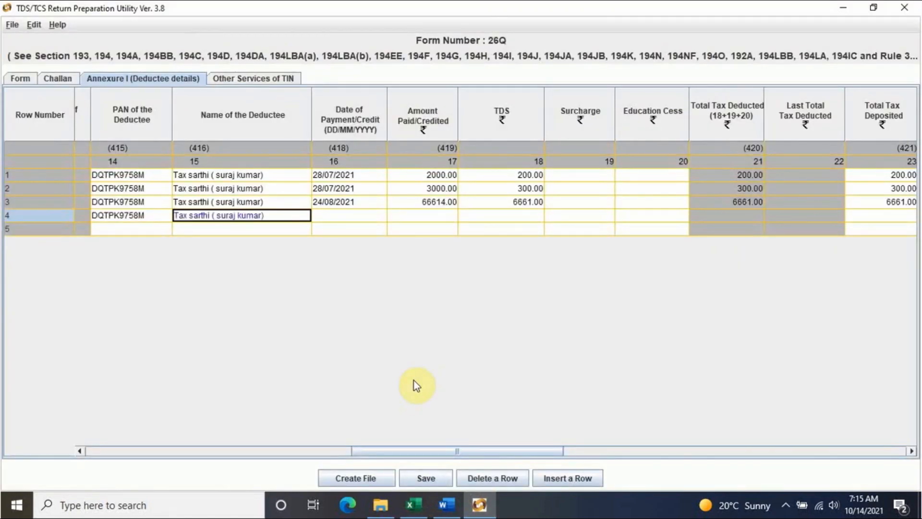
- Fill row 4 with date 24/08/2021, amount paid 1000 and TDS 100
{"action": "left_click", "coordinate": [353, 217]}
{"action": "left_click", "coordinate": [410, 504]}
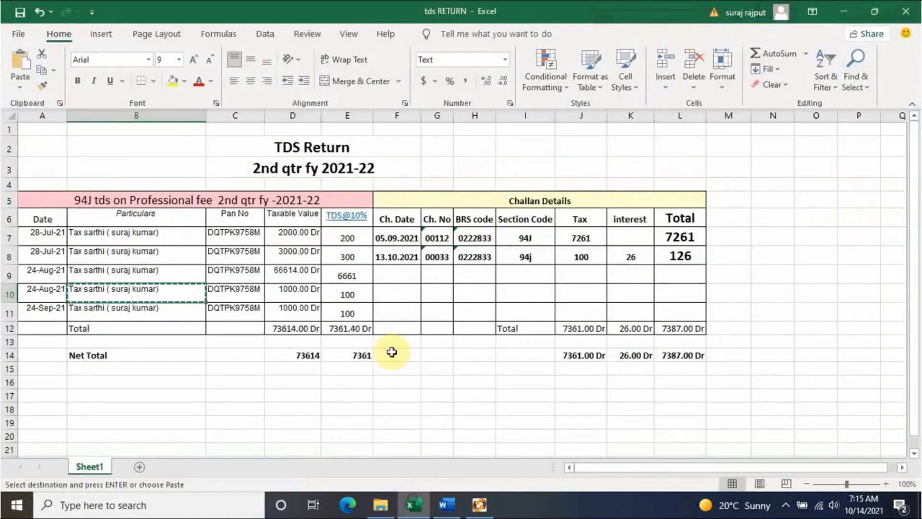
{"action": "left_click", "coordinate": [478, 504]}
{"action": "key", "text": "F2"}
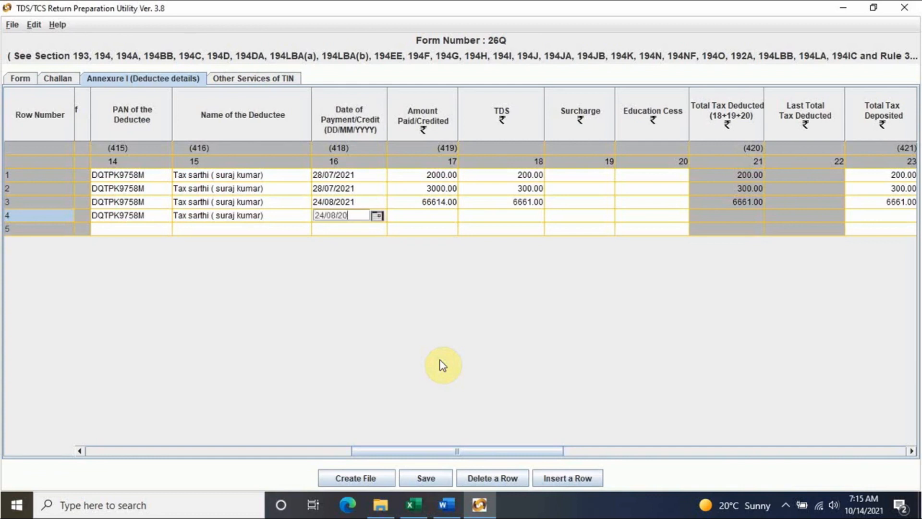
{"action": "type", "text": "24/08/2021"}
{"action": "left_click", "coordinate": [440, 216]}
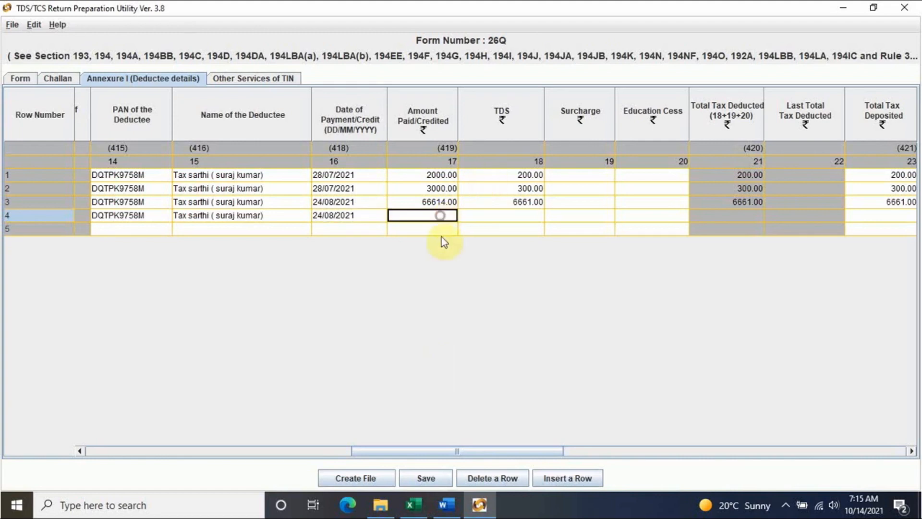
{"action": "left_click", "coordinate": [409, 504]}
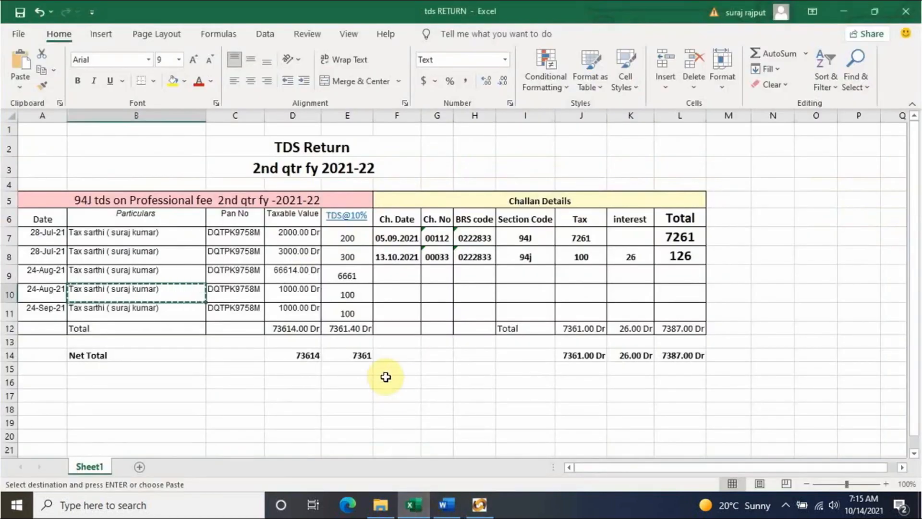
{"action": "left_click", "coordinate": [479, 504]}
{"action": "type", "text": "1000"}
{"action": "left_click", "coordinate": [513, 216]}
{"action": "type", "text": "100"}
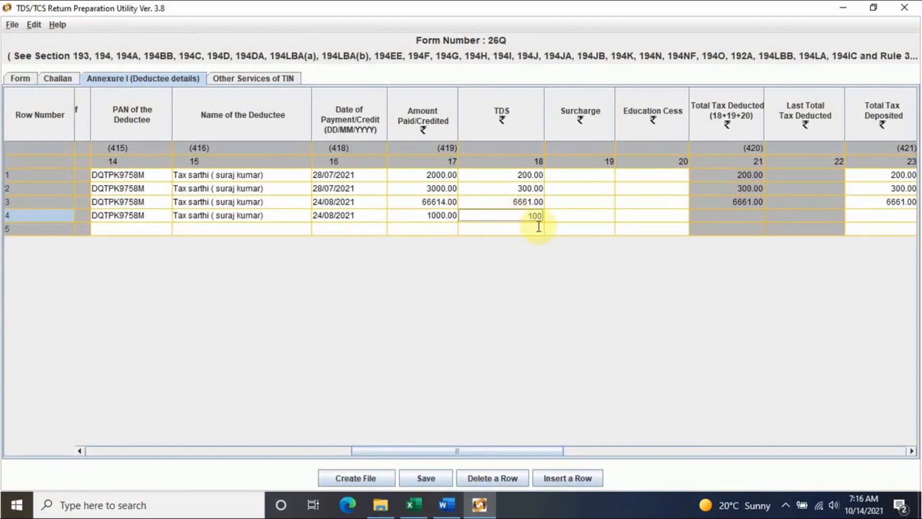
{"action": "left_click", "coordinate": [672, 205]}
{"action": "left_click", "coordinate": [139, 231]}
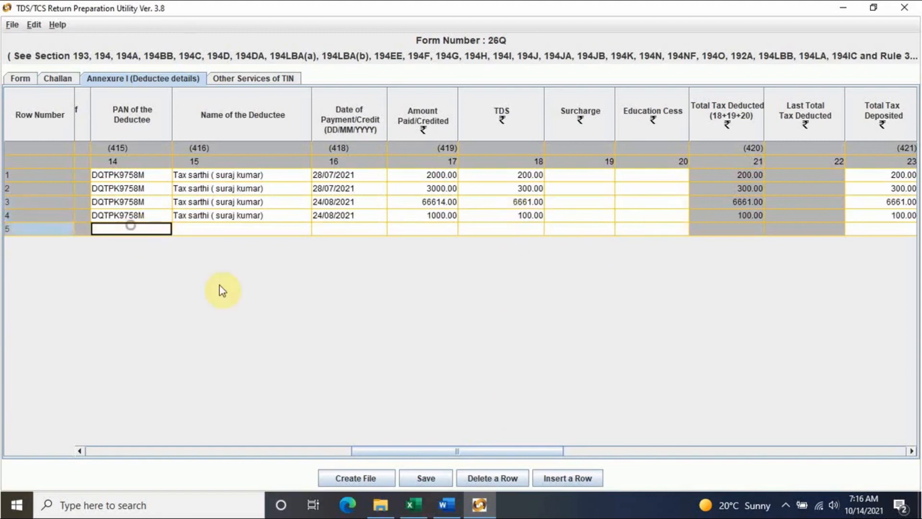
{"action": "left_click", "coordinate": [411, 504]}
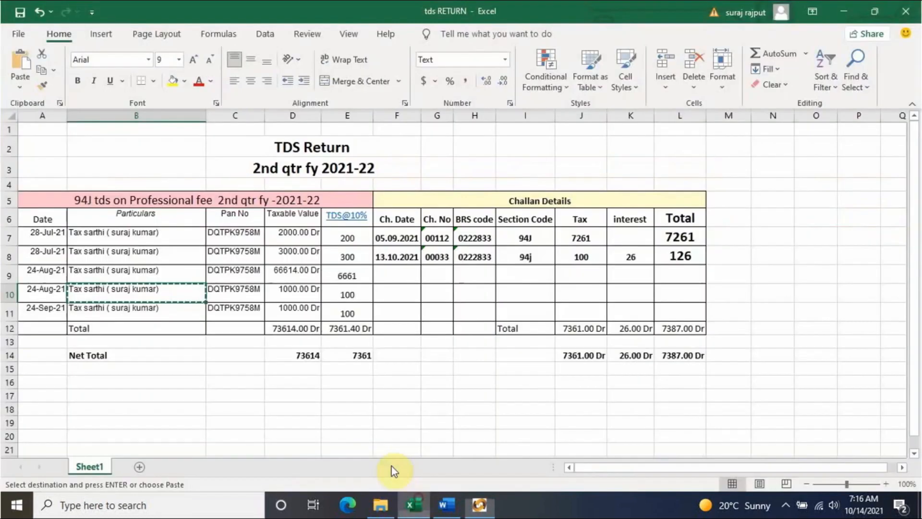
- Copy the deductee's PAN and name from Excel cells C11 and B11 into row 5
{"action": "left_click", "coordinate": [235, 309]}
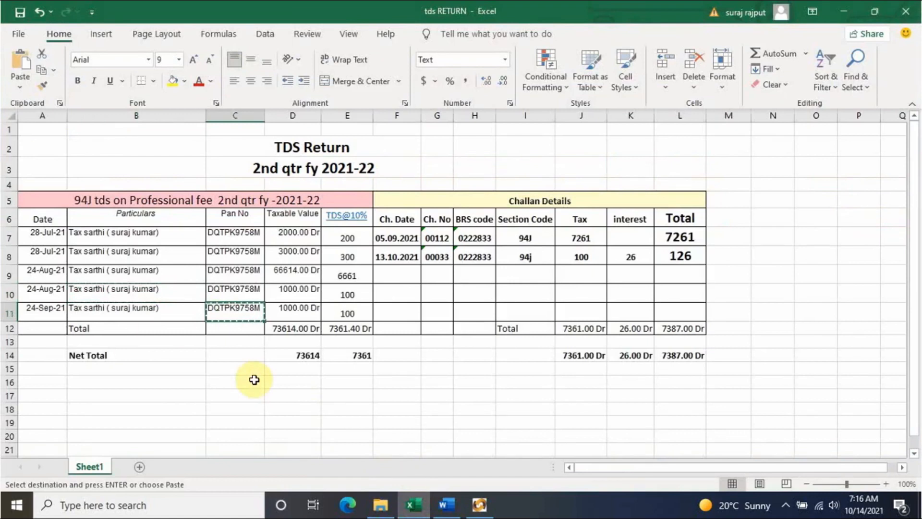
{"action": "left_click", "coordinate": [479, 504]}
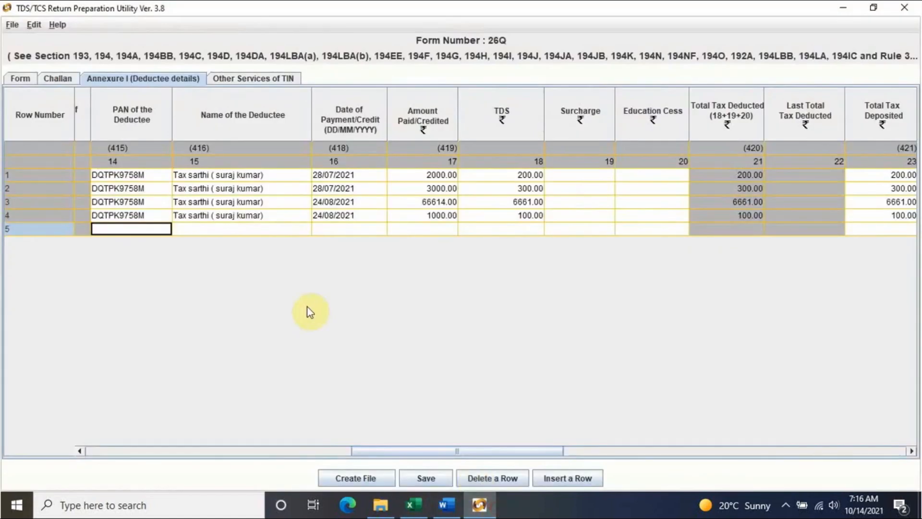
{"action": "key", "text": "ctrl+v"}
{"action": "left_click", "coordinate": [262, 234]}
{"action": "left_click", "coordinate": [413, 504]}
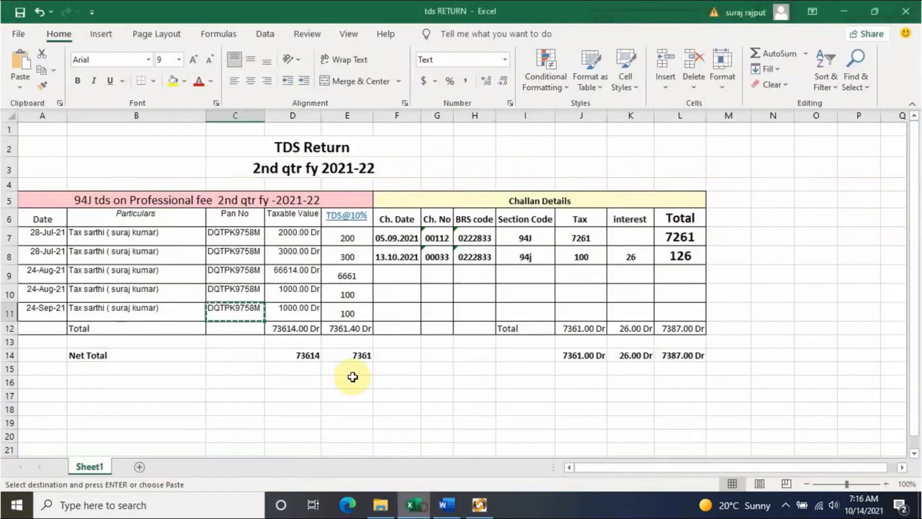
{"action": "left_click", "coordinate": [146, 317]}
{"action": "key", "text": "ctrl+c"}
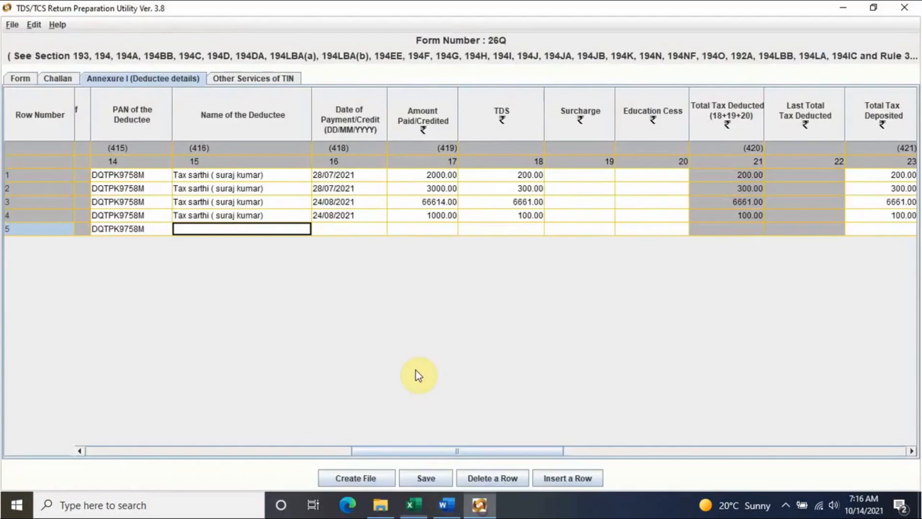
{"action": "left_click", "coordinate": [479, 504]}
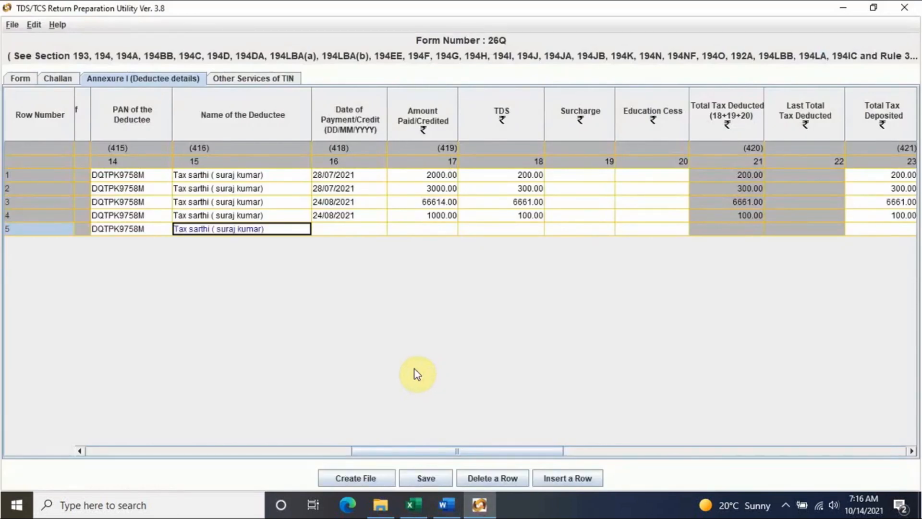
{"action": "key", "text": "alt+Tab"}
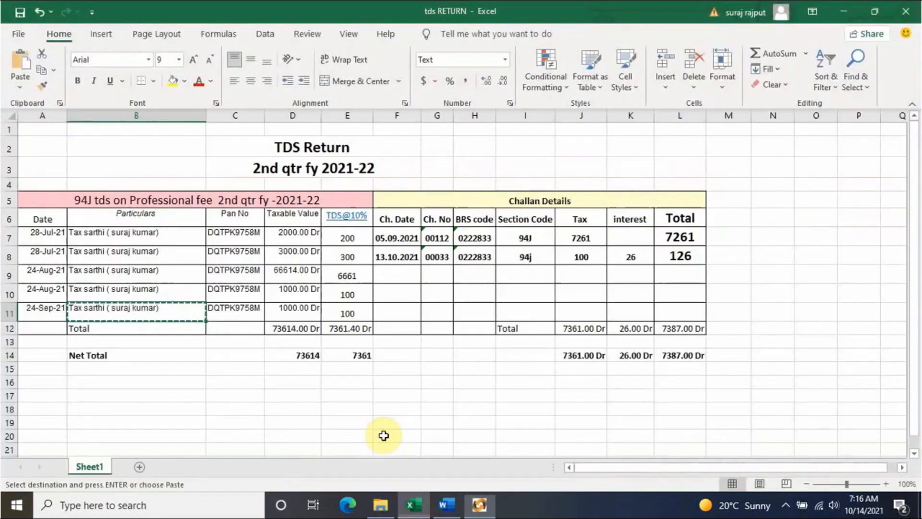
- Fill row 5 with date 24/09/2021, amount paid 1000 and TDS 100
{"action": "left_click", "coordinate": [479, 502]}
{"action": "type", "text": "4"}
{"action": "key", "text": "BackSpace"}
{"action": "type", "text": "24/09/2021"}
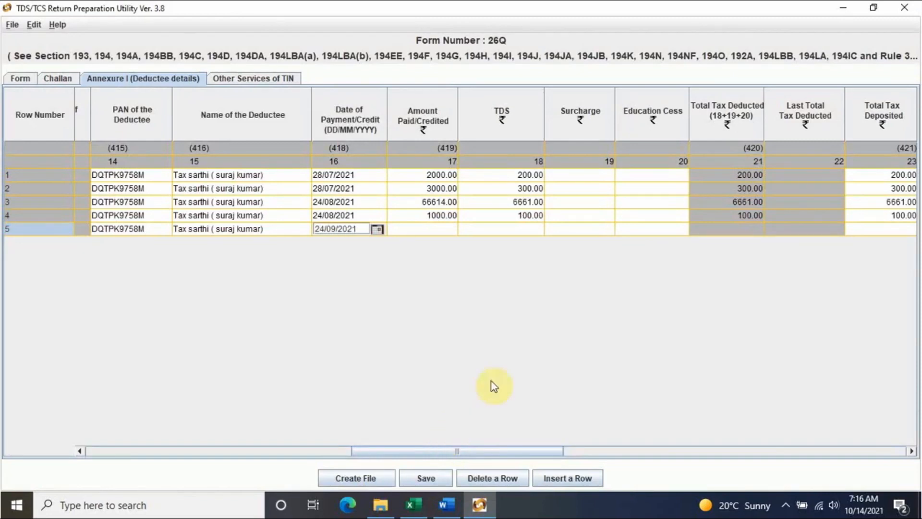
{"action": "left_click", "coordinate": [441, 233]}
{"action": "type", "text": "1000"}
{"action": "left_click", "coordinate": [478, 230]}
{"action": "type", "text": "100"}
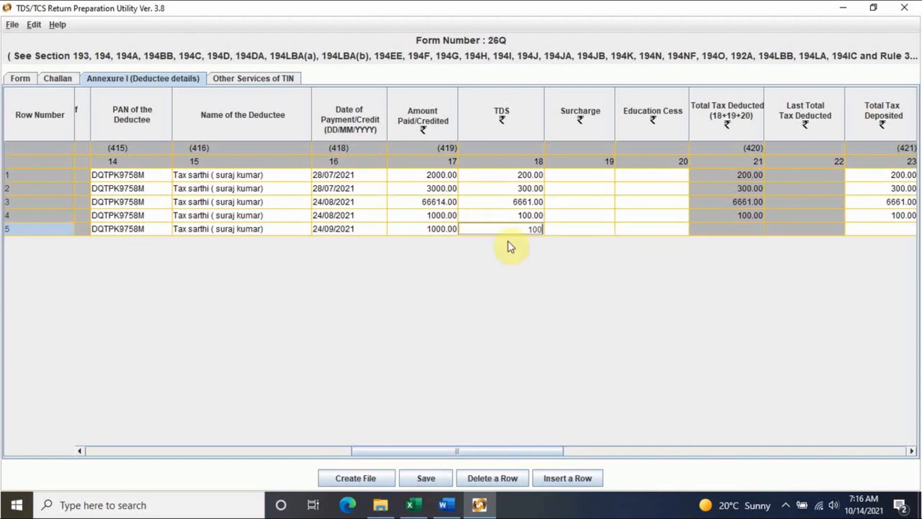
{"action": "left_click", "coordinate": [577, 229]}
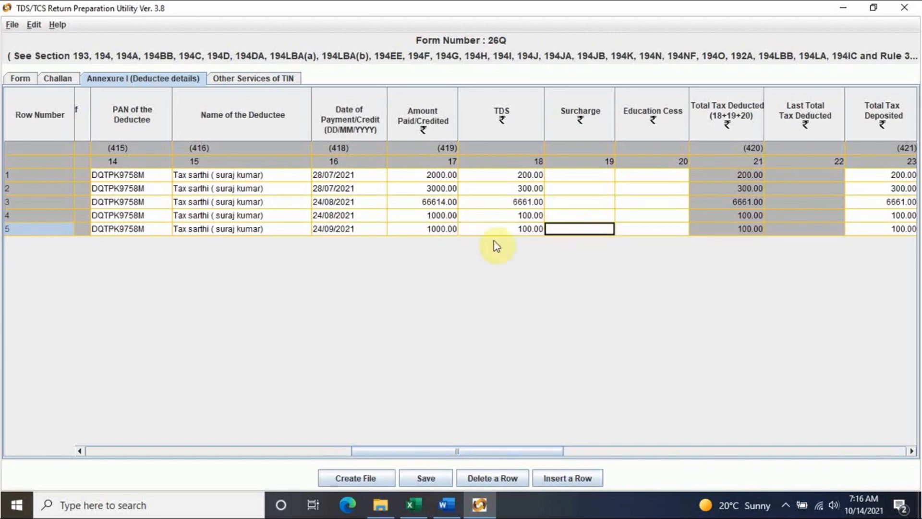
{"action": "left_click", "coordinate": [410, 504]}
{"action": "key", "text": "alt+Tab"}
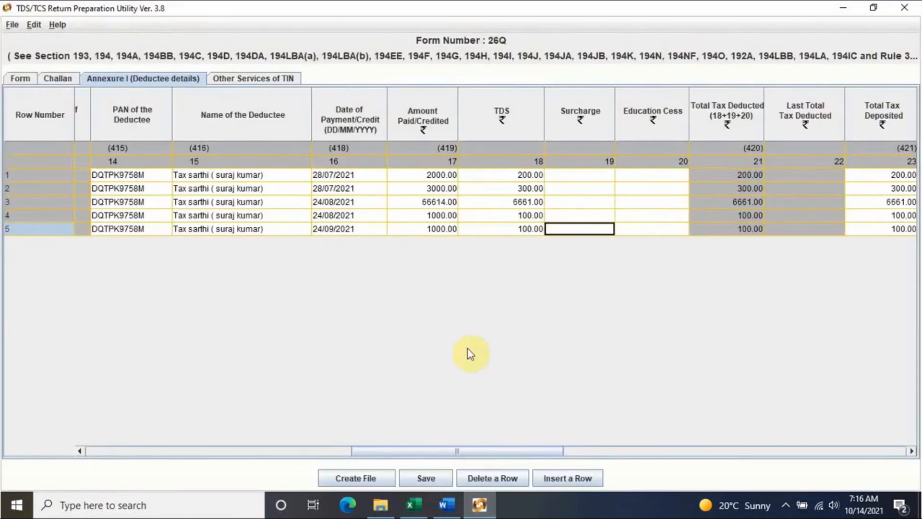
- Enter a tax deduction rate of 10 for deductee rows 1 through 5
{"action": "left_click_drag", "start_coordinate": [529, 448], "coordinate": [667, 448]}
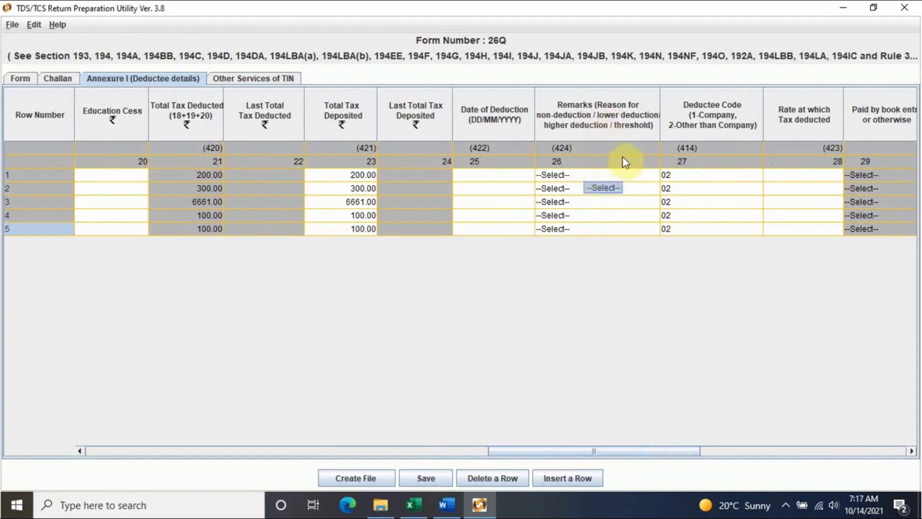
{"action": "left_click", "coordinate": [639, 175]}
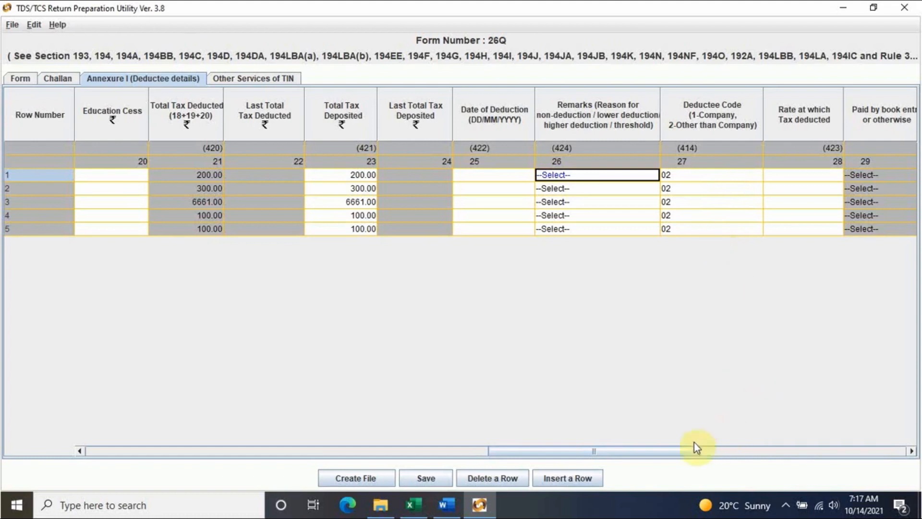
{"action": "left_click_drag", "start_coordinate": [683, 452], "coordinate": [720, 453]}
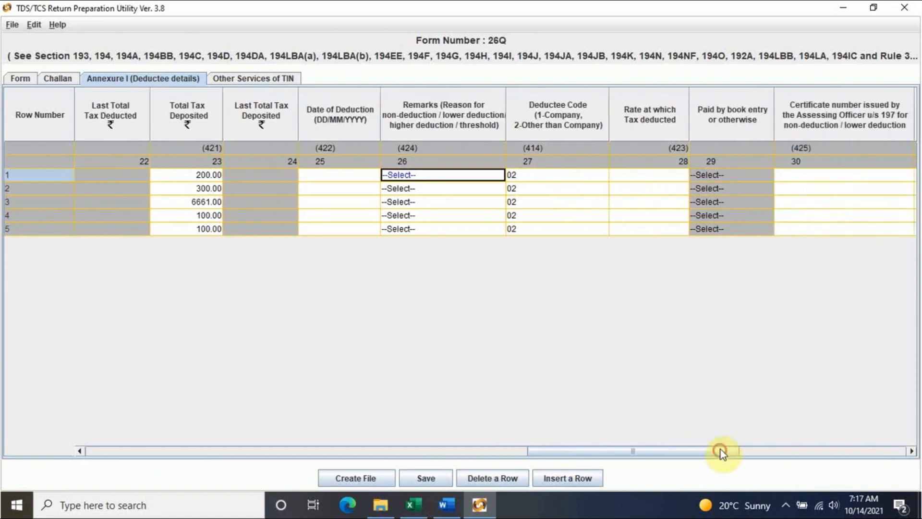
{"action": "left_click", "coordinate": [673, 176]}
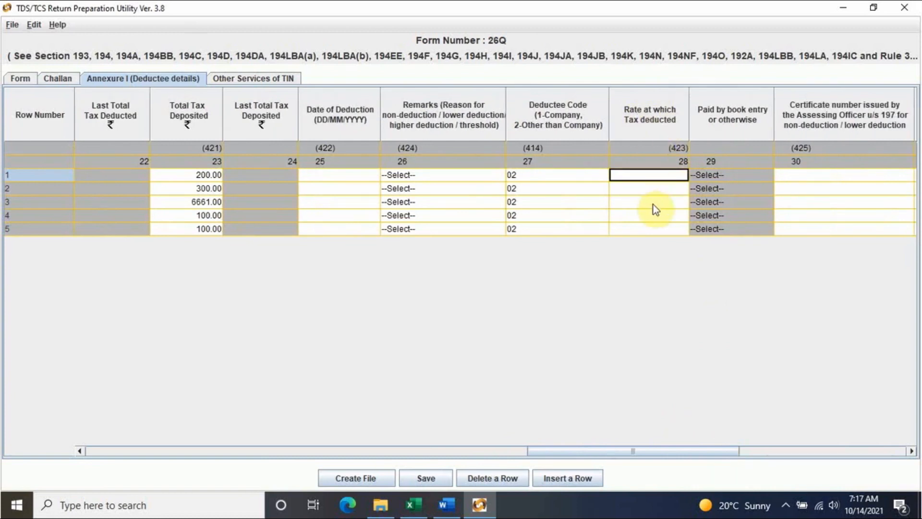
{"action": "type", "text": "10"}
{"action": "left_click", "coordinate": [659, 189]}
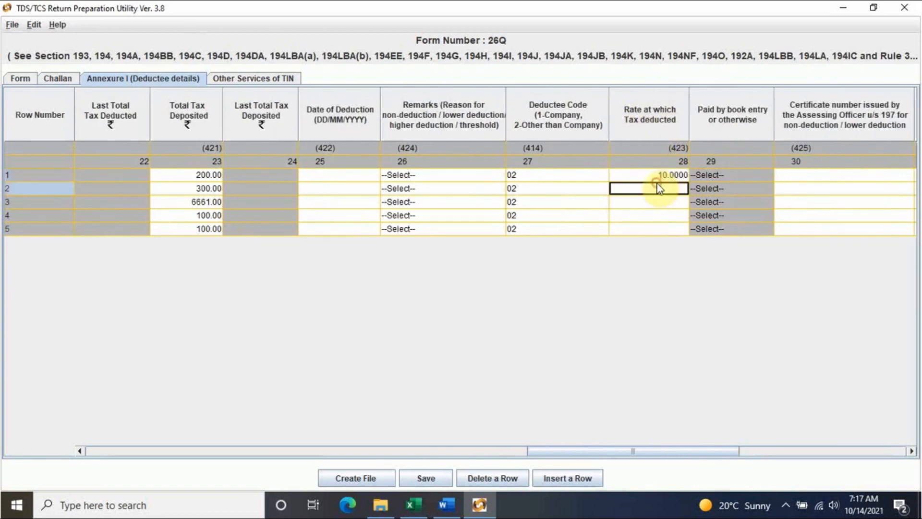
{"action": "type", "text": "10"}
{"action": "left_click", "coordinate": [658, 205]}
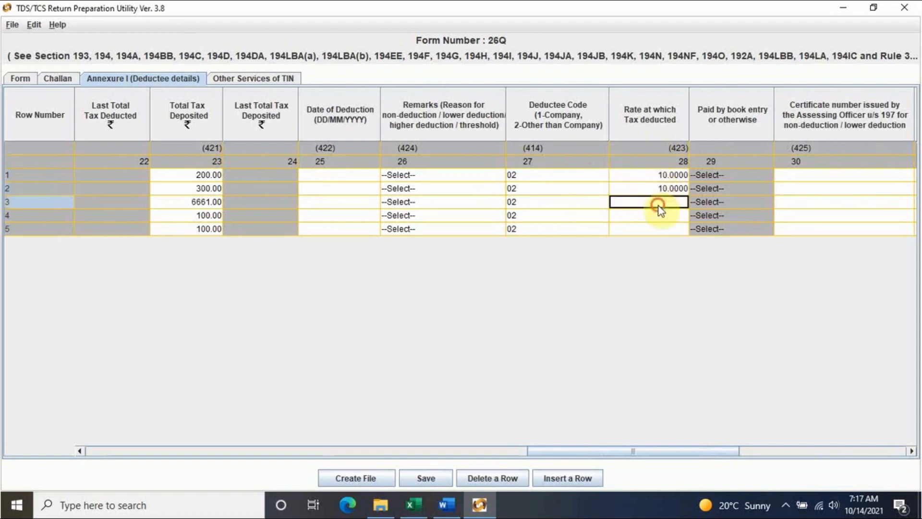
{"action": "type", "text": "10"}
{"action": "left_click", "coordinate": [656, 217]}
{"action": "type", "text": "10"}
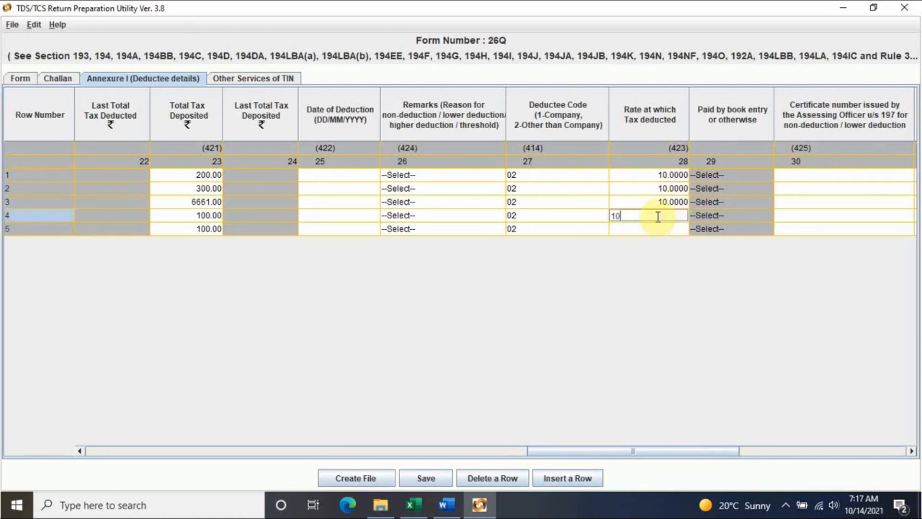
{"action": "left_click", "coordinate": [658, 230]}
{"action": "type", "text": "10"}
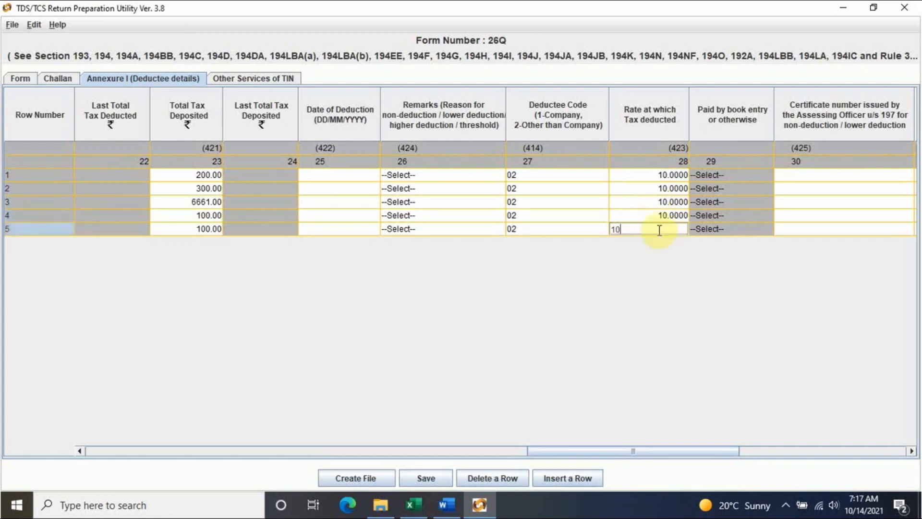
{"action": "left_click", "coordinate": [821, 173]}
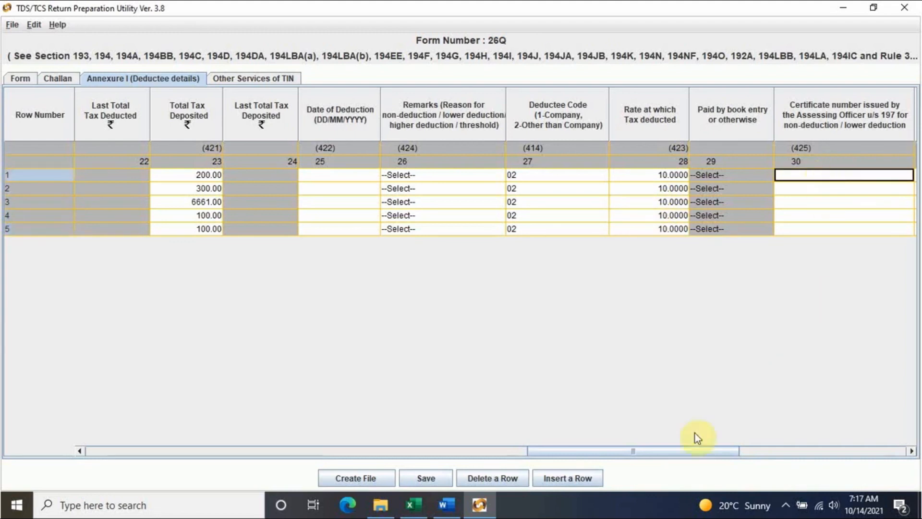
{"action": "left_click_drag", "start_coordinate": [692, 449], "coordinate": [740, 449]}
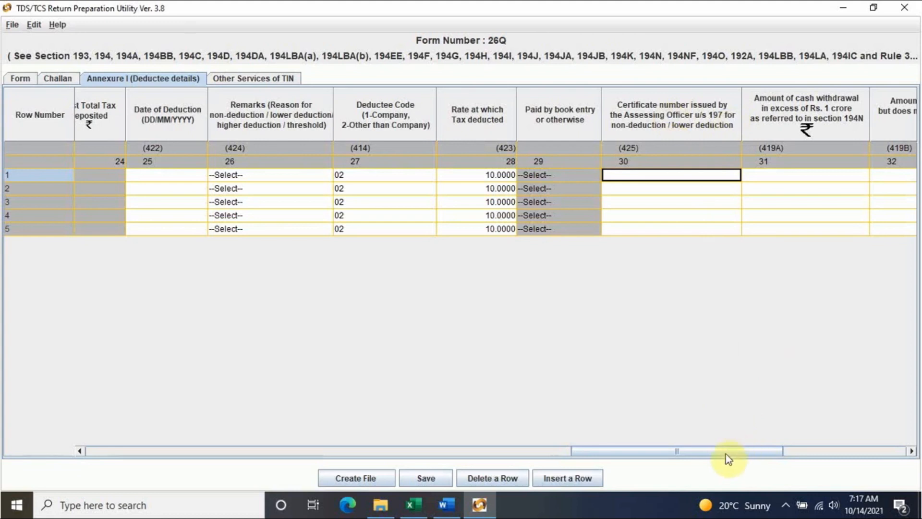
{"action": "left_click_drag", "start_coordinate": [723, 454], "coordinate": [798, 453]}
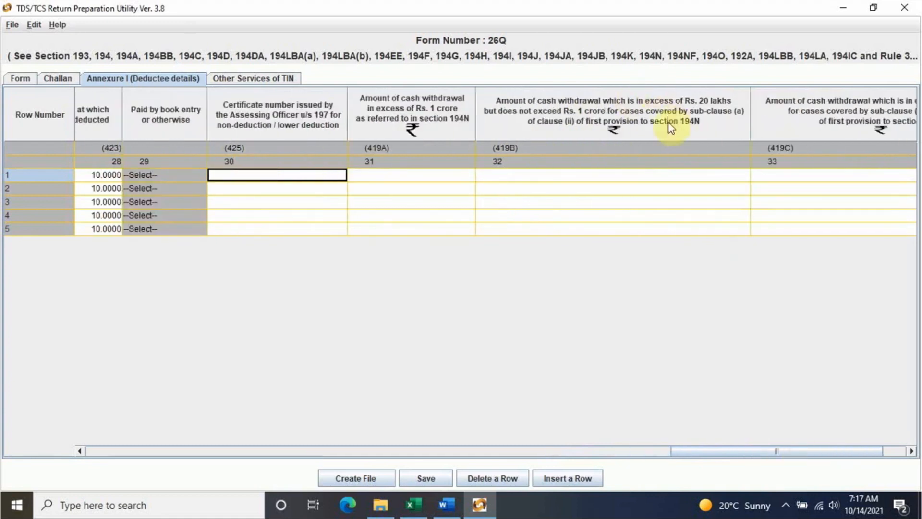
{"action": "left_click_drag", "start_coordinate": [809, 450], "coordinate": [856, 448]}
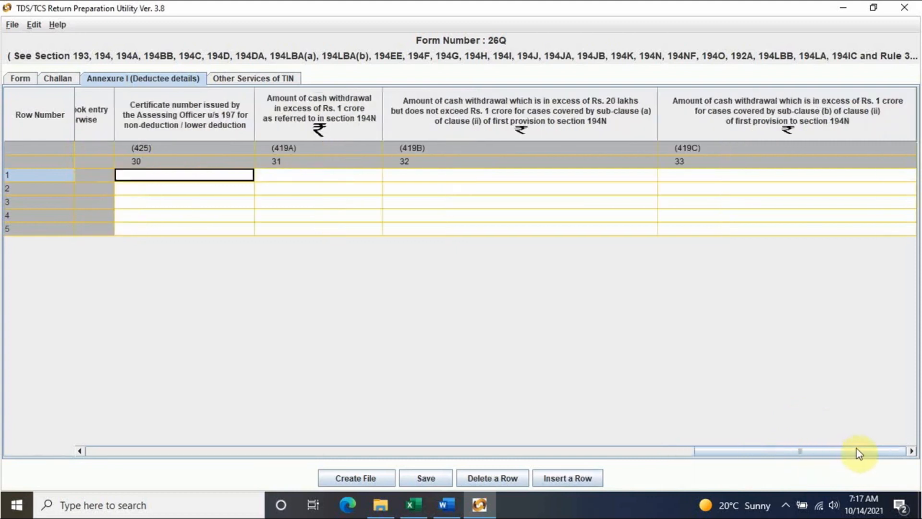
{"action": "left_click_drag", "start_coordinate": [788, 447], "coordinate": [110, 437]}
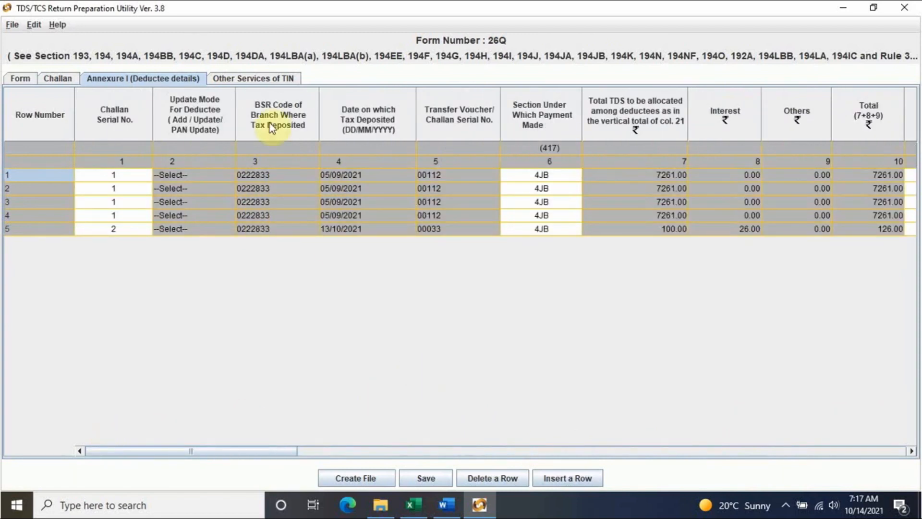
- Attempt file creation, dismiss the invalid PAN message, and review the Form tab's details
{"action": "left_click", "coordinate": [356, 479]}
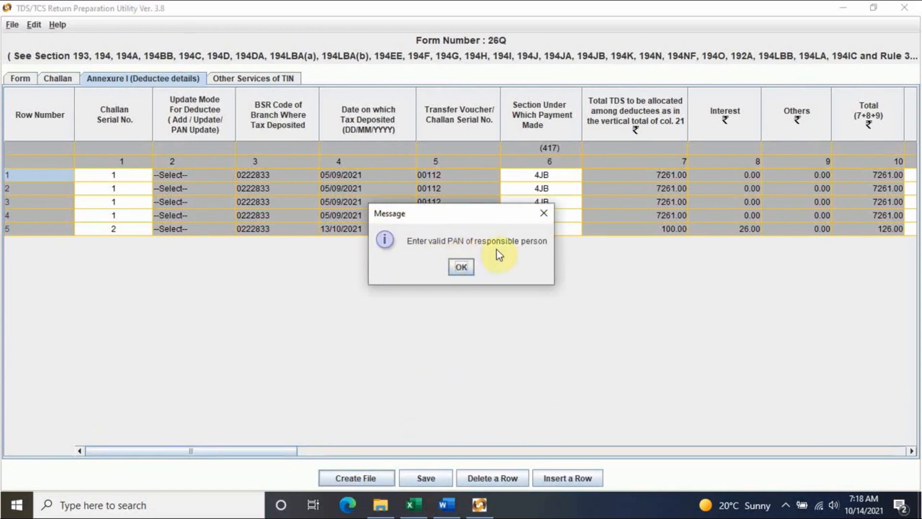
{"action": "left_click", "coordinate": [462, 268]}
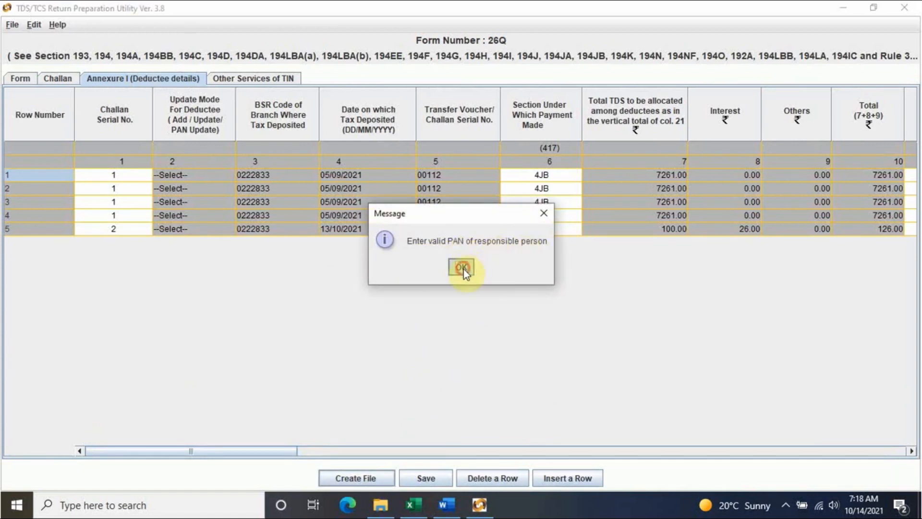
{"action": "left_click", "coordinate": [24, 78]}
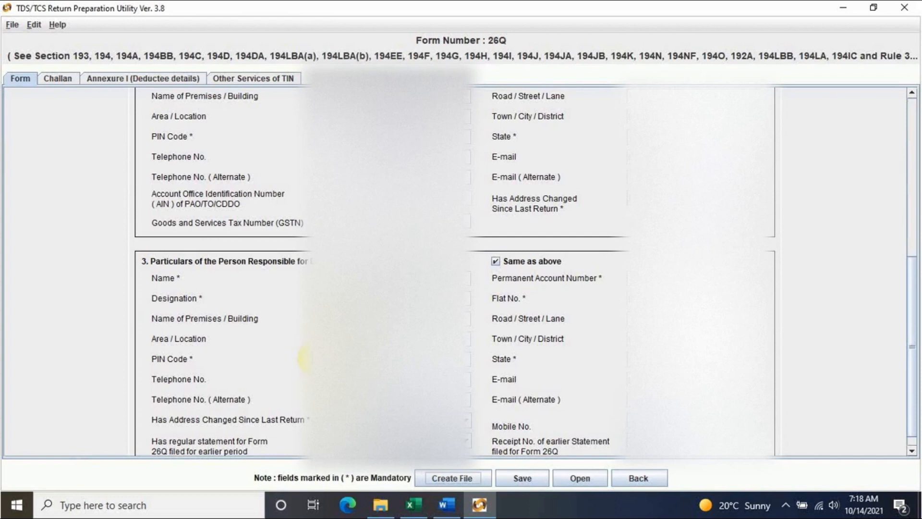
{"action": "scroll", "coordinate": [304, 358], "scroll_direction": "down", "scroll_amount": 1}
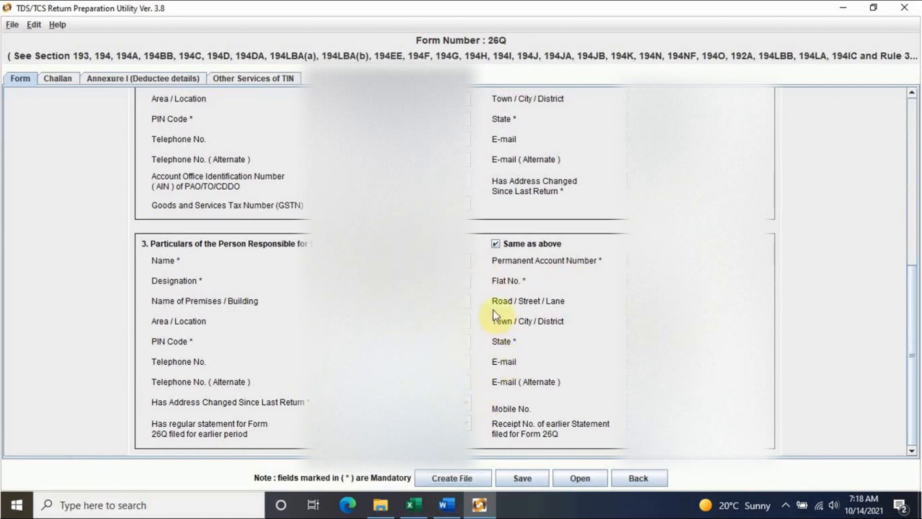
{"action": "scroll", "coordinate": [504, 314], "scroll_direction": "up", "scroll_amount": 10}
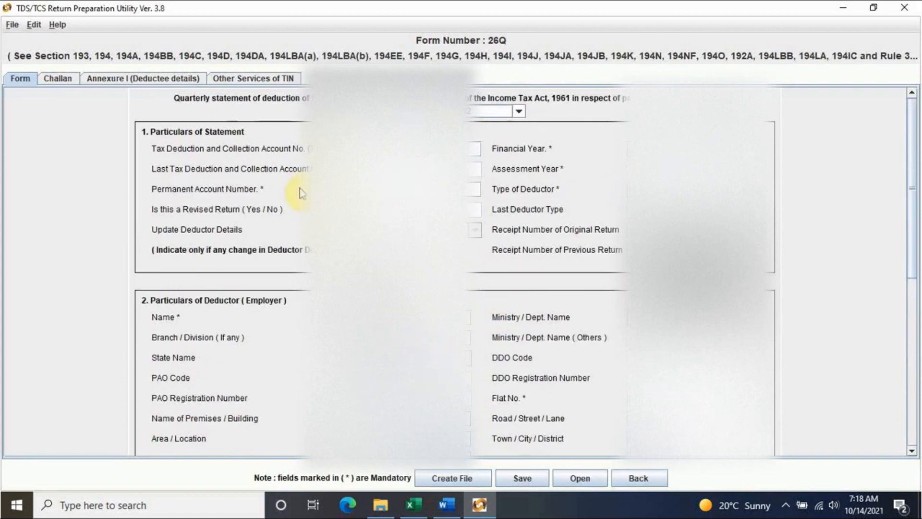
{"action": "scroll", "coordinate": [572, 214], "scroll_direction": "down", "scroll_amount": 7}
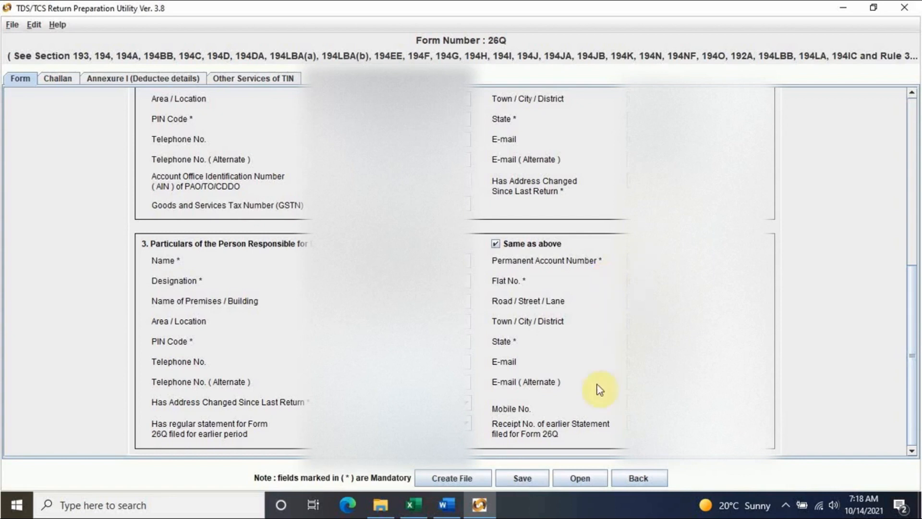
- Retry file creation past the responsible person PAN message, reaching the surcharge-blank error
{"action": "left_click", "coordinate": [467, 480]}
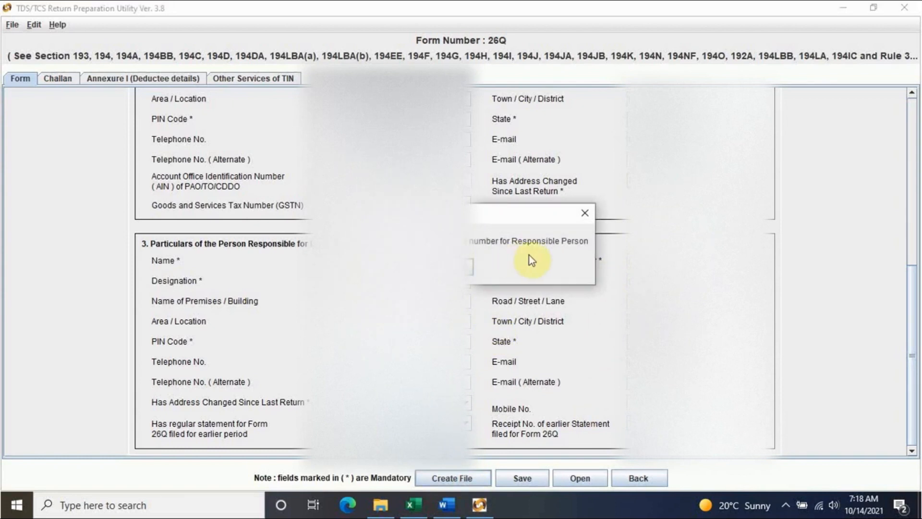
{"action": "left_click", "coordinate": [469, 268]}
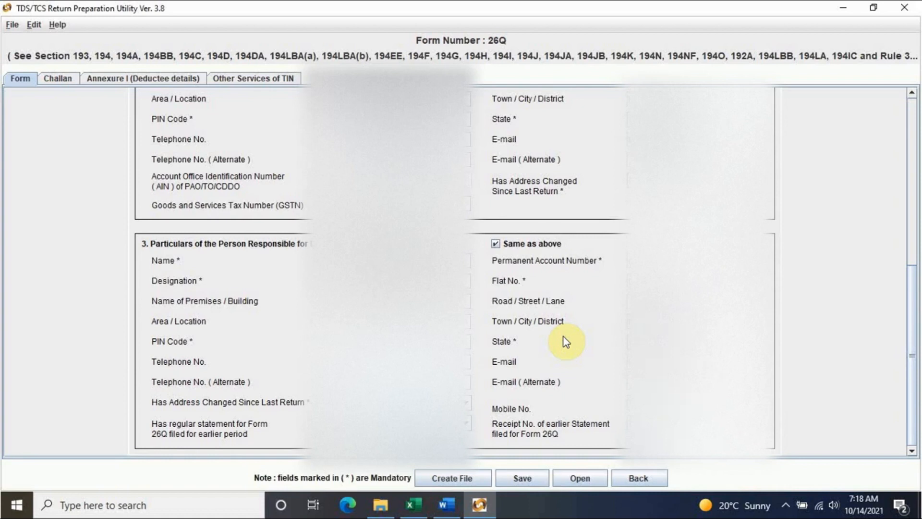
{"action": "left_click", "coordinate": [462, 480]}
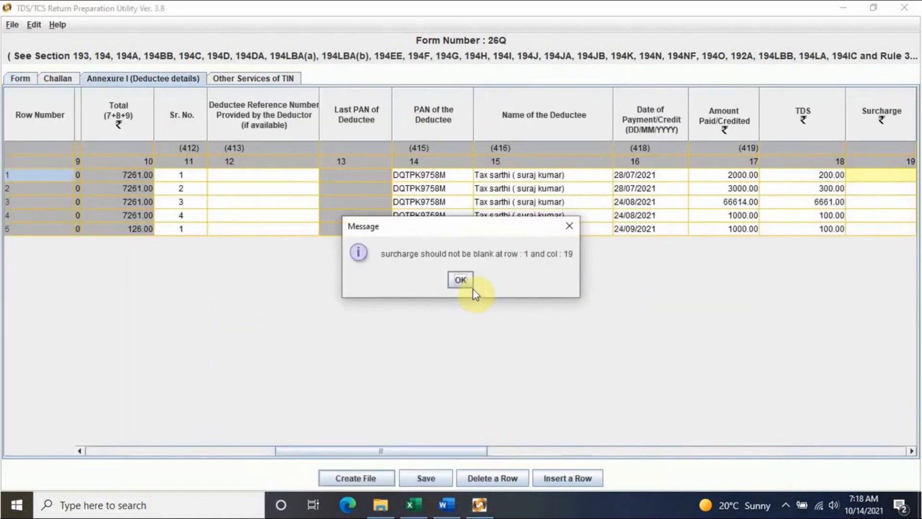
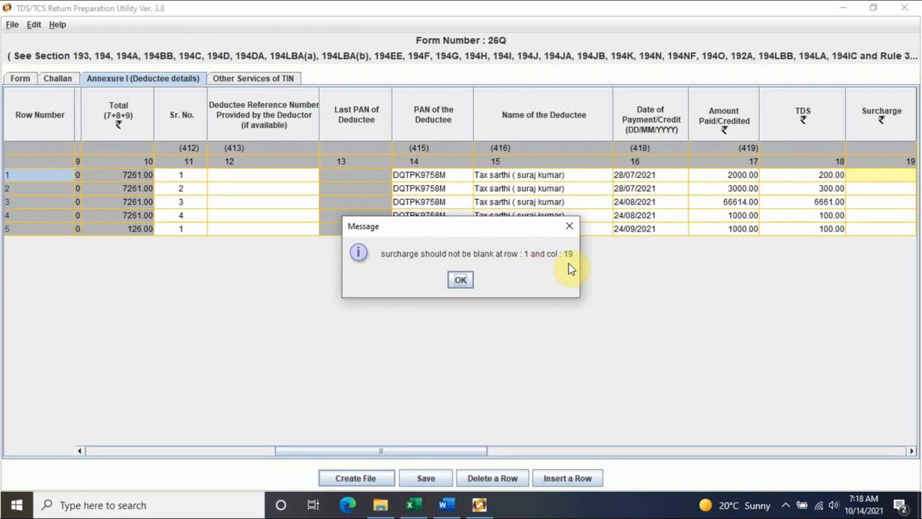
- Dismiss the blank-surcharge warning and enter 0 surcharge for deductee rows 1–5
{"action": "left_click", "coordinate": [462, 281]}
{"action": "left_click_drag", "start_coordinate": [432, 450], "coordinate": [500, 452]}
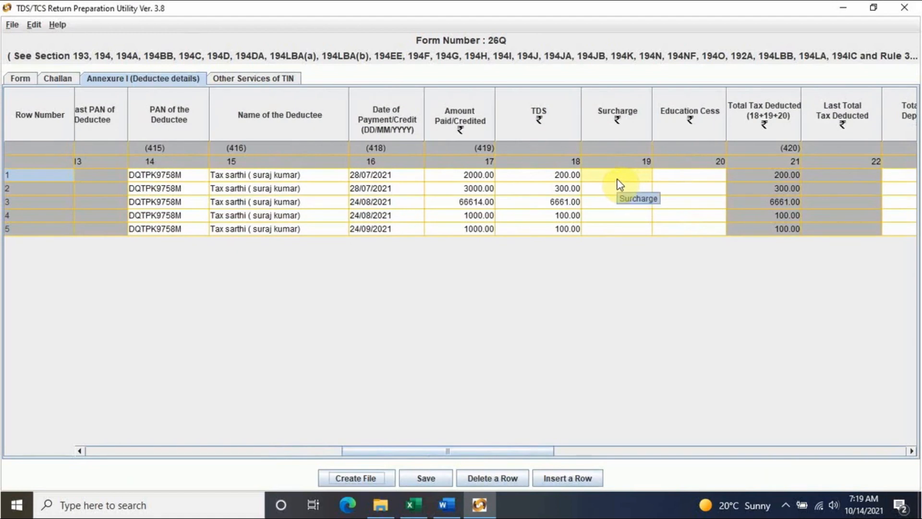
{"action": "left_click", "coordinate": [620, 179]}
{"action": "type", "text": "0"}
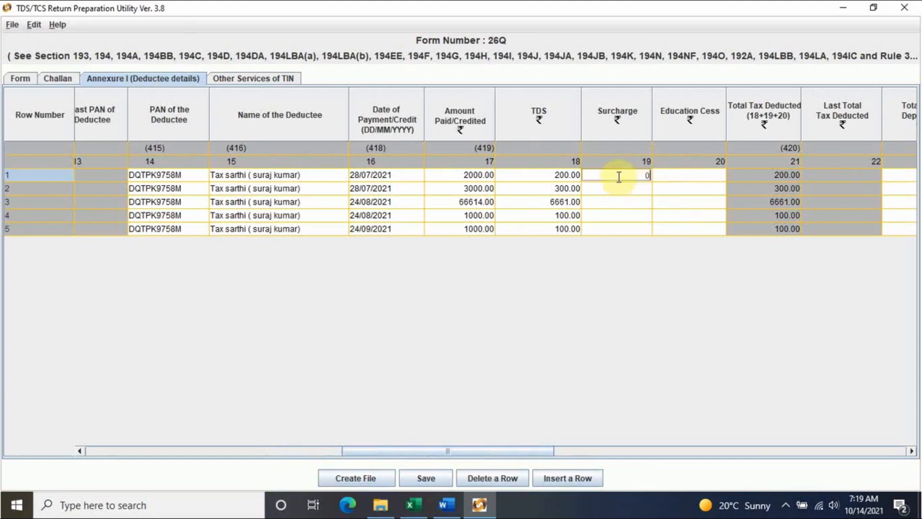
{"action": "left_click", "coordinate": [626, 190]}
{"action": "type", "text": "0"}
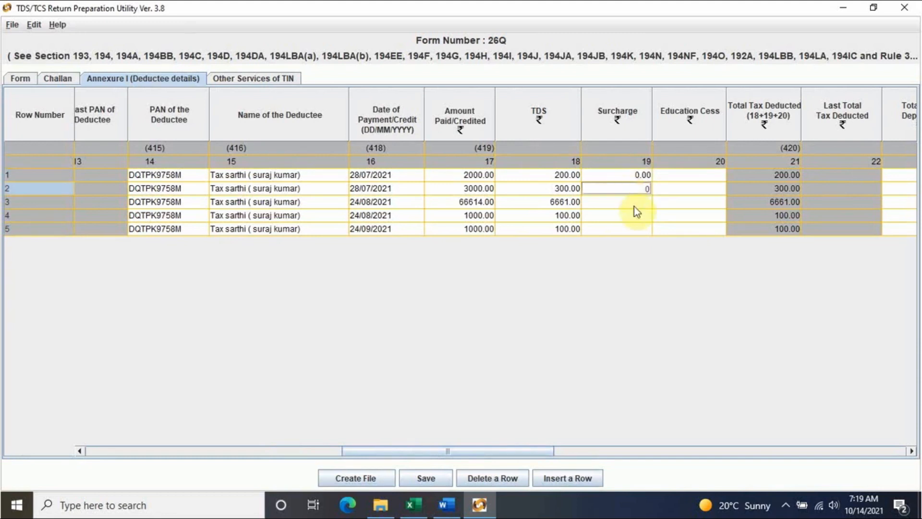
{"action": "left_click", "coordinate": [635, 206]}
{"action": "type", "text": "0"}
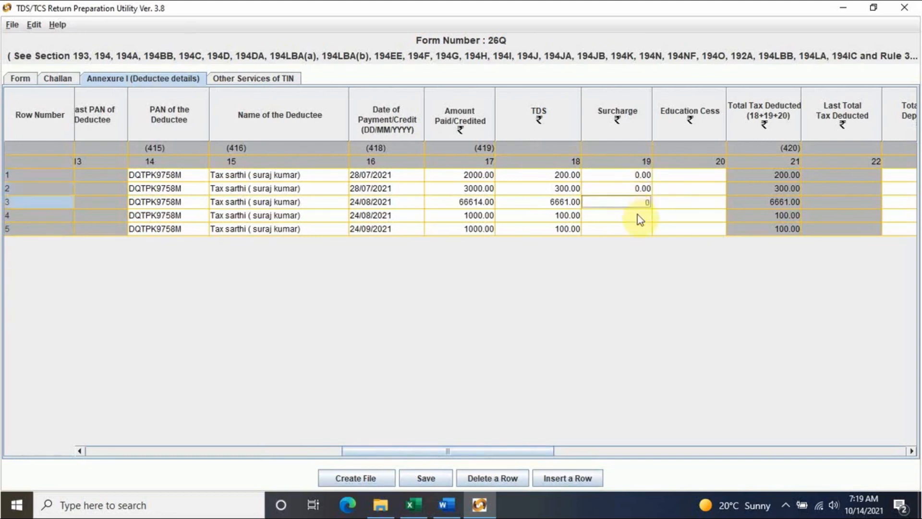
{"action": "left_click", "coordinate": [638, 216]}
{"action": "type", "text": "0"}
{"action": "left_click", "coordinate": [641, 229]}
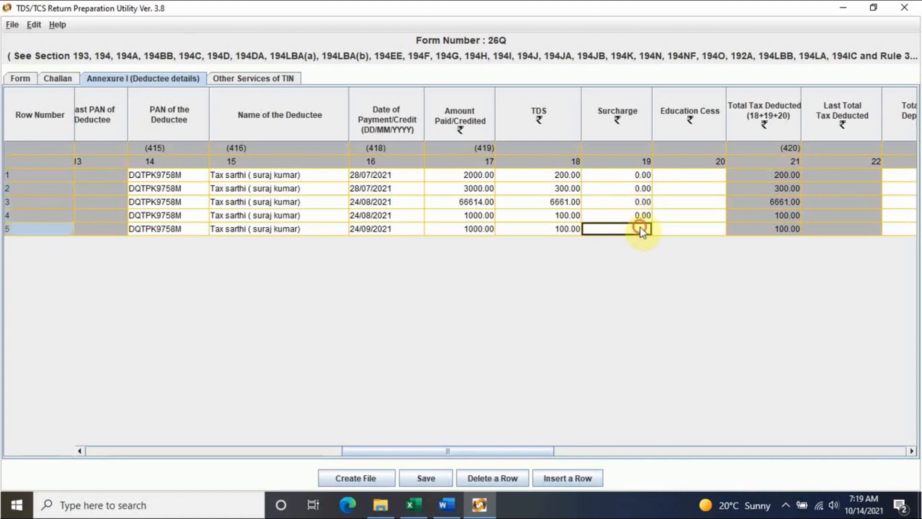
{"action": "type", "text": "0"}
- Enter 0 Education Cess for deductee rows 1–5 and retry Create File
{"action": "left_click", "coordinate": [676, 174]}
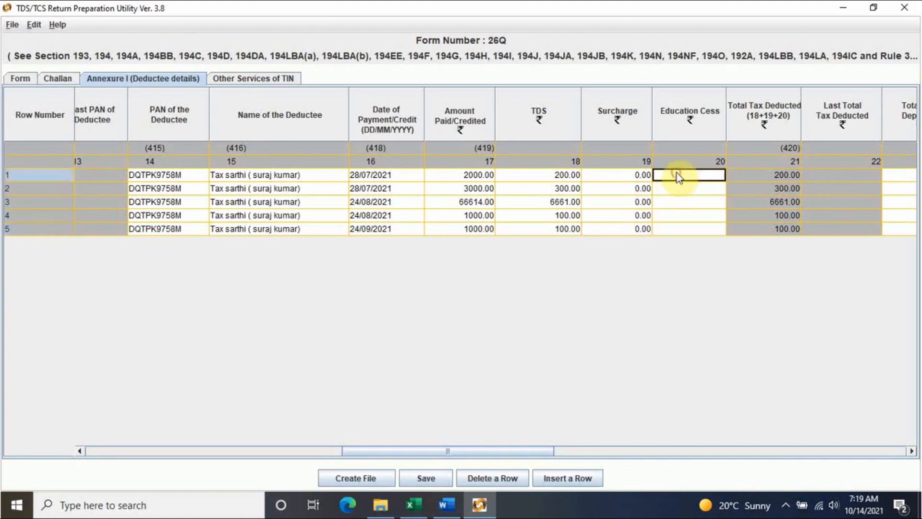
{"action": "type", "text": "0"}
{"action": "left_click", "coordinate": [684, 189]}
{"action": "type", "text": "0"}
{"action": "left_click", "coordinate": [696, 201]}
{"action": "type", "text": "0"}
{"action": "left_click", "coordinate": [700, 220]}
{"action": "type", "text": "0"}
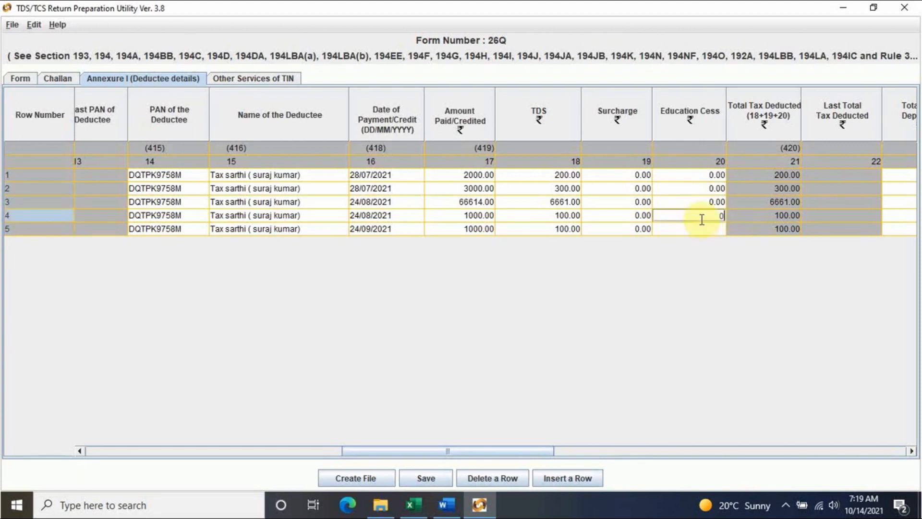
{"action": "left_click", "coordinate": [704, 229]}
{"action": "type", "text": "0"}
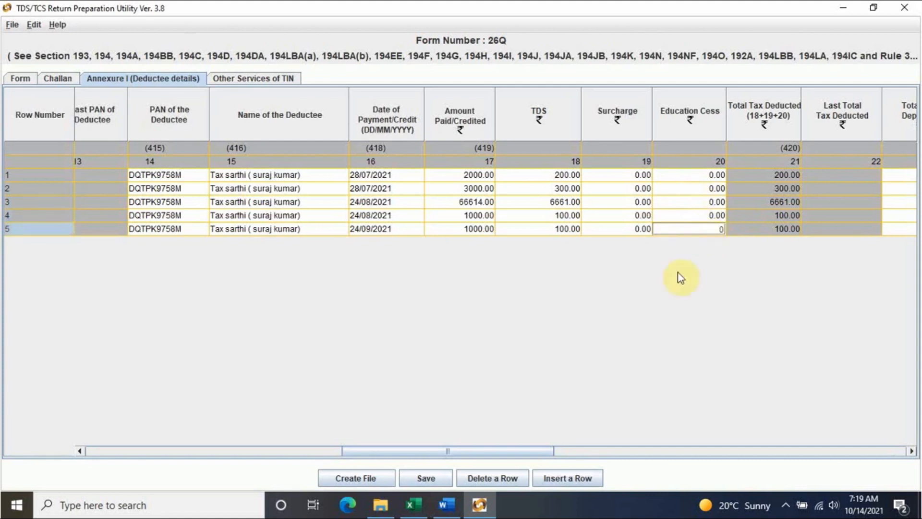
{"action": "left_click", "coordinate": [355, 477]}
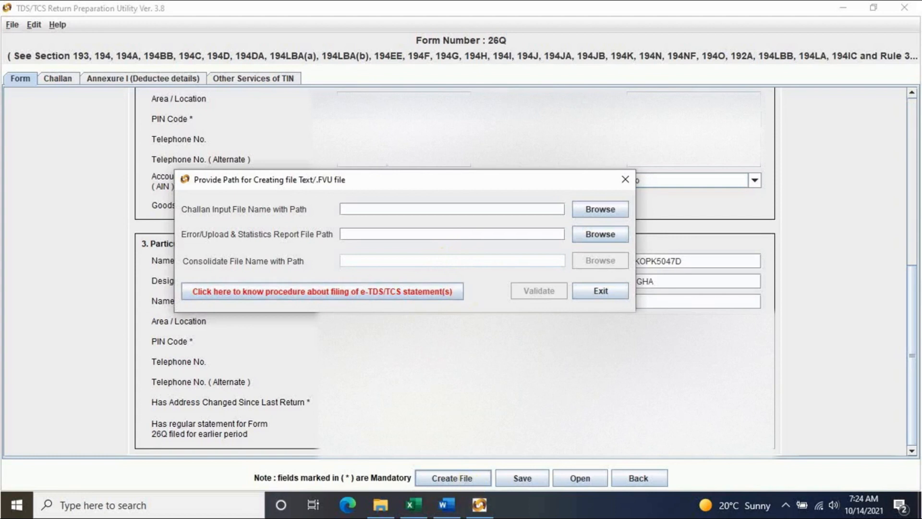
- Skip the file-path prompt, save the 26Q return into RPU_3.8, and minimize the utility
{"action": "left_click", "coordinate": [625, 179]}
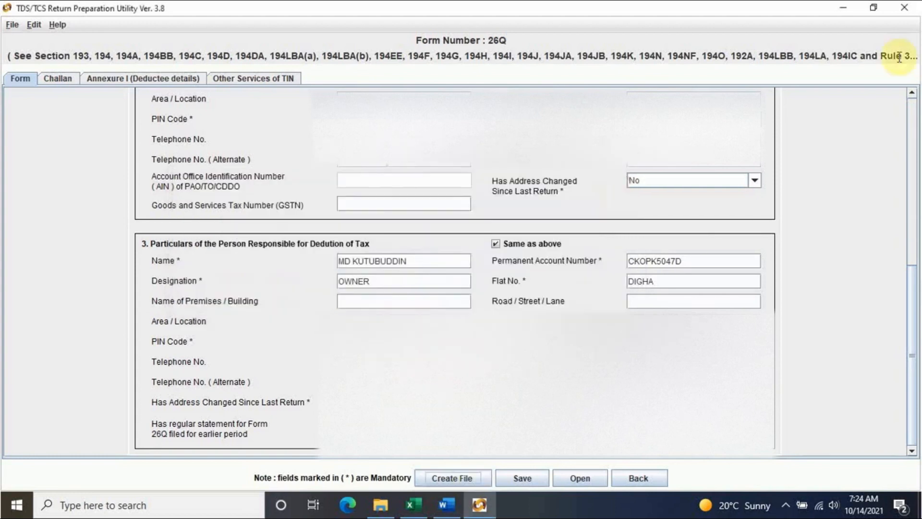
{"action": "left_click", "coordinate": [524, 478]}
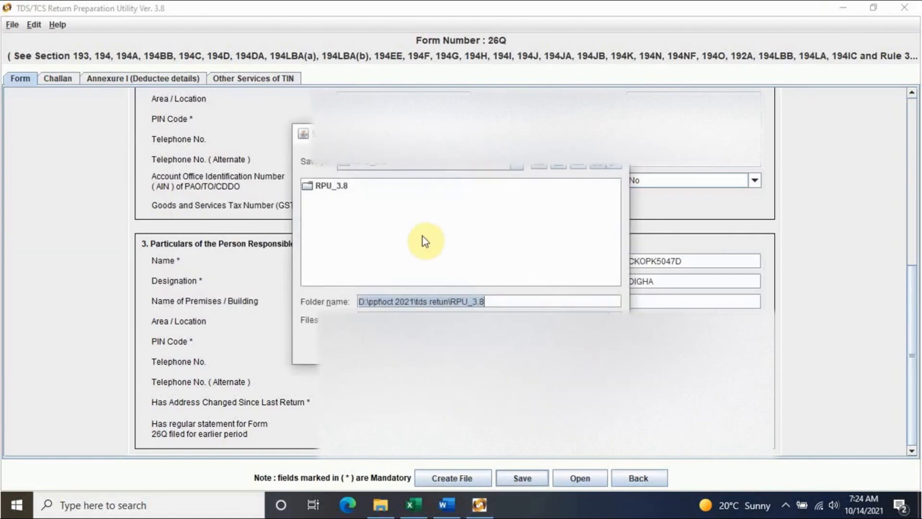
{"action": "left_click", "coordinate": [329, 187]}
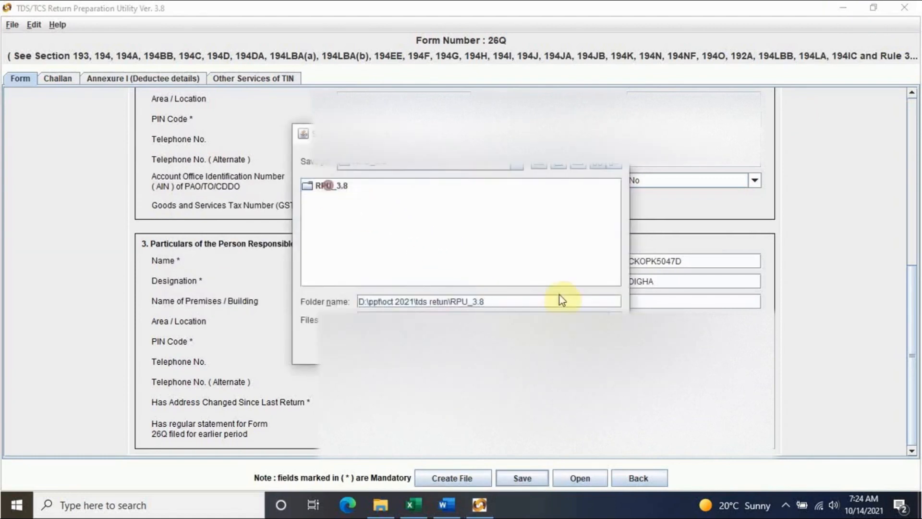
{"action": "left_click", "coordinate": [464, 269]}
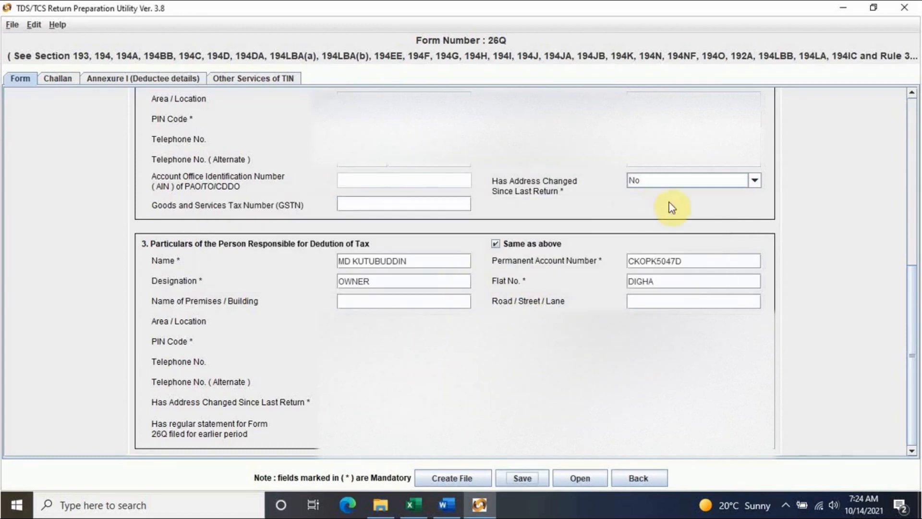
{"action": "left_click", "coordinate": [841, 9]}
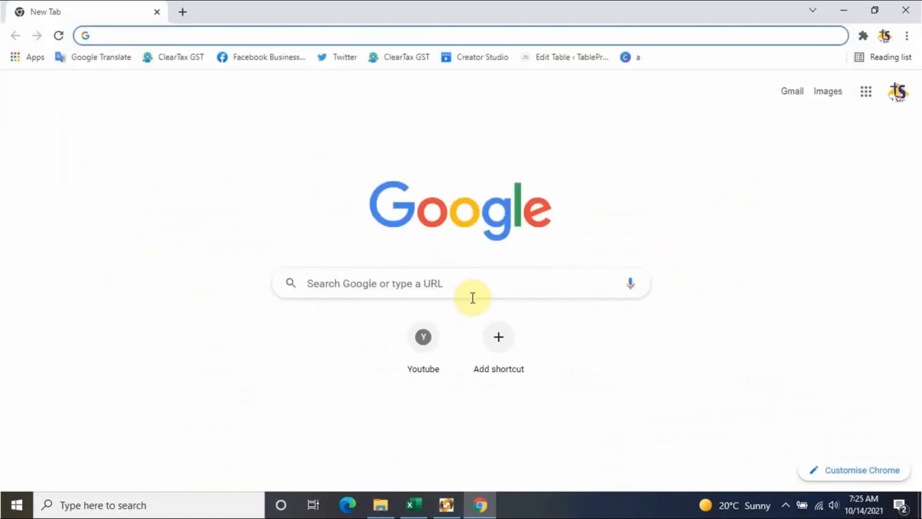
- Search 'oltas challan status' from a new Chrome tab to reach the NSDL inquiry page
{"action": "type", "text": "o"}
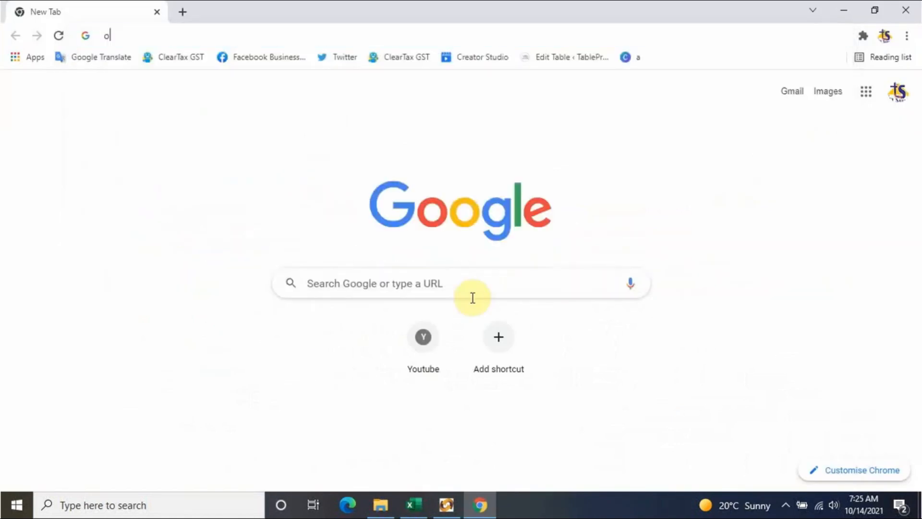
{"action": "type", "text": "ltas"}
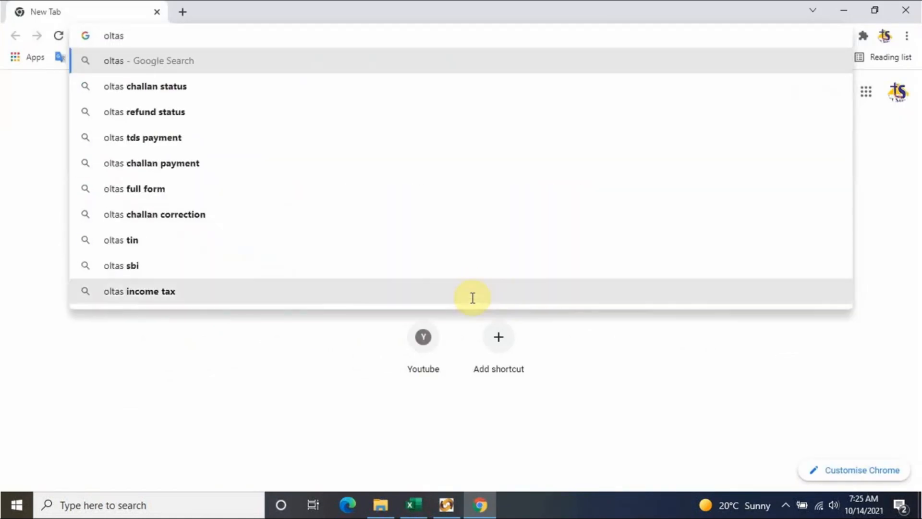
{"action": "key", "text": "Down"}
{"action": "key", "text": "Return"}
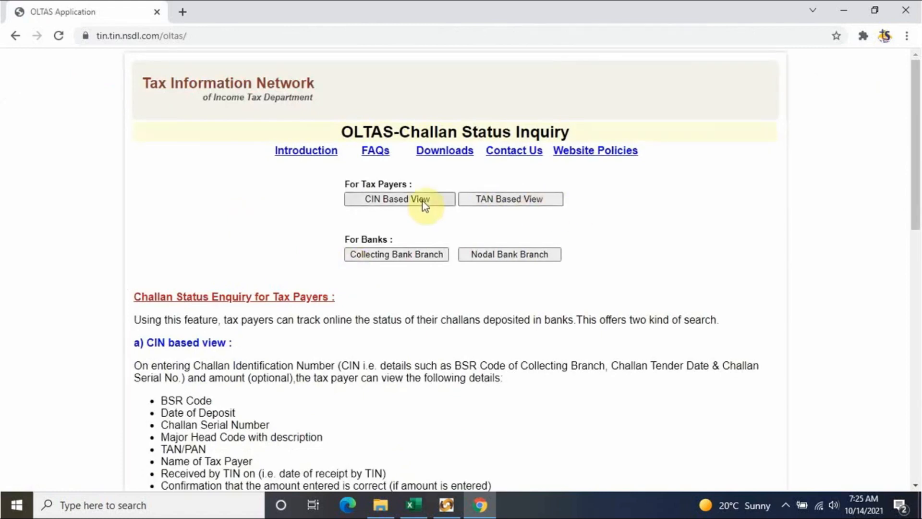
- Open the TAN-based challan status query and briefly check the return utility
{"action": "left_click", "coordinate": [513, 201]}
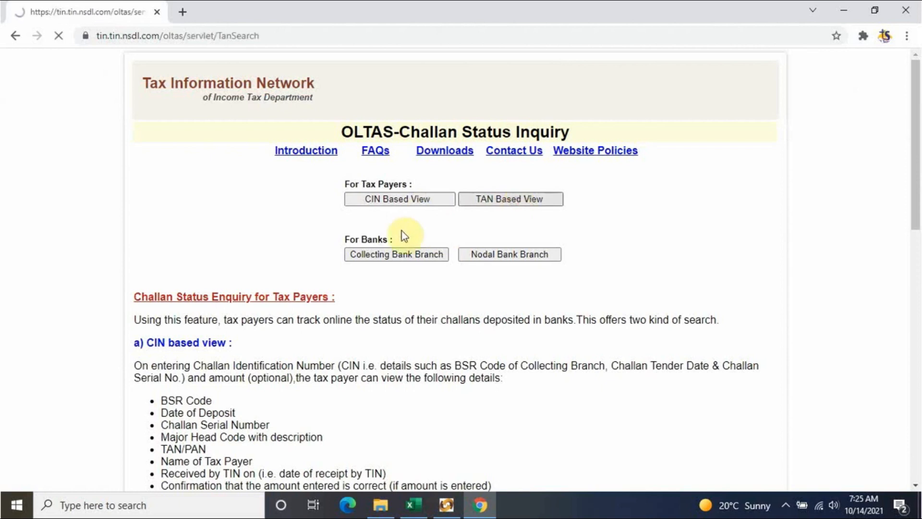
{"action": "left_click", "coordinate": [485, 185]}
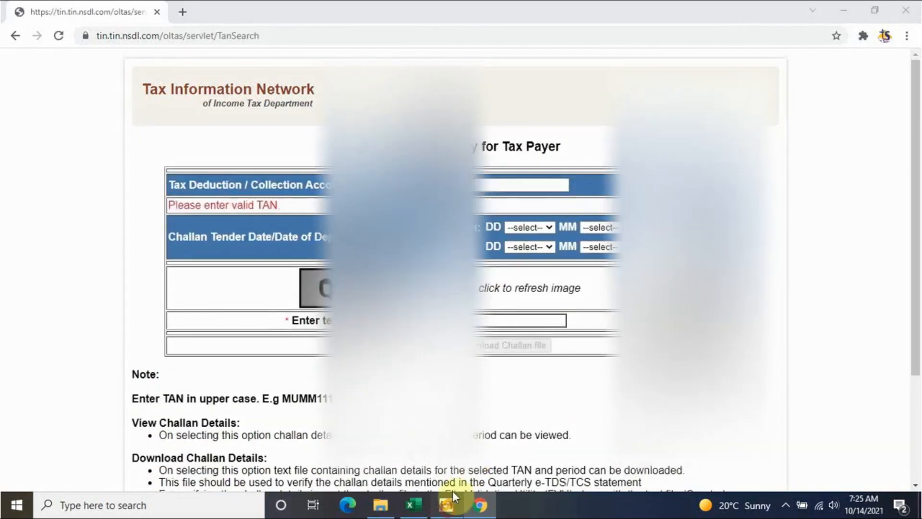
{"action": "left_click", "coordinate": [447, 503]}
{"action": "scroll", "coordinate": [456, 269], "scroll_direction": "up", "scroll_amount": 10}
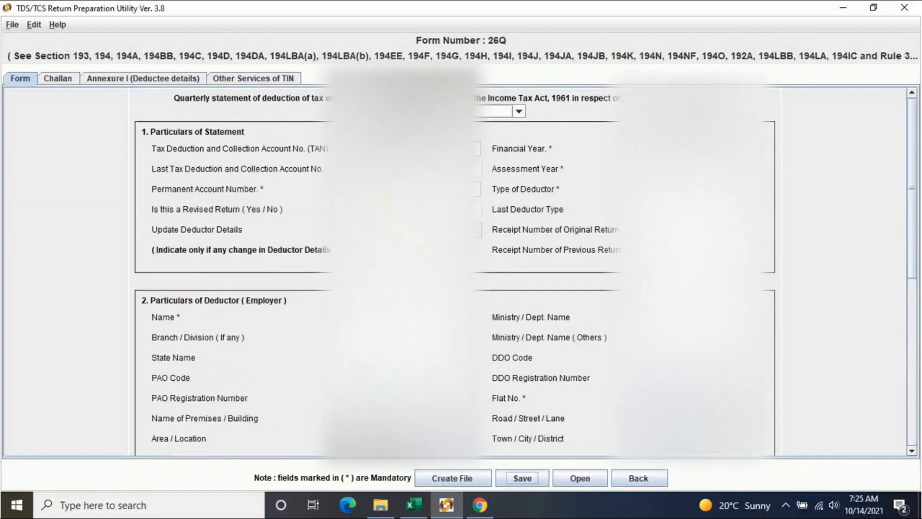
{"action": "left_click", "coordinate": [408, 149]}
{"action": "left_click", "coordinate": [479, 504]}
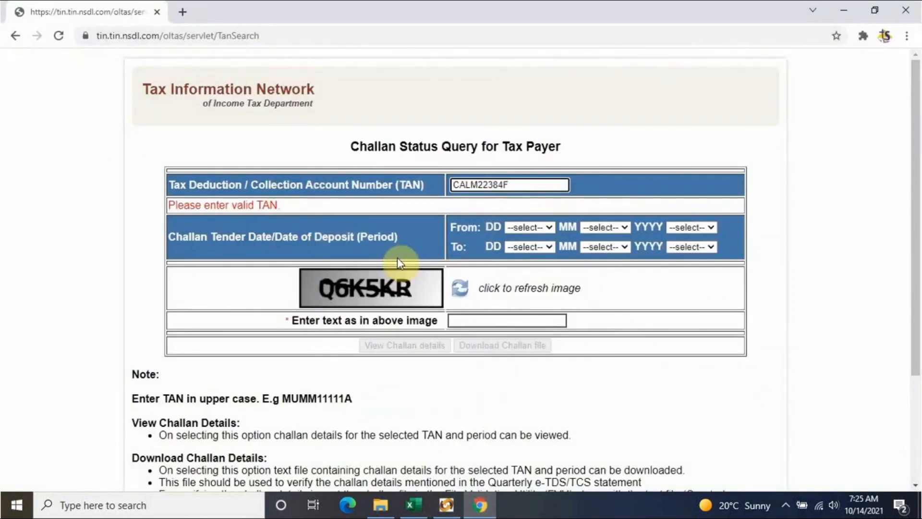
- Set the query start date to 01 SEP 2021, checking challan dates in the tds RETURN workbook
{"action": "left_click", "coordinate": [543, 229]}
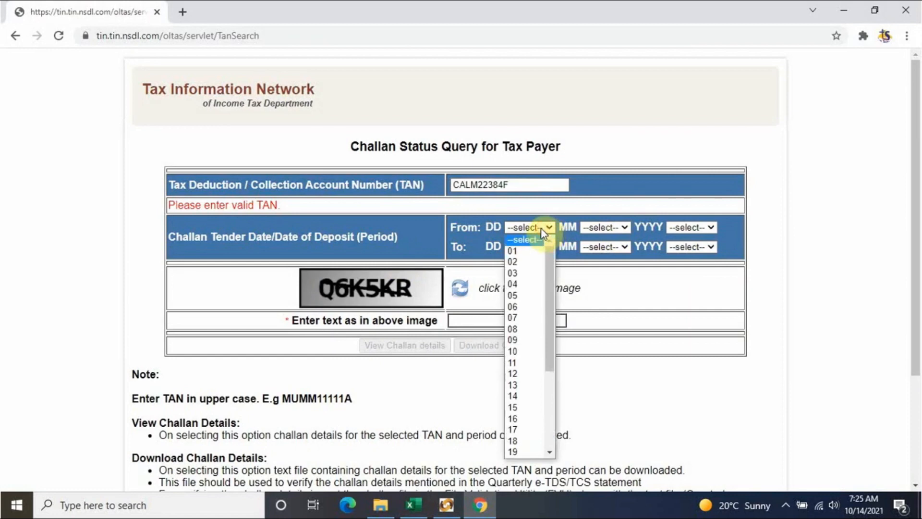
{"action": "left_click", "coordinate": [528, 250]}
{"action": "left_click", "coordinate": [608, 229]}
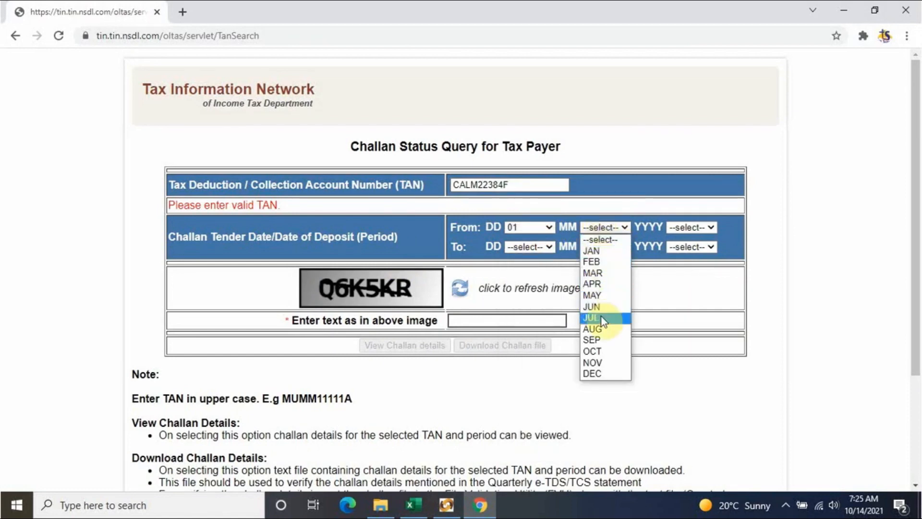
{"action": "left_click", "coordinate": [416, 504]}
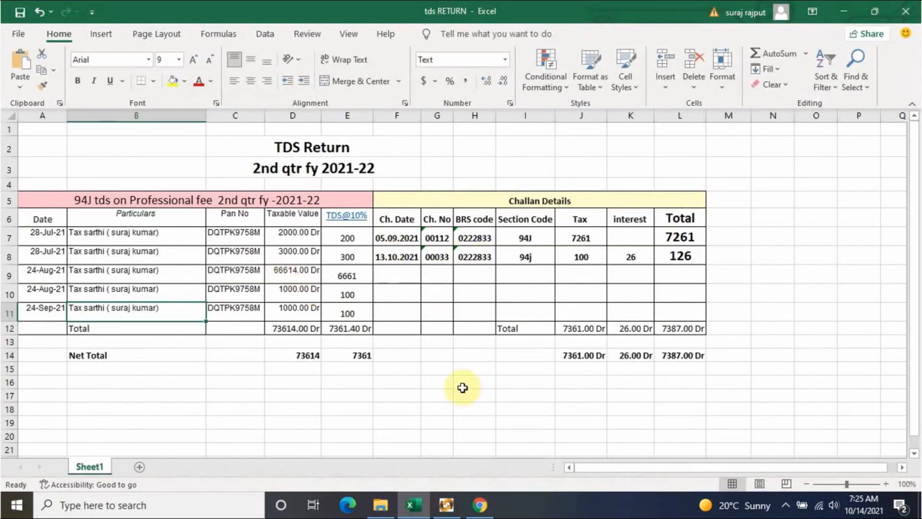
{"action": "left_click", "coordinate": [479, 504]}
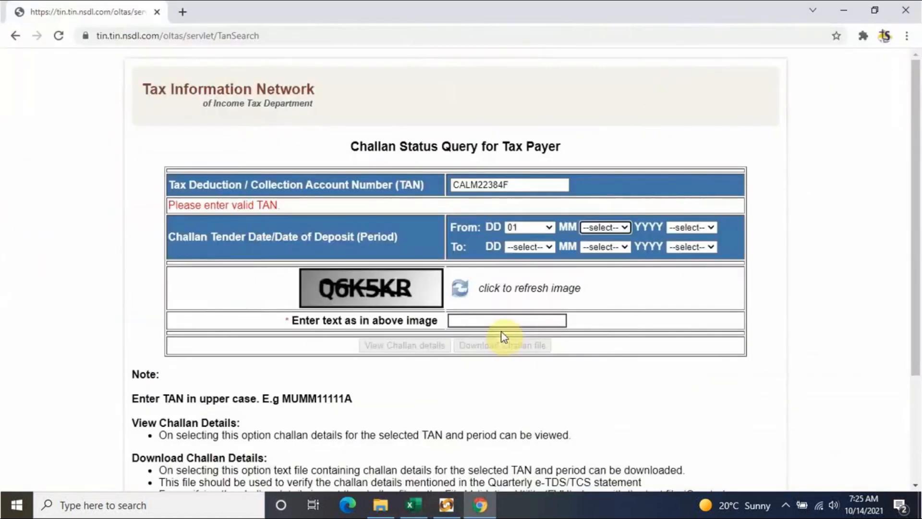
{"action": "left_click", "coordinate": [606, 227]}
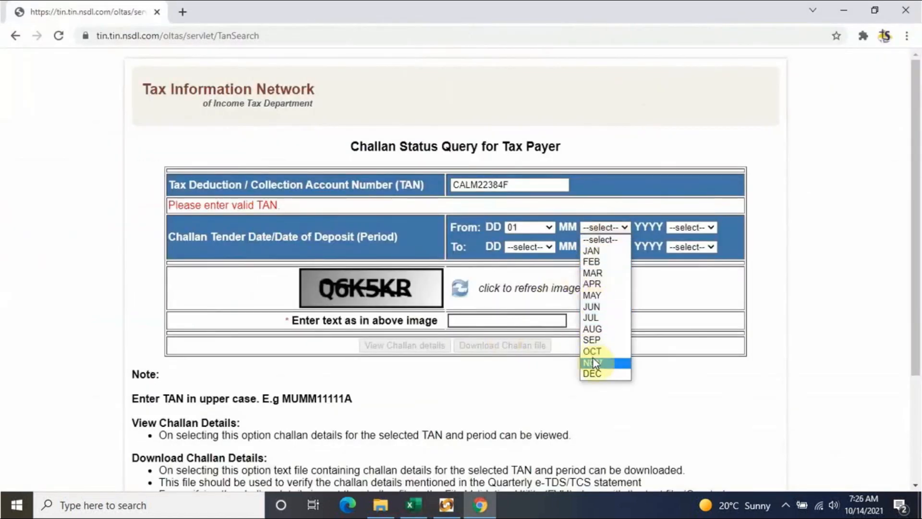
{"action": "left_click", "coordinate": [593, 339]}
{"action": "left_click", "coordinate": [687, 227]}
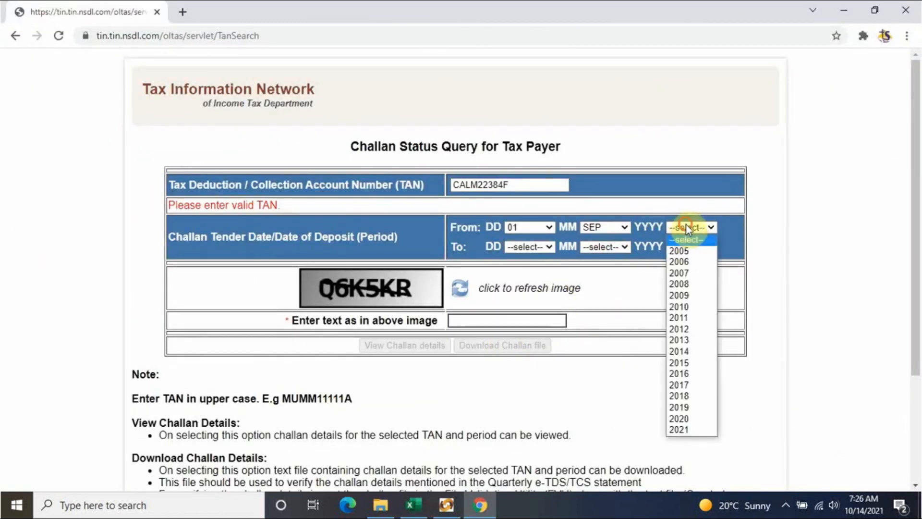
{"action": "left_click", "coordinate": [695, 428]}
- Set the end date to 14 OCT 2021, enter the captcha text, and view challan details
{"action": "left_click", "coordinate": [528, 246]}
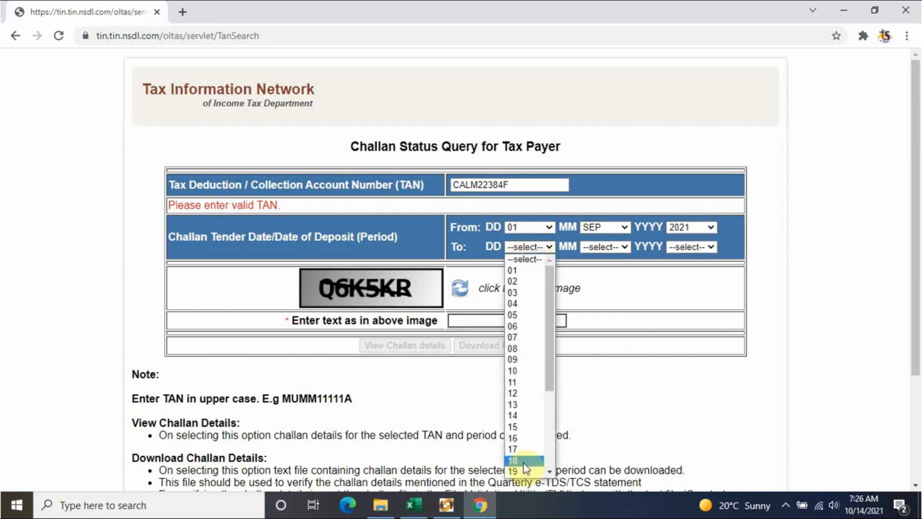
{"action": "left_click", "coordinate": [522, 416]}
{"action": "left_click", "coordinate": [601, 245]}
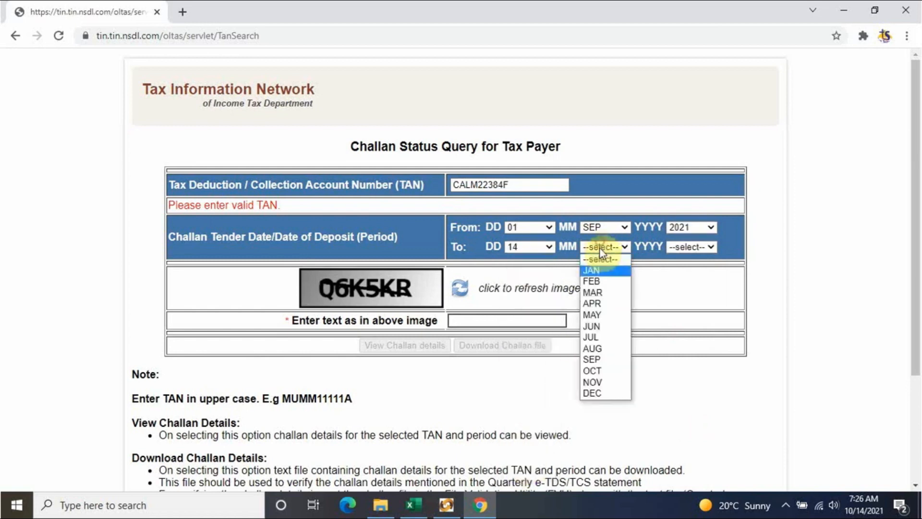
{"action": "left_click", "coordinate": [592, 360]}
{"action": "left_click", "coordinate": [611, 247]}
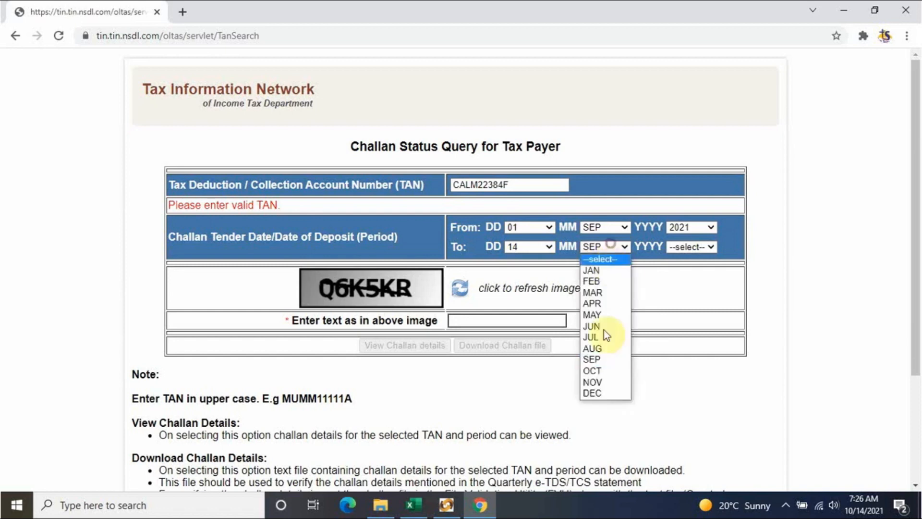
{"action": "left_click", "coordinate": [603, 371]}
{"action": "left_click", "coordinate": [692, 248]}
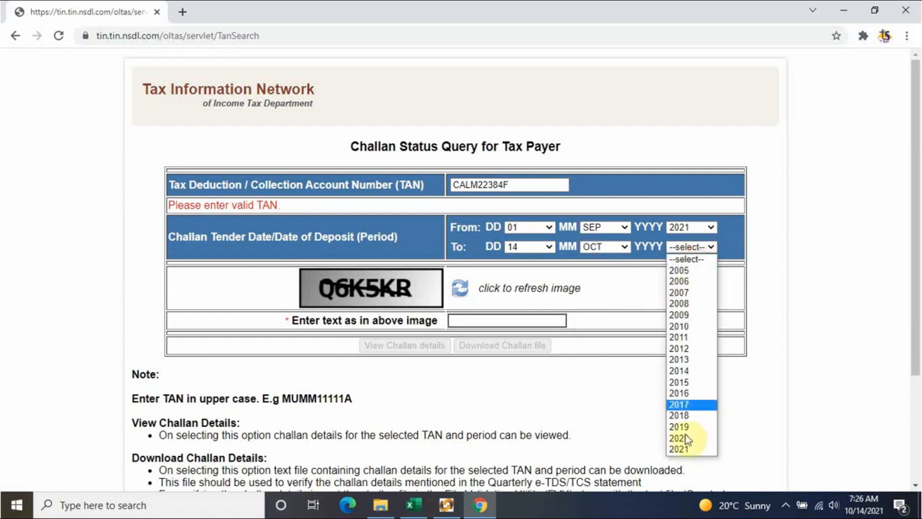
{"action": "left_click", "coordinate": [689, 451]}
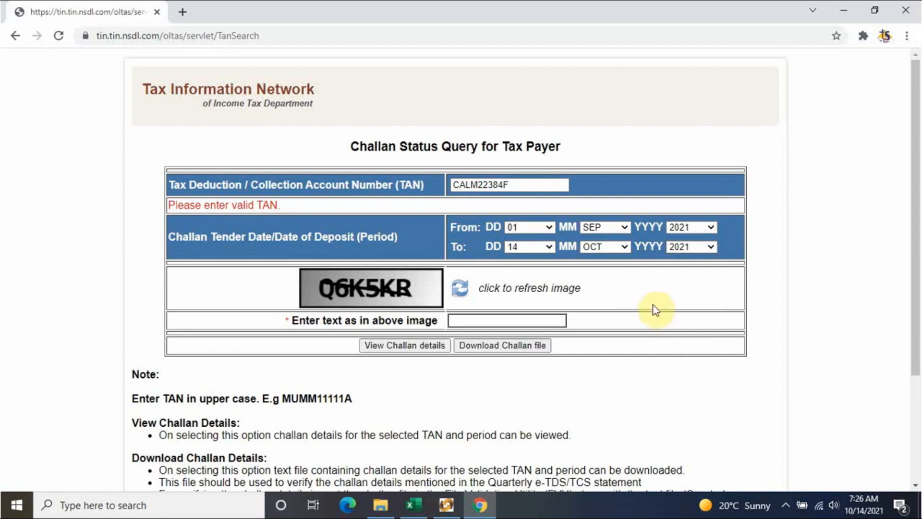
{"action": "left_click", "coordinate": [520, 320]}
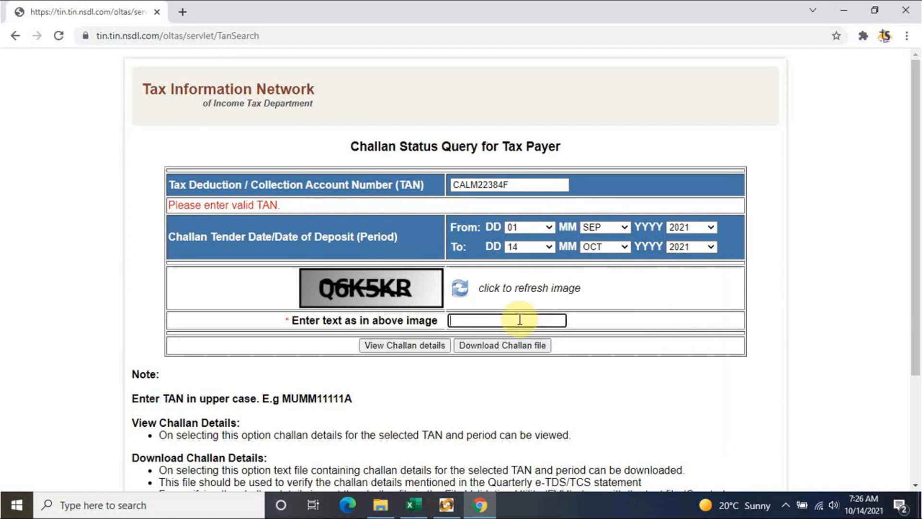
{"action": "type", "text": "Q6K5KR"}
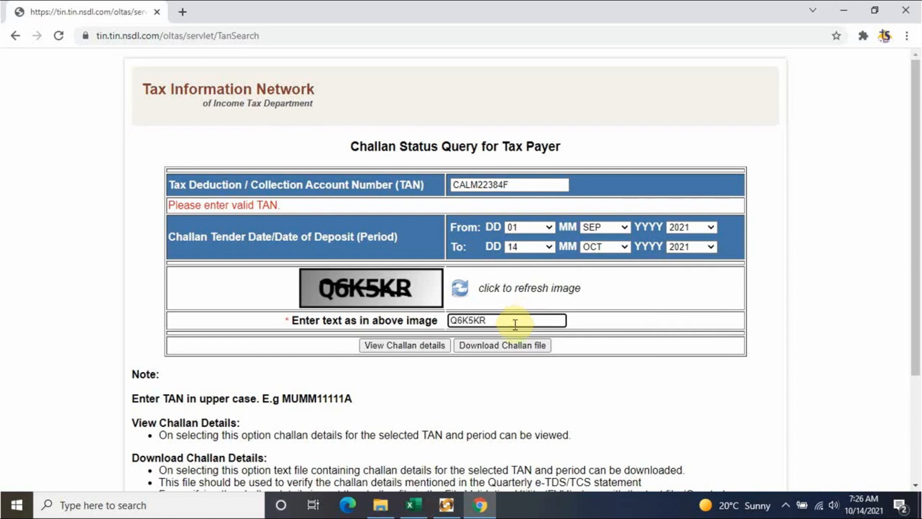
{"action": "left_click", "coordinate": [427, 346]}
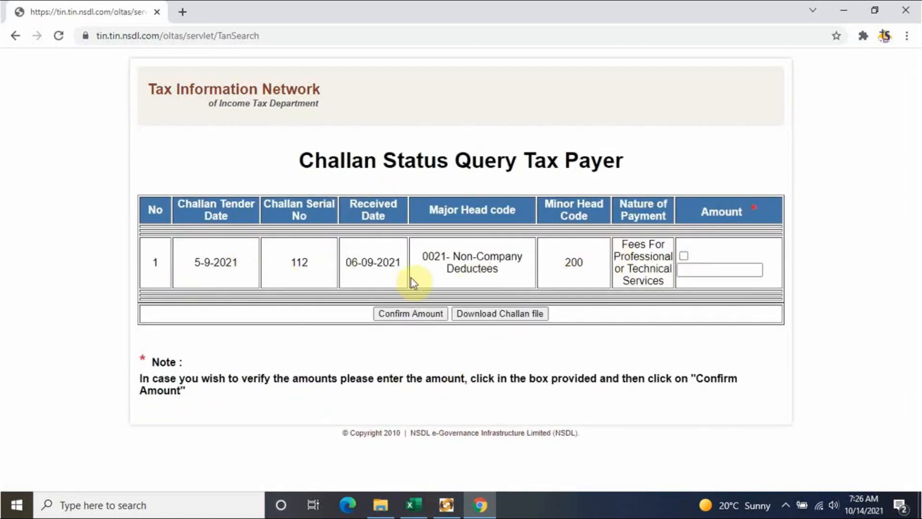
- Check the challan date in F7 and tax amount 7261 in J7 of the tds RETURN workbook
{"action": "left_click", "coordinate": [412, 505]}
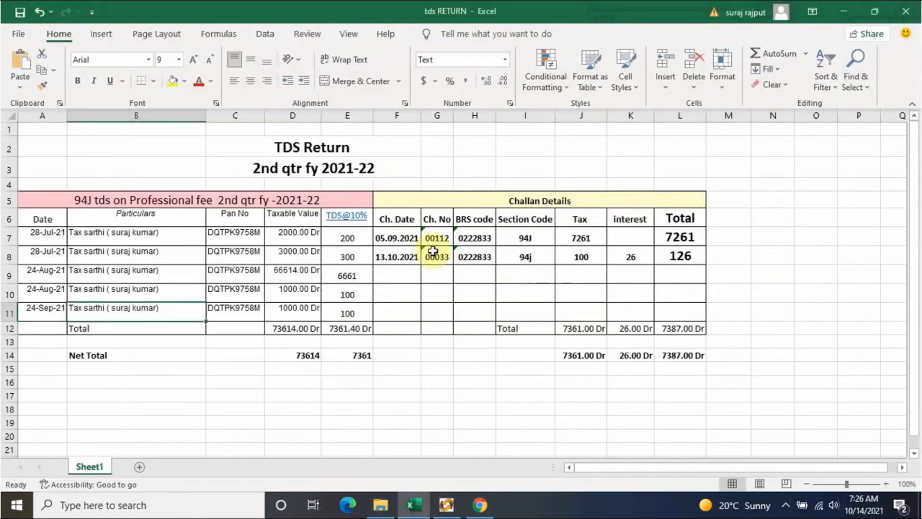
{"action": "left_click", "coordinate": [394, 236]}
{"action": "left_click", "coordinate": [570, 234]}
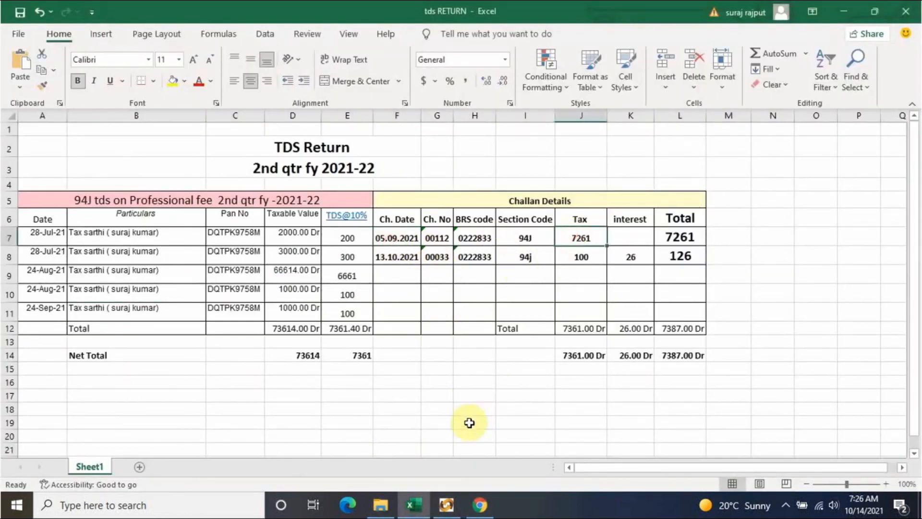
{"action": "left_click", "coordinate": [446, 504]}
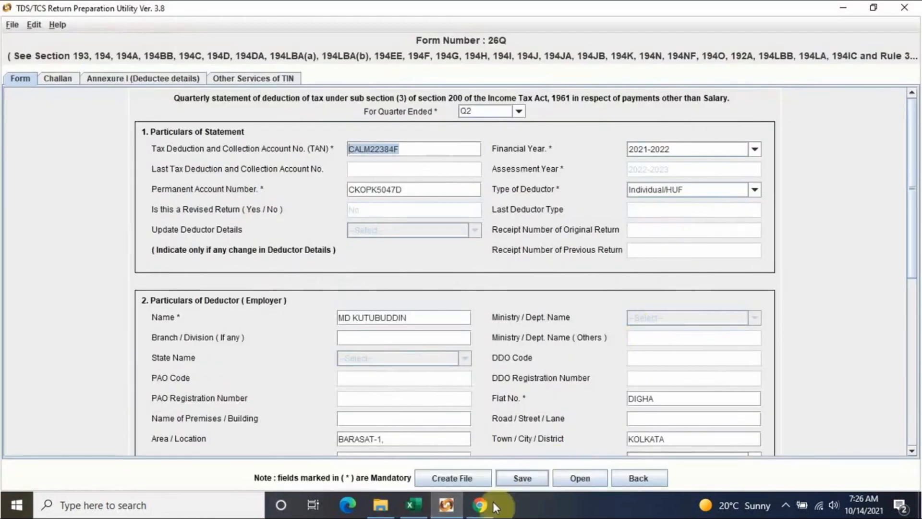
{"action": "left_click", "coordinate": [481, 503]}
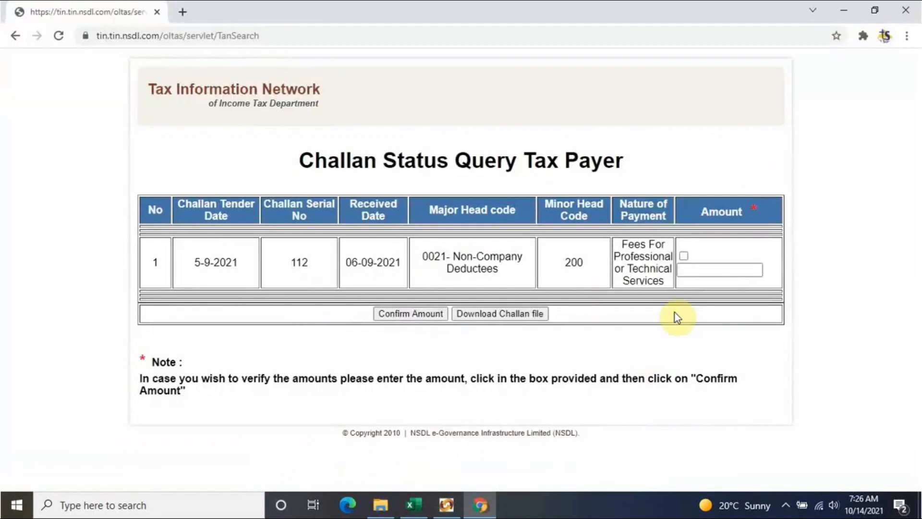
- Enter 7261 as the challan amount, tick it, confirm the match, and download the challan file
{"action": "left_click", "coordinate": [730, 267]}
{"action": "type", "text": "7261"}
{"action": "left_click", "coordinate": [730, 325]}
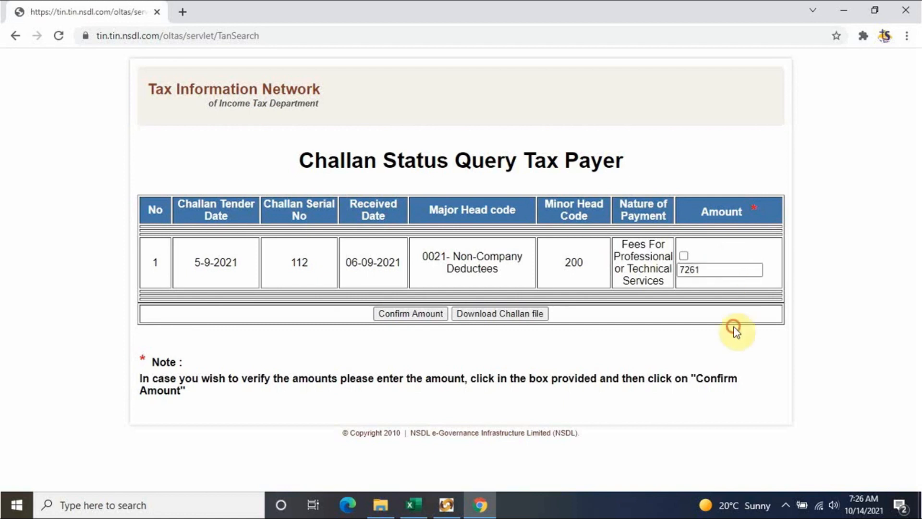
{"action": "left_click", "coordinate": [683, 256]}
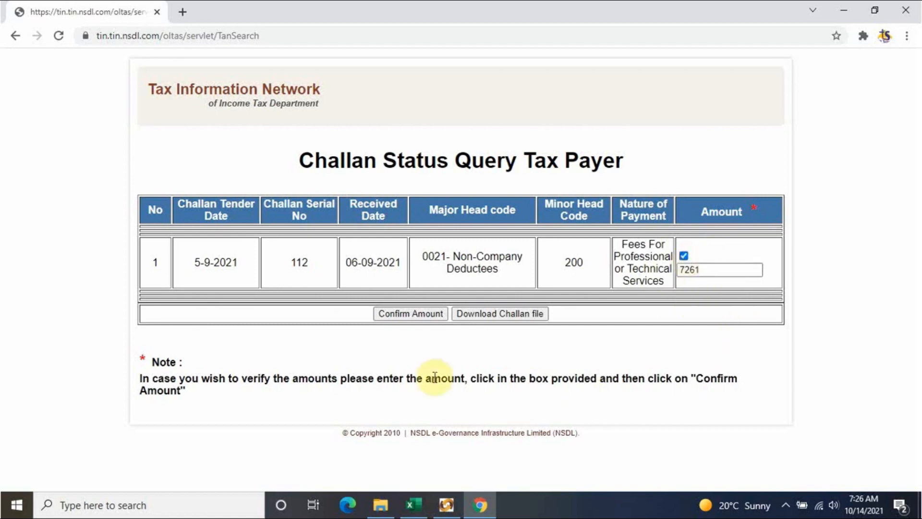
{"action": "left_click", "coordinate": [411, 313]}
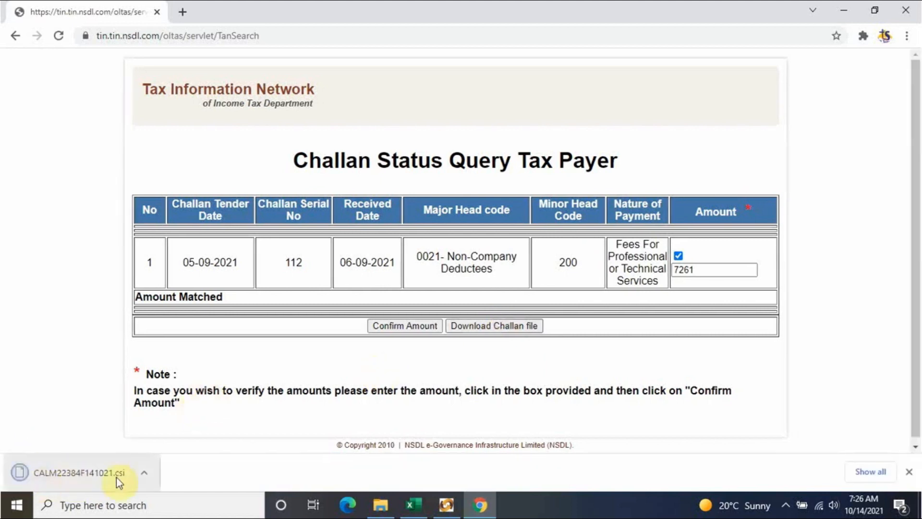
{"action": "left_click", "coordinate": [144, 473]}
- Show the downloaded challan file and navigate to the D:\ppt\oct 2021\tds retun folder
{"action": "left_click", "coordinate": [200, 426]}
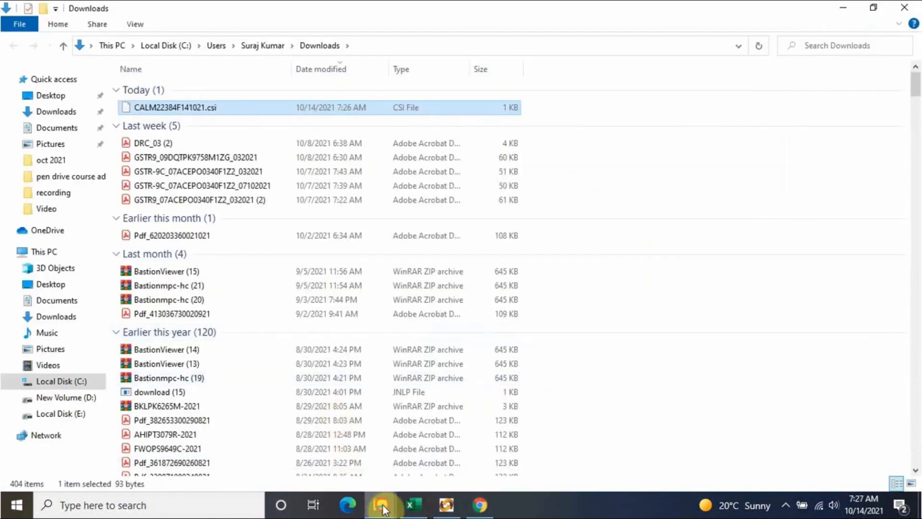
{"action": "mouse_move", "coordinate": [383, 508]}
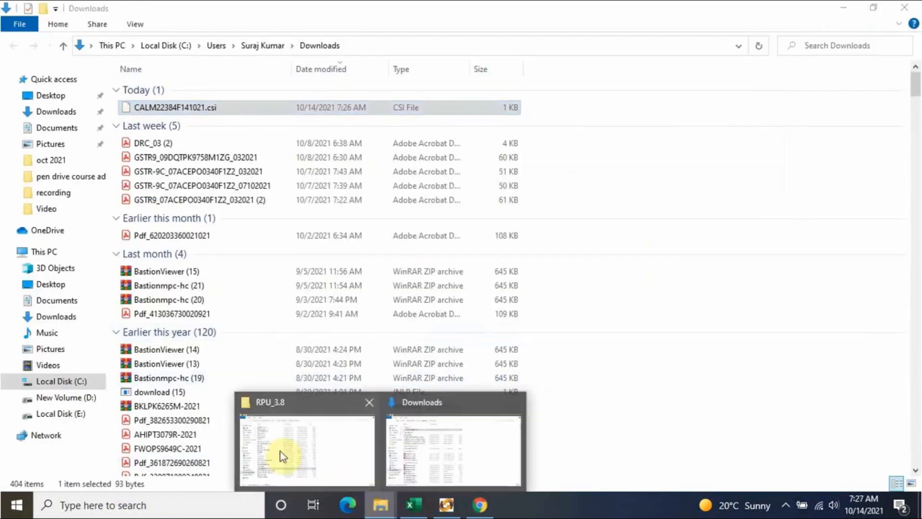
{"action": "left_click", "coordinate": [282, 449]}
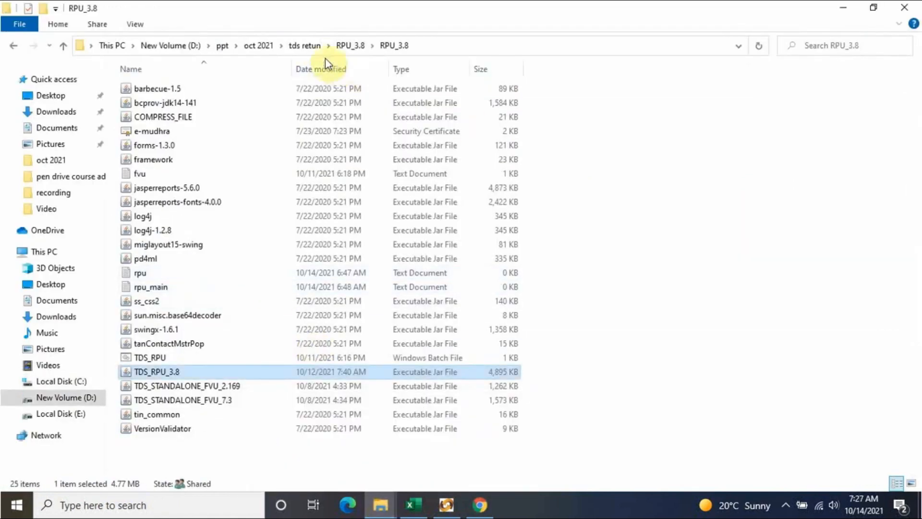
{"action": "left_click", "coordinate": [309, 48]}
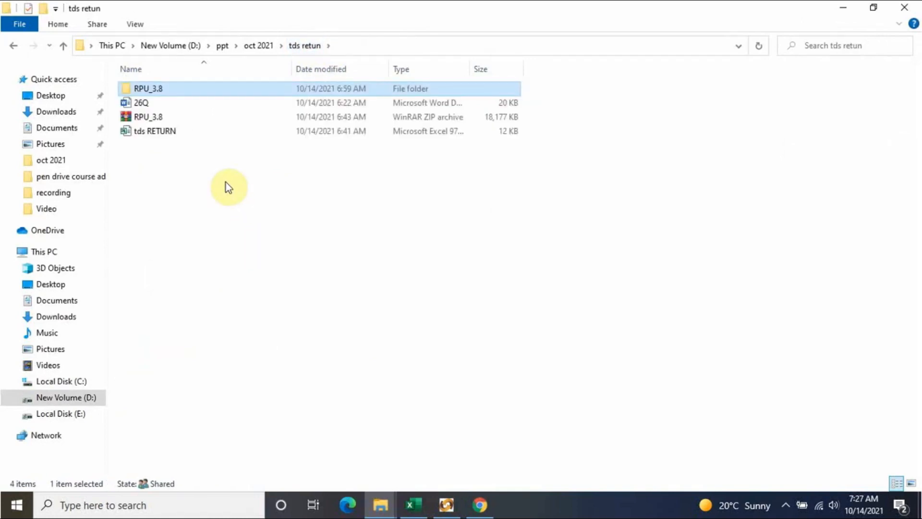
{"action": "left_click", "coordinate": [247, 46]}
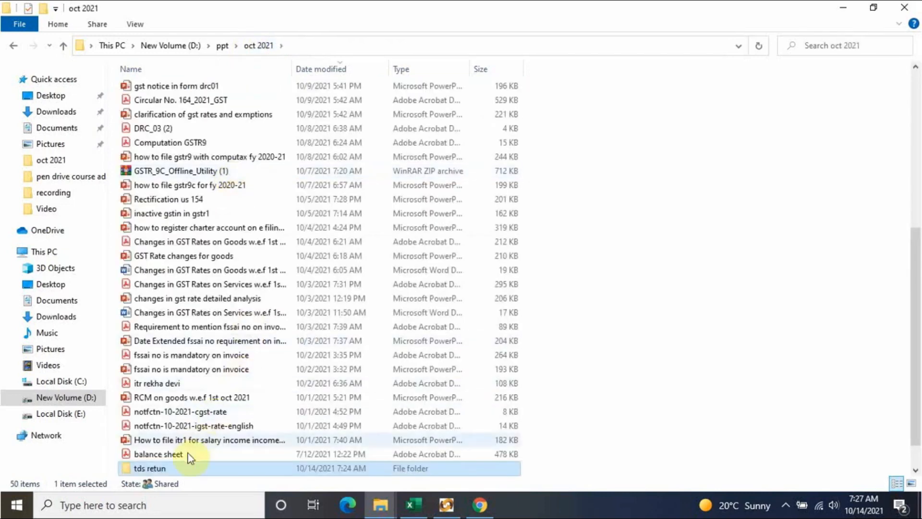
{"action": "double_click", "coordinate": [180, 466]}
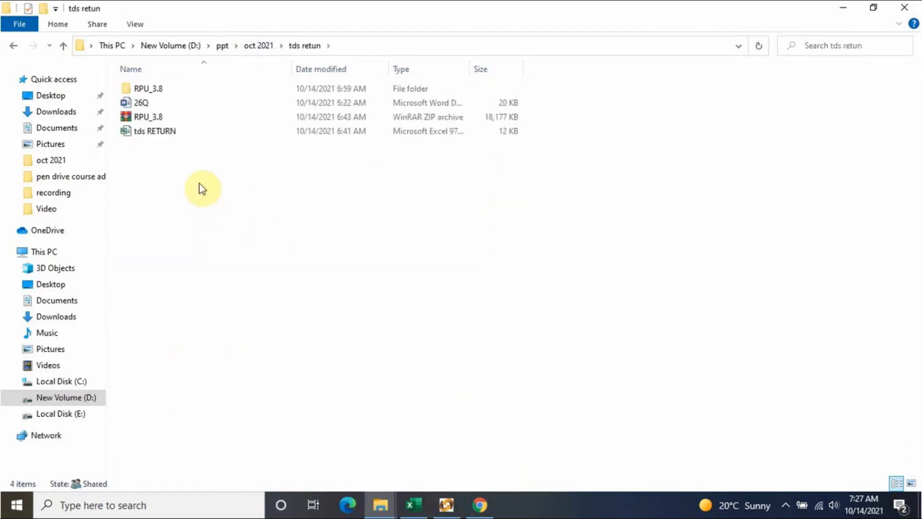
- Paste the challan .csi file into tds retun and restart file creation in the utility
{"action": "right_click", "coordinate": [172, 160]}
{"action": "left_click", "coordinate": [221, 258]}
{"action": "left_click", "coordinate": [221, 259]}
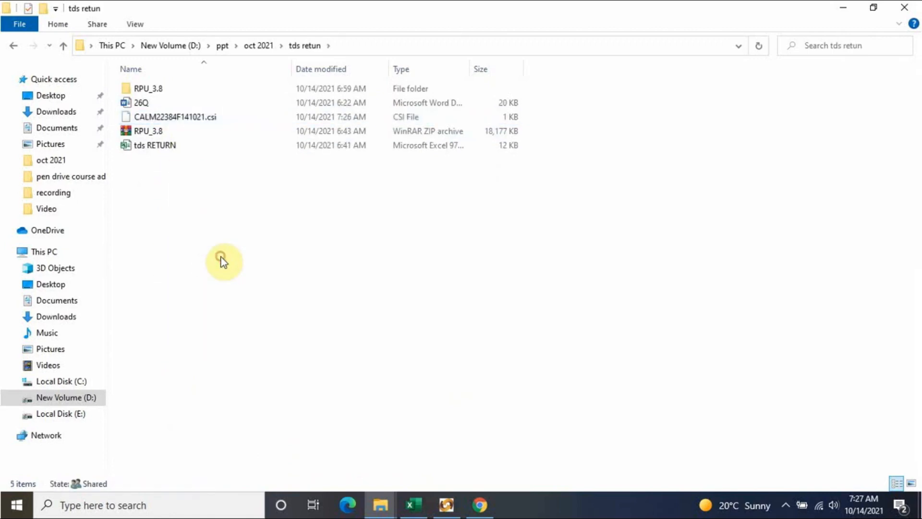
{"action": "left_click", "coordinate": [449, 505]}
{"action": "left_click", "coordinate": [473, 477]}
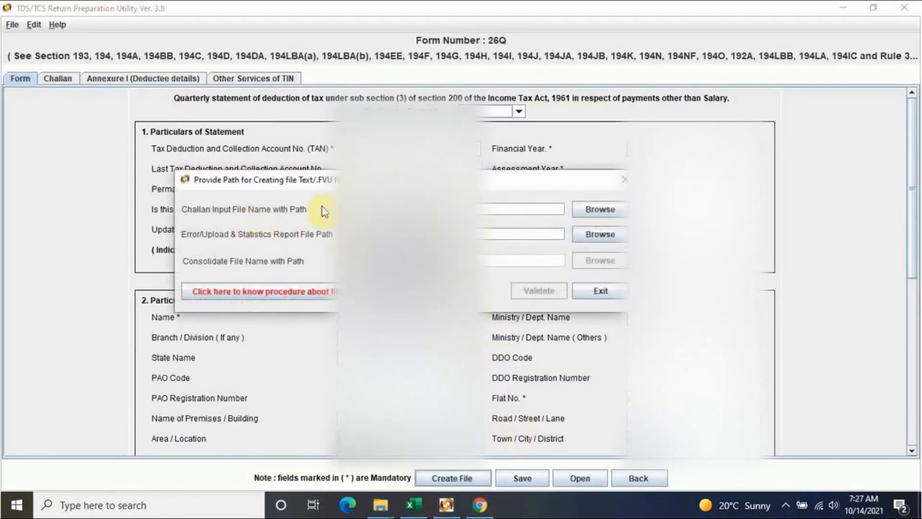
- Choose the downloaded challan .csi file from tds retun as the input file
{"action": "left_click", "coordinate": [597, 212]}
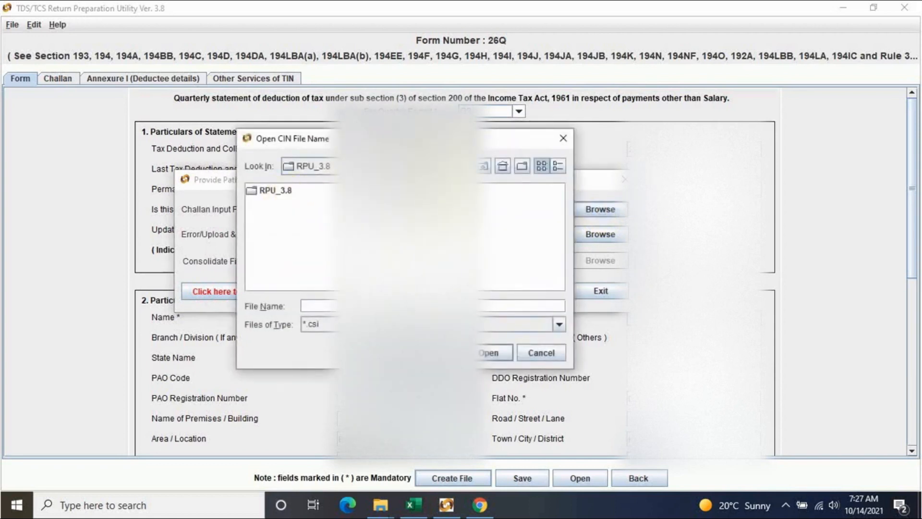
{"action": "double_click", "coordinate": [265, 191]}
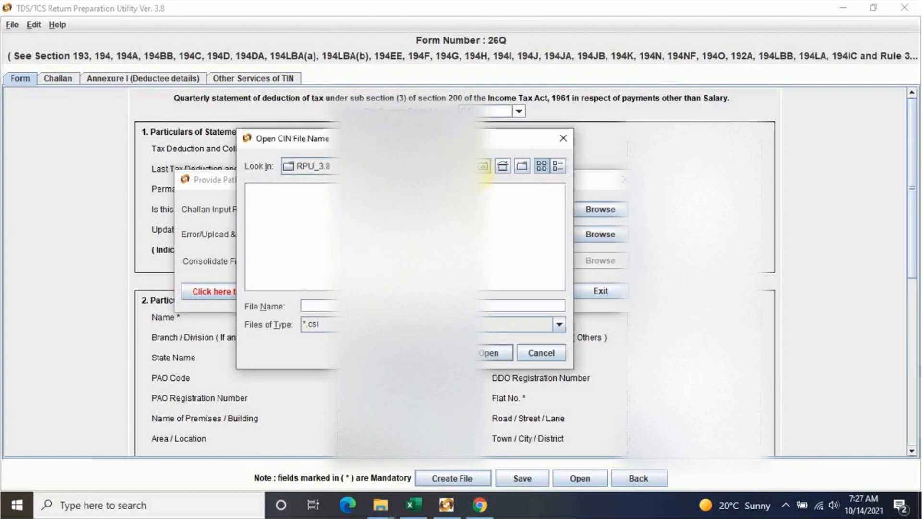
{"action": "left_click", "coordinate": [482, 167]}
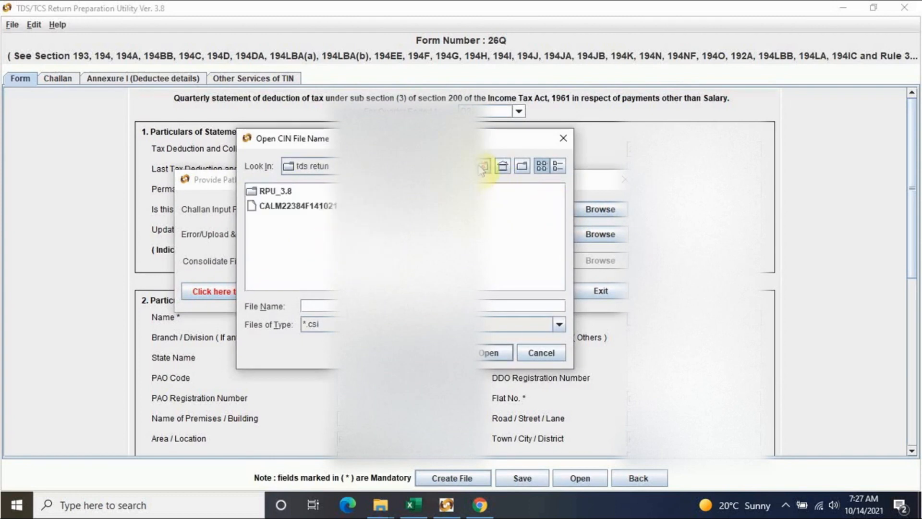
{"action": "left_click", "coordinate": [315, 206]}
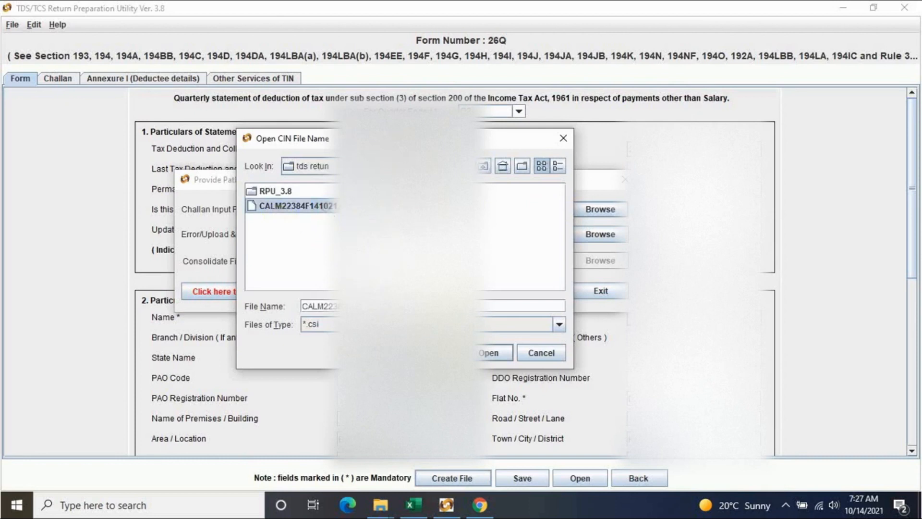
{"action": "left_click", "coordinate": [484, 357]}
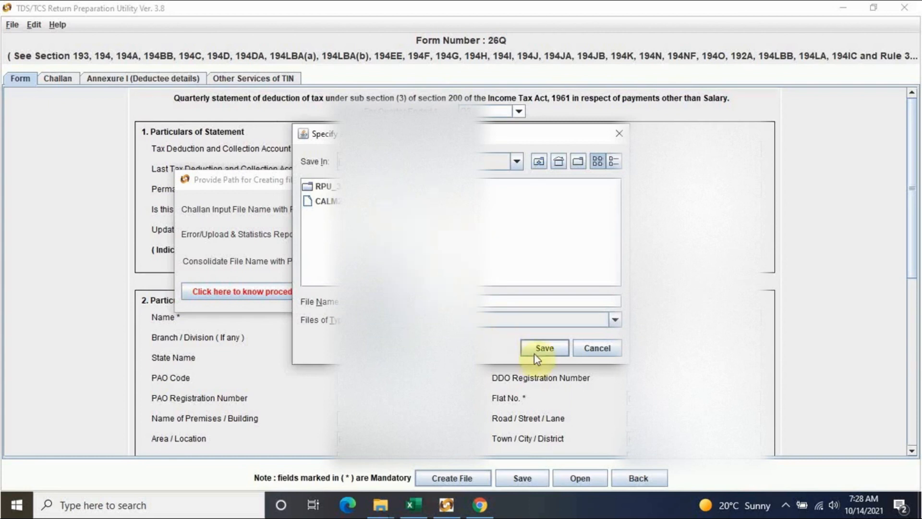
- Set the error/report path, validate the return, and open the generated error report
{"action": "left_click", "coordinate": [546, 349]}
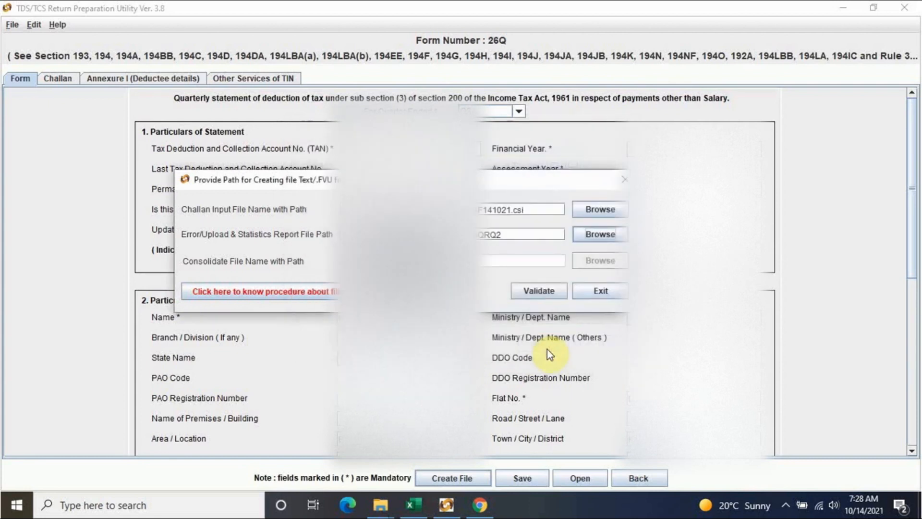
{"action": "left_click", "coordinate": [536, 292]}
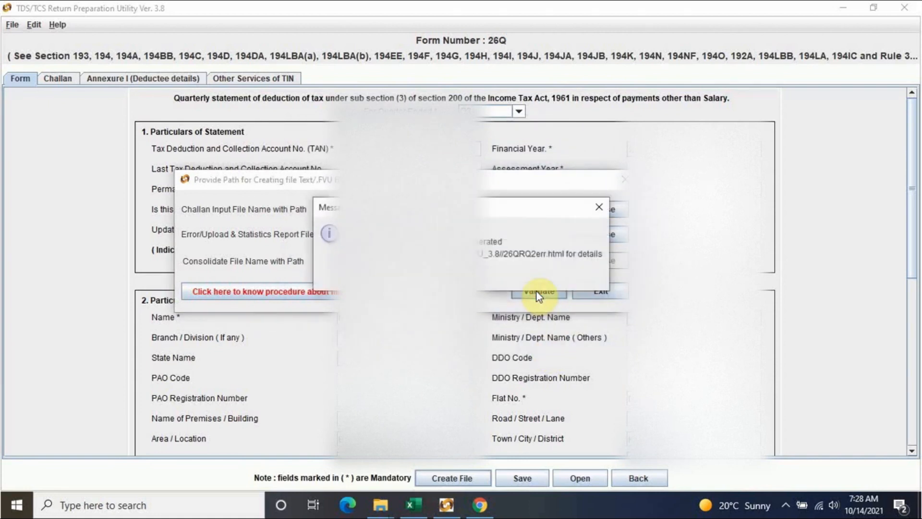
{"action": "key", "text": "Return"}
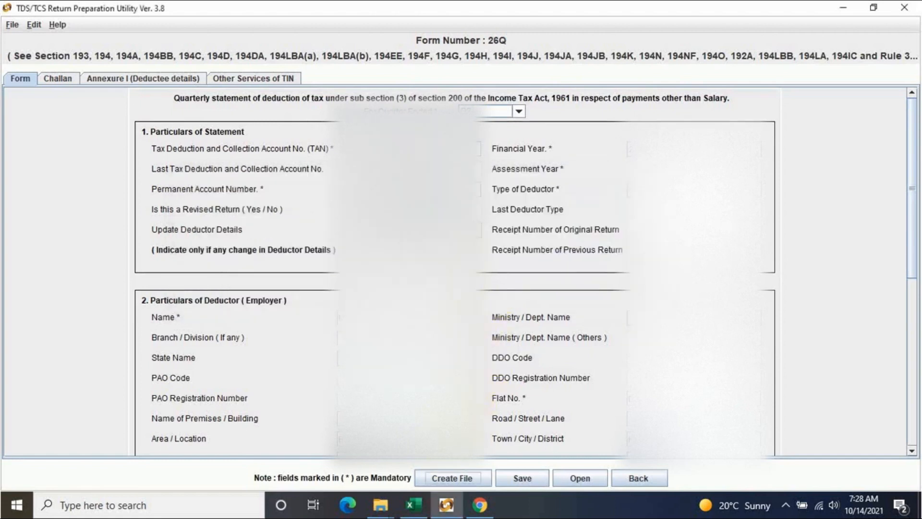
{"action": "left_click", "coordinate": [388, 511]}
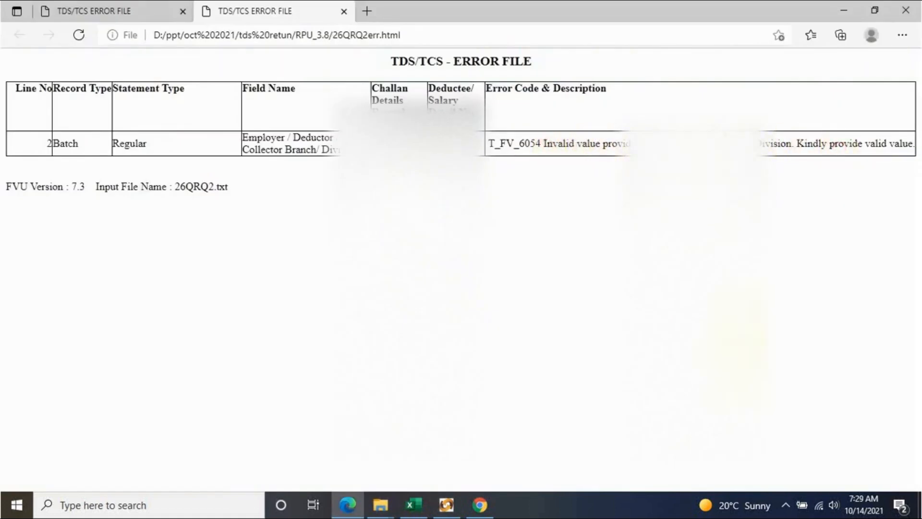
- Read the error description, close the duplicate TDS/TCS ERROR FILE tab, and exit Edge
{"action": "left_click_drag", "start_coordinate": [838, 143], "coordinate": [547, 143]}
{"action": "left_click", "coordinate": [644, 288]}
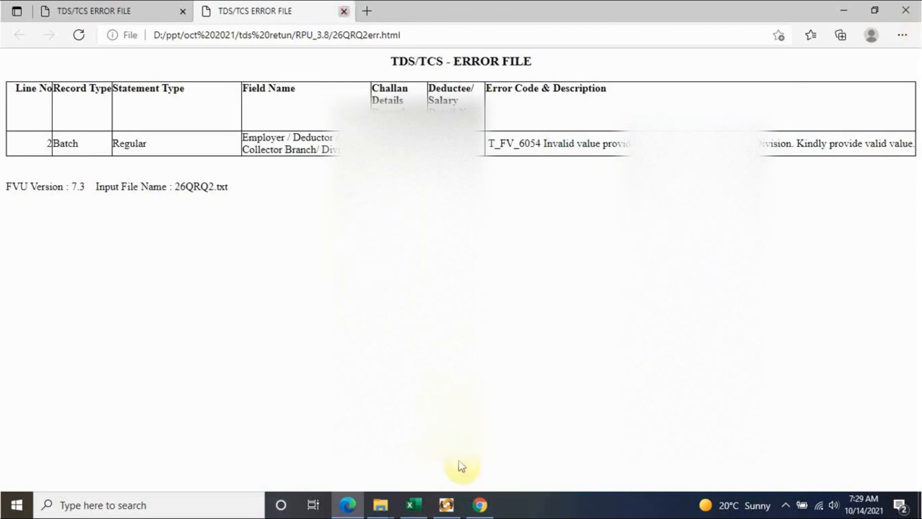
{"action": "key", "text": "ctrl+w"}
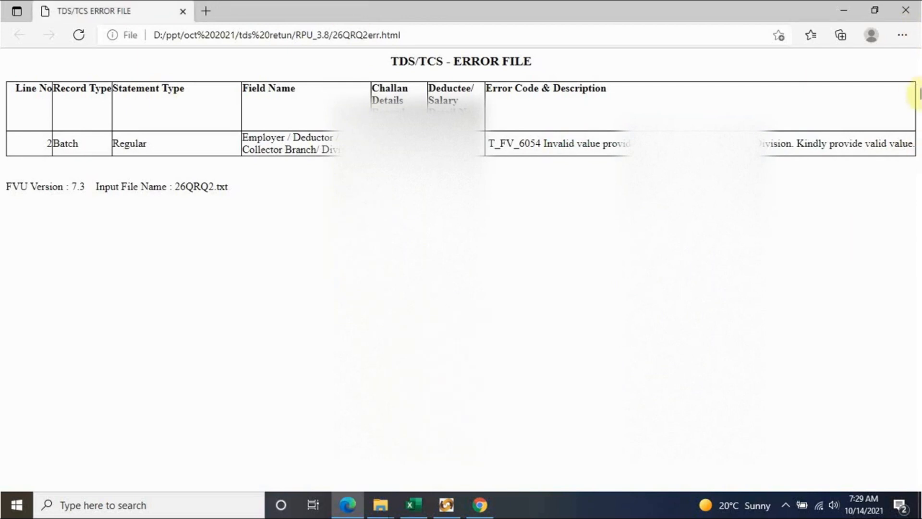
{"action": "left_click", "coordinate": [906, 9]}
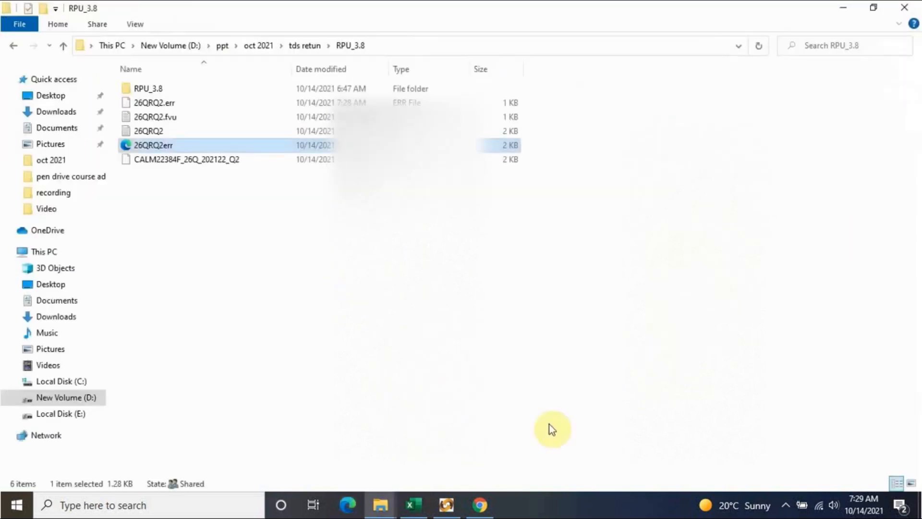
- Regenerate the 26Q return file, replacing the existing one, and dismiss the error-file message
{"action": "left_click", "coordinate": [447, 507]}
{"action": "scroll", "coordinate": [529, 300], "scroll_direction": "down", "scroll_amount": 3}
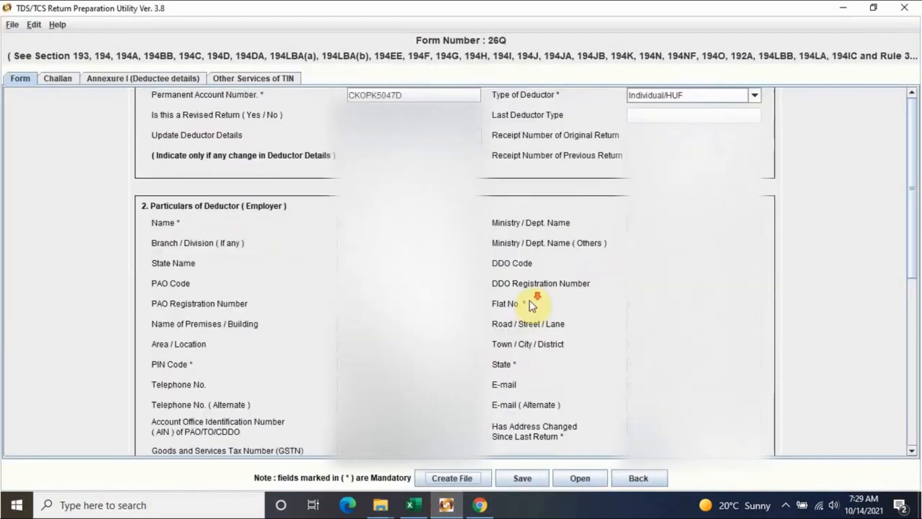
{"action": "scroll", "coordinate": [529, 301], "scroll_direction": "down", "scroll_amount": 3}
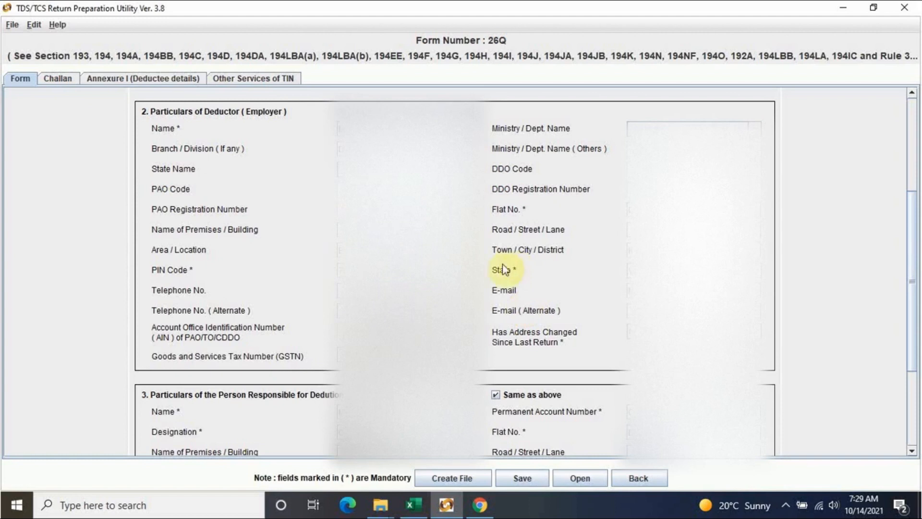
{"action": "left_click", "coordinate": [459, 479]}
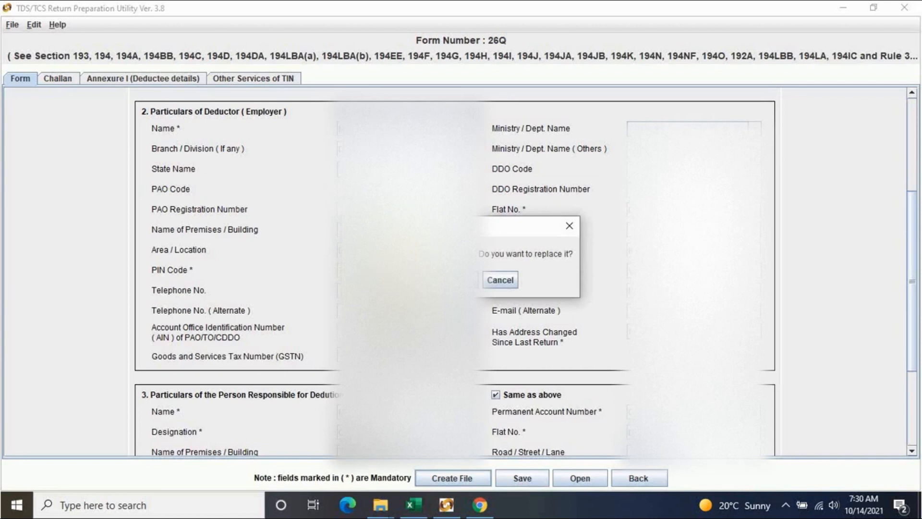
{"action": "left_click", "coordinate": [500, 280]}
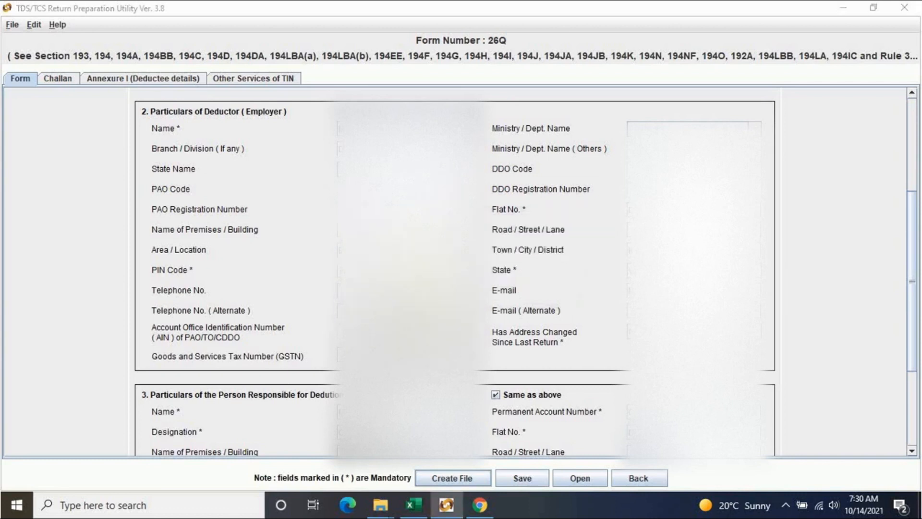
{"action": "left_click", "coordinate": [463, 278]}
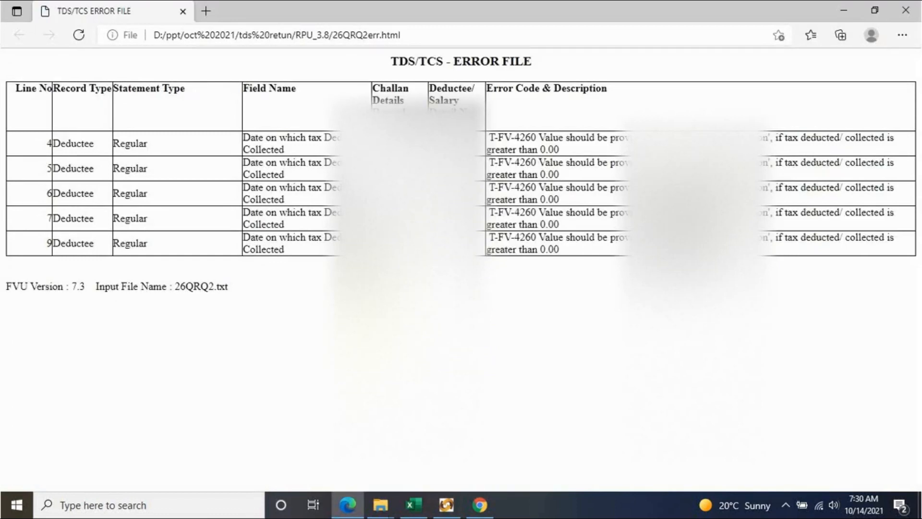
- Close the T-FV-4260 error report in Edge and return to the RPU_3.8 folder
{"action": "left_click", "coordinate": [906, 10]}
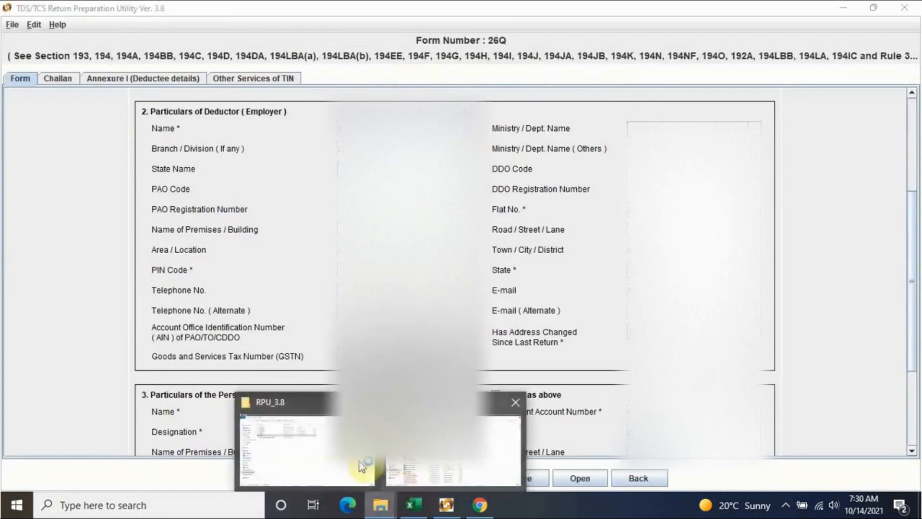
{"action": "left_click", "coordinate": [336, 422]}
{"action": "left_click", "coordinate": [298, 282]}
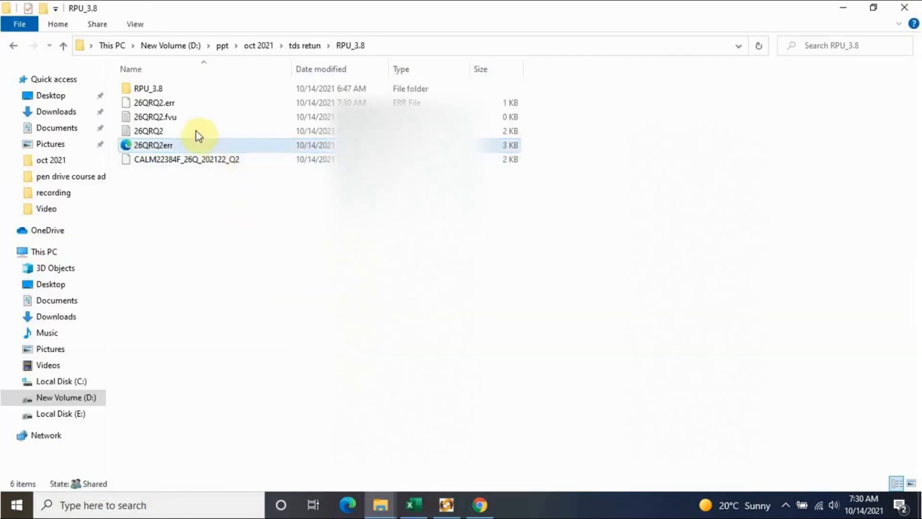
- Select and delete the old 26QRQ2.err, then the empty 26QRQ2.fvu
{"action": "left_click", "coordinate": [184, 103]}
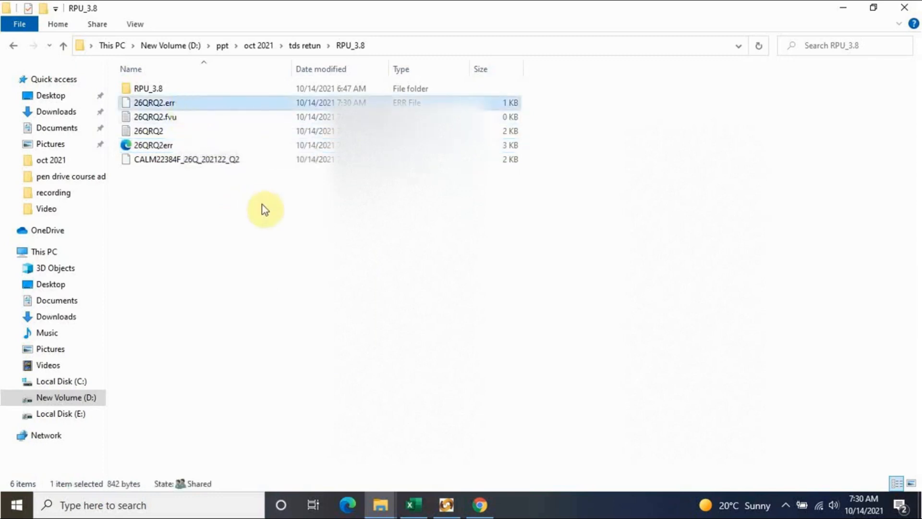
{"action": "key", "text": "Delete"}
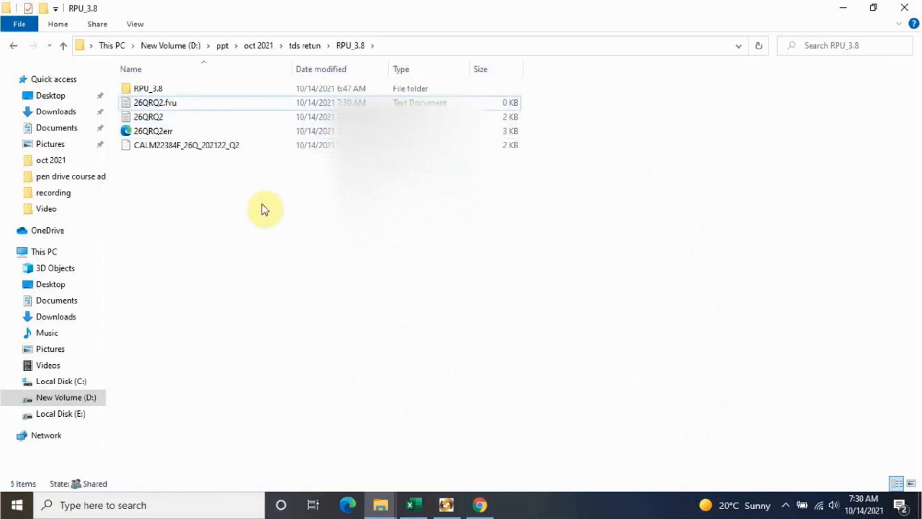
{"action": "left_click", "coordinate": [193, 103]}
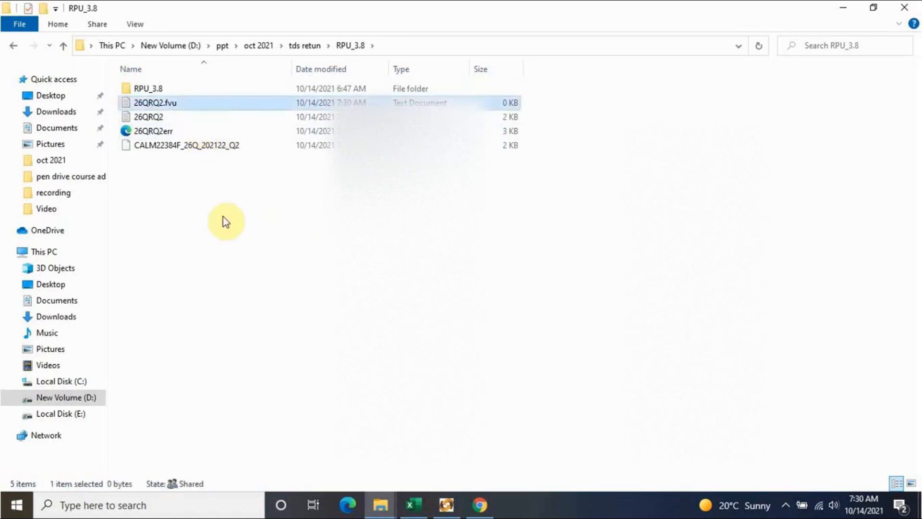
{"action": "key", "text": "Delete"}
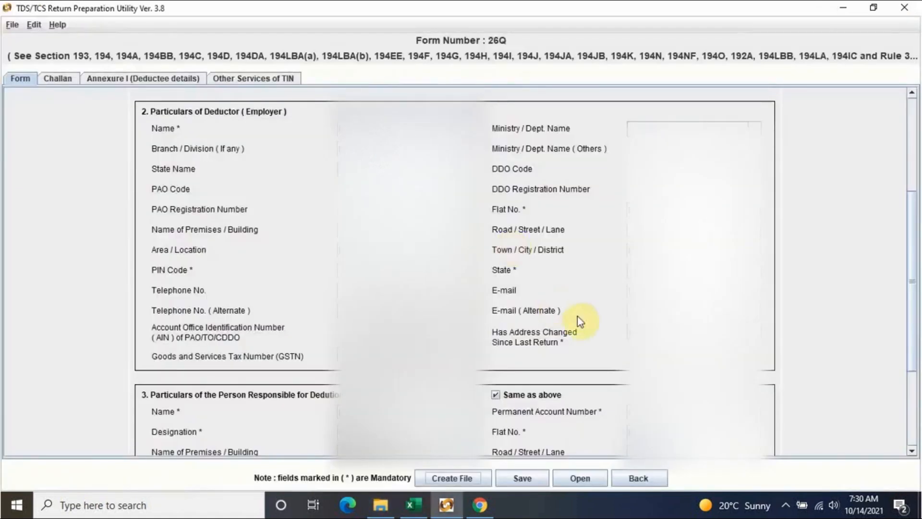
- Rerun validation, overwrite the output, and review 26QRQ2err.html's T-FV-4260 deduction-date errors on lines 4–7 and 9
{"action": "left_click", "coordinate": [442, 479]}
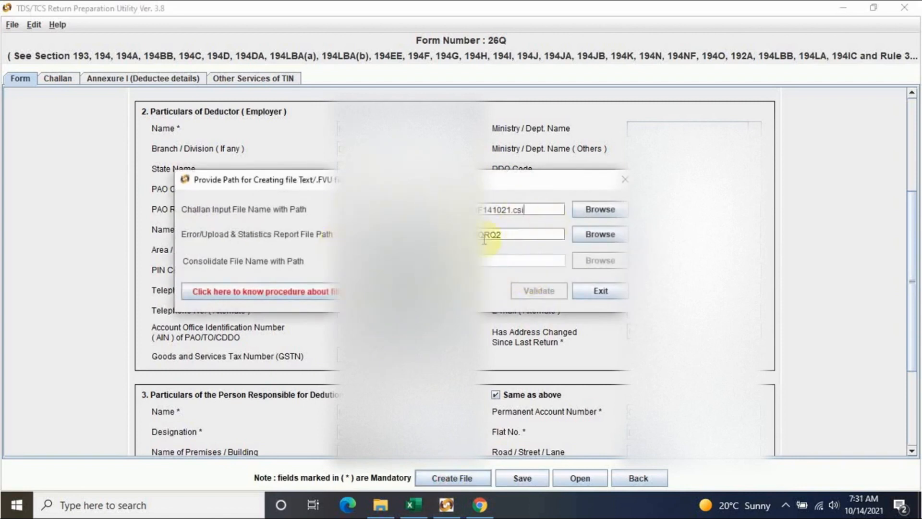
{"action": "left_click", "coordinate": [547, 234]}
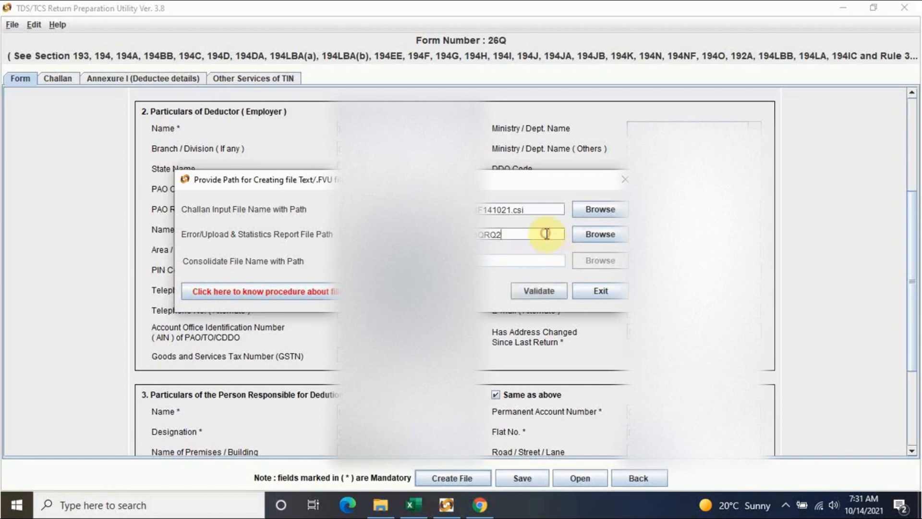
{"action": "left_click", "coordinate": [543, 291]}
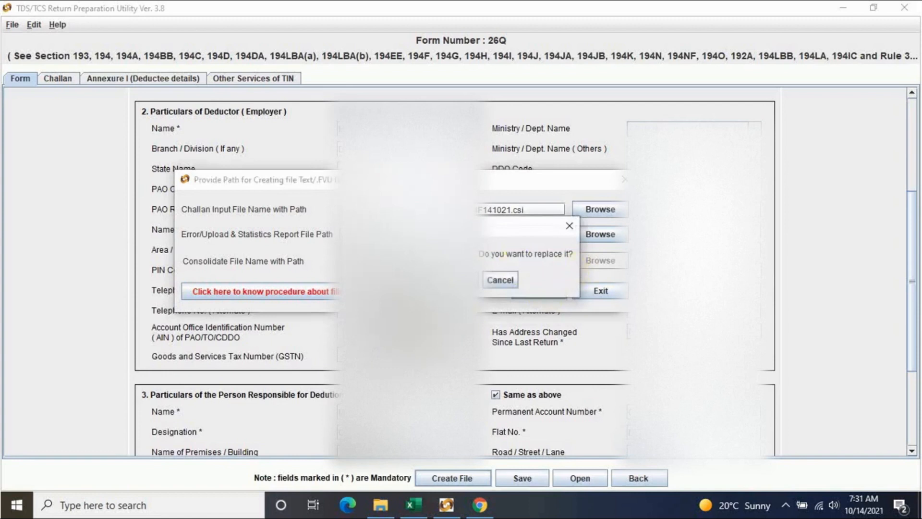
{"action": "left_click", "coordinate": [422, 280]}
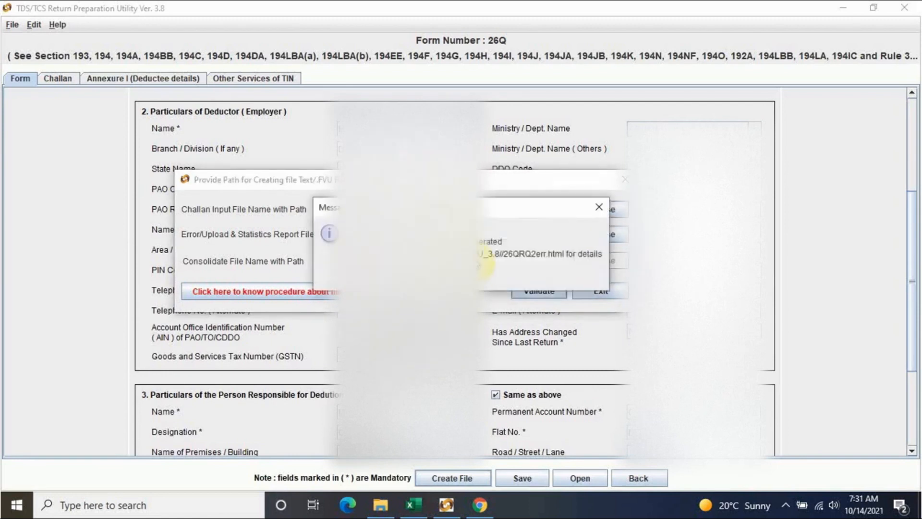
{"action": "left_click", "coordinate": [462, 278]}
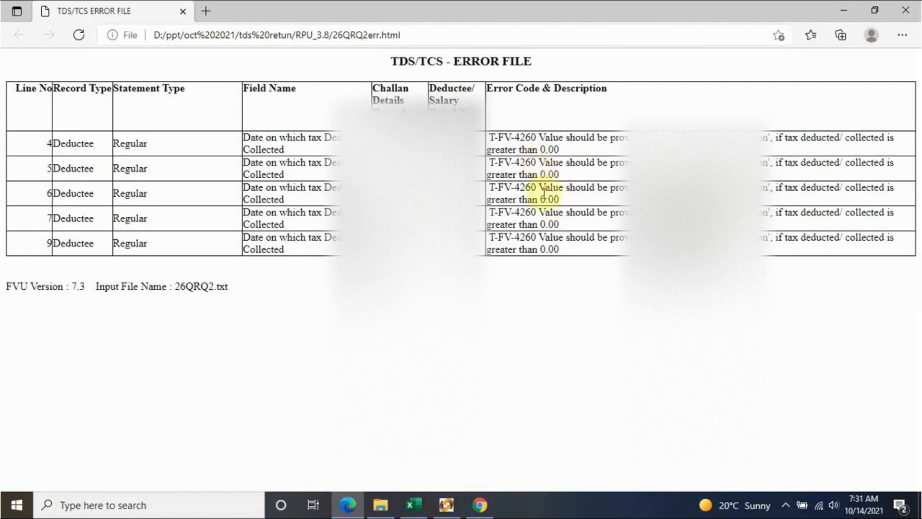
{"action": "left_click", "coordinate": [902, 16]}
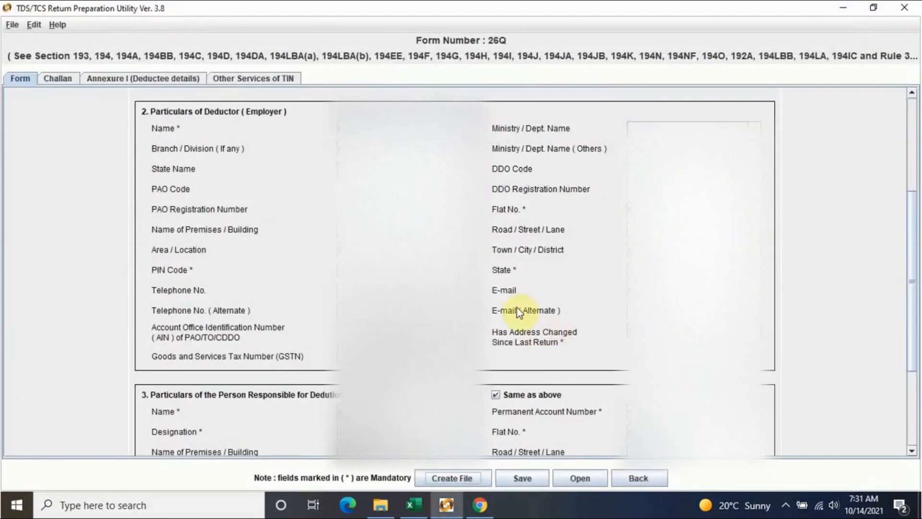
- In the deductee details grid, set row 1's Date of Deduction to 28/07/2021
{"action": "left_click", "coordinate": [171, 79]}
{"action": "left_click_drag", "start_coordinate": [539, 455], "coordinate": [611, 475]}
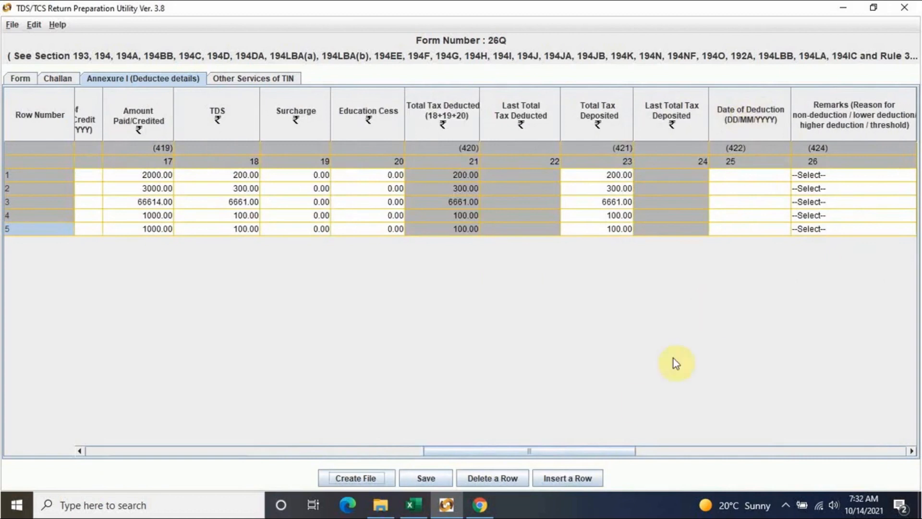
{"action": "left_click_drag", "start_coordinate": [588, 448], "coordinate": [490, 452]}
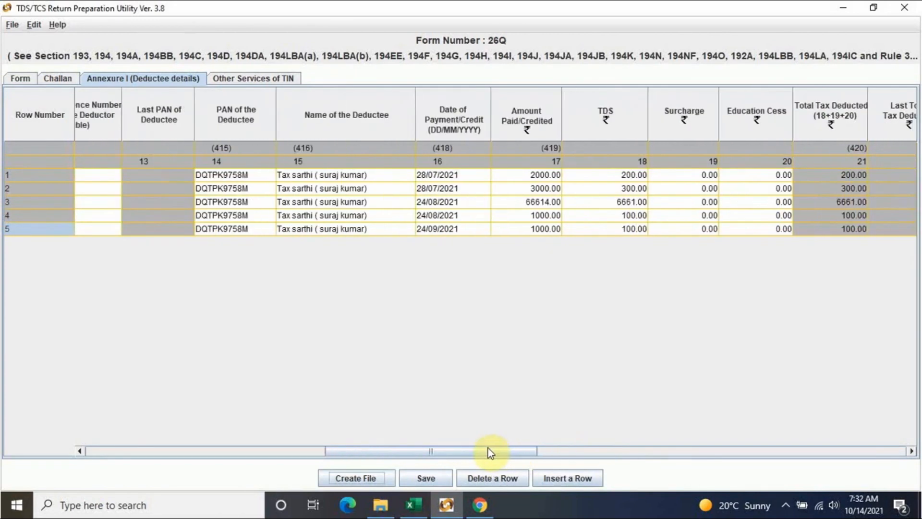
{"action": "left_click_drag", "start_coordinate": [488, 448], "coordinate": [623, 451]}
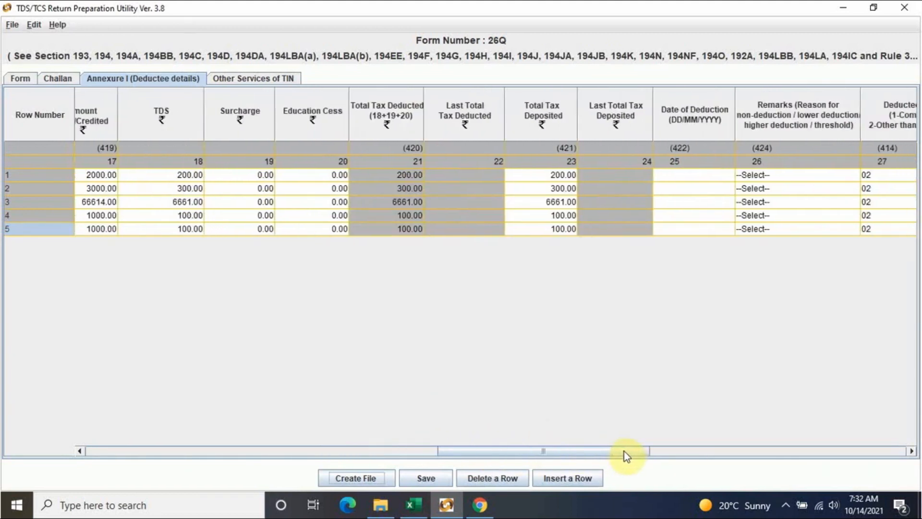
{"action": "left_click", "coordinate": [677, 175]}
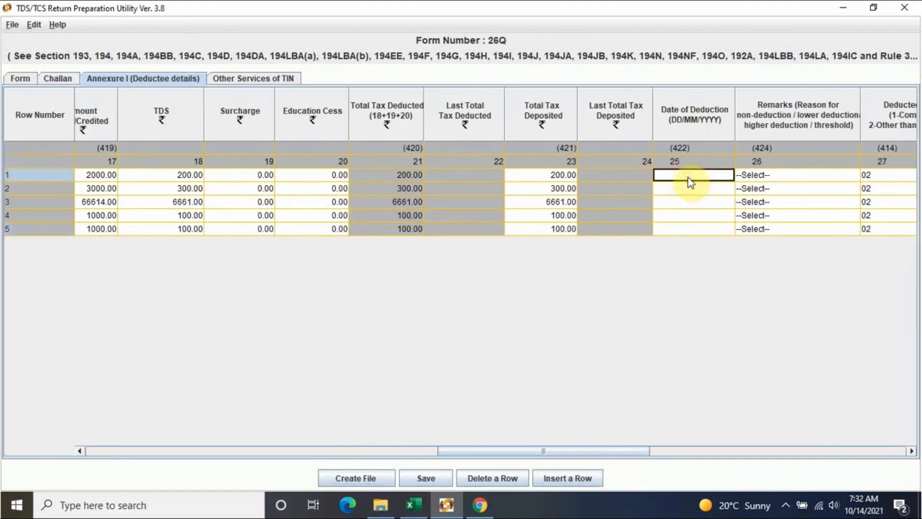
{"action": "double_click", "coordinate": [688, 178]}
{"action": "type", "text": "8"}
{"action": "key", "text": "BackSpace"}
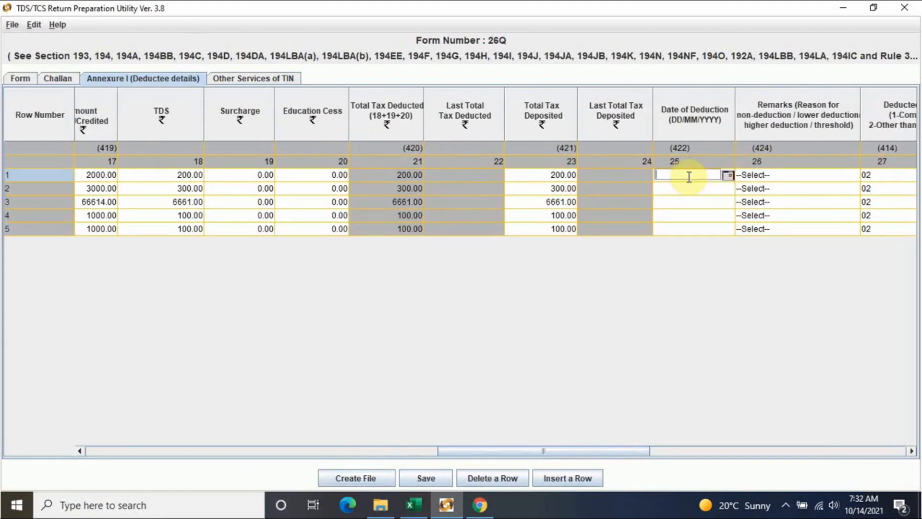
{"action": "type", "text": "28/07/2021"}
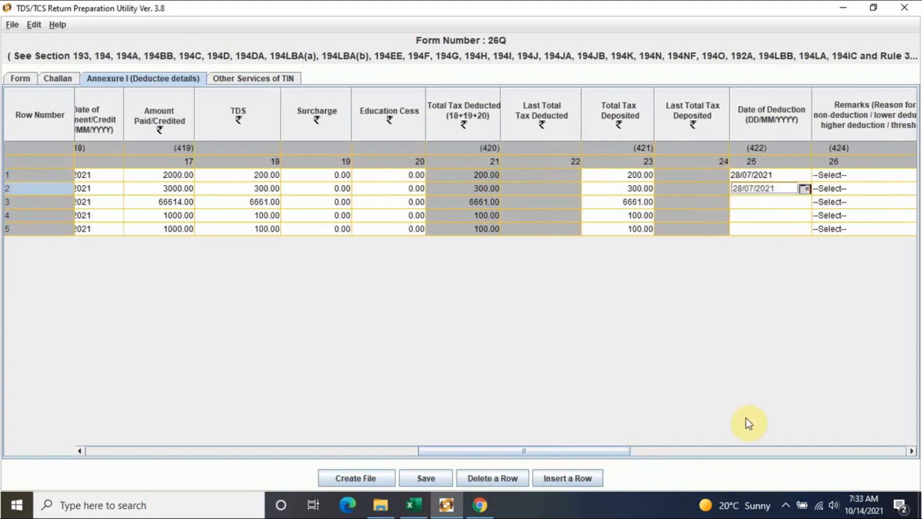
{"action": "left_click", "coordinate": [771, 202]}
- Enter 24/08/2021 as the Date of Deduction for rows 3 and 4
{"action": "left_click_drag", "start_coordinate": [596, 450], "coordinate": [527, 453]}
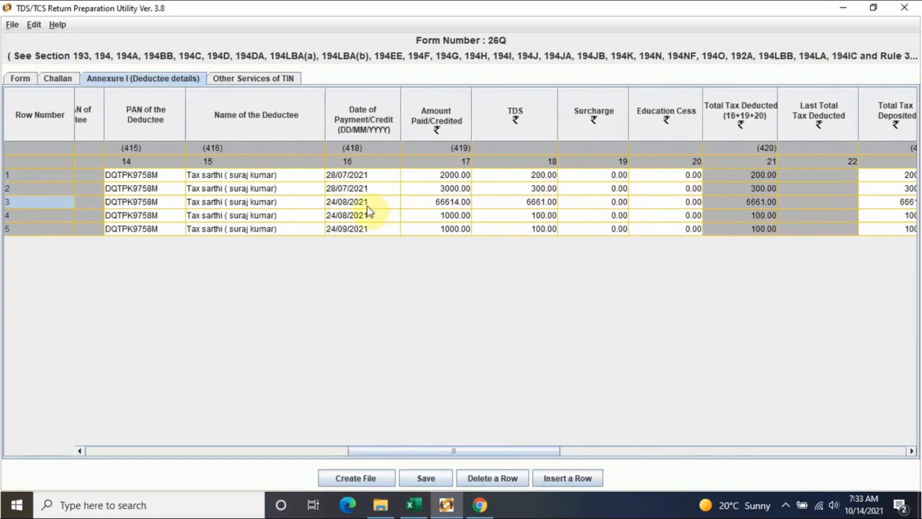
{"action": "left_click_drag", "start_coordinate": [543, 451], "coordinate": [611, 448]}
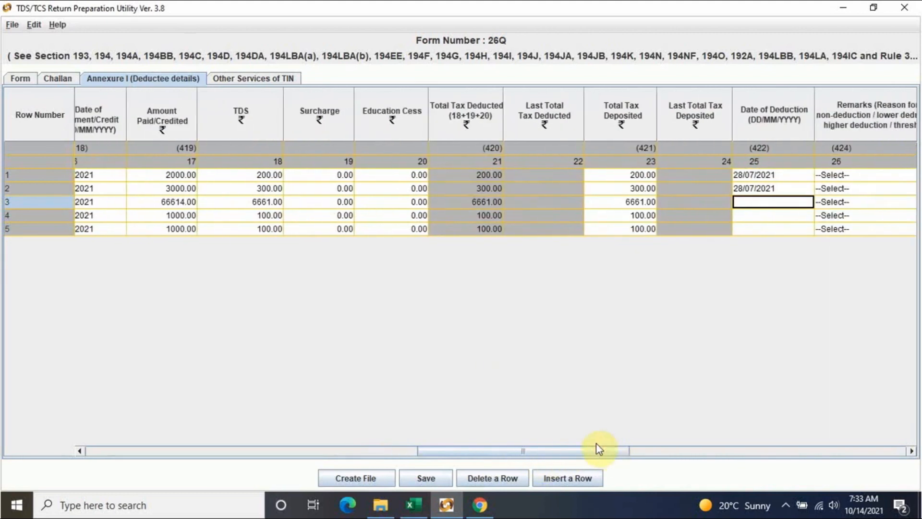
{"action": "type", "text": "8"}
{"action": "key", "text": "BackSpace"}
{"action": "type", "text": "24/"}
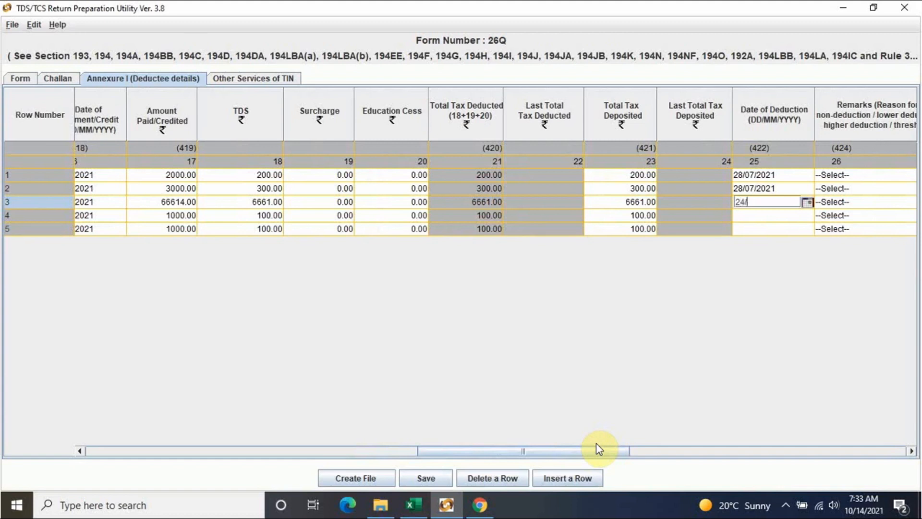
{"action": "type", "text": "08/2021"}
{"action": "left_click", "coordinate": [751, 216]}
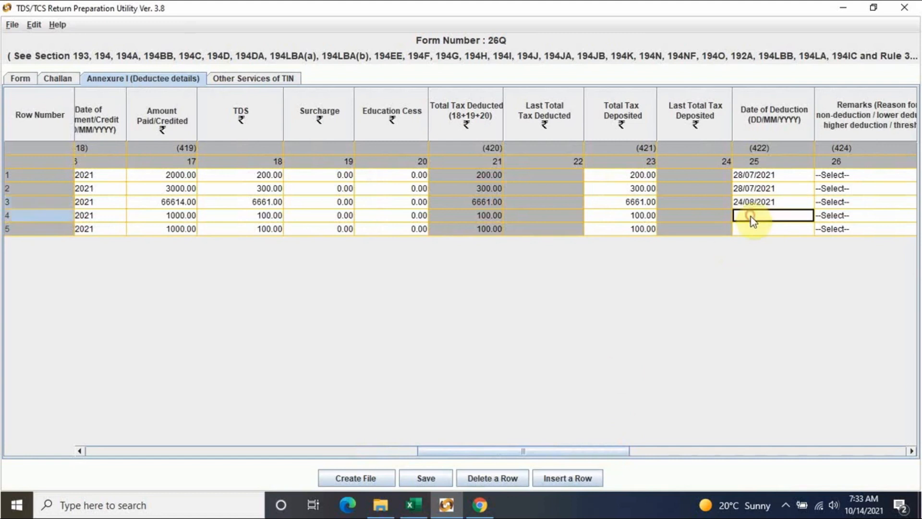
{"action": "left_click", "coordinate": [751, 217]}
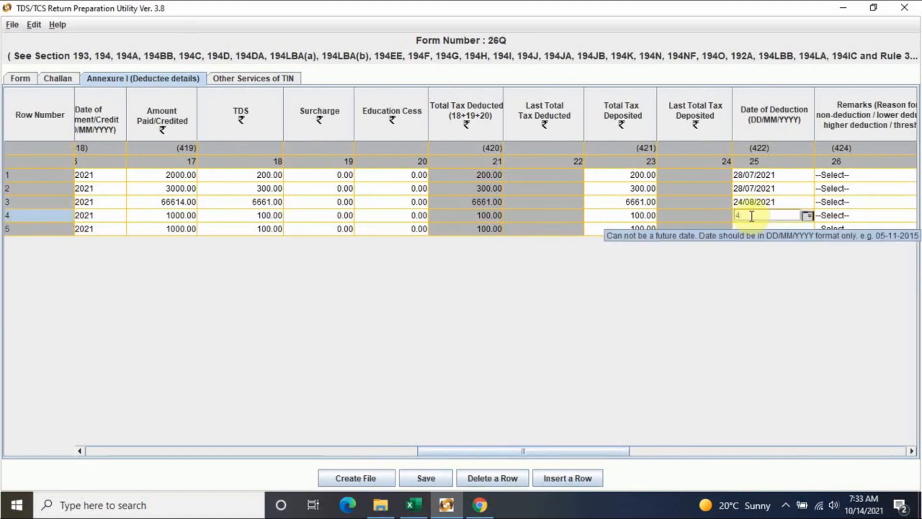
{"action": "type", "text": "24/08/2021"}
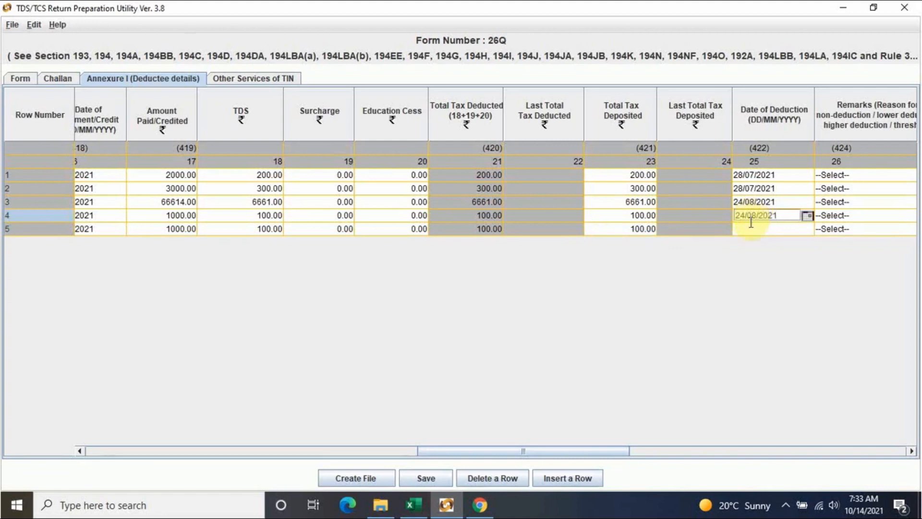
{"action": "left_click", "coordinate": [782, 229]}
- Set row 5's Date of Deduction to 24/09/2021 and commit the cell
{"action": "left_click_drag", "start_coordinate": [621, 452], "coordinate": [564, 455]}
{"action": "left_click_drag", "start_coordinate": [469, 451], "coordinate": [524, 443]}
{"action": "key", "text": "F2"}
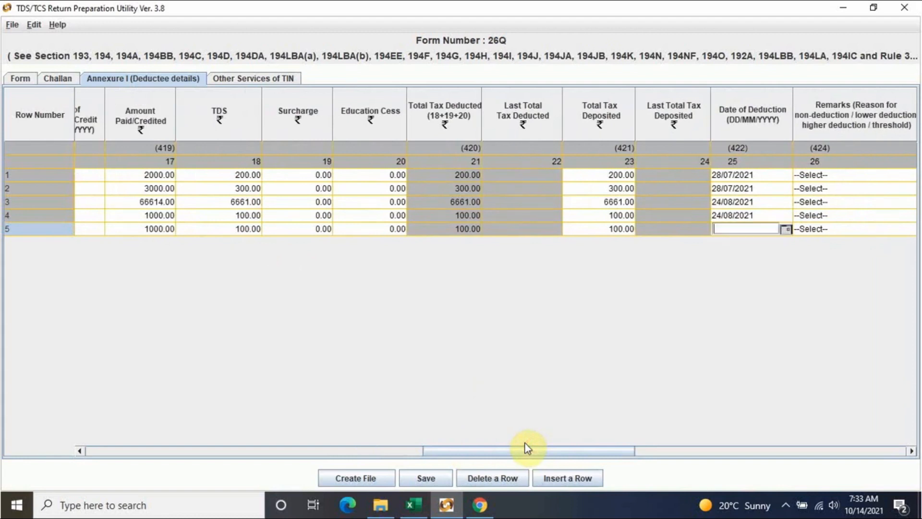
{"action": "type", "text": "24/09/2021"}
{"action": "left_click_drag", "start_coordinate": [860, 226], "coordinate": [862, 220]}
{"action": "key", "text": "Up"}
{"action": "key", "text": "Up"}
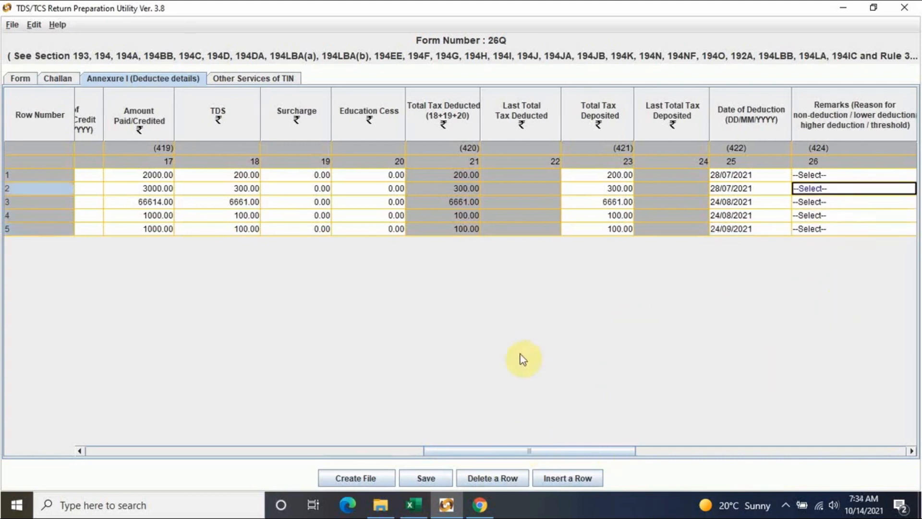
- Browse File Explorer to the ppt folder on drive D:
{"action": "left_click", "coordinate": [380, 504]}
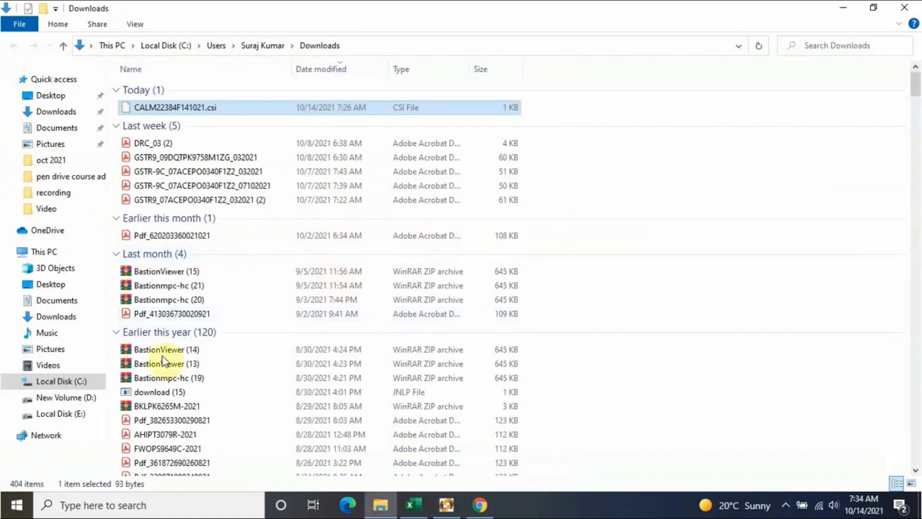
{"action": "left_click", "coordinate": [71, 397]}
{"action": "double_click", "coordinate": [154, 117]}
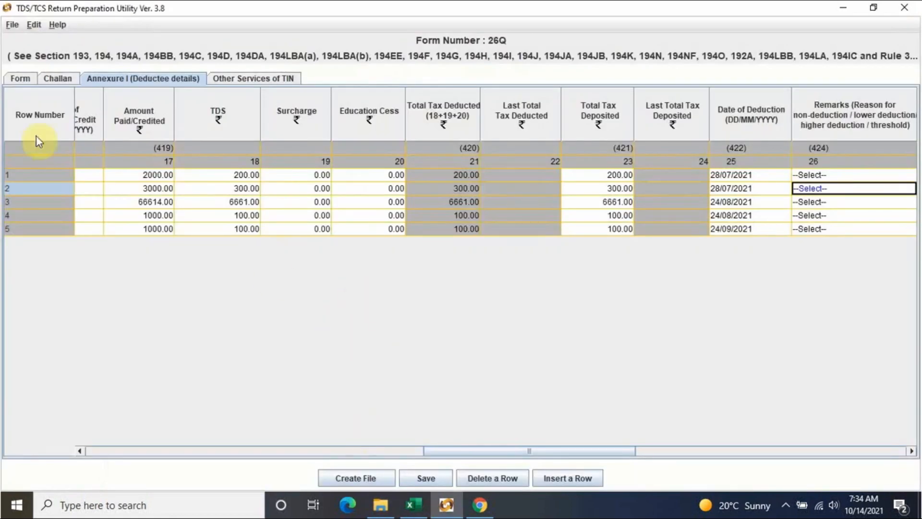
- Regenerate and validate the 26Q return file, overwriting the old output, and dismiss the success messages
{"action": "left_click", "coordinate": [22, 81]}
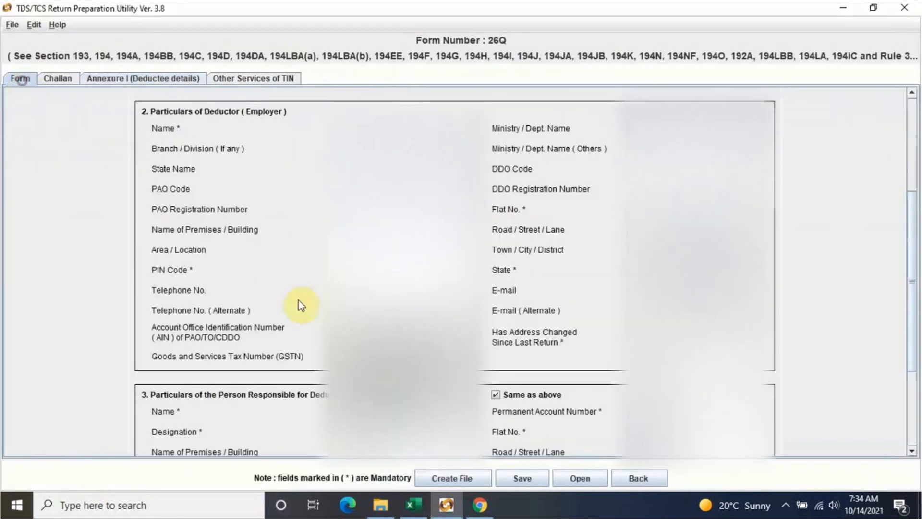
{"action": "left_click", "coordinate": [453, 478]}
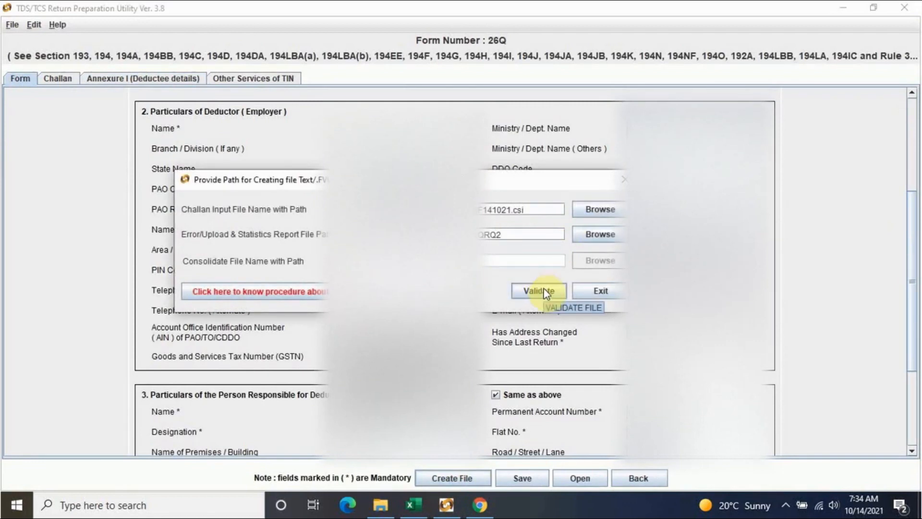
{"action": "left_click", "coordinate": [544, 291]}
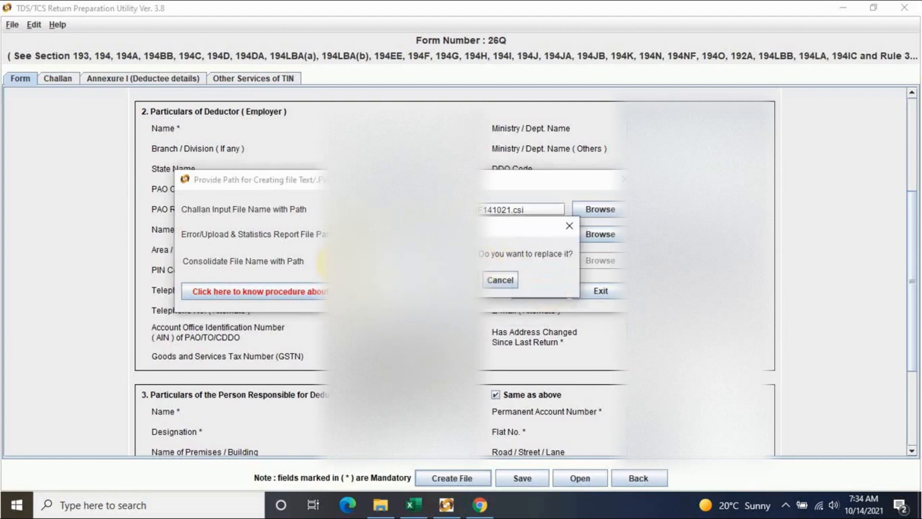
{"action": "left_click", "coordinate": [421, 280]}
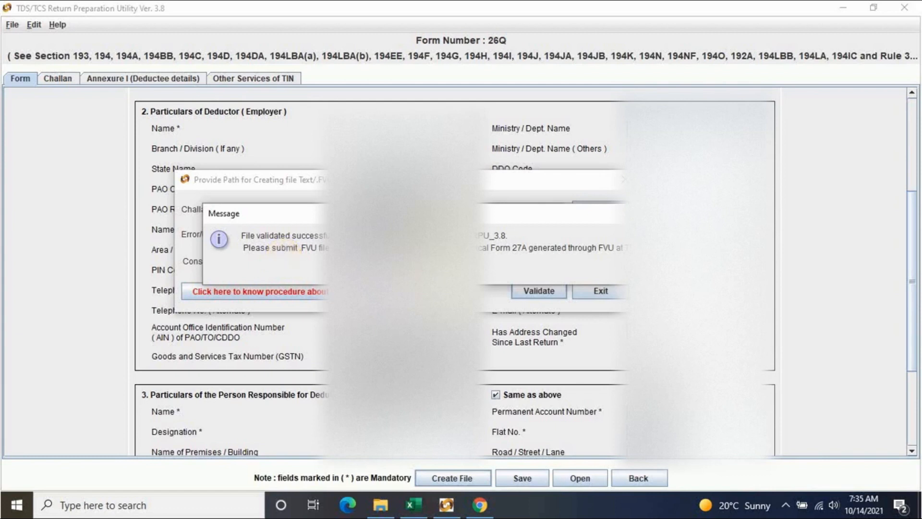
{"action": "key", "text": "Return"}
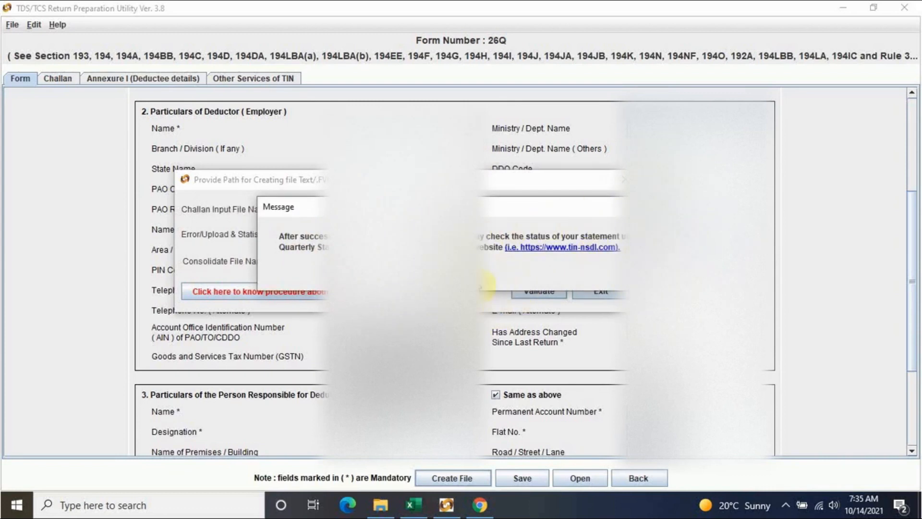
{"action": "key", "text": "alt+Tab"}
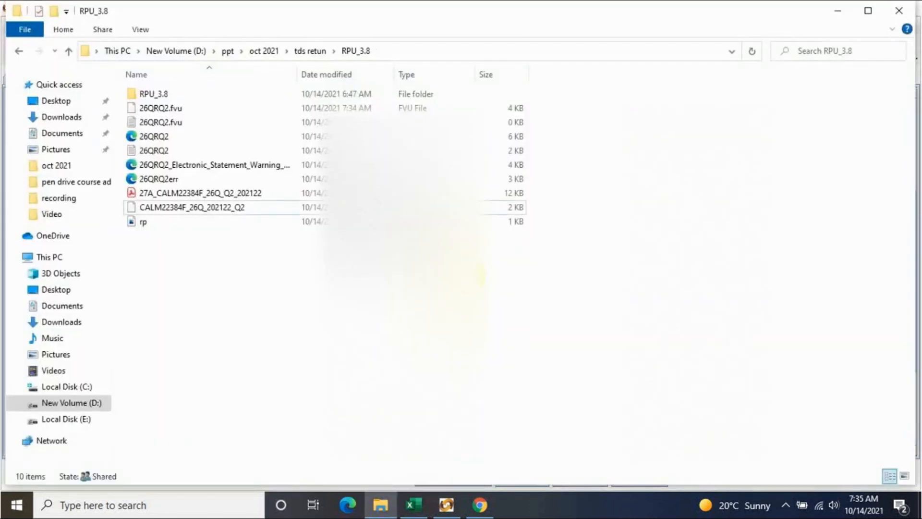
{"action": "left_click", "coordinate": [163, 105]}
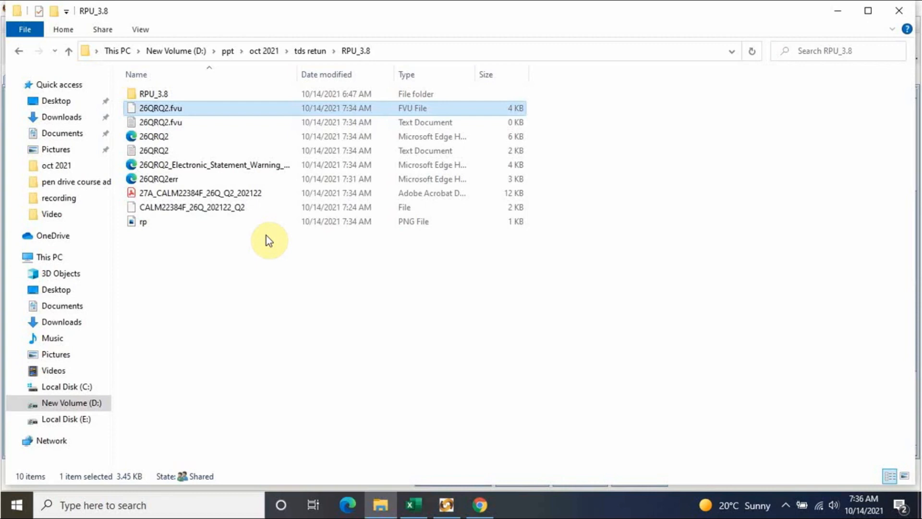
{"action": "left_click", "coordinate": [479, 505]}
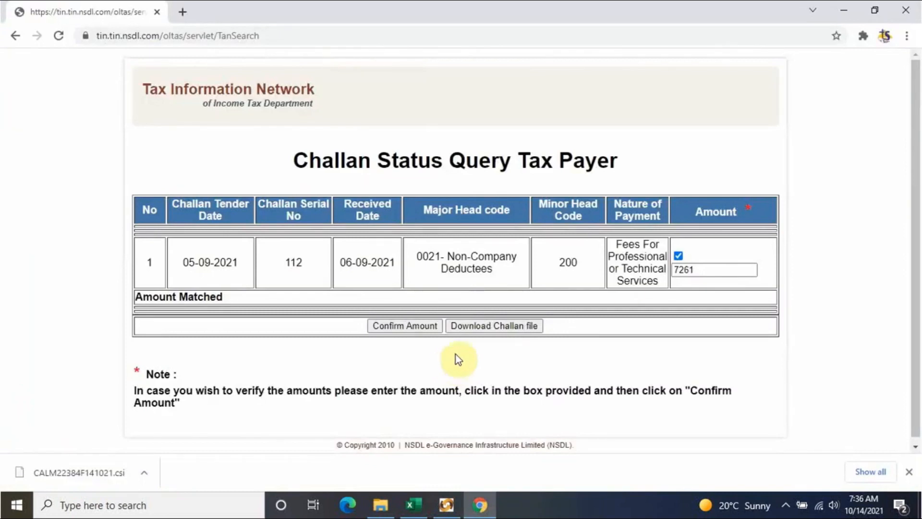
{"action": "left_click", "coordinate": [416, 505]}
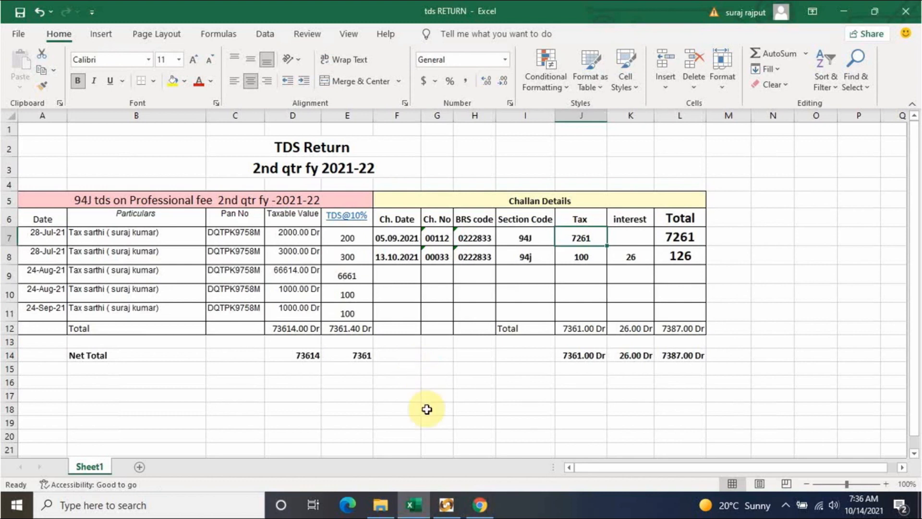
{"action": "left_click", "coordinate": [478, 504]}
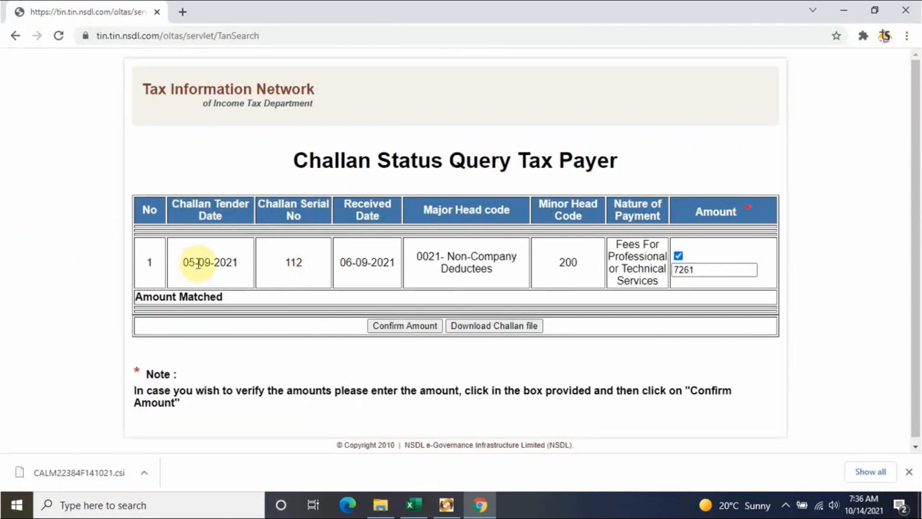
{"action": "left_click", "coordinate": [368, 509]}
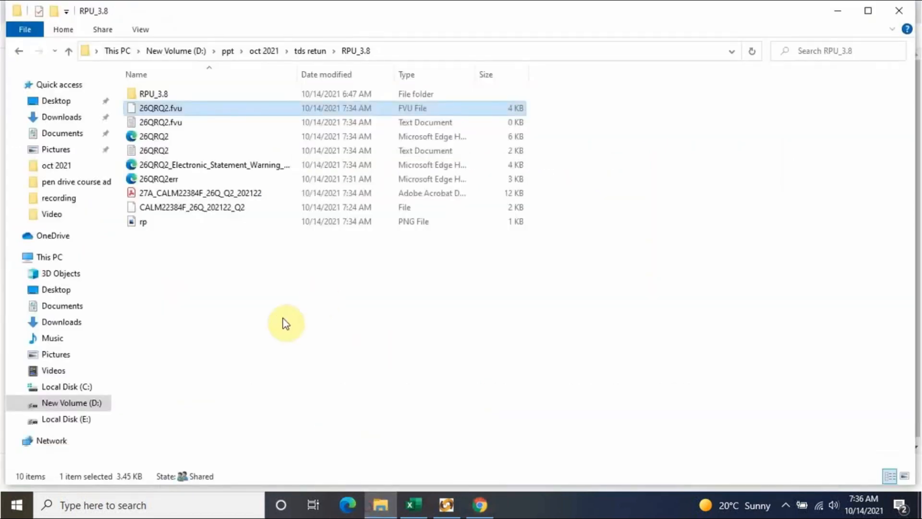
- Pack 26QRQ2.fvu into a new ZIP archive named 26QRQ2 and select it
{"action": "left_click", "coordinate": [177, 108]}
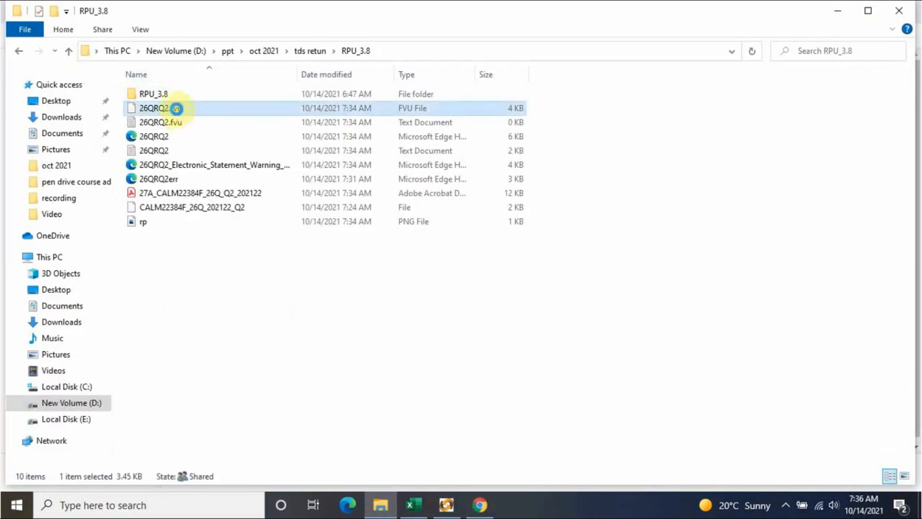
{"action": "right_click", "coordinate": [177, 108]}
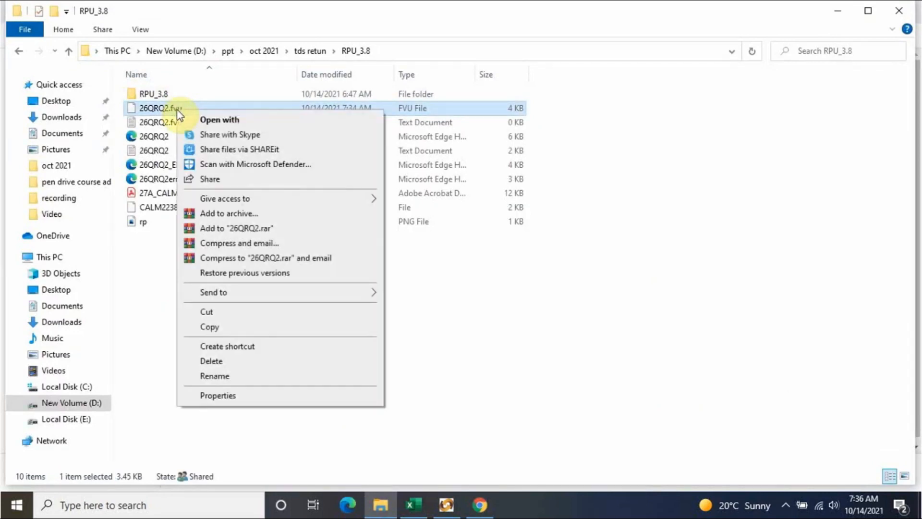
{"action": "left_click", "coordinate": [225, 212]}
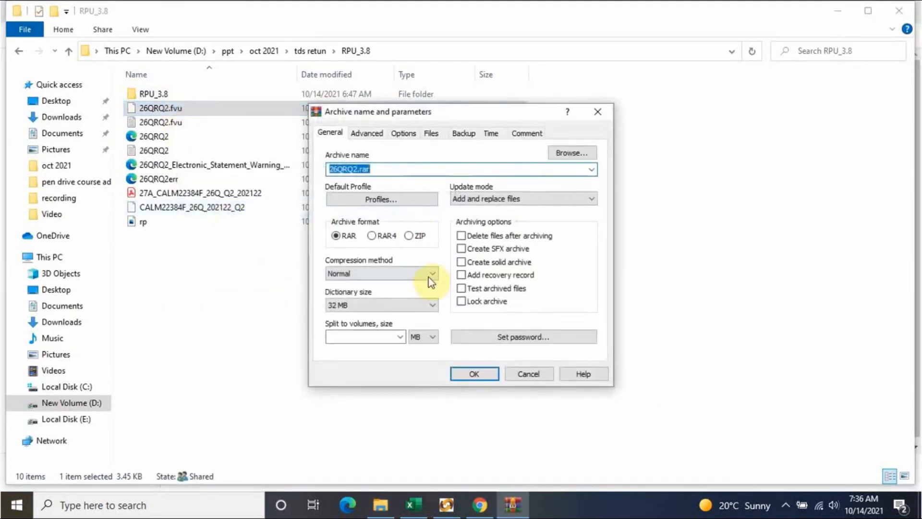
{"action": "left_click", "coordinate": [409, 236]}
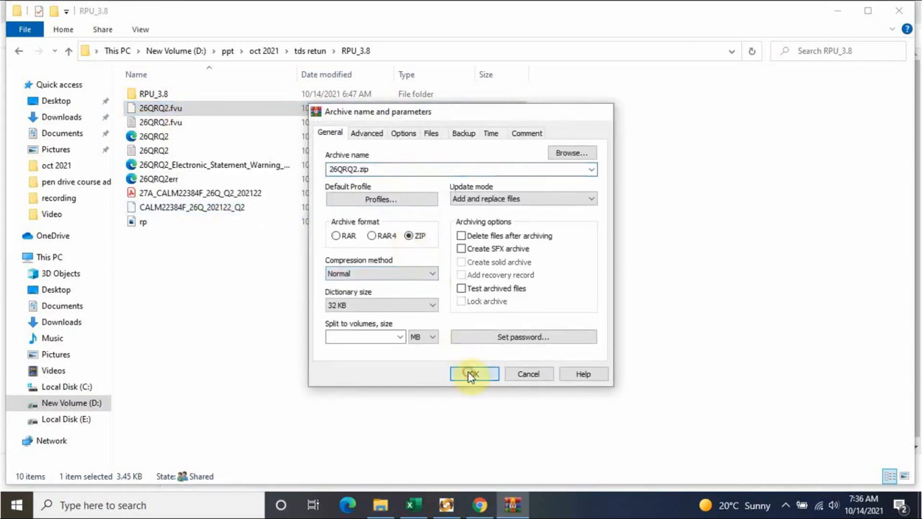
{"action": "left_click", "coordinate": [472, 374]}
{"action": "left_click", "coordinate": [311, 308]}
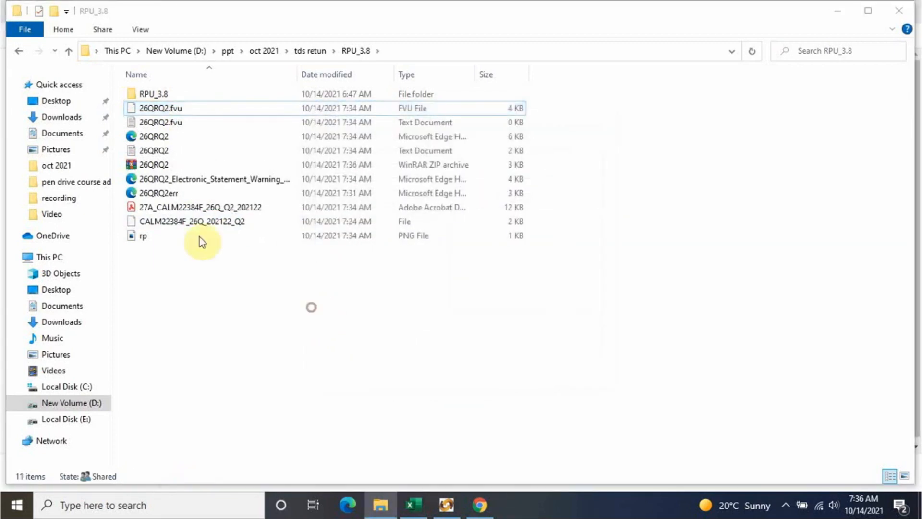
{"action": "left_click", "coordinate": [177, 164]}
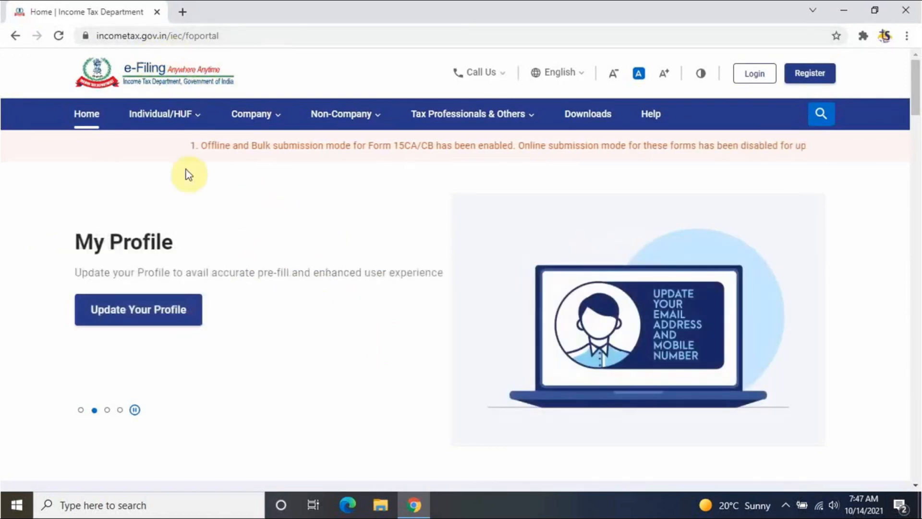
- Open the e-Filing login page and enter the TDS account's user ID
{"action": "left_click", "coordinate": [754, 74]}
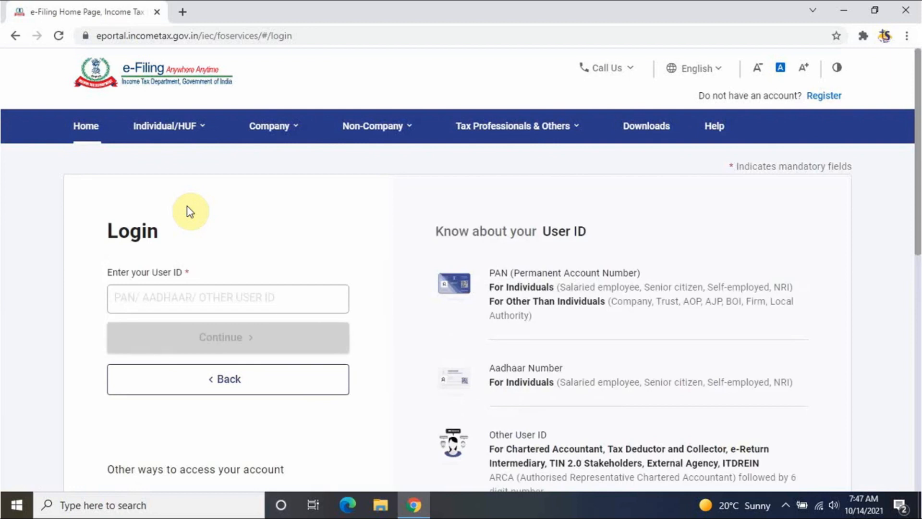
{"action": "left_click", "coordinate": [192, 298]}
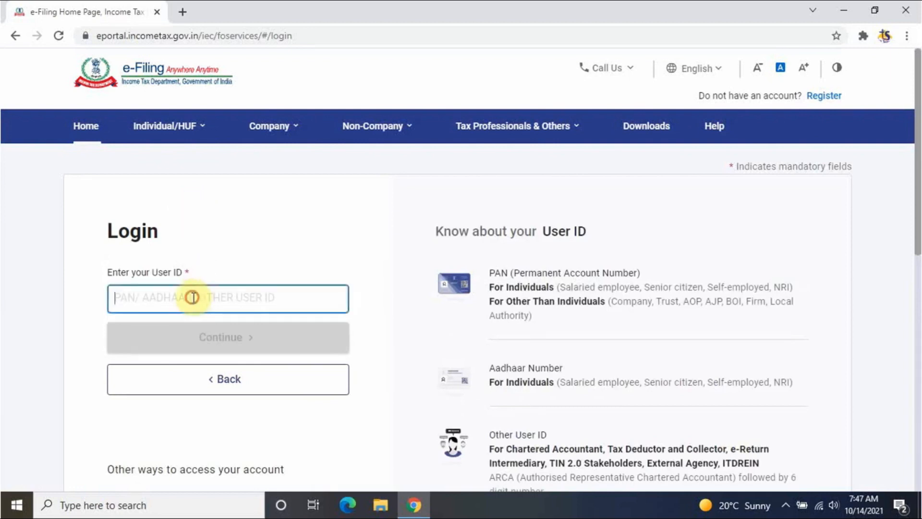
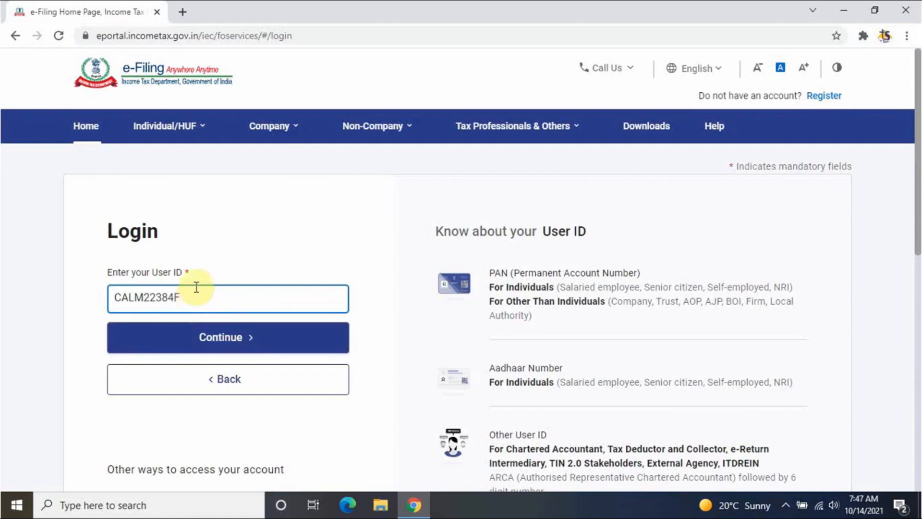
{"action": "left_click", "coordinate": [239, 202]}
{"action": "left_click", "coordinate": [262, 338]}
- Enter the account password, accept the secure access message, and log in despite the other session
{"action": "scroll", "coordinate": [214, 338], "scroll_direction": "down", "scroll_amount": 3}
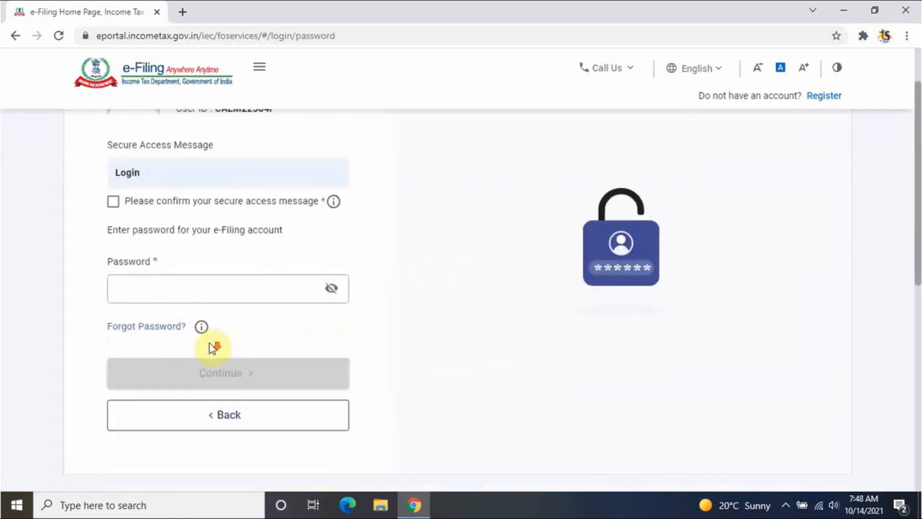
{"action": "left_click", "coordinate": [195, 292]}
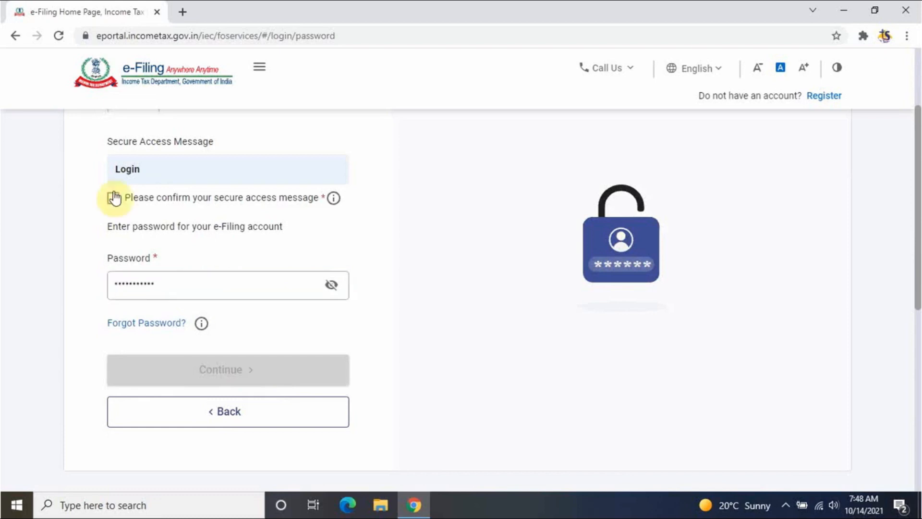
{"action": "left_click", "coordinate": [115, 198]}
{"action": "left_click", "coordinate": [277, 379]}
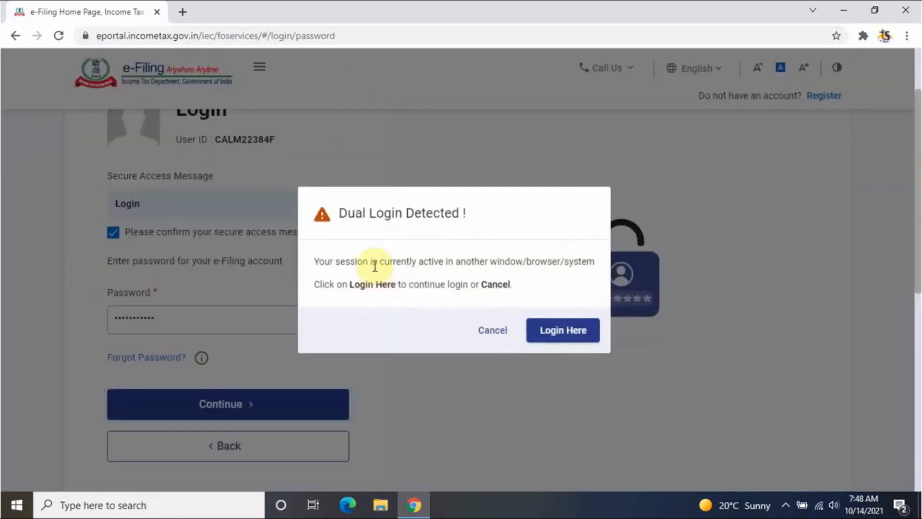
{"action": "left_click", "coordinate": [562, 330]}
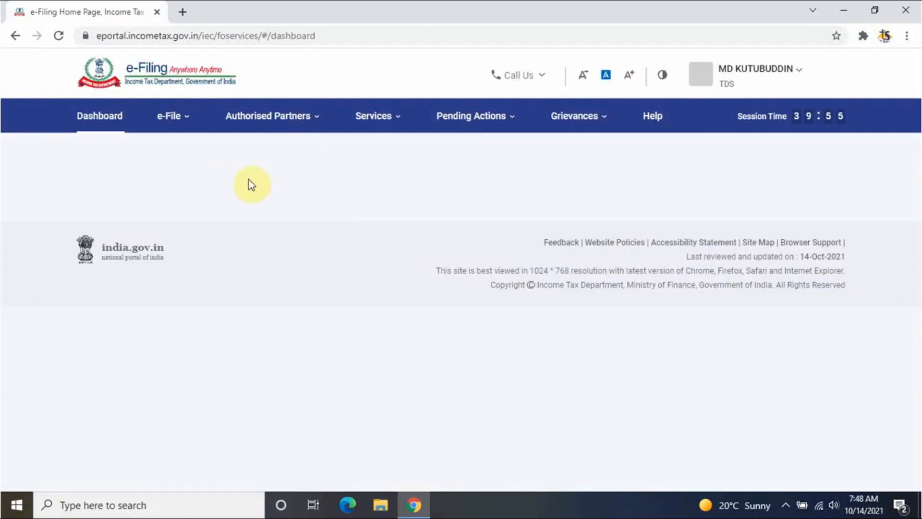
- Start a Form TDS upload via e-File > Income Tax Forms > File Income Tax Forms
{"action": "left_click", "coordinate": [183, 124]}
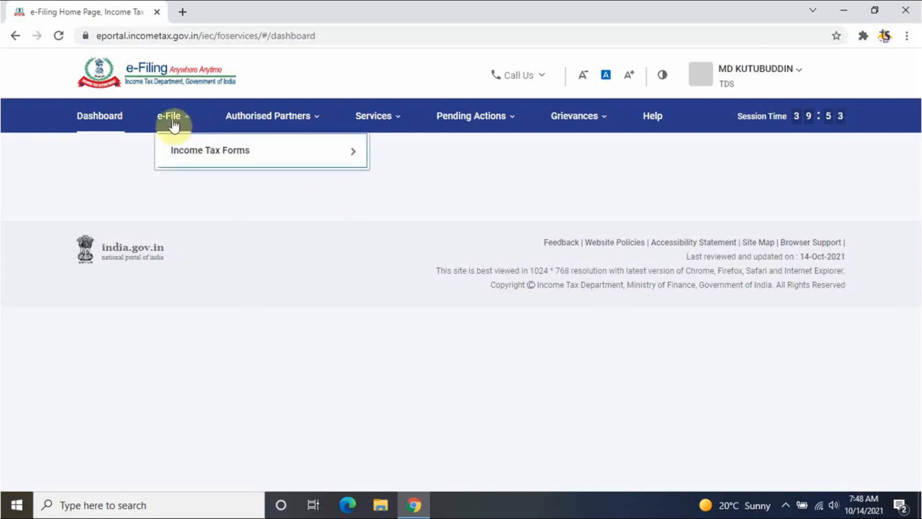
{"action": "mouse_move", "coordinate": [218, 154]}
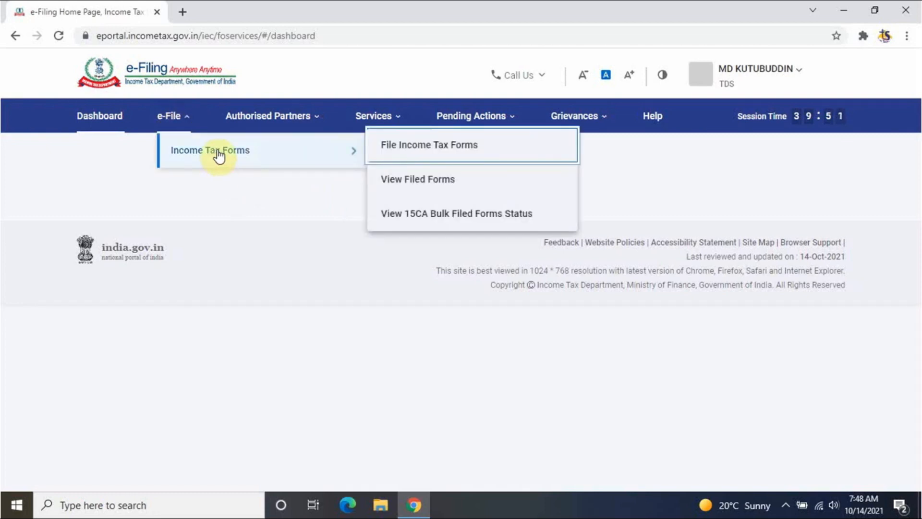
{"action": "left_click", "coordinate": [427, 152]}
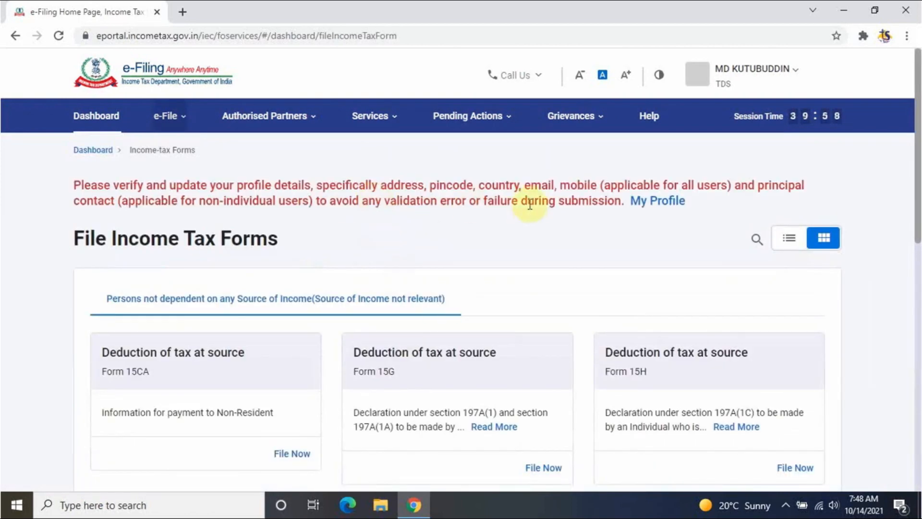
{"action": "scroll", "coordinate": [490, 254], "scroll_direction": "down", "scroll_amount": 10}
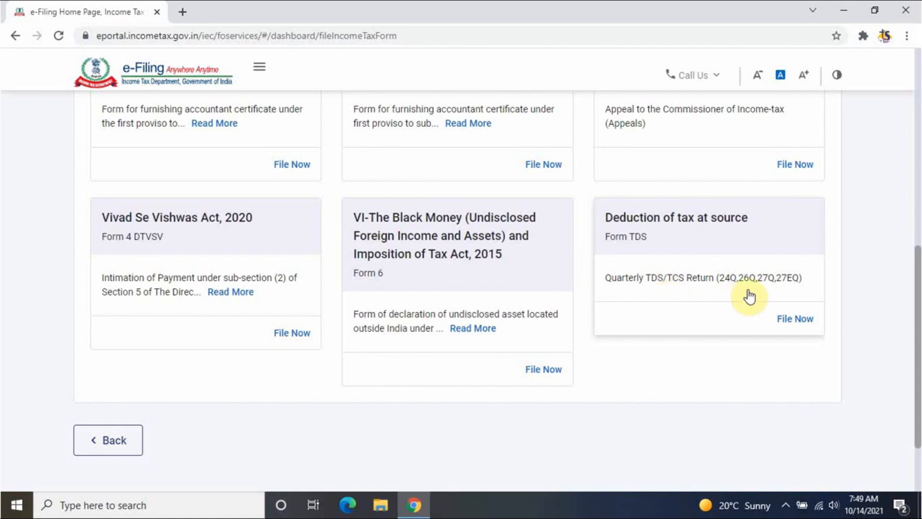
{"action": "left_click", "coordinate": [795, 319]}
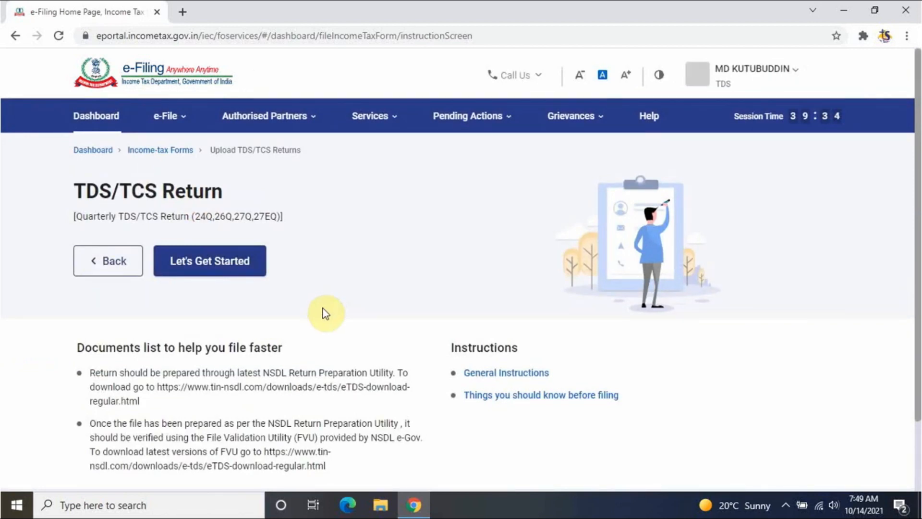
{"action": "scroll", "coordinate": [325, 330], "scroll_direction": "down", "scroll_amount": 2}
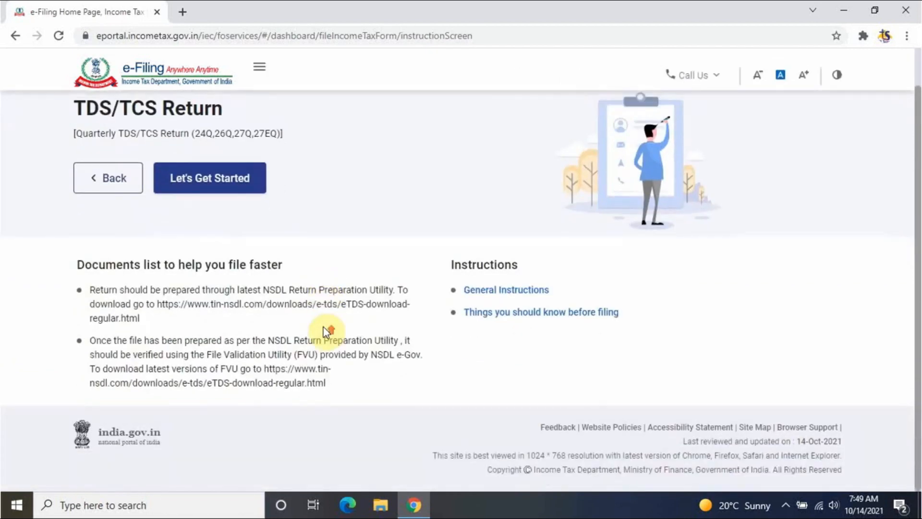
{"action": "scroll", "coordinate": [326, 330], "scroll_direction": "up", "scroll_amount": 2}
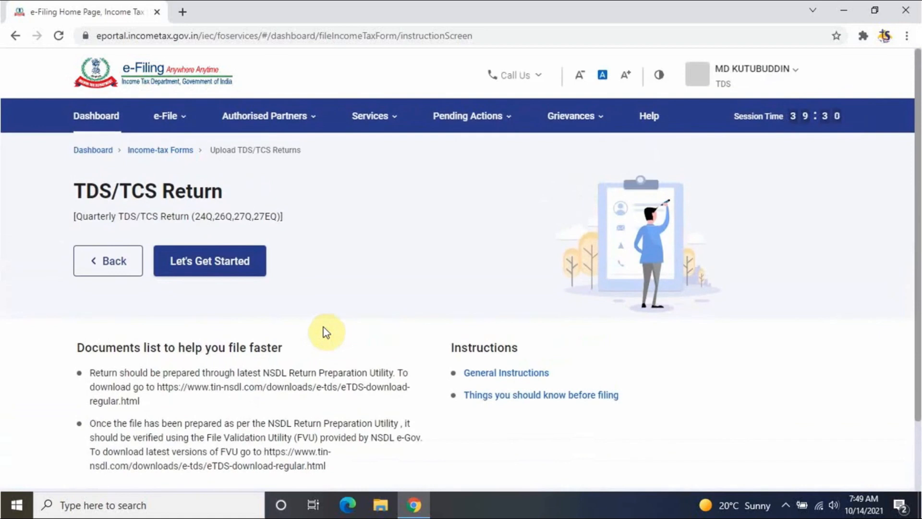
{"action": "scroll", "coordinate": [325, 332], "scroll_direction": "down", "scroll_amount": 2}
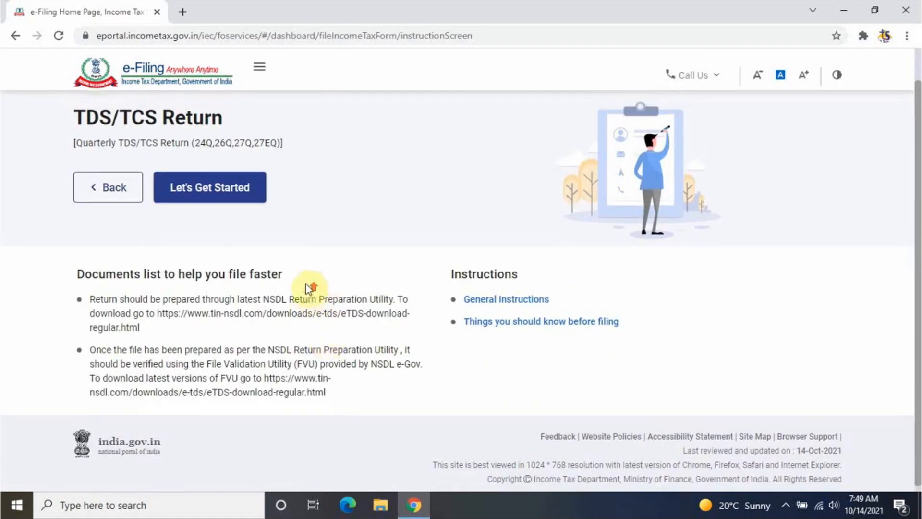
{"action": "scroll", "coordinate": [220, 269], "scroll_direction": "up", "scroll_amount": 2}
{"action": "left_click", "coordinate": [220, 269]}
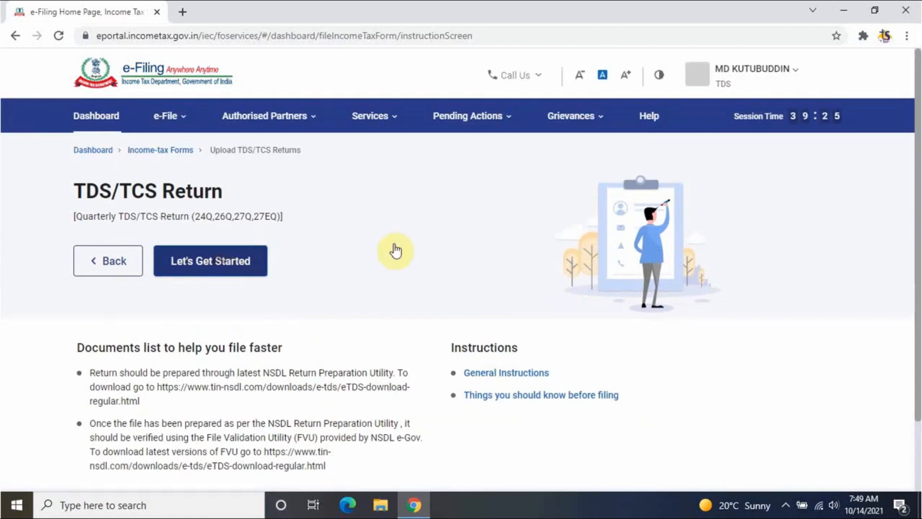
- Set the return to Form 26Q, financial year 2021-22, quarter Q2, upload type Regular
{"action": "left_click", "coordinate": [184, 238]}
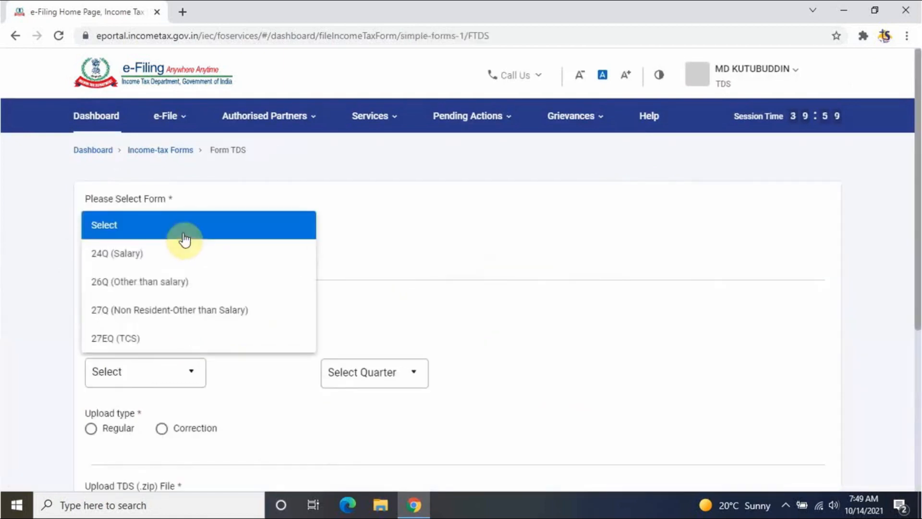
{"action": "left_click", "coordinate": [155, 287]}
{"action": "scroll", "coordinate": [200, 324], "scroll_direction": "down", "scroll_amount": 3}
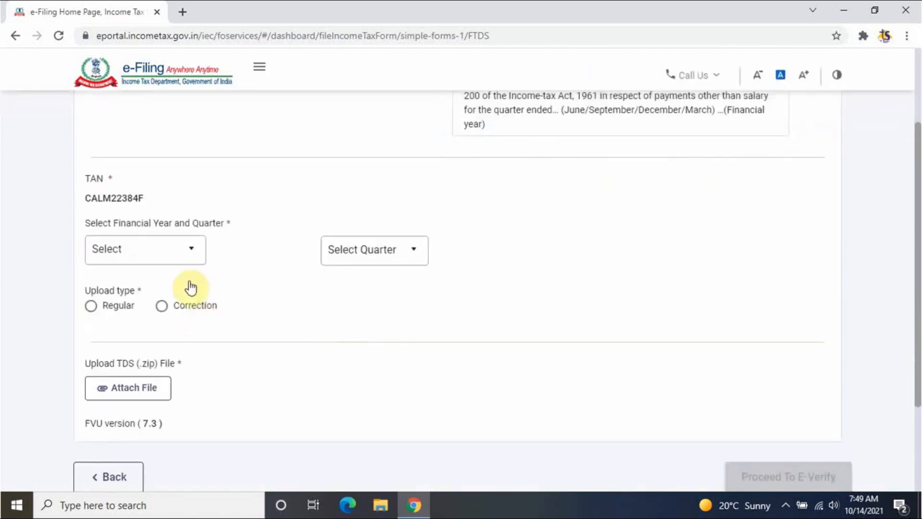
{"action": "left_click", "coordinate": [169, 249]}
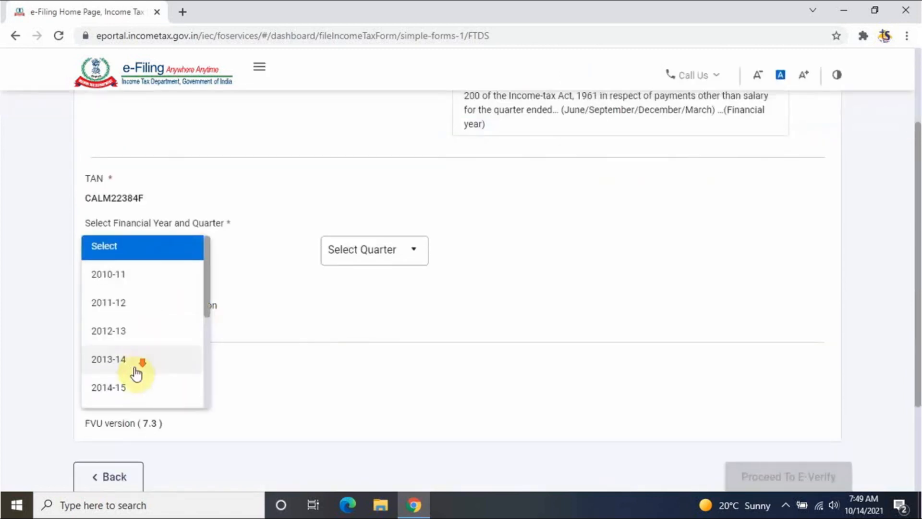
{"action": "scroll", "coordinate": [135, 372], "scroll_direction": "down", "scroll_amount": 4}
{"action": "left_click", "coordinate": [122, 396]}
{"action": "left_click", "coordinate": [269, 274]}
{"action": "left_click", "coordinate": [365, 250]}
{"action": "left_click", "coordinate": [346, 309]}
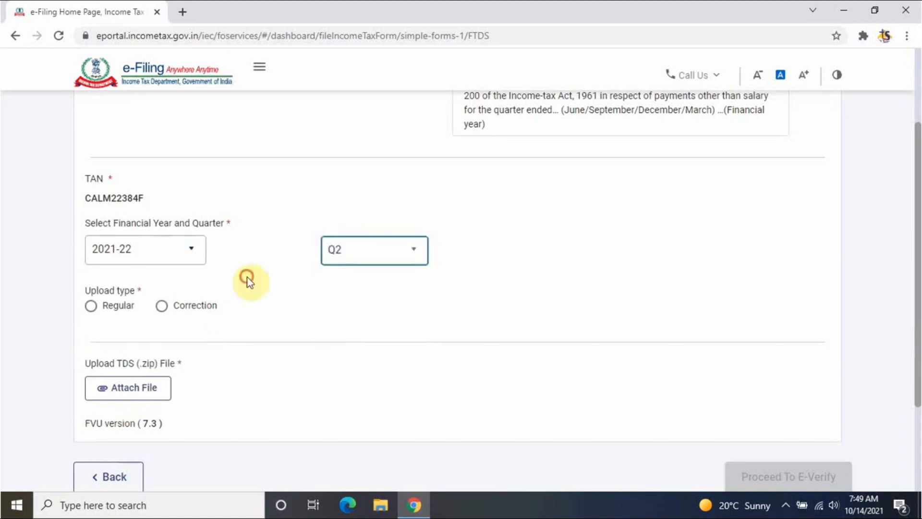
{"action": "left_click", "coordinate": [86, 306]}
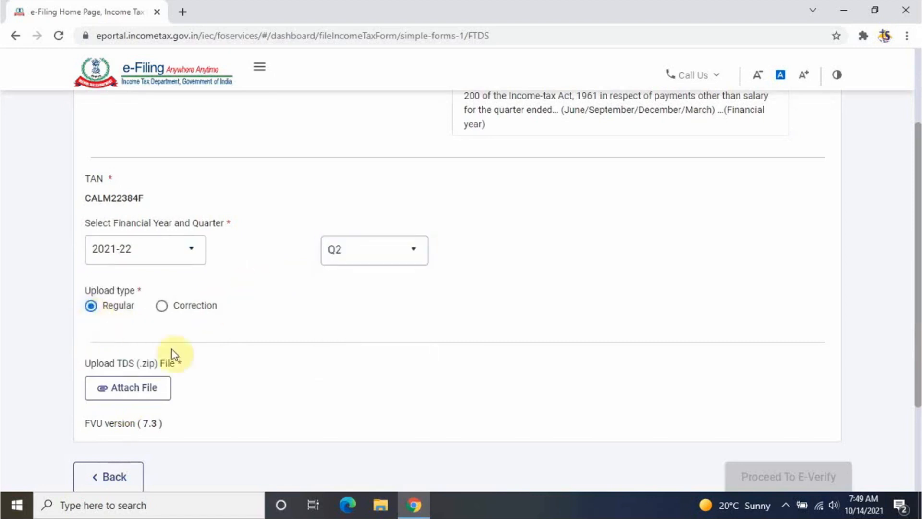
{"action": "scroll", "coordinate": [173, 353], "scroll_direction": "down", "scroll_amount": 3}
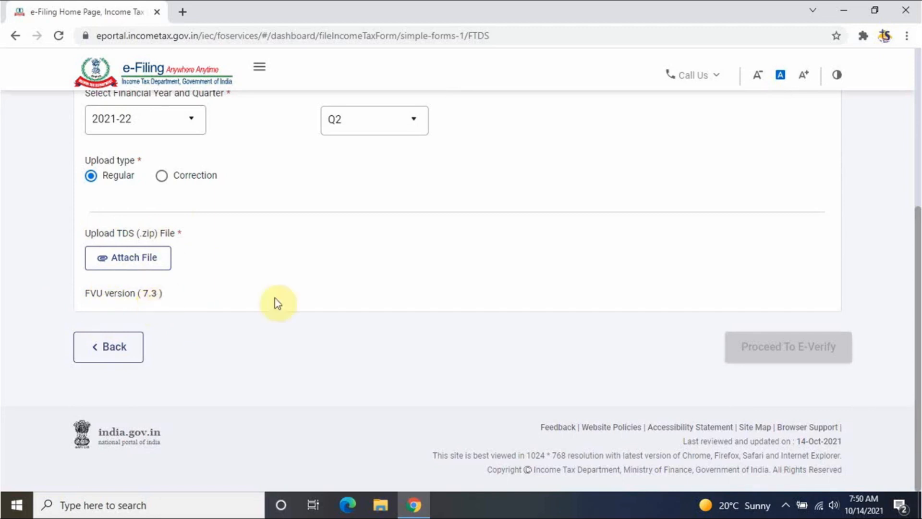
- Check the prepared return files folder, then open the file chooser to attach the ZIP
{"action": "left_click", "coordinate": [382, 505]}
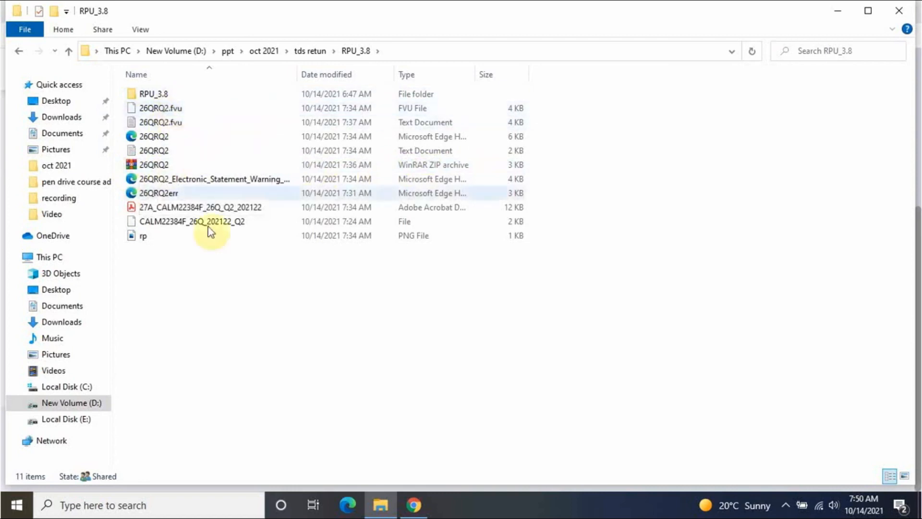
{"action": "left_click", "coordinate": [412, 505]}
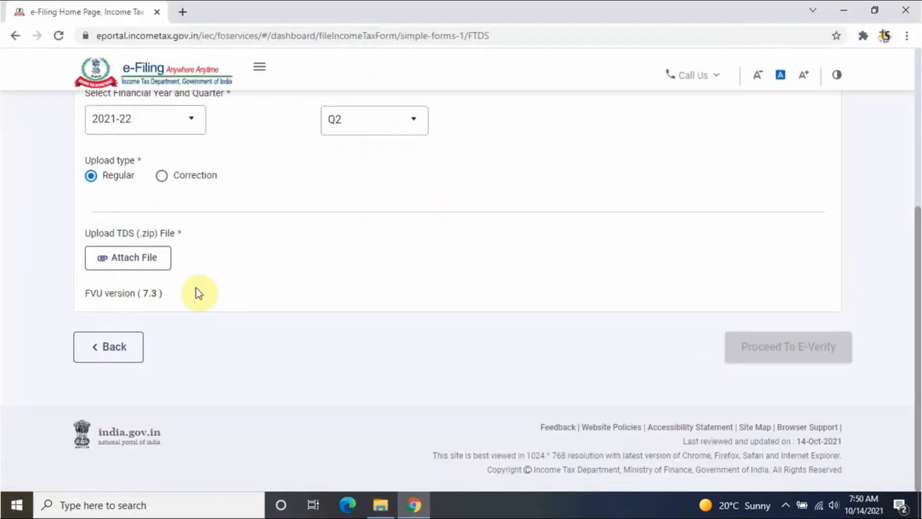
{"action": "scroll", "coordinate": [232, 307], "scroll_direction": "up", "scroll_amount": 3}
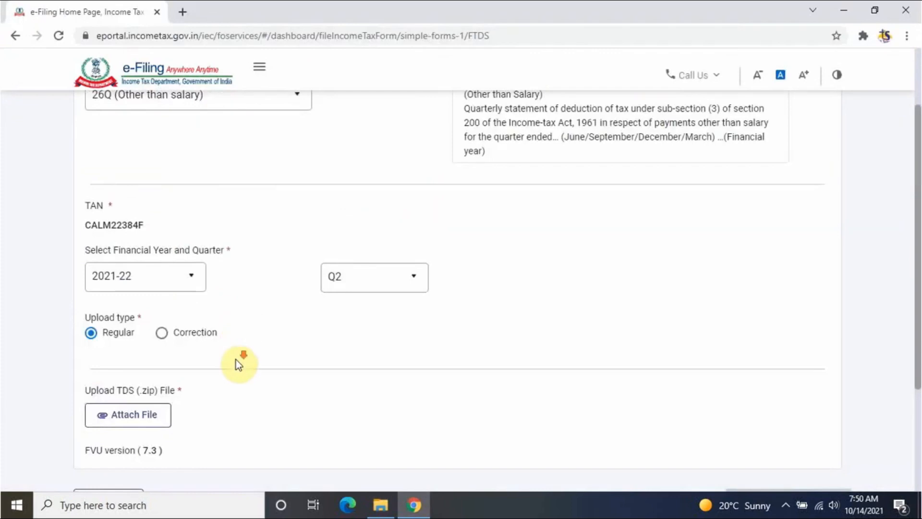
{"action": "scroll", "coordinate": [237, 360], "scroll_direction": "down", "scroll_amount": 3}
{"action": "left_click", "coordinate": [122, 257]}
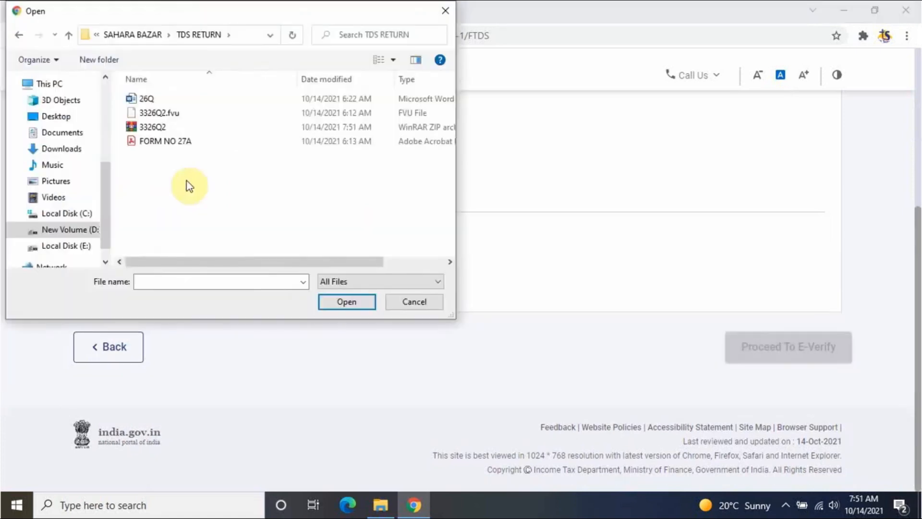
- Attach the 3326Q2 archive and confirm proceeding to e-verification
{"action": "left_click", "coordinate": [192, 126]}
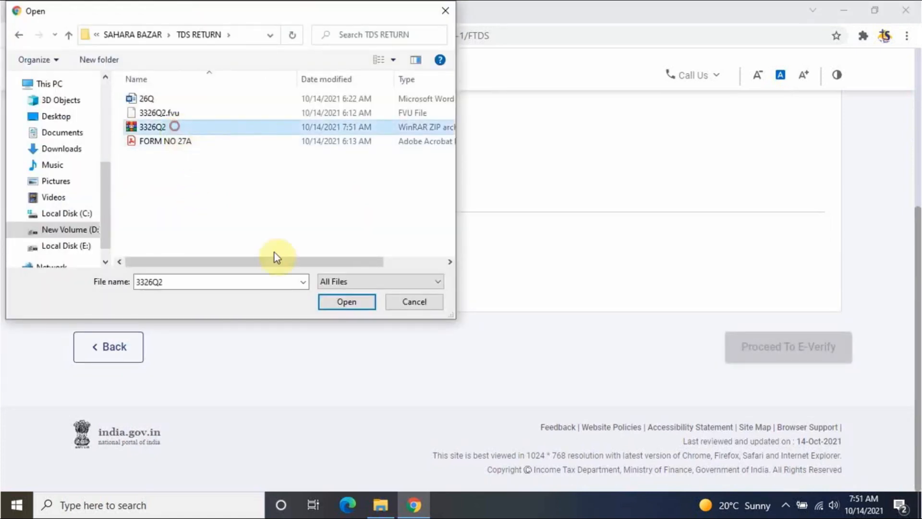
{"action": "left_click", "coordinate": [333, 301]}
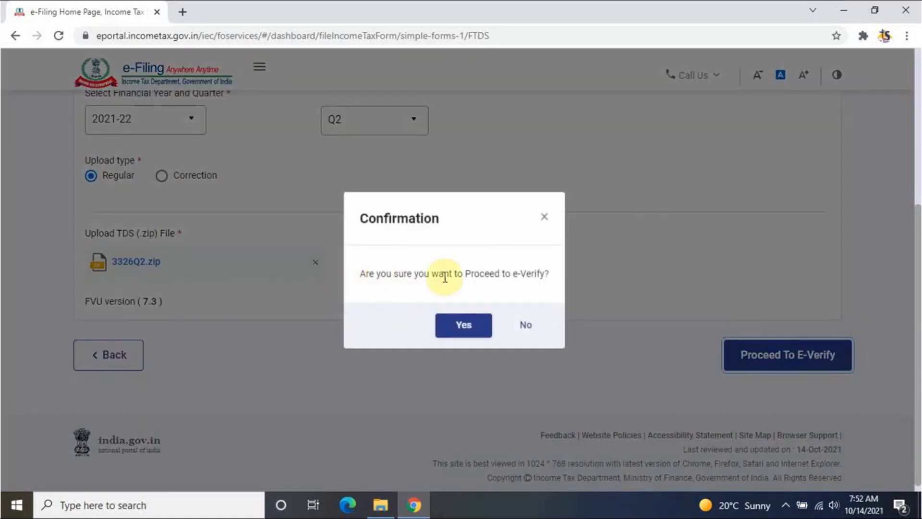
{"action": "left_click", "coordinate": [461, 330]}
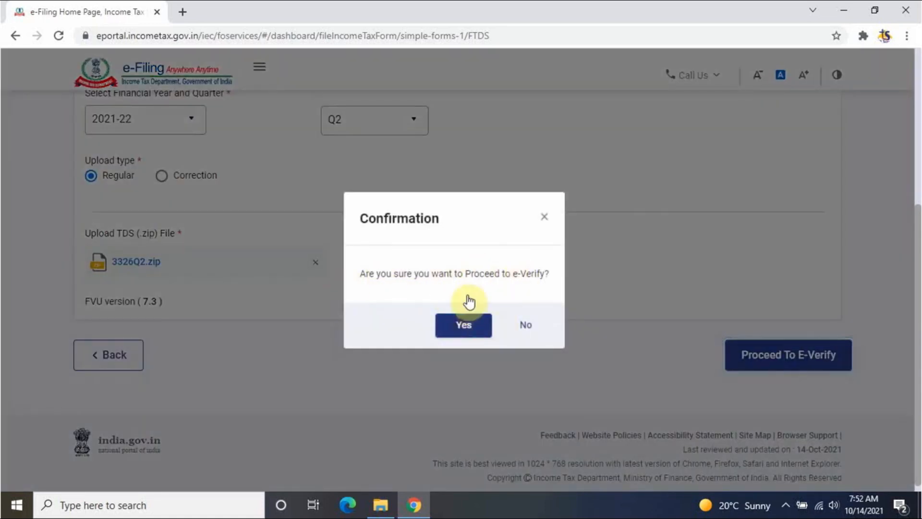
- Choose Digital Signature Certificate as the e-verification method and continue
{"action": "scroll", "coordinate": [468, 295], "scroll_direction": "down", "scroll_amount": 7}
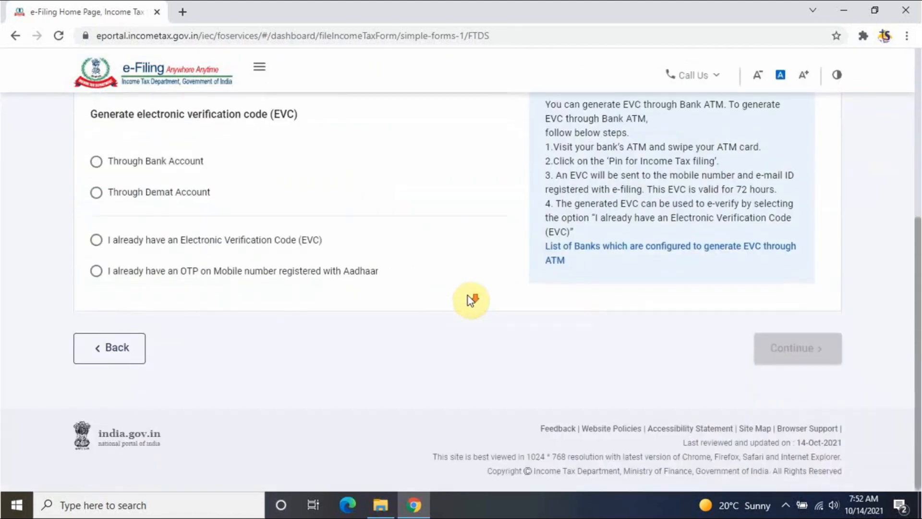
{"action": "scroll", "coordinate": [467, 295], "scroll_direction": "up", "scroll_amount": 3}
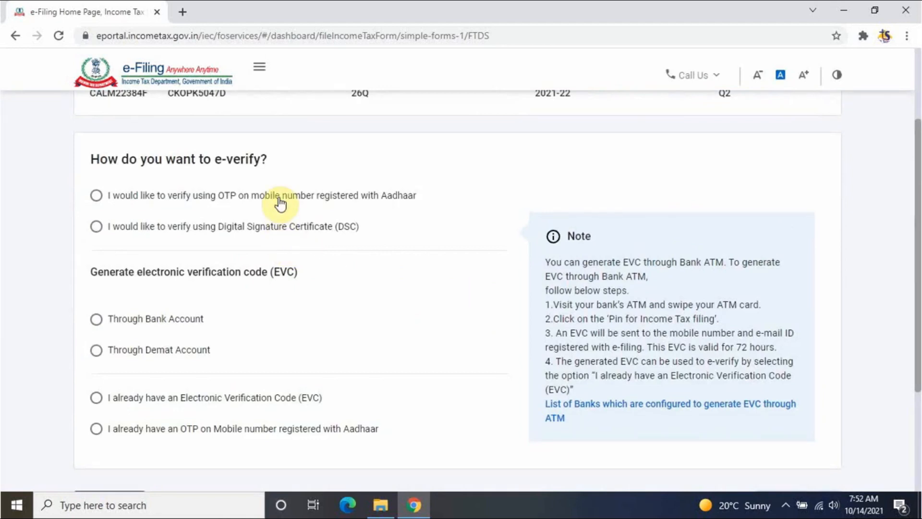
{"action": "left_click", "coordinate": [98, 228]}
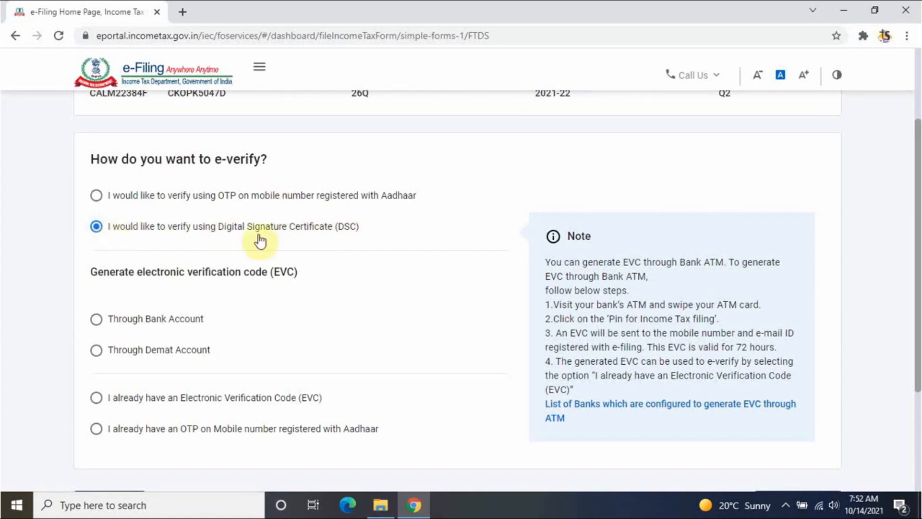
{"action": "scroll", "coordinate": [460, 312], "scroll_direction": "down", "scroll_amount": 3}
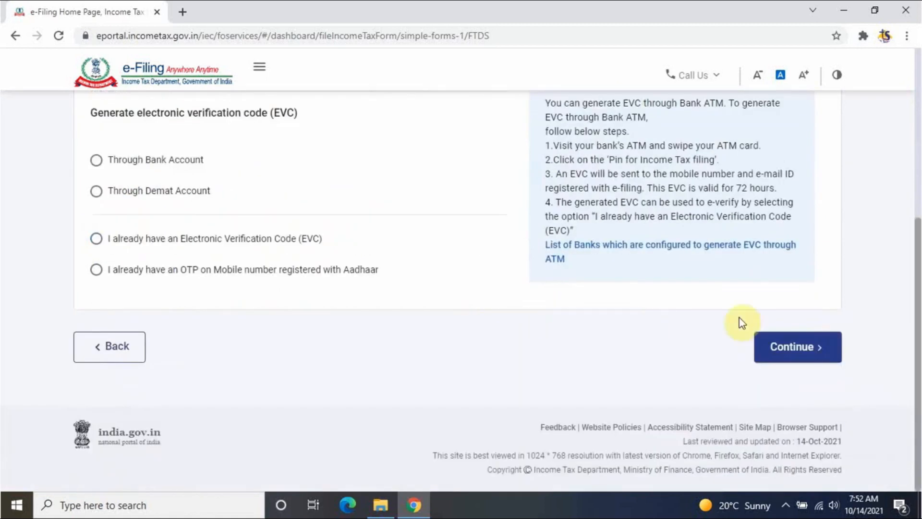
{"action": "left_click", "coordinate": [796, 347]}
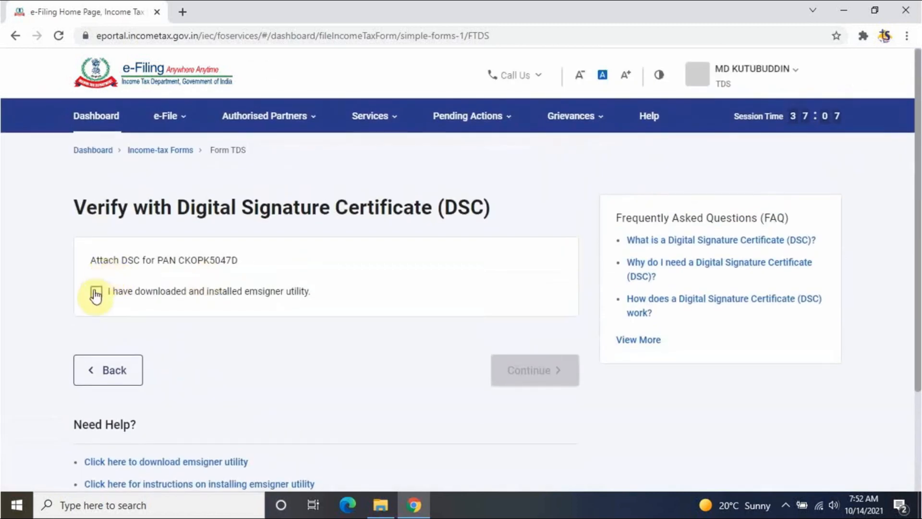
- Confirm the emsigner utility is installed and proceed to the DSC signing form
{"action": "left_click", "coordinate": [96, 294]}
{"action": "scroll", "coordinate": [240, 328], "scroll_direction": "down", "scroll_amount": 3}
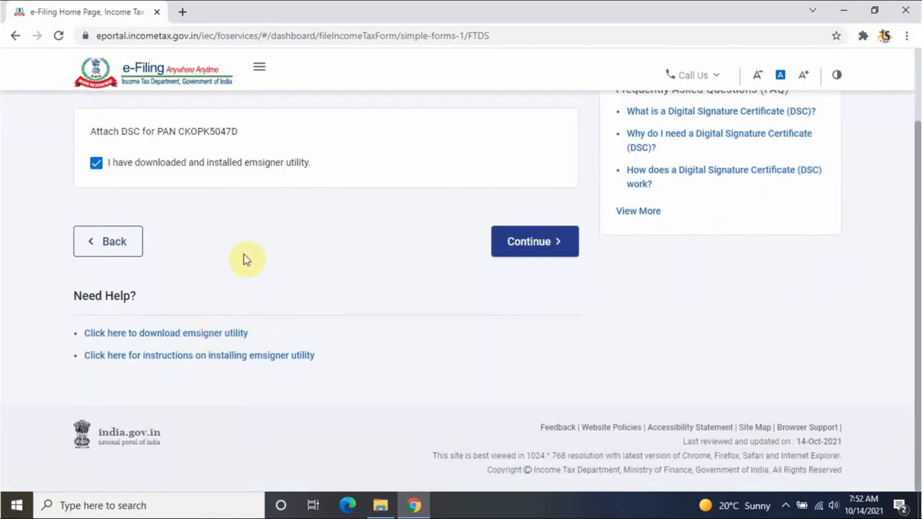
{"action": "scroll", "coordinate": [244, 248], "scroll_direction": "up", "scroll_amount": 3}
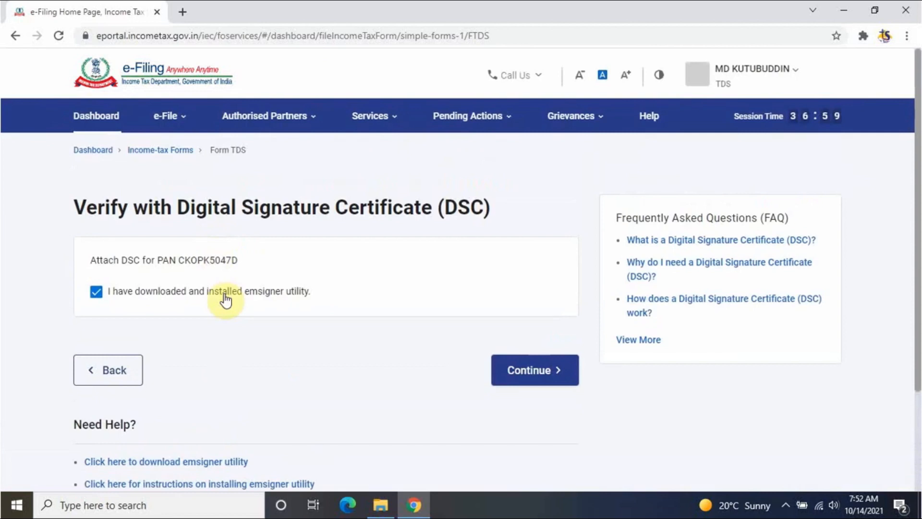
{"action": "left_click", "coordinate": [114, 369]}
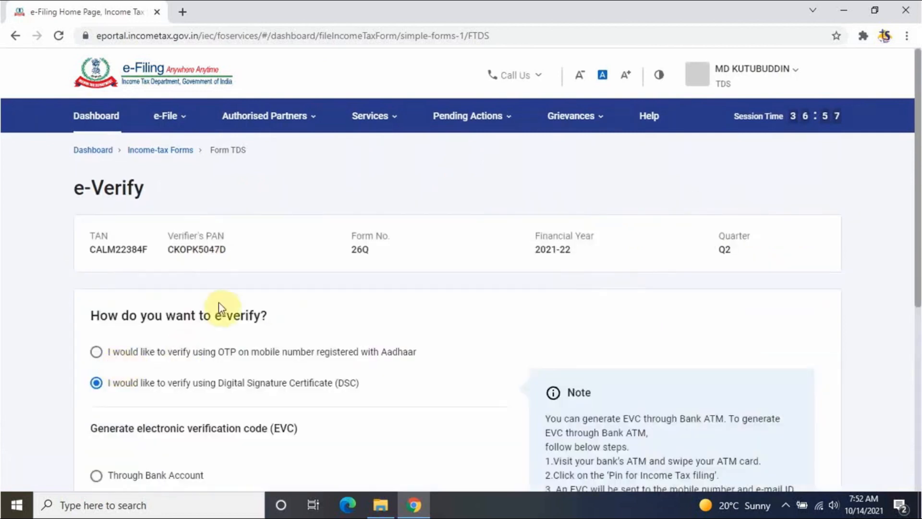
{"action": "scroll", "coordinate": [219, 303], "scroll_direction": "down", "scroll_amount": 1}
{"action": "scroll", "coordinate": [218, 301], "scroll_direction": "down", "scroll_amount": 3}
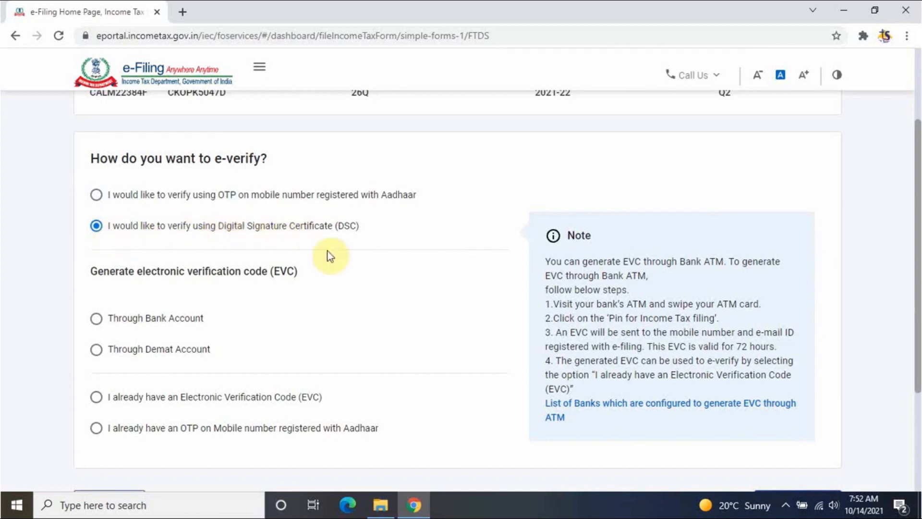
{"action": "scroll", "coordinate": [384, 288], "scroll_direction": "down", "scroll_amount": 3}
{"action": "left_click", "coordinate": [795, 362]}
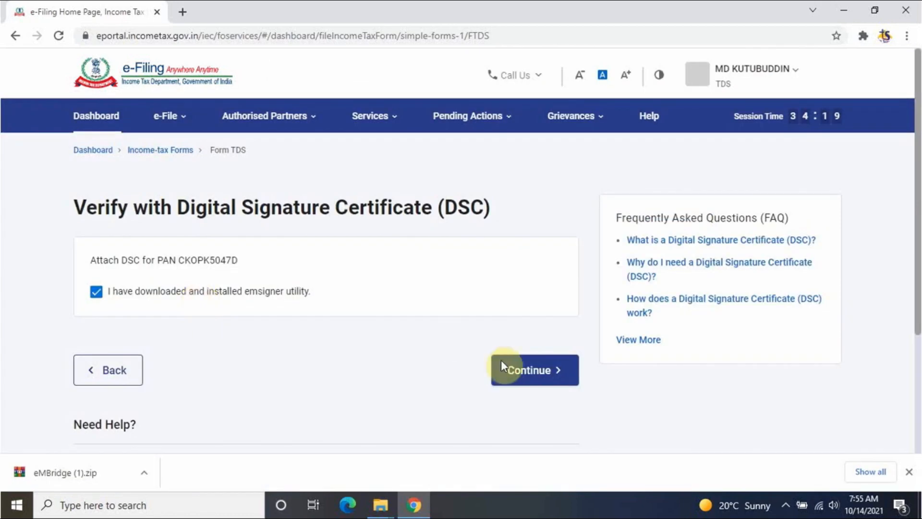
{"action": "left_click", "coordinate": [503, 367]}
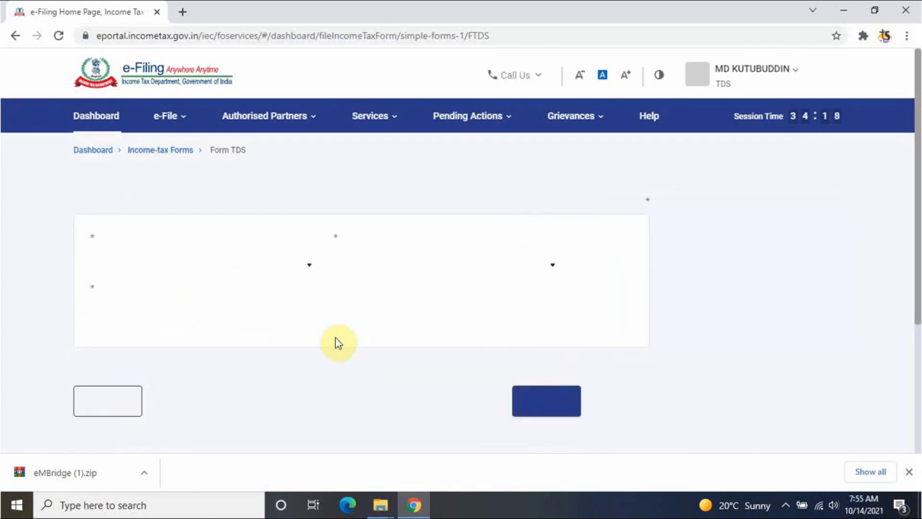
- Sign the return with the ePass2003 provider, its certificate and the token password
{"action": "left_click", "coordinate": [245, 310]}
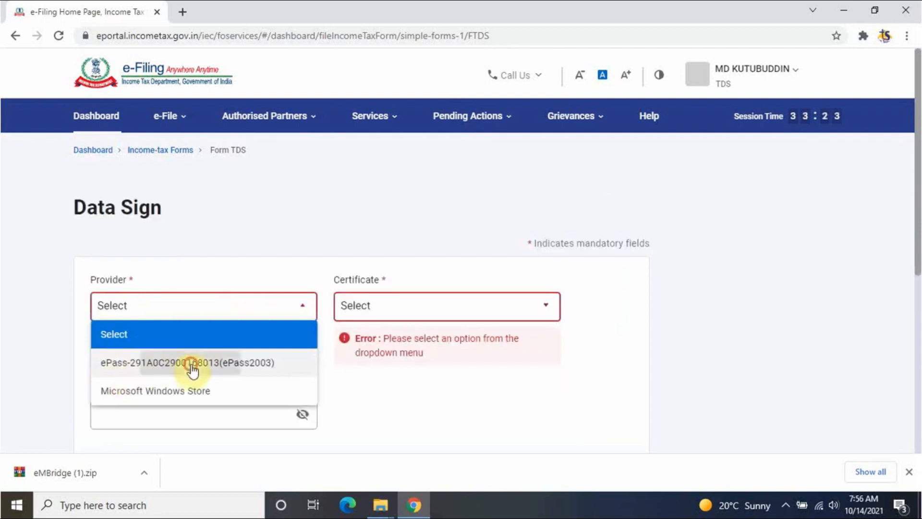
{"action": "left_click", "coordinate": [192, 365]}
{"action": "left_click", "coordinate": [399, 308]}
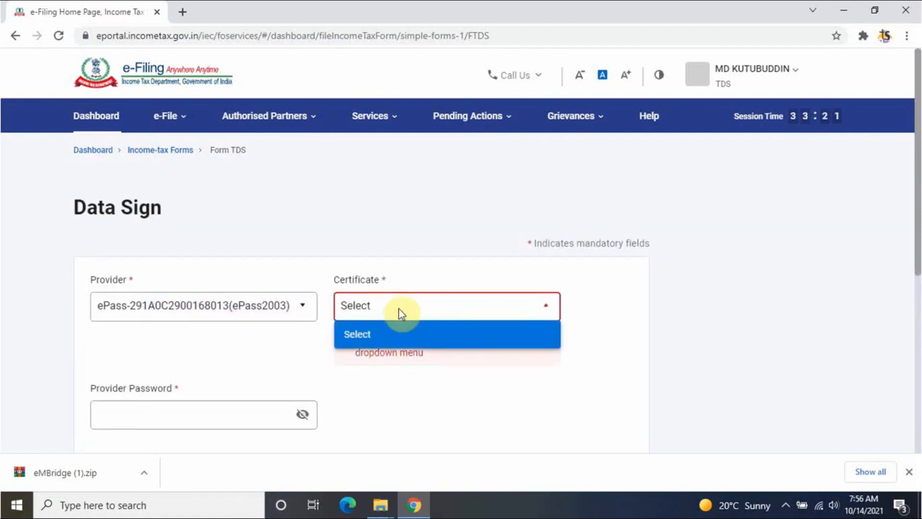
{"action": "left_click", "coordinate": [410, 369]}
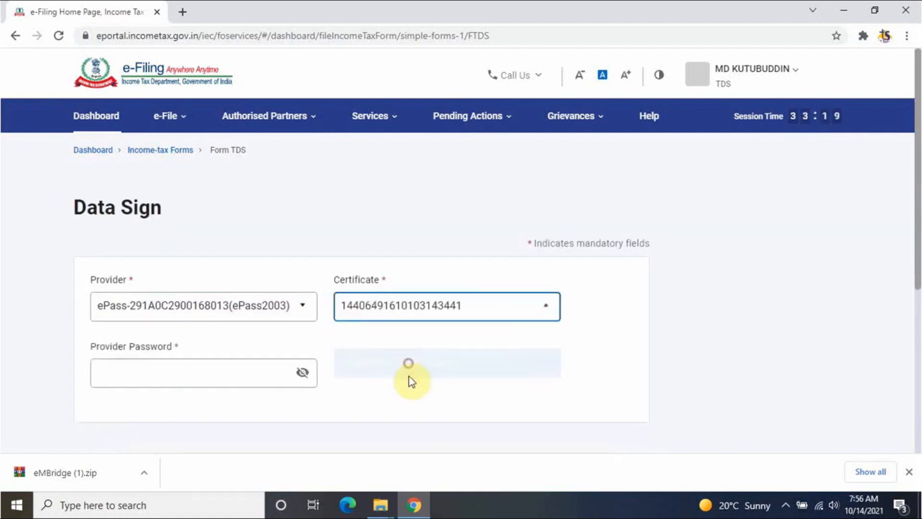
{"action": "left_click", "coordinate": [235, 373]}
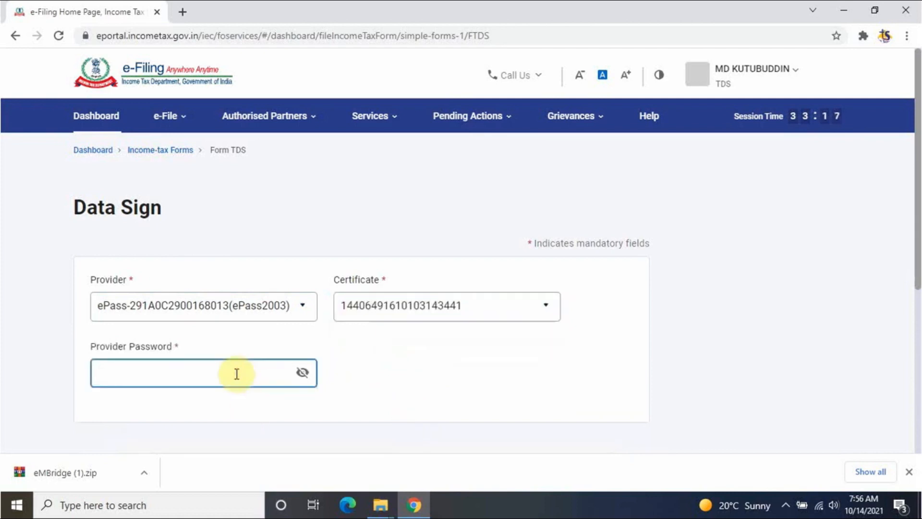
{"action": "scroll", "coordinate": [381, 288], "scroll_direction": "up", "scroll_amount": 3}
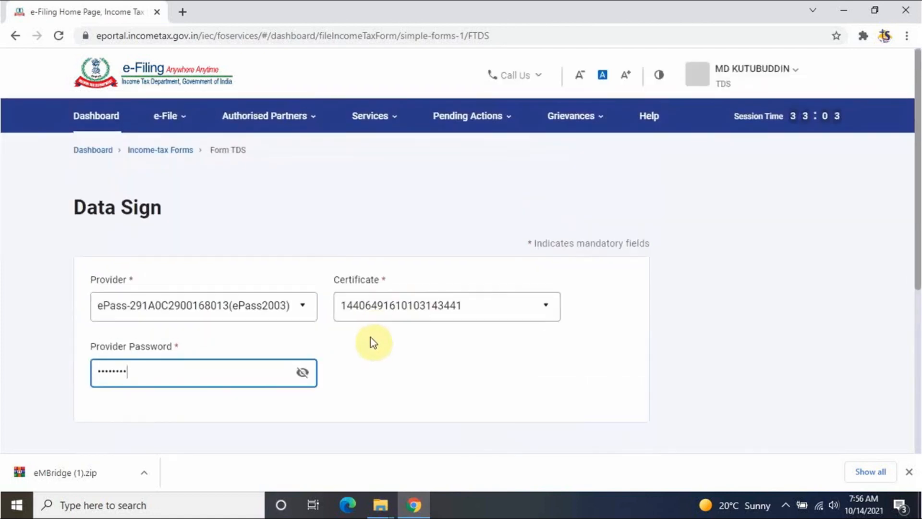
{"action": "scroll", "coordinate": [366, 361], "scroll_direction": "down", "scroll_amount": 2}
{"action": "scroll", "coordinate": [366, 361], "scroll_direction": "down", "scroll_amount": 4}
{"action": "scroll", "coordinate": [379, 147], "scroll_direction": "up", "scroll_amount": 3}
{"action": "left_click", "coordinate": [388, 258]}
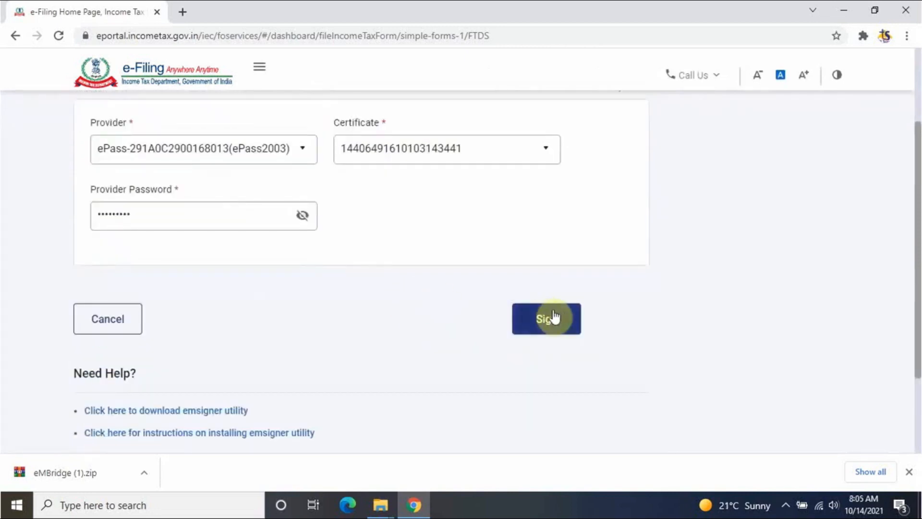
{"action": "scroll", "coordinate": [346, 349], "scroll_direction": "up", "scroll_amount": 1}
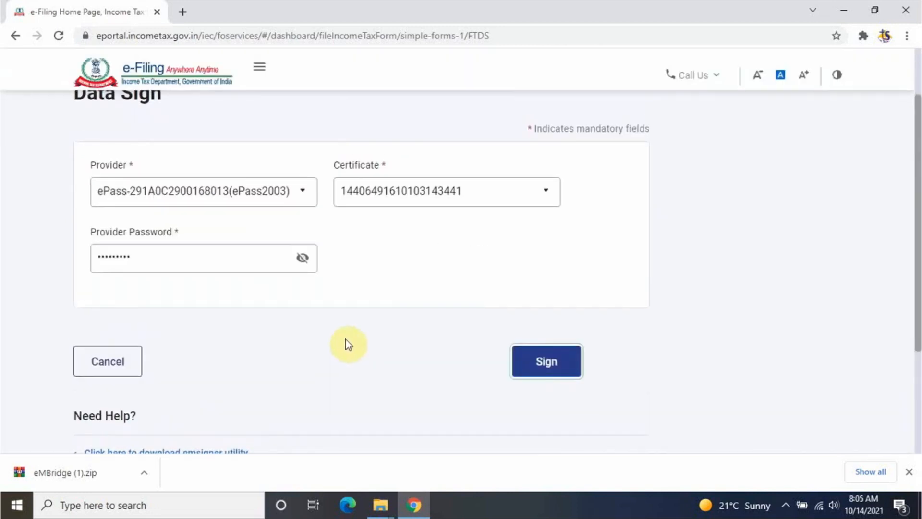
{"action": "left_click", "coordinate": [350, 340]}
{"action": "scroll", "coordinate": [349, 341], "scroll_direction": "up", "scroll_amount": 2}
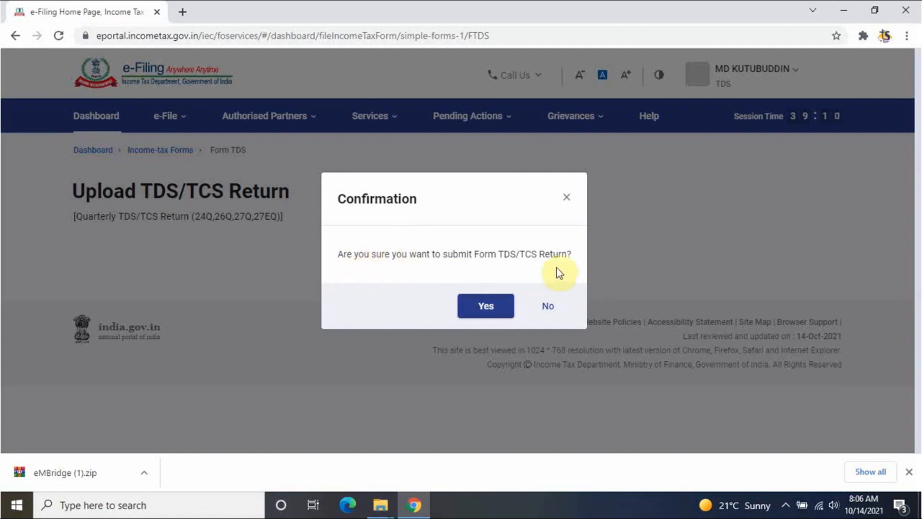
- Submit the TDS return and list all Form 26Q filings under View Filed Forms
{"action": "left_click", "coordinate": [483, 307]}
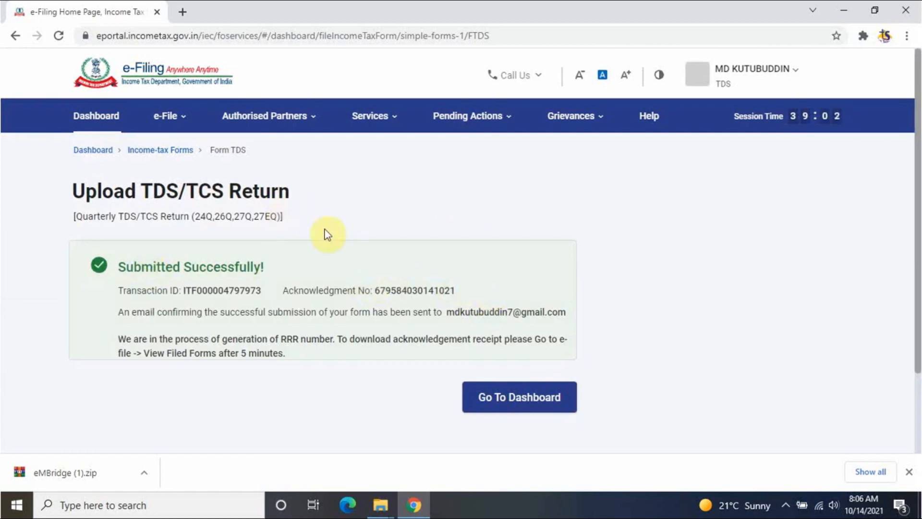
{"action": "left_click", "coordinate": [180, 119]}
{"action": "mouse_move", "coordinate": [324, 162]}
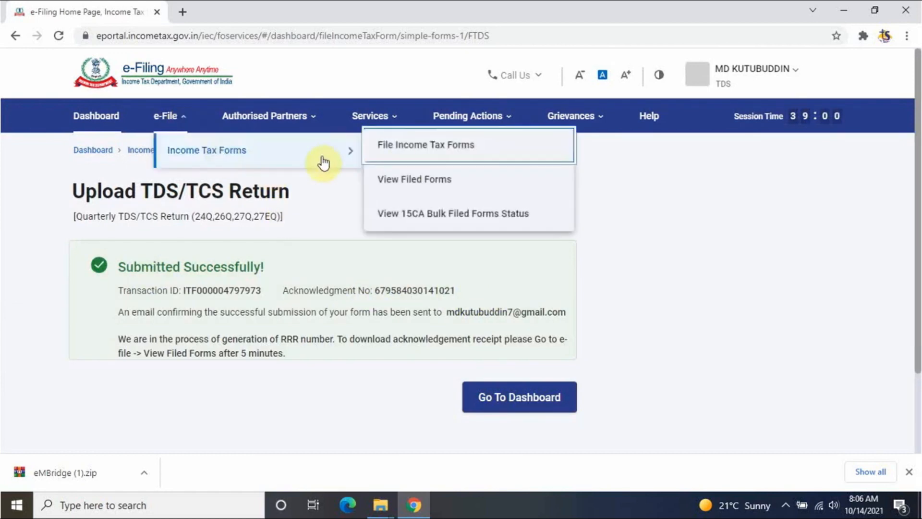
{"action": "left_click", "coordinate": [415, 182]}
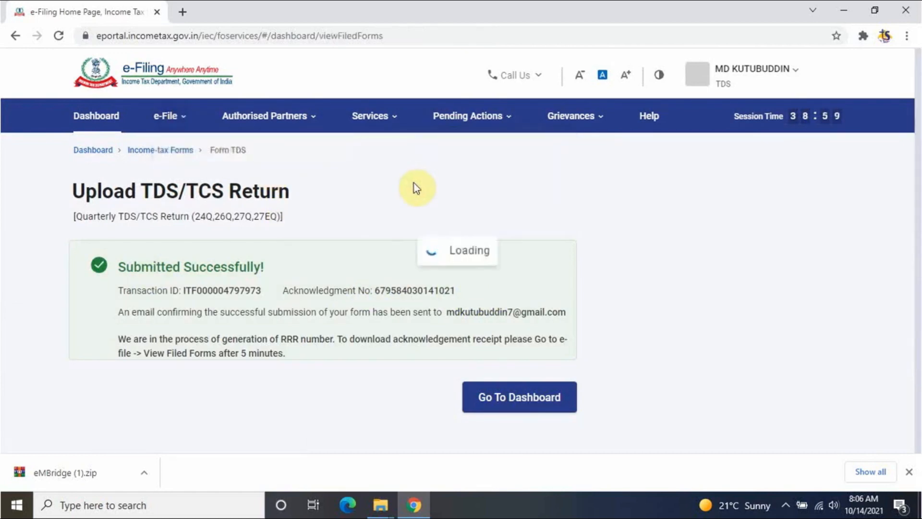
{"action": "scroll", "coordinate": [359, 298], "scroll_direction": "down", "scroll_amount": 3}
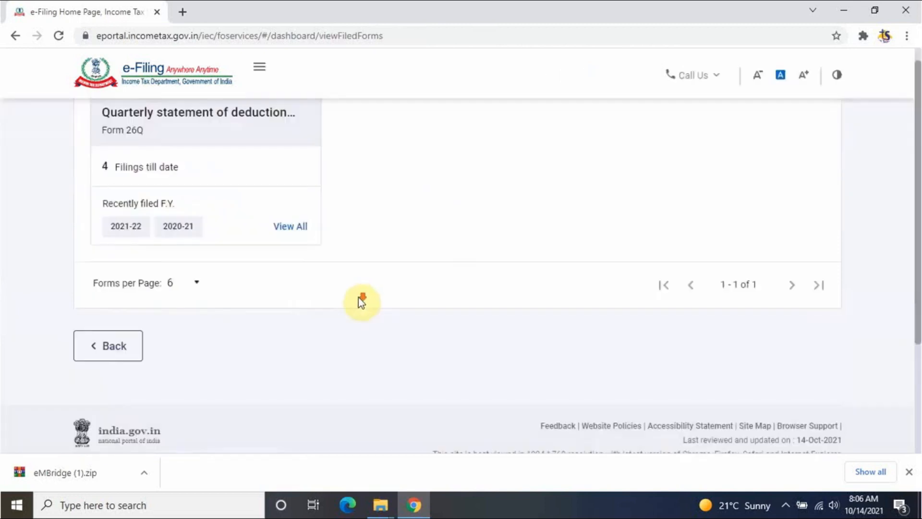
{"action": "scroll", "coordinate": [360, 297], "scroll_direction": "up", "scroll_amount": 2}
{"action": "left_click", "coordinate": [292, 350]}
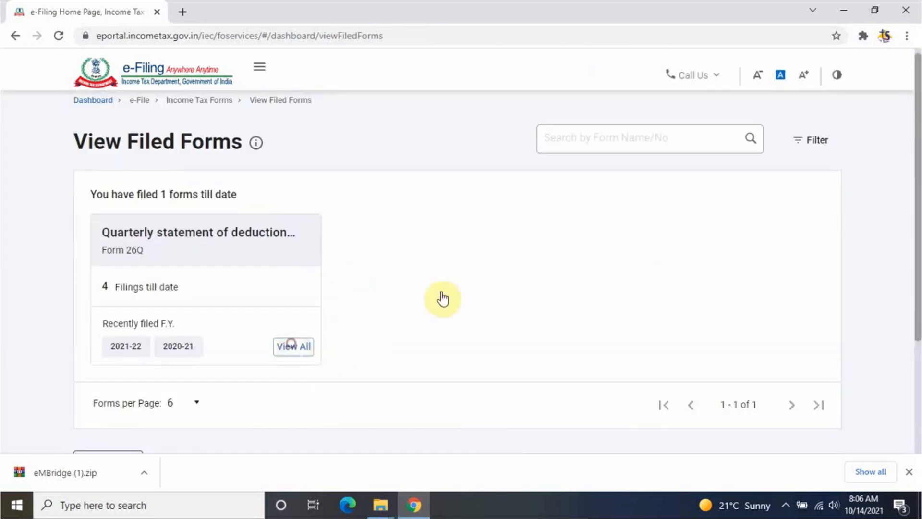
- Download the Quarter 2 RRR acknowledgement receipt and open the PDF
{"action": "scroll", "coordinate": [442, 295], "scroll_direction": "down", "scroll_amount": 3}
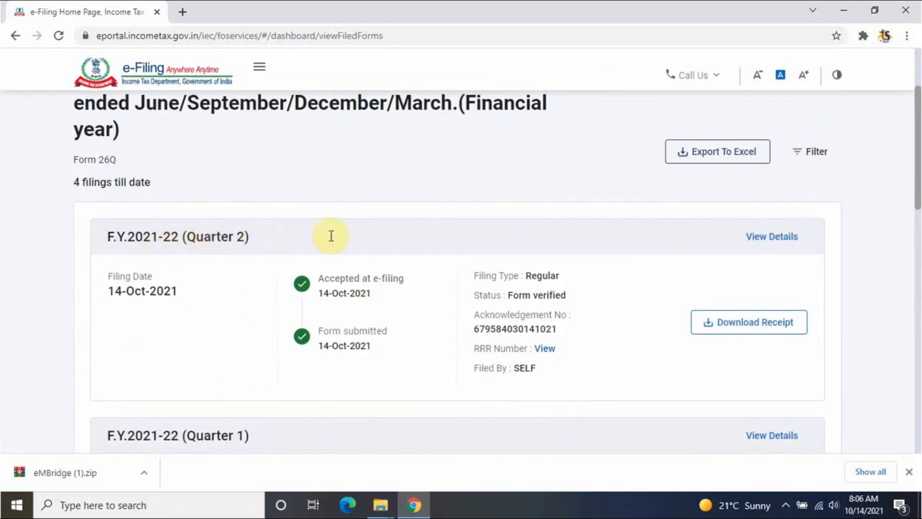
{"action": "left_click", "coordinate": [789, 328]}
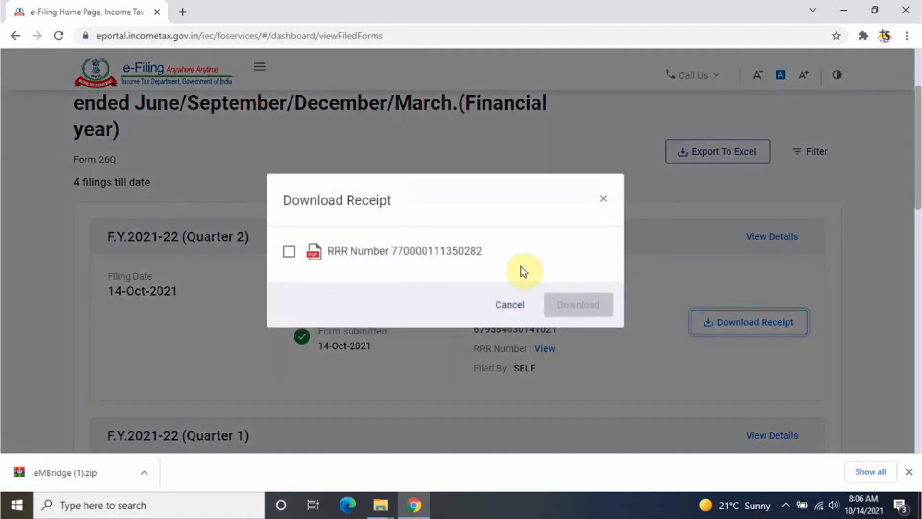
{"action": "left_click", "coordinate": [289, 251]}
{"action": "left_click", "coordinate": [582, 308]}
{"action": "scroll", "coordinate": [499, 259], "scroll_direction": "up", "scroll_amount": 1}
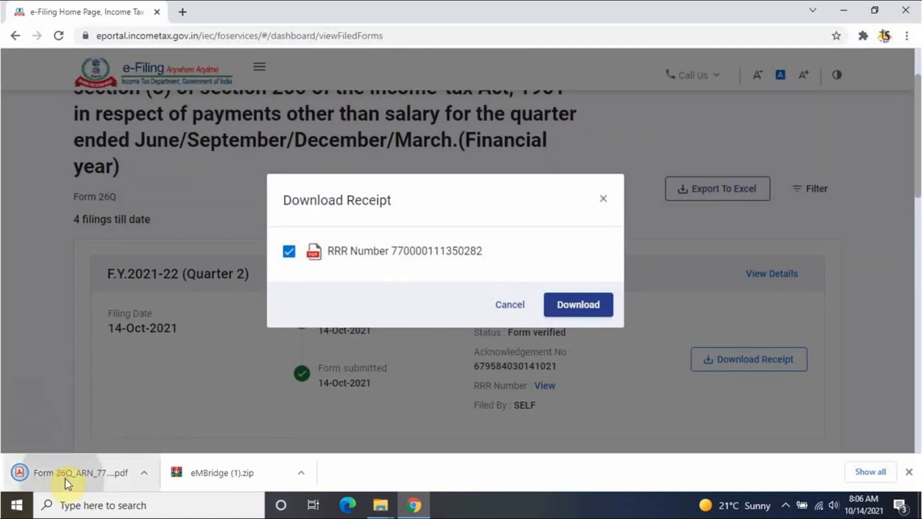
{"action": "left_click", "coordinate": [65, 479]}
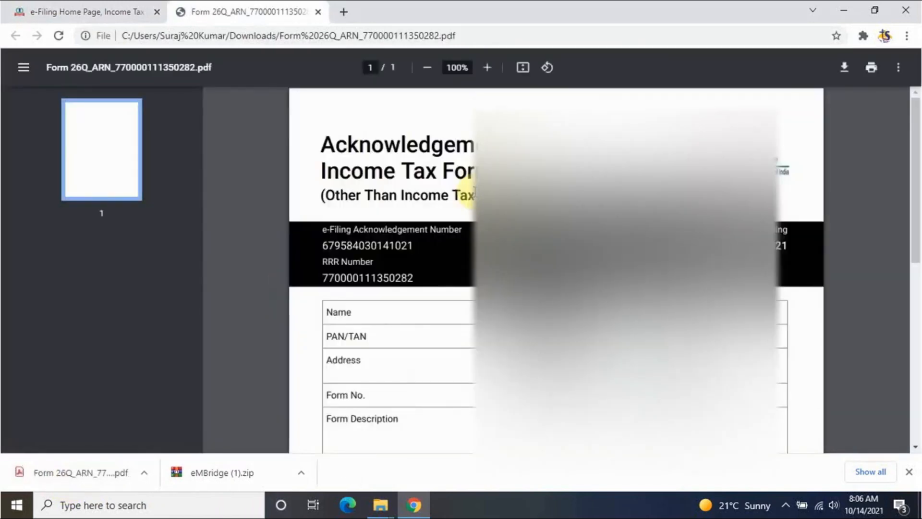
{"action": "scroll", "coordinate": [468, 202], "scroll_direction": "down", "scroll_amount": 5}
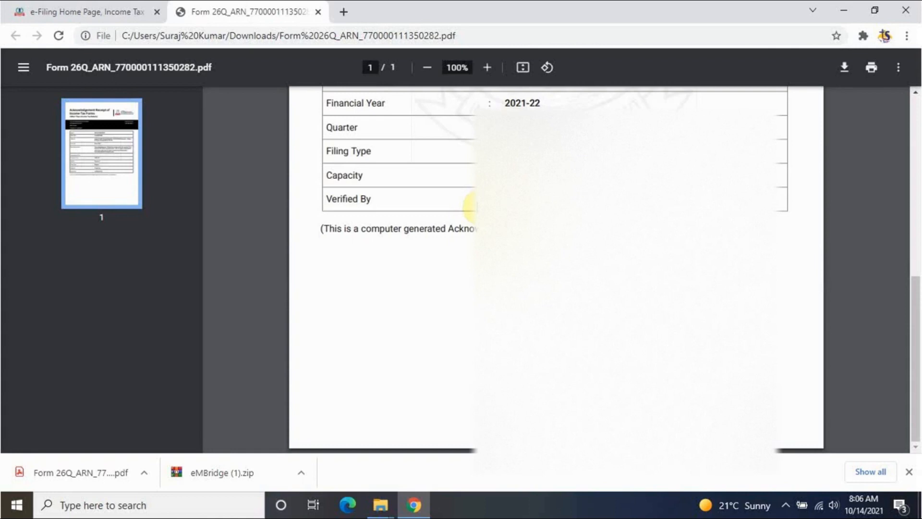
{"action": "scroll", "coordinate": [469, 202], "scroll_direction": "up", "scroll_amount": 5}
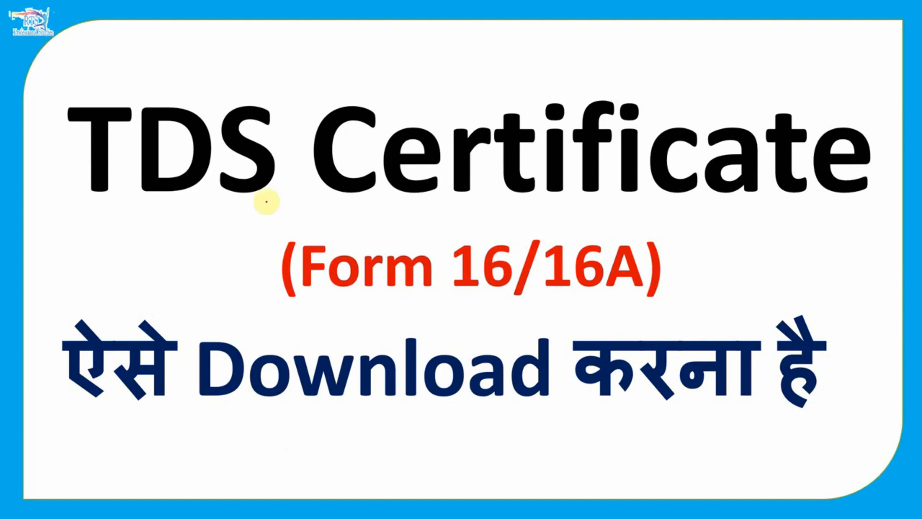
- Underline 'TDS Certificate', 'Form' and '16A' in red on the title slide
{"action": "left_click_drag", "start_coordinate": [68, 218], "coordinate": [776, 226]}
{"action": "left_click_drag", "start_coordinate": [273, 302], "coordinate": [414, 301]}
{"action": "left_click_drag", "start_coordinate": [548, 308], "coordinate": [690, 304]}
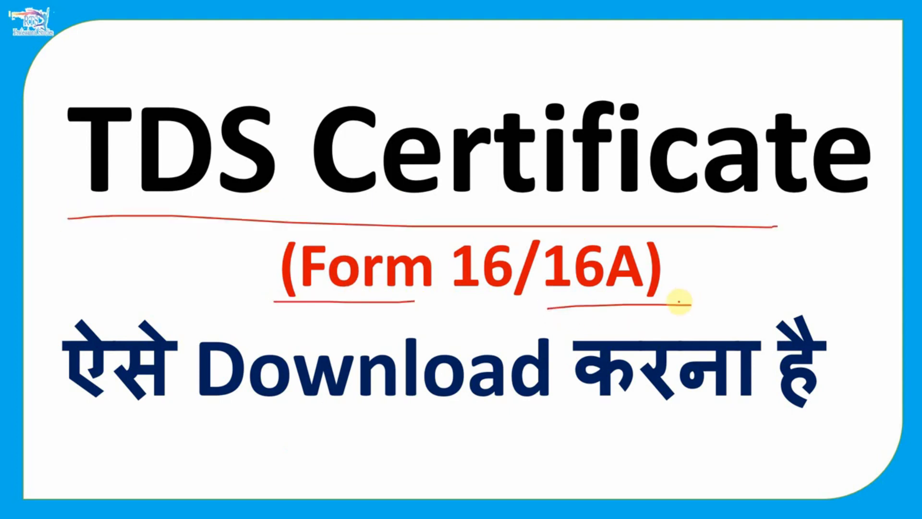
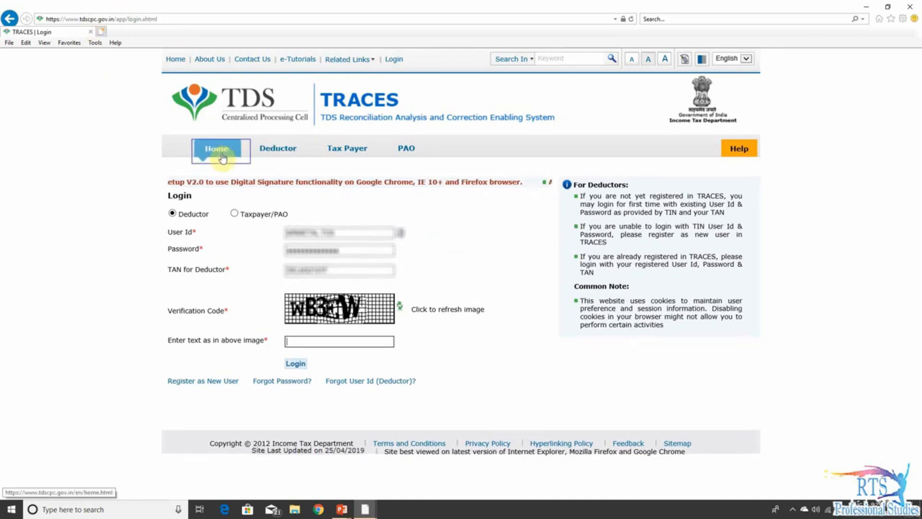
- Log in to TRACES and start a Financial Year/Major Head/Minor Head/Section Code OLTAS challan correction
{"action": "left_click", "coordinate": [203, 382]}
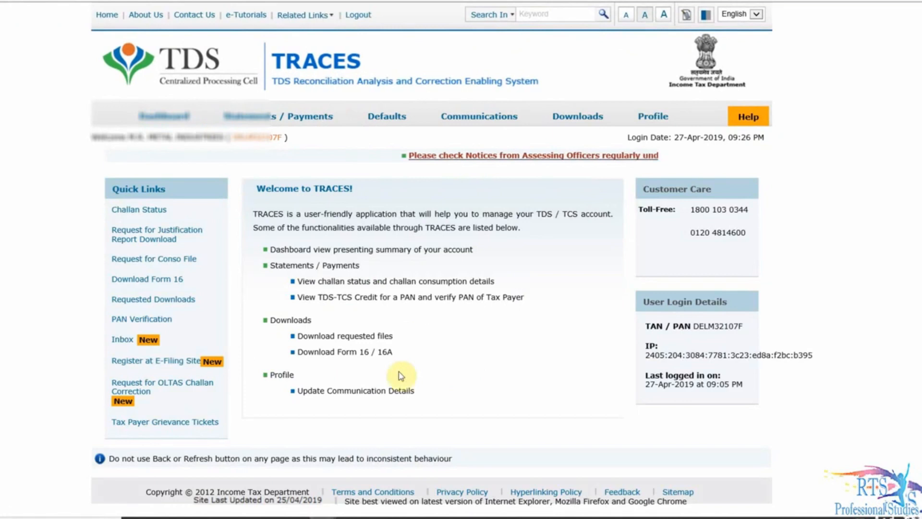
{"action": "left_click", "coordinate": [160, 390]}
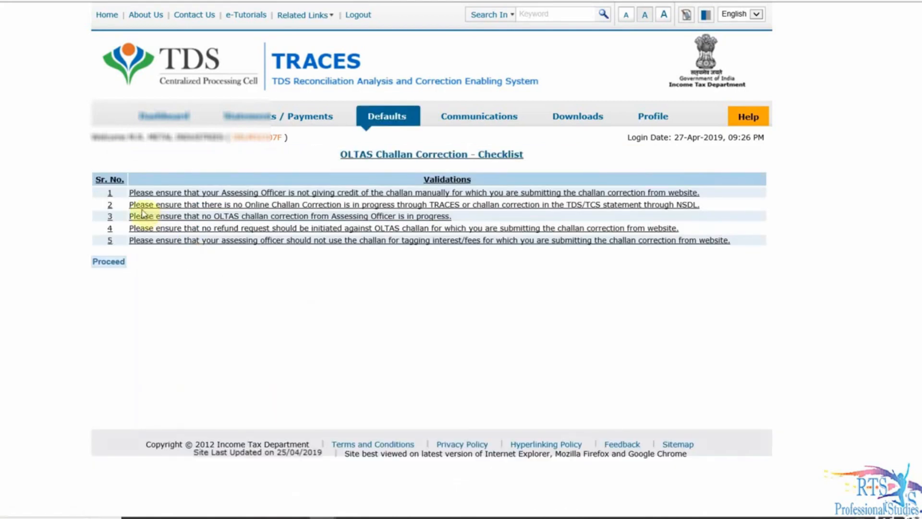
{"action": "left_click", "coordinate": [108, 262]}
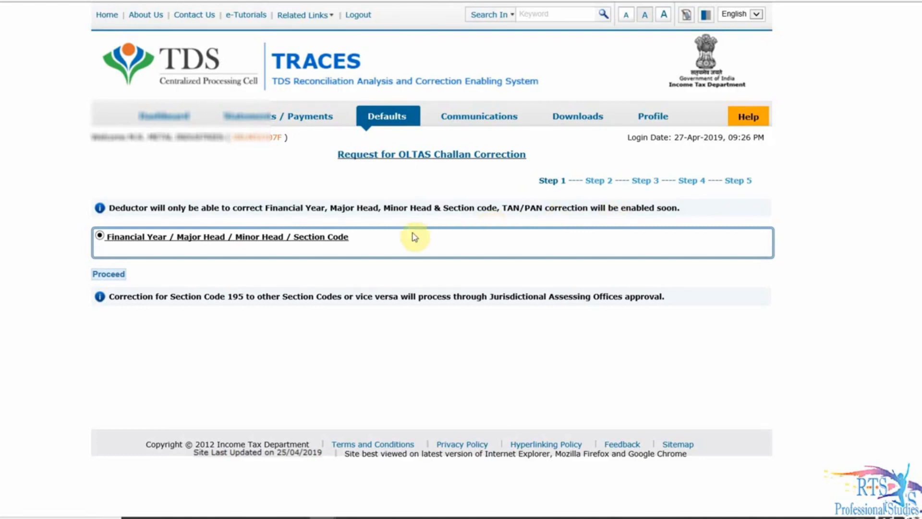
{"action": "left_click", "coordinate": [117, 274]}
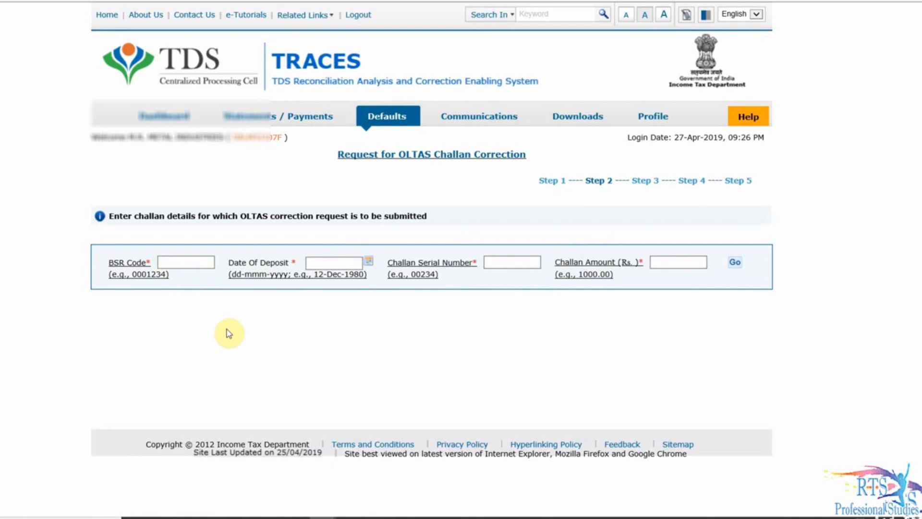
{"action": "left_click", "coordinate": [184, 264]}
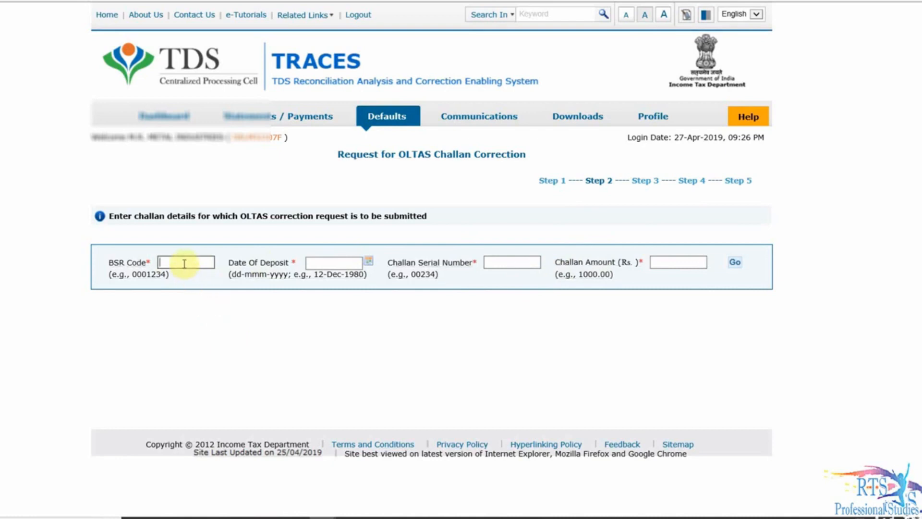
{"action": "type", "text": "6390340"}
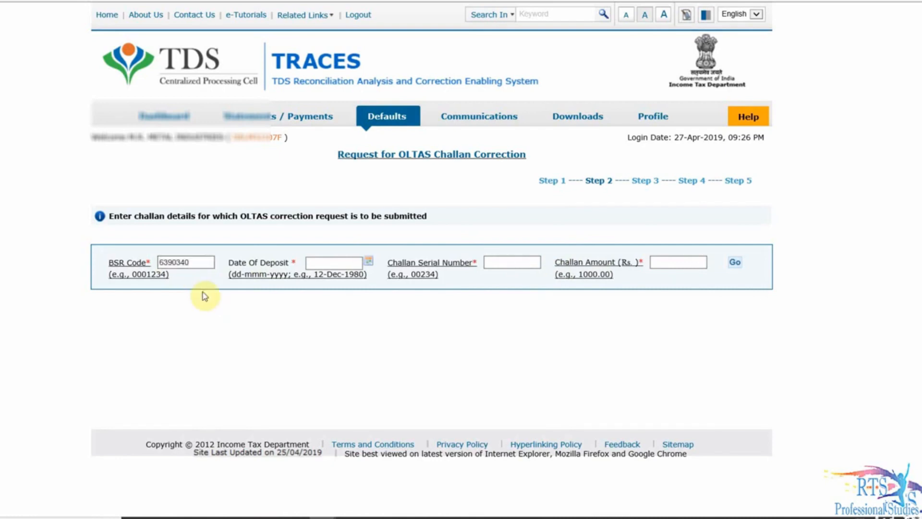
{"action": "left_click", "coordinate": [320, 261]}
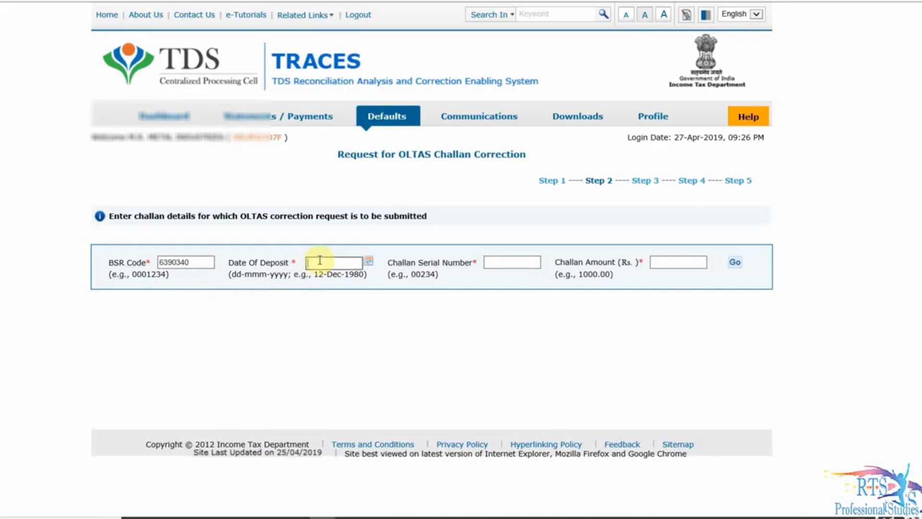
{"action": "left_click", "coordinate": [408, 281]}
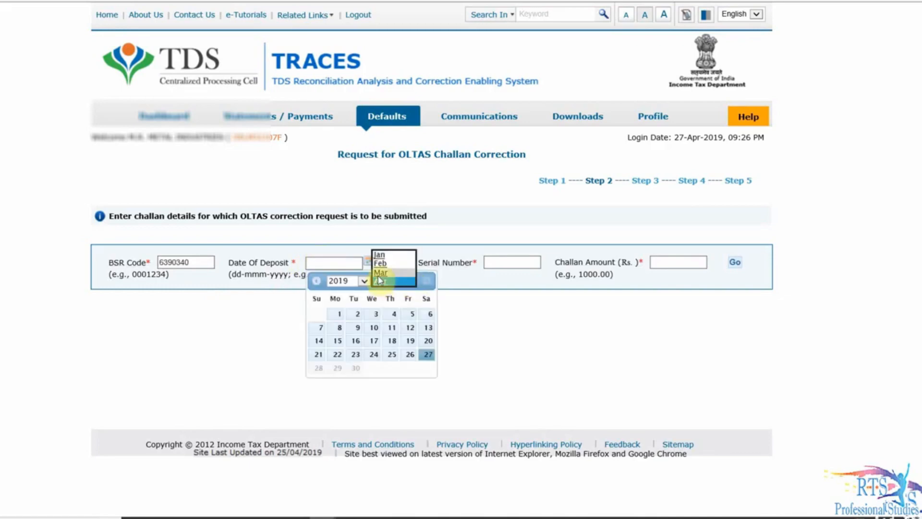
{"action": "left_click", "coordinate": [380, 274]}
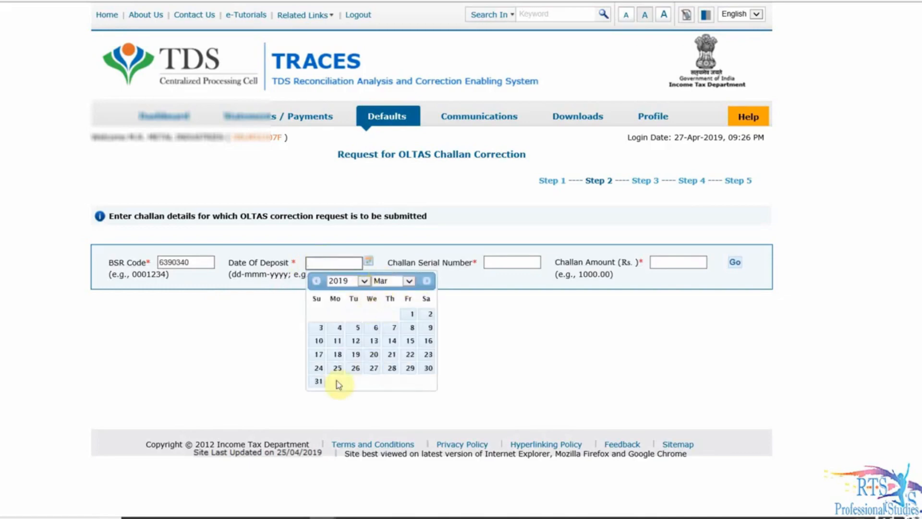
{"action": "left_click", "coordinate": [320, 381]}
{"action": "left_click", "coordinate": [513, 265]}
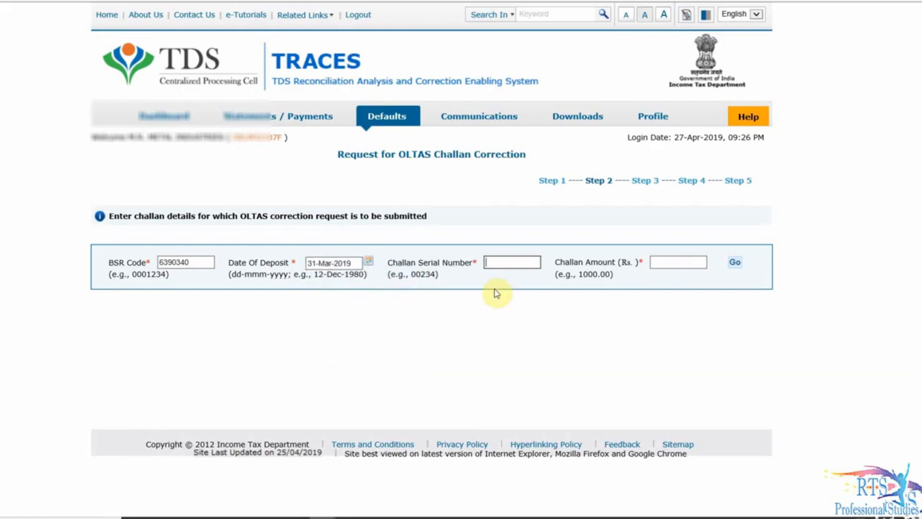
{"action": "type", "text": "05626"}
{"action": "left_click", "coordinate": [663, 261]}
{"action": "type", "text": "9785"}
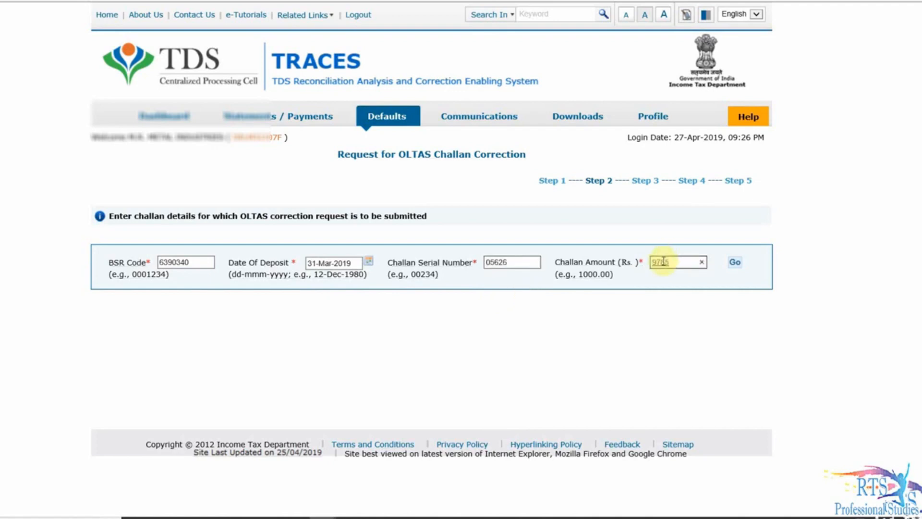
{"action": "left_click", "coordinate": [735, 263]}
{"action": "scroll", "coordinate": [288, 374], "scroll_direction": "down", "scroll_amount": 1}
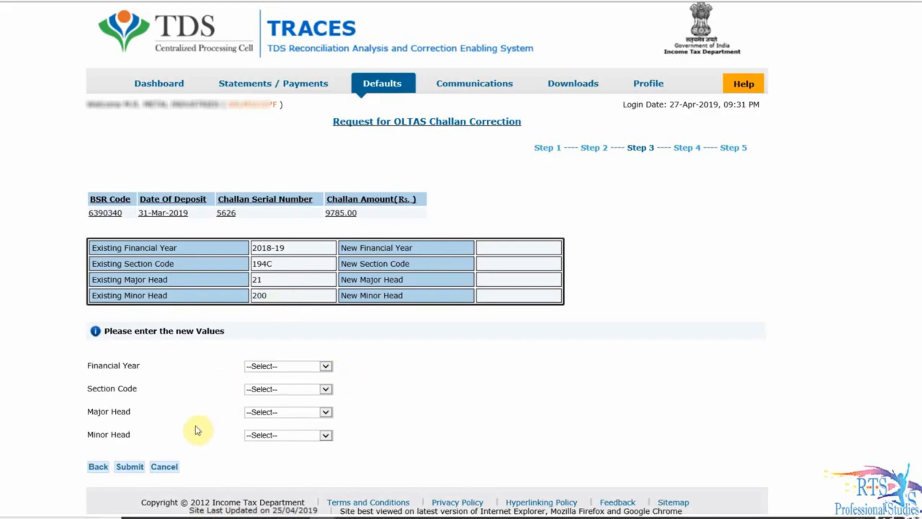
- Change the challan's section code from 194C to 194I, resubmit, and confirm the edited details
{"action": "left_click", "coordinate": [325, 390]}
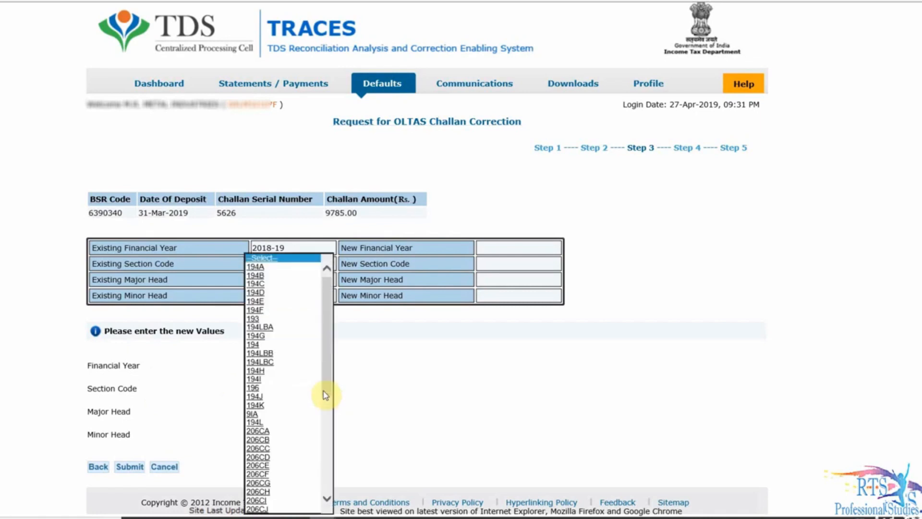
{"action": "left_click", "coordinate": [269, 379]}
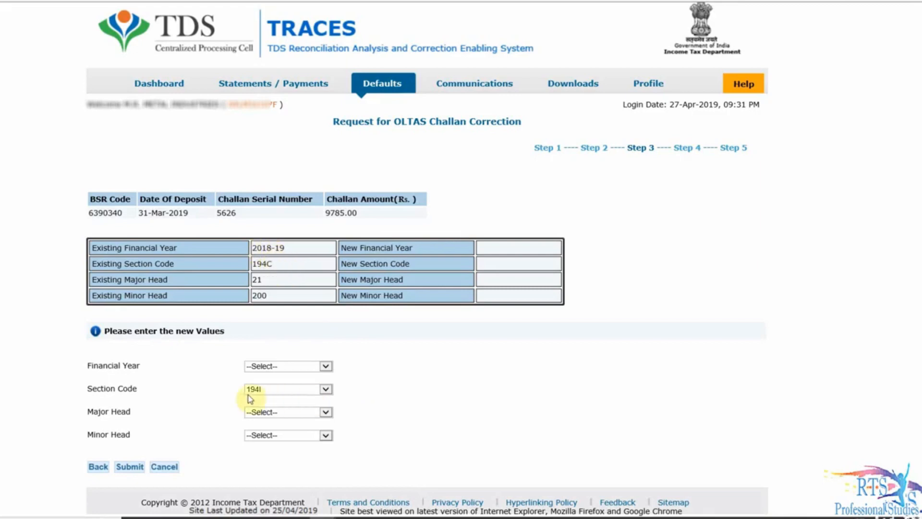
{"action": "left_click", "coordinate": [132, 468]}
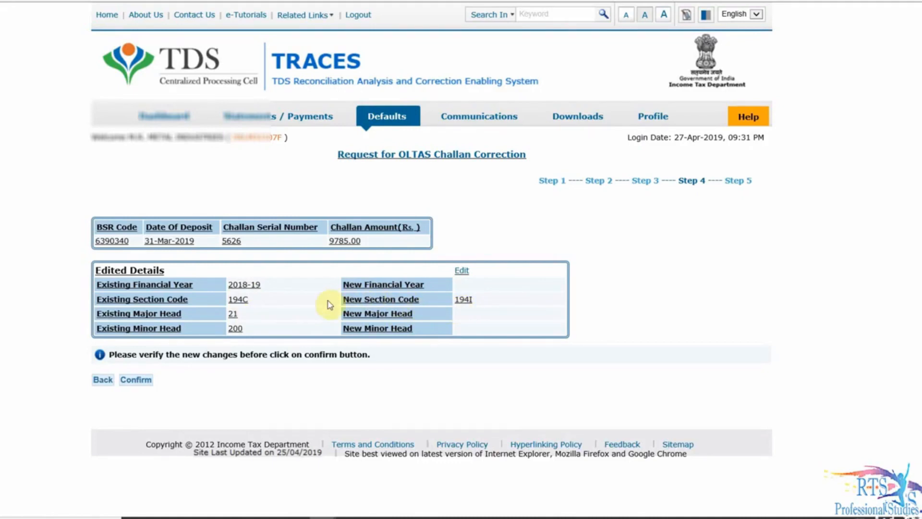
{"action": "left_click", "coordinate": [108, 381]}
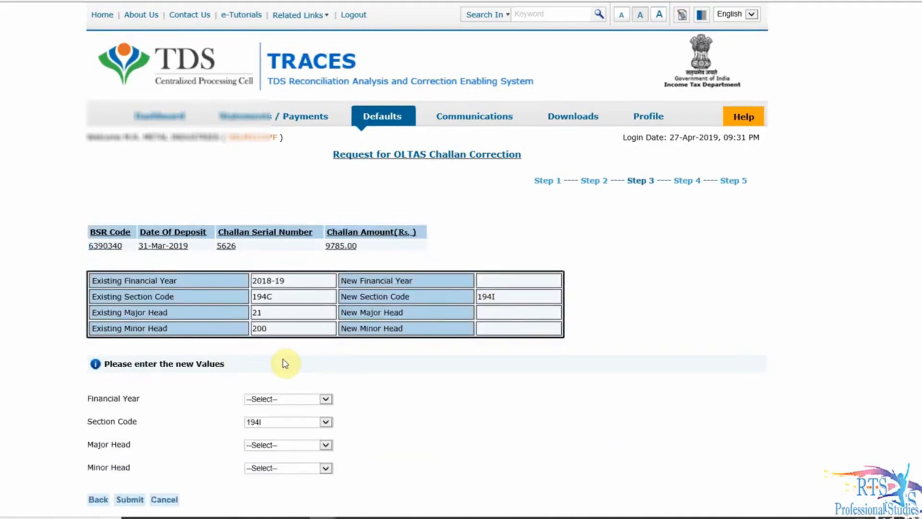
{"action": "scroll", "coordinate": [288, 363], "scroll_direction": "down", "scroll_amount": 1}
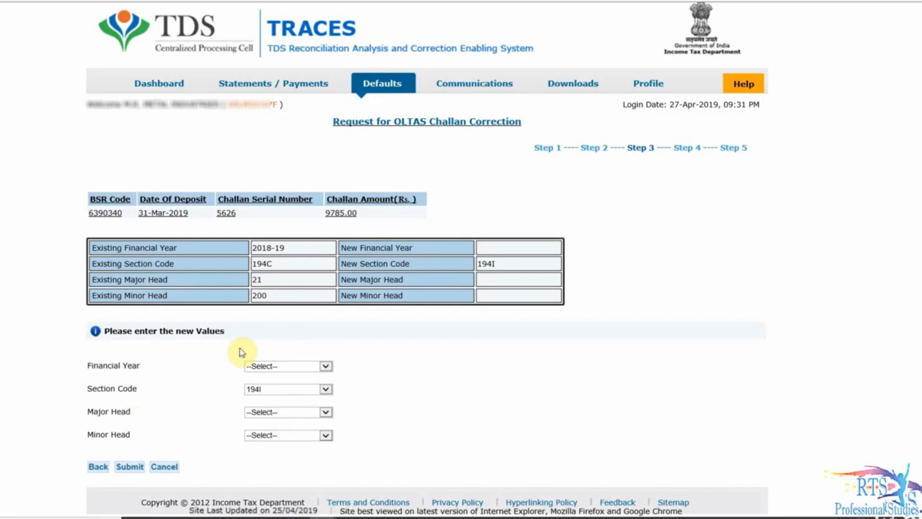
{"action": "left_click", "coordinate": [129, 466]}
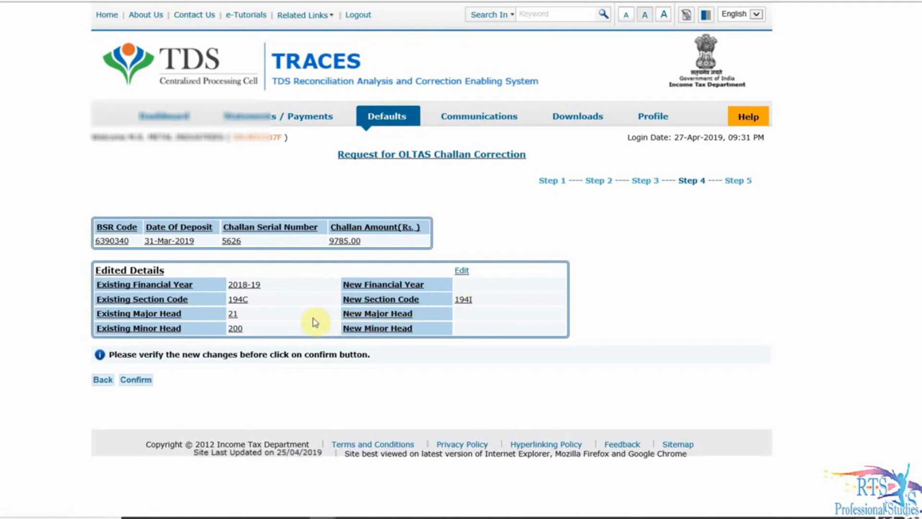
{"action": "left_click", "coordinate": [137, 380]}
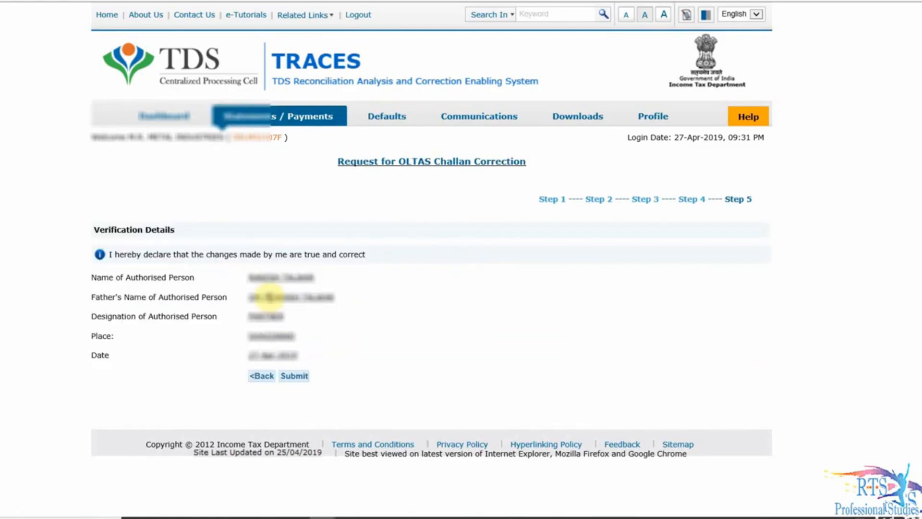
- Submit the correction request and view all tracked OLTAS challan correction requests
{"action": "left_click", "coordinate": [296, 375]}
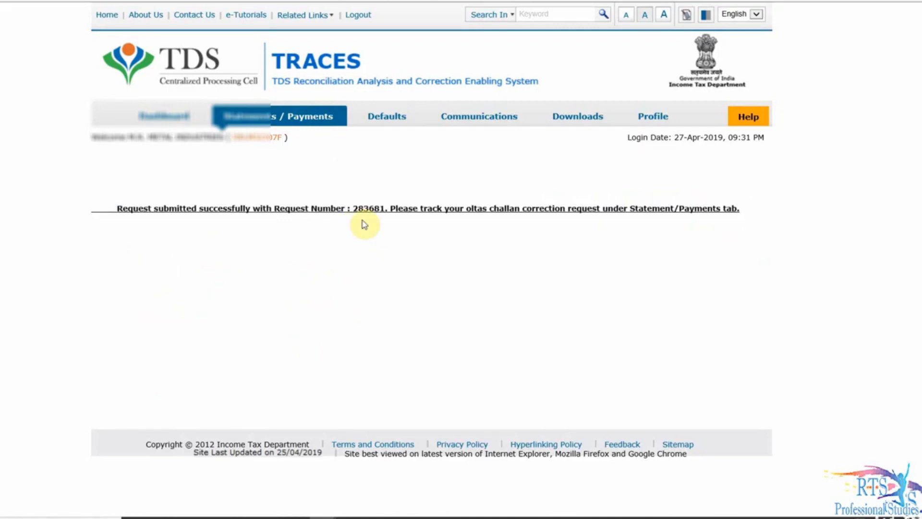
{"action": "mouse_move", "coordinate": [323, 124]}
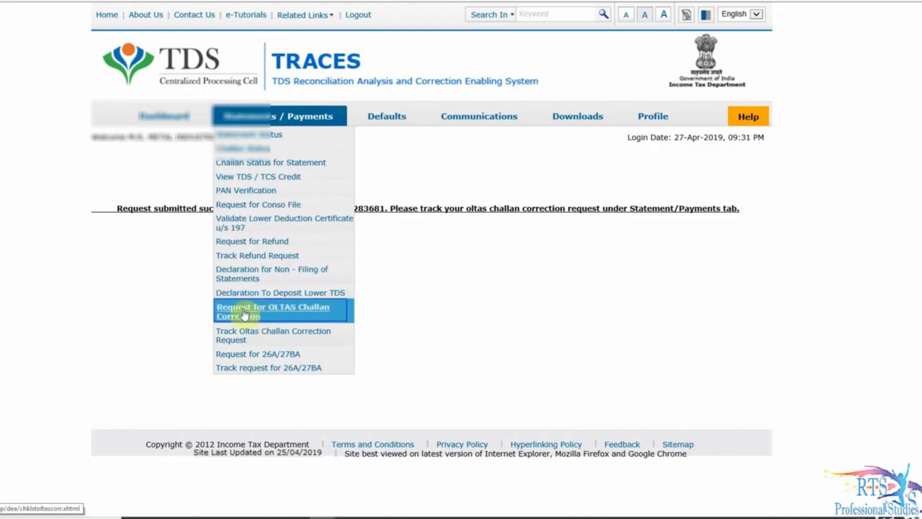
{"action": "left_click", "coordinate": [277, 334]}
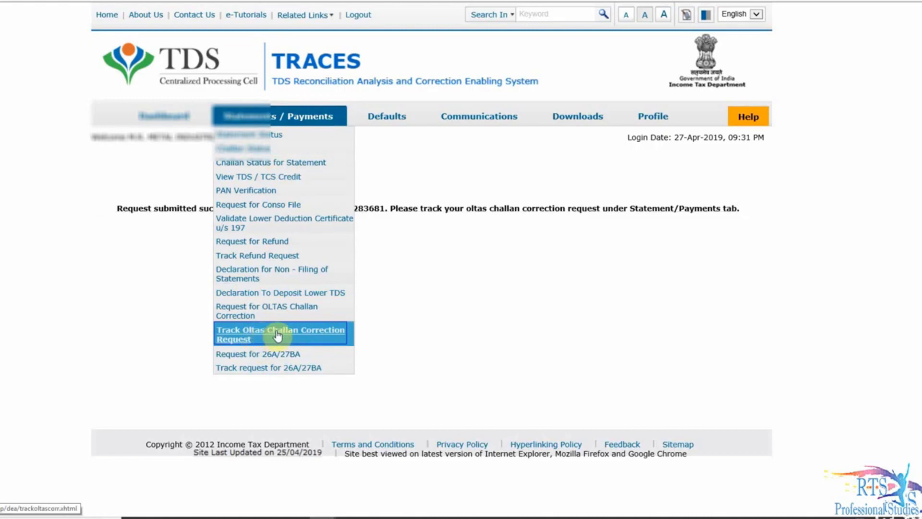
{"action": "left_click", "coordinate": [252, 237]}
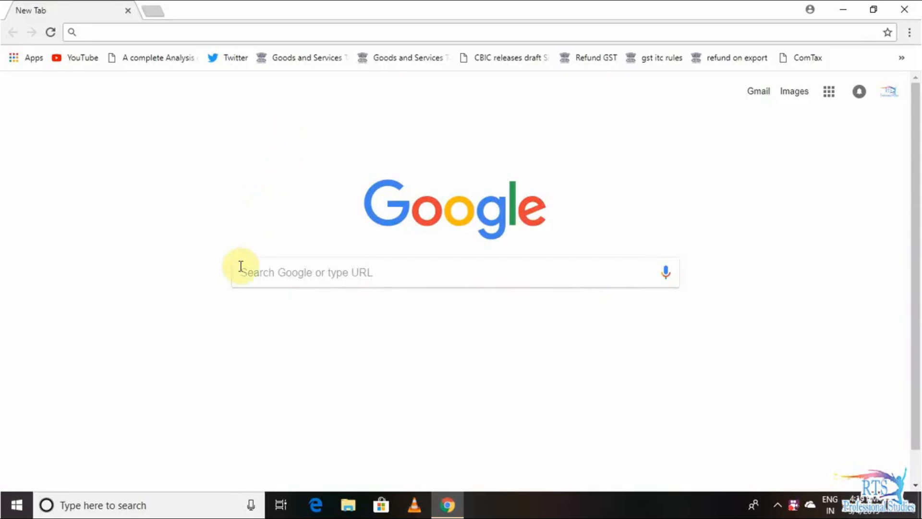
- Search Google for 'tds', open the NSDL site and go to 'e-payment: Pay Taxes Online'
{"action": "left_click", "coordinate": [267, 278]}
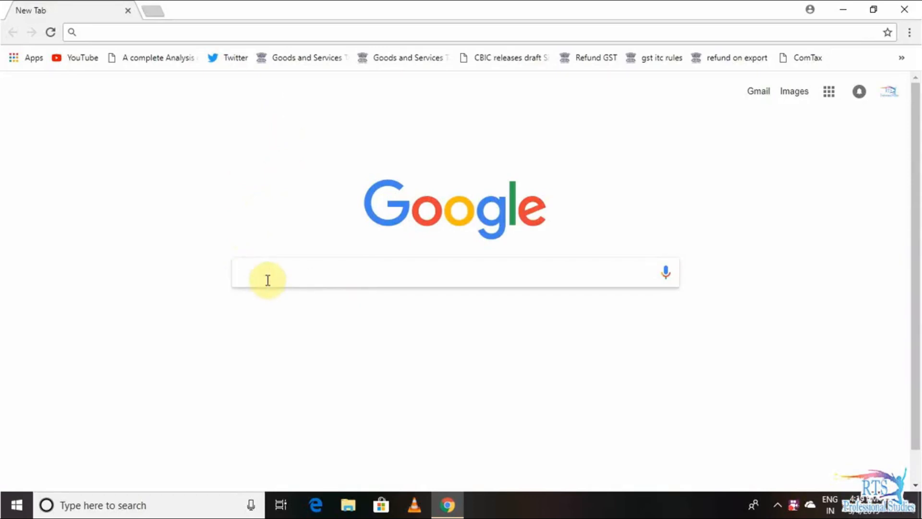
{"action": "type", "text": "tds"}
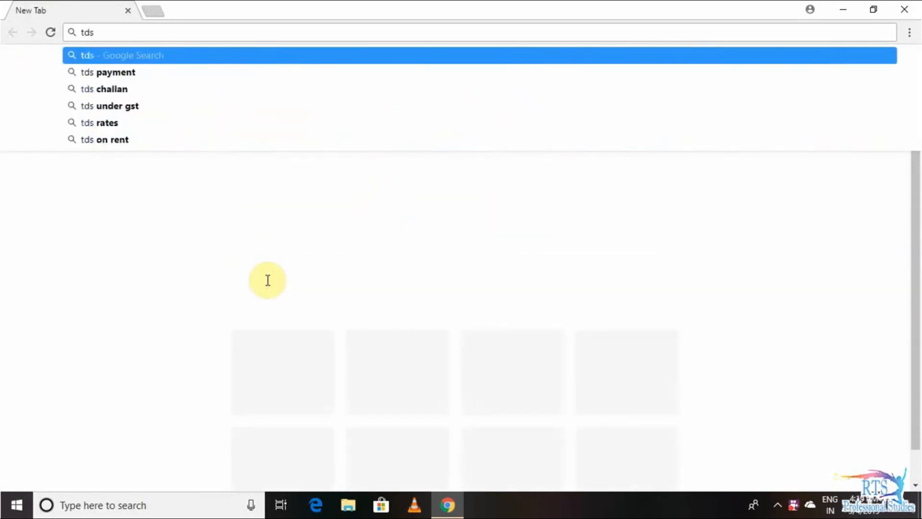
{"action": "left_click", "coordinate": [153, 75]}
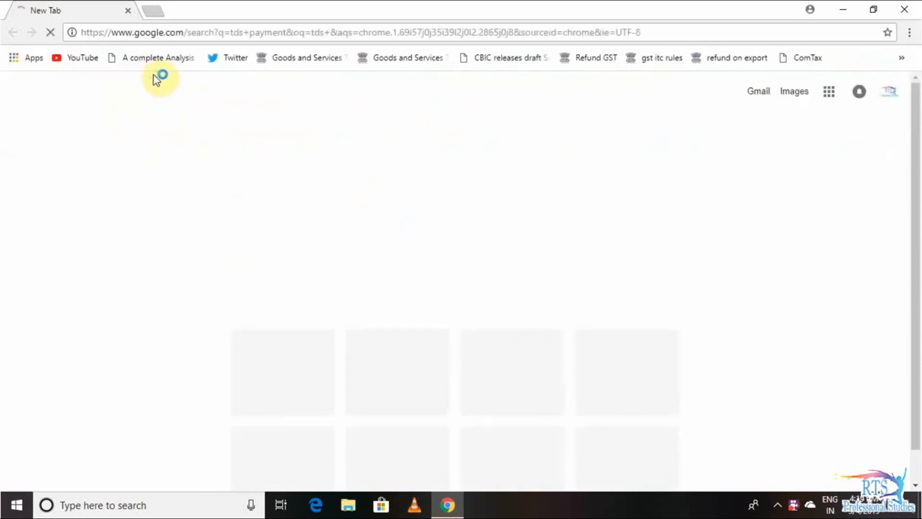
{"action": "left_click", "coordinate": [163, 174]}
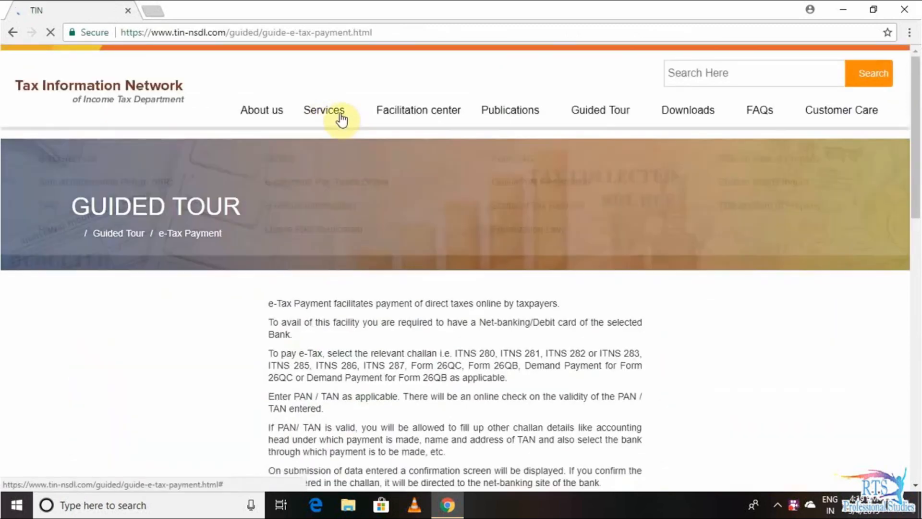
{"action": "mouse_move", "coordinate": [335, 118]}
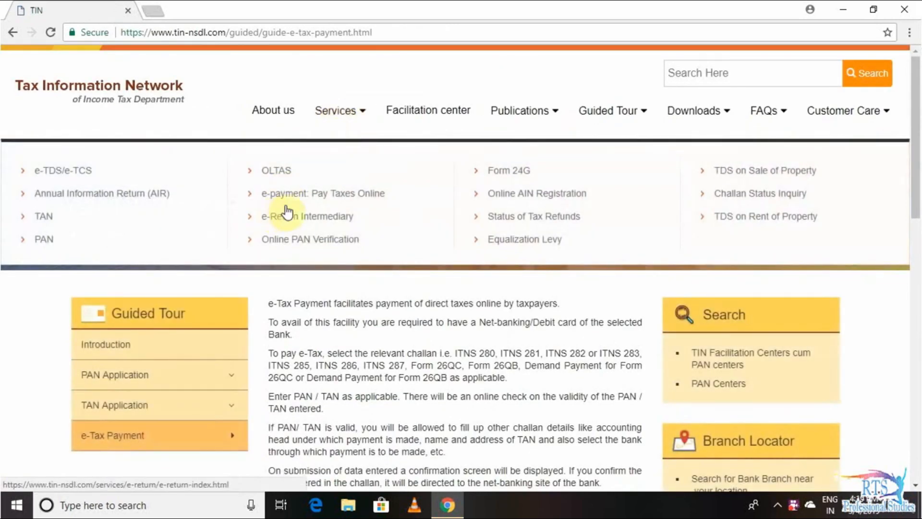
{"action": "left_click", "coordinate": [296, 196]}
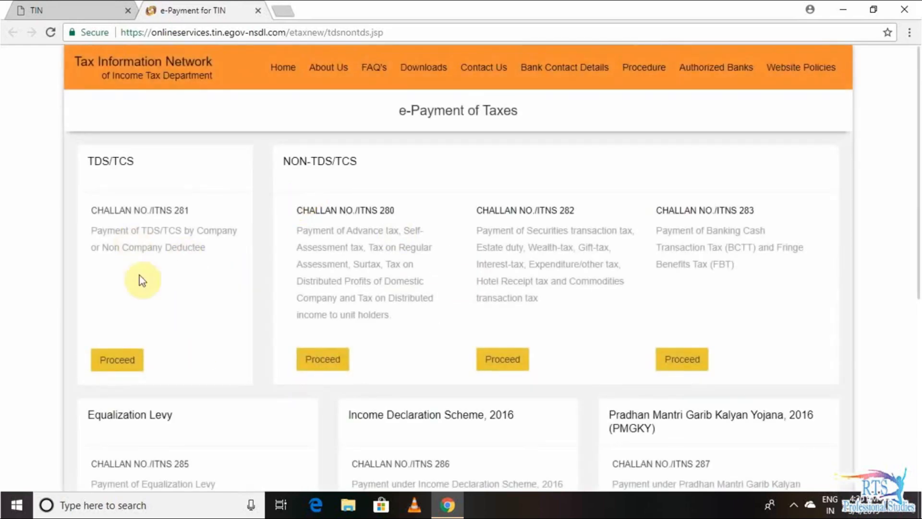
- Start an ITNS 281 challan for non-company deductees, 200 TDS payable by taxpayer, nature 94C
{"action": "left_click", "coordinate": [129, 364]}
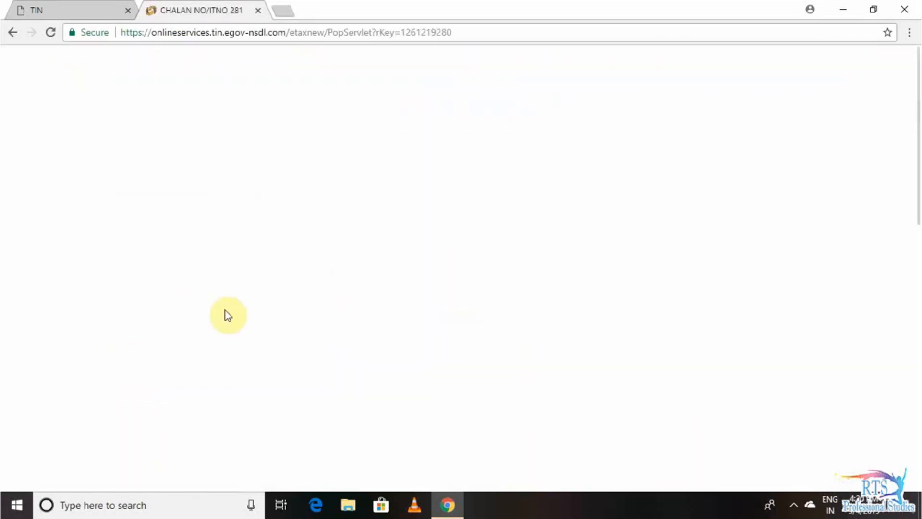
{"action": "left_click_drag", "start_coordinate": [225, 310], "coordinate": [486, 234]}
{"action": "left_click", "coordinate": [486, 234]}
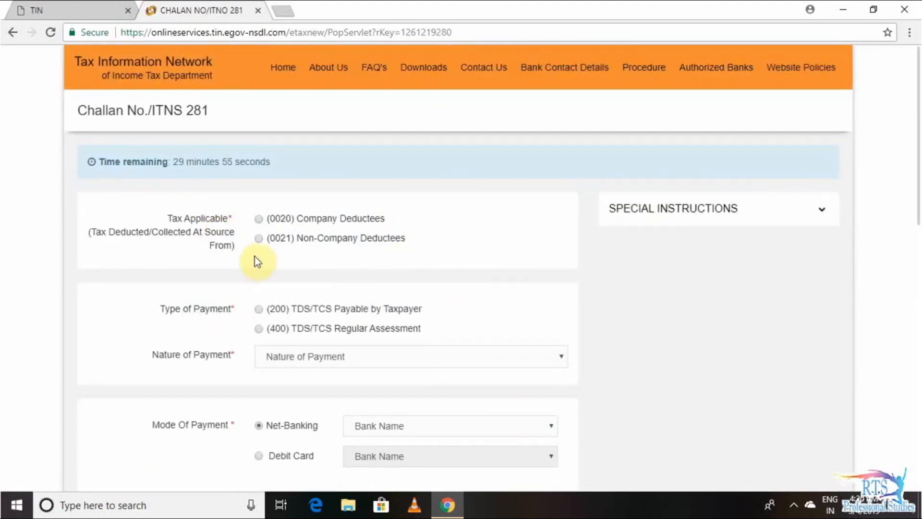
{"action": "left_click", "coordinate": [258, 220]}
{"action": "left_click", "coordinate": [259, 309]}
{"action": "left_click", "coordinate": [318, 357]}
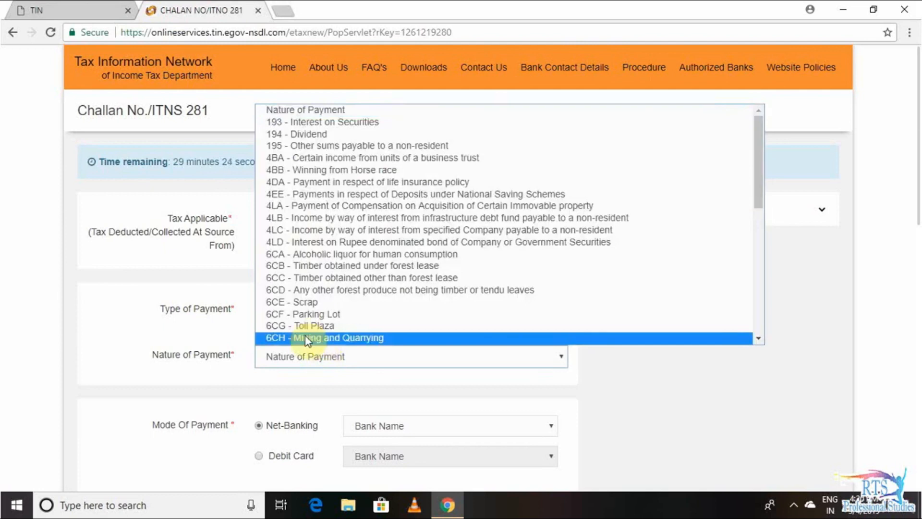
{"action": "key", "text": "Down"}
{"action": "key", "text": "Down"}
{"action": "key", "text": "Down"}
{"action": "key", "text": "Down"}
{"action": "key", "text": "Down"}
{"action": "key", "text": "Down"}
{"action": "key", "text": "Down"}
{"action": "key", "text": "Down"}
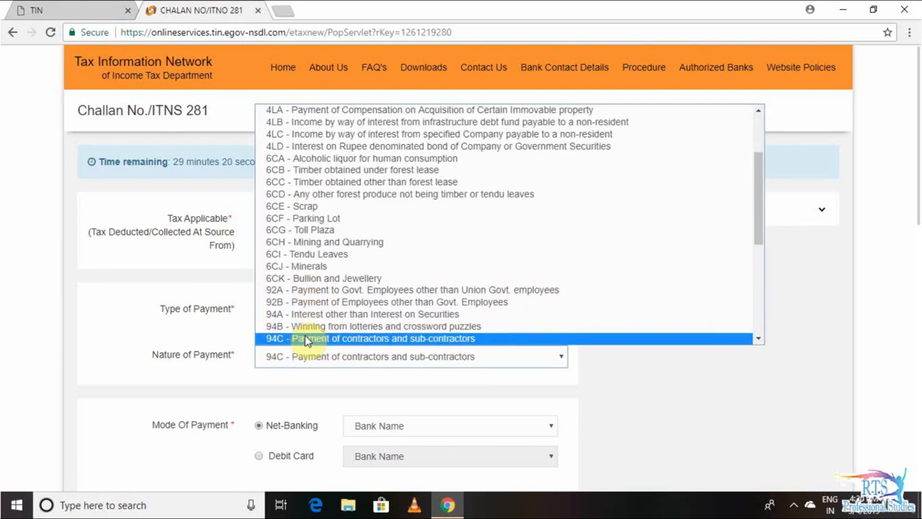
{"action": "key", "text": "Down"}
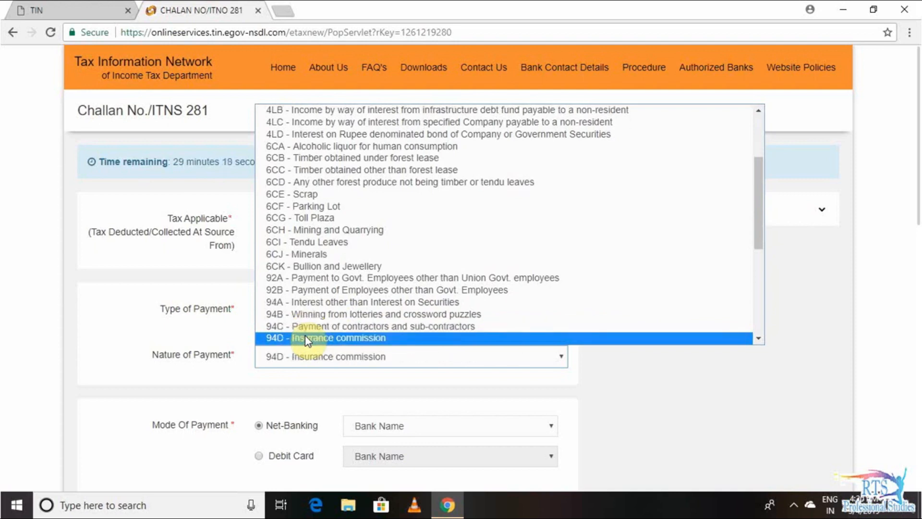
{"action": "left_click", "coordinate": [344, 327]}
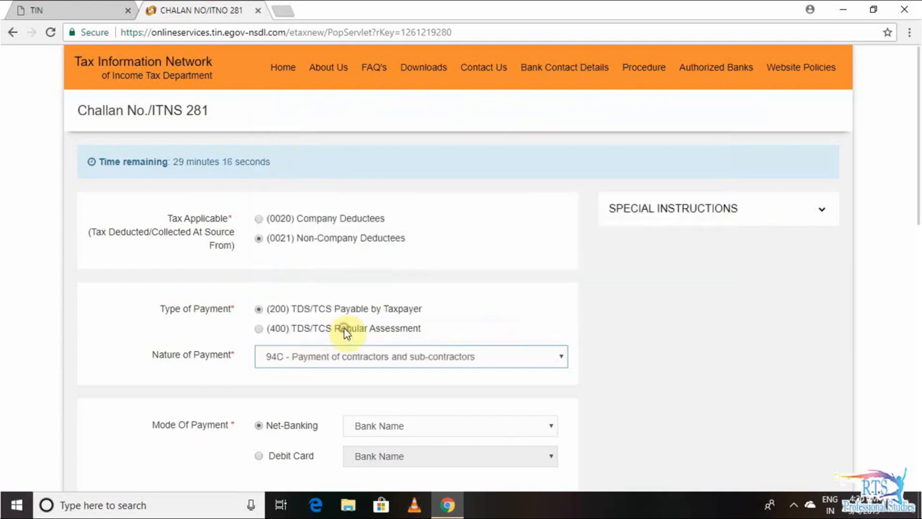
{"action": "left_click", "coordinate": [474, 384]}
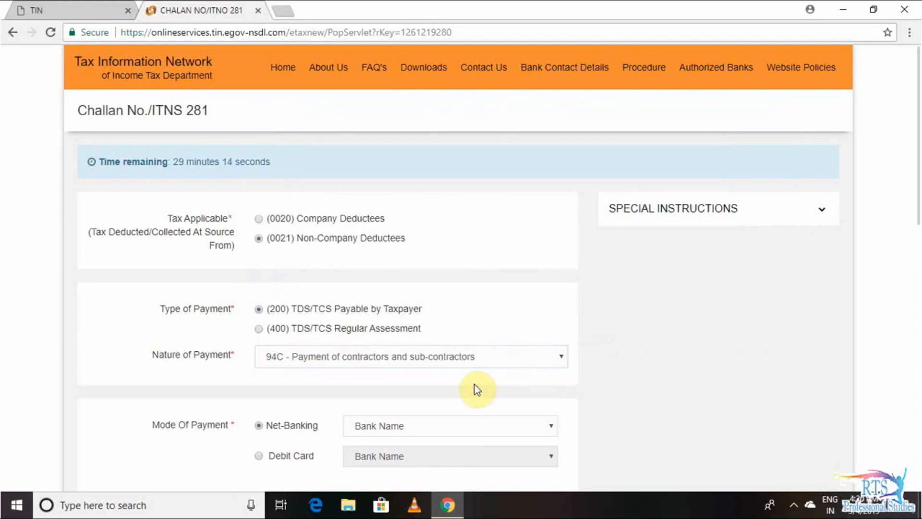
- Choose Dena Bank net-banking, enter the TAN and set assessment year 2019-20
{"action": "left_click", "coordinate": [405, 428]}
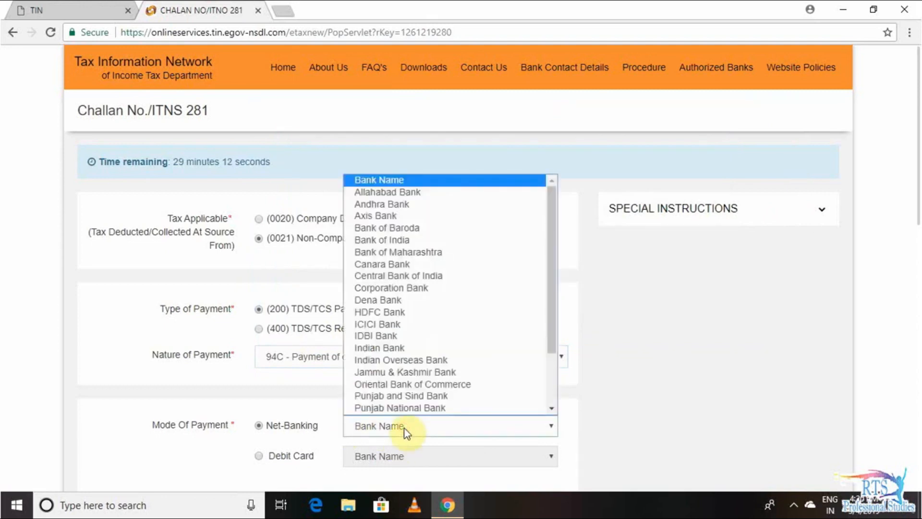
{"action": "key", "text": "d"}
{"action": "key", "text": "Return"}
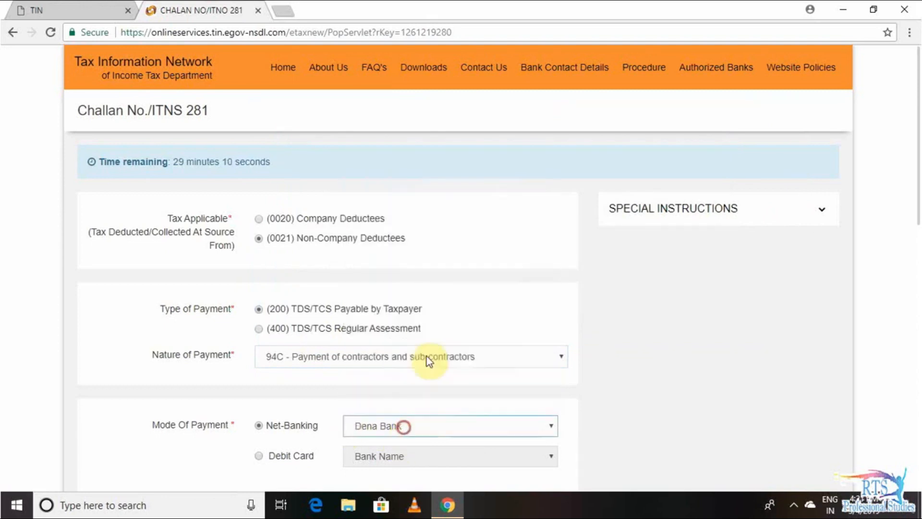
{"action": "left_click", "coordinate": [609, 426]}
{"action": "scroll", "coordinate": [609, 426], "scroll_direction": "down", "scroll_amount": 4}
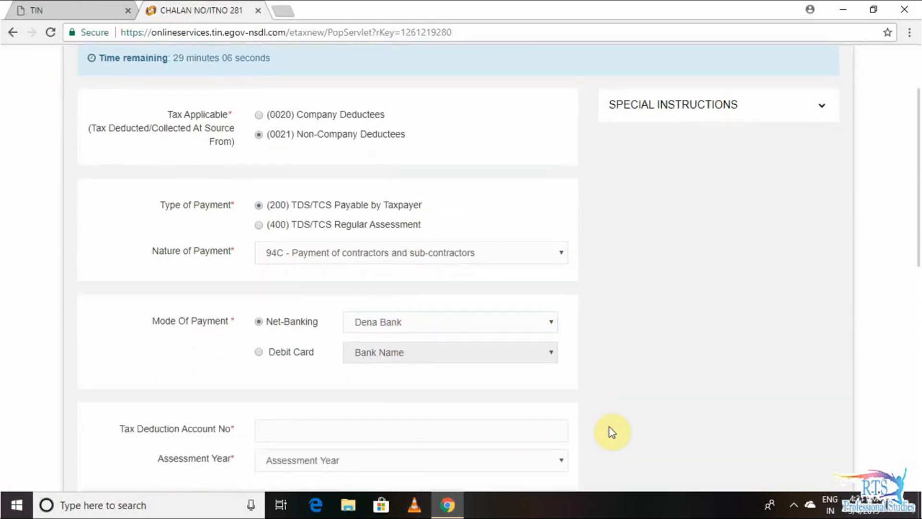
{"action": "scroll", "coordinate": [609, 427], "scroll_direction": "down", "scroll_amount": 1}
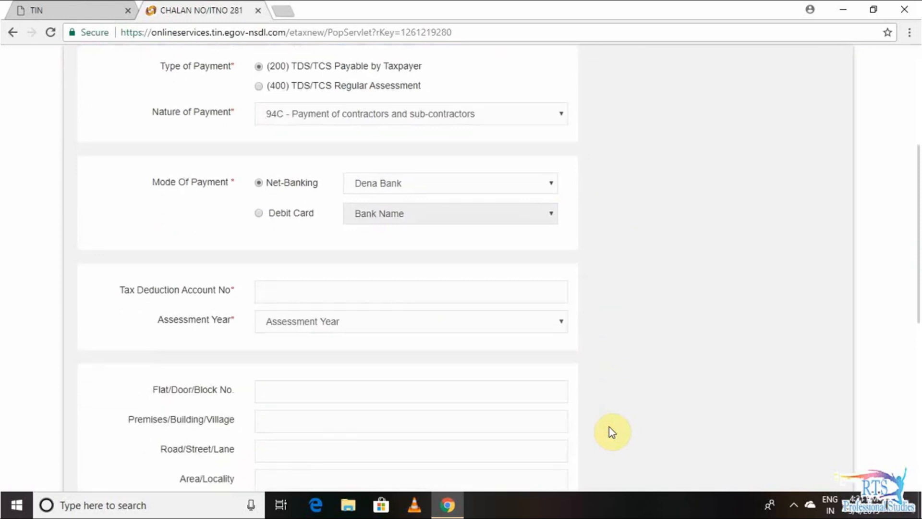
{"action": "left_click", "coordinate": [360, 288]}
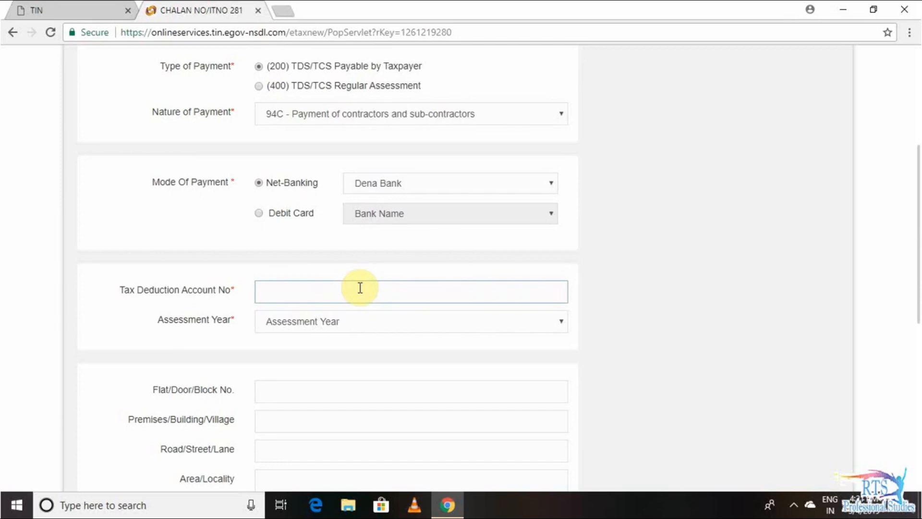
{"action": "left_click", "coordinate": [353, 322]}
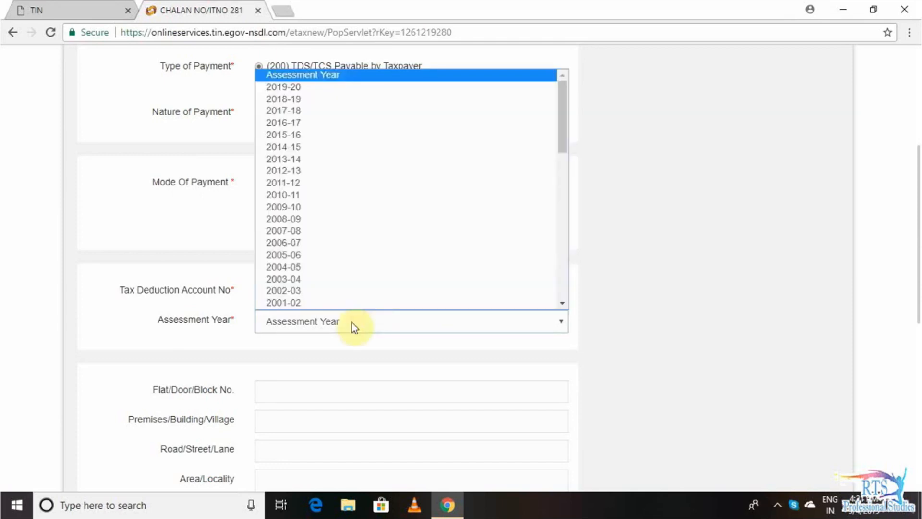
{"action": "left_click", "coordinate": [309, 90]}
{"action": "left_click", "coordinate": [338, 355]}
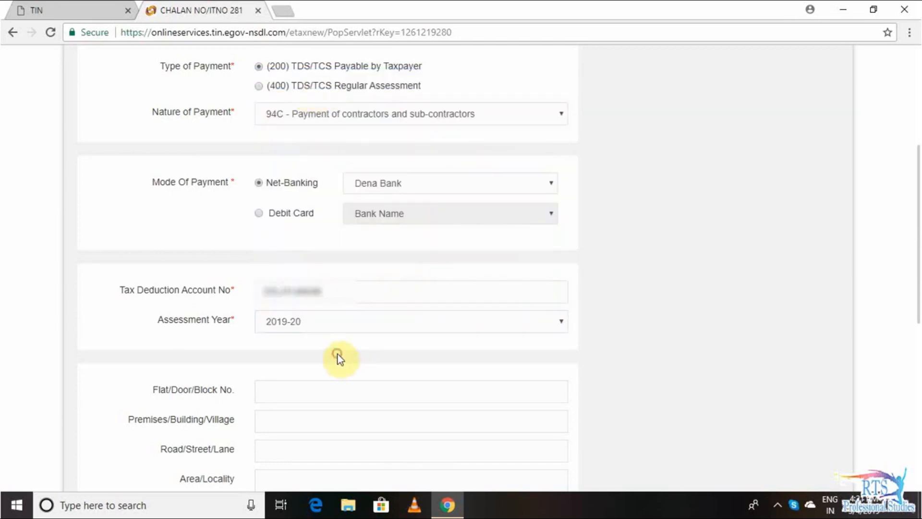
- Fill in the deductor's address, pin code and contact e-mail, and enter the captcha
{"action": "left_click", "coordinate": [303, 391]}
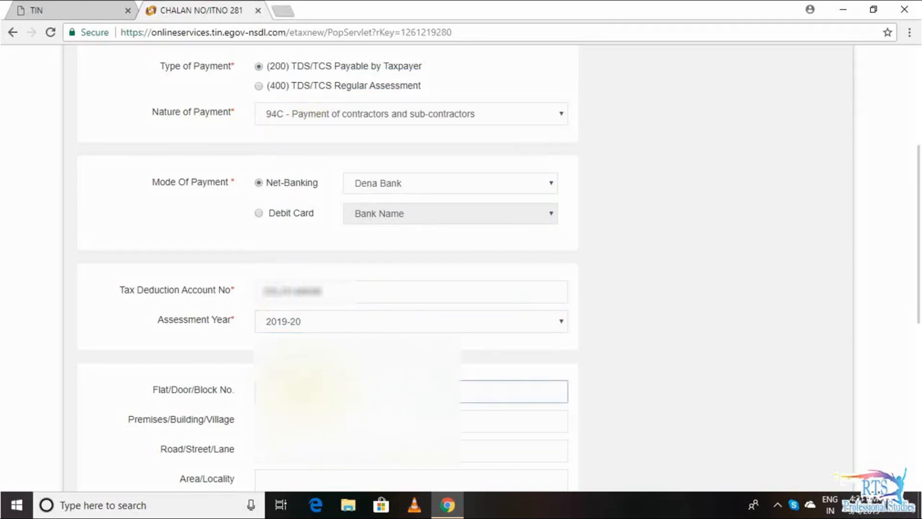
{"action": "scroll", "coordinate": [127, 427], "scroll_direction": "down", "scroll_amount": 3}
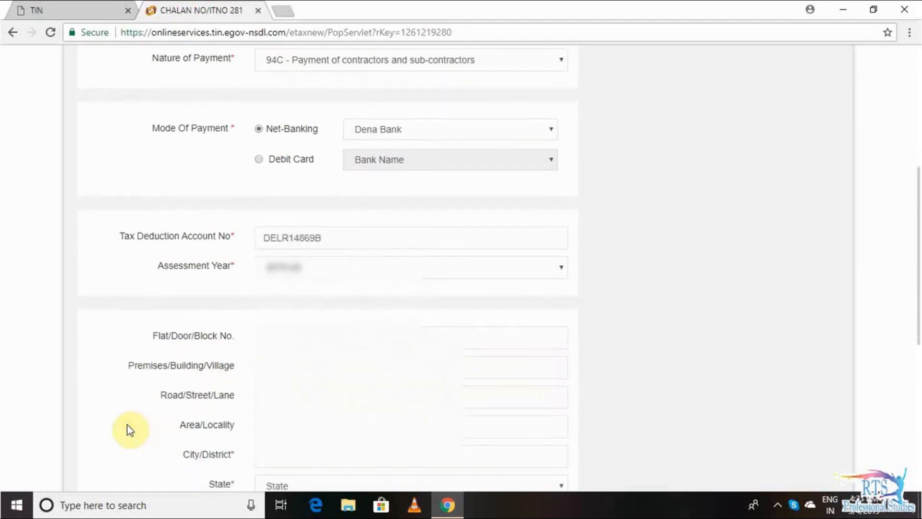
{"action": "left_click", "coordinate": [427, 407]}
{"action": "left_click", "coordinate": [421, 426]}
{"action": "left_click", "coordinate": [420, 436]}
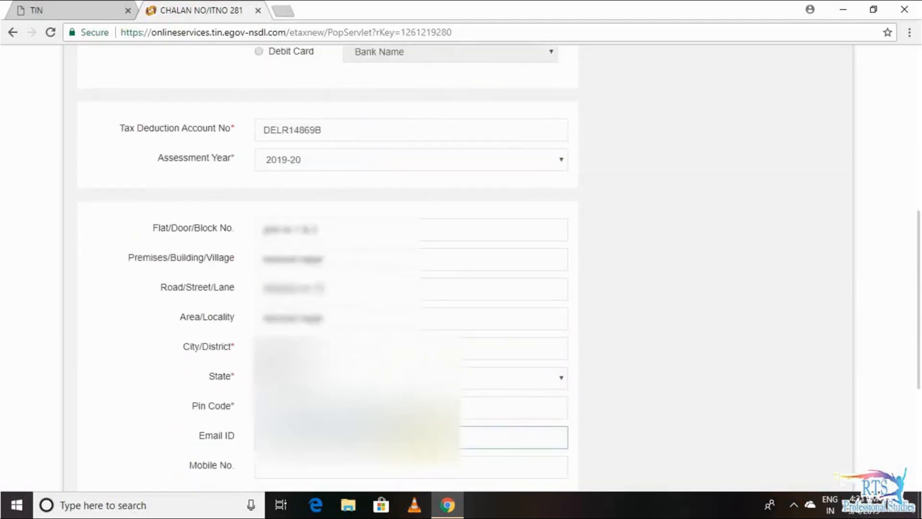
{"action": "left_click", "coordinate": [422, 438]}
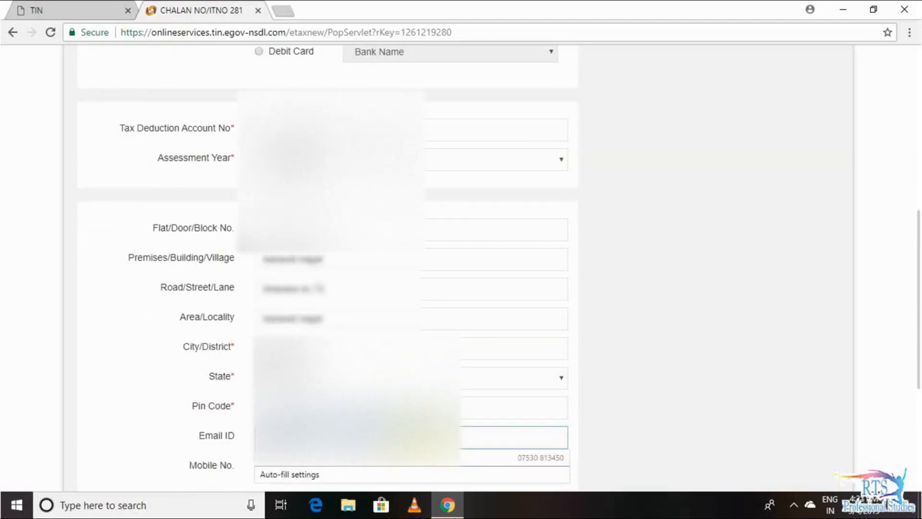
{"action": "scroll", "coordinate": [304, 450], "scroll_direction": "down", "scroll_amount": 3}
{"action": "left_click", "coordinate": [303, 457]}
{"action": "type", "text": "7dwmw"}
{"action": "scroll", "coordinate": [535, 439], "scroll_direction": "down", "scroll_amount": 3}
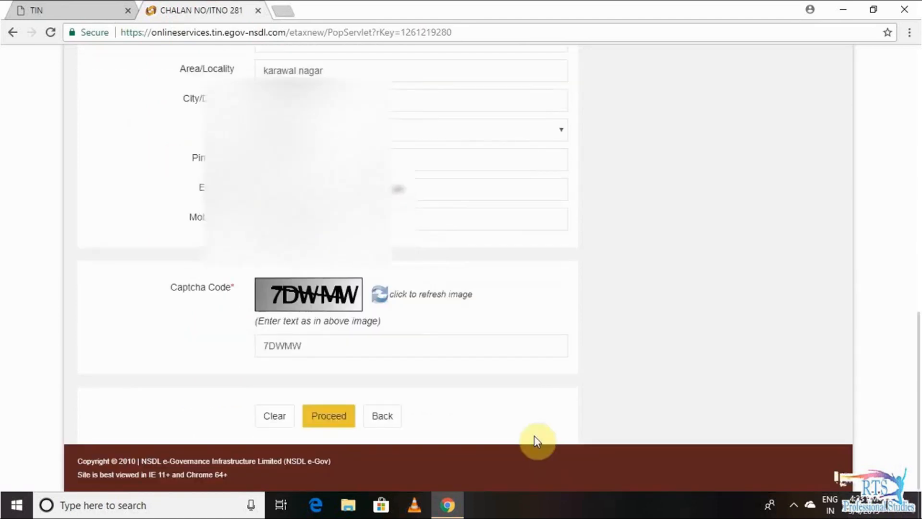
- Proceed to the challan confirmation page, review the details and agree to the NSDL e-Gov consent
{"action": "left_click", "coordinate": [332, 416]}
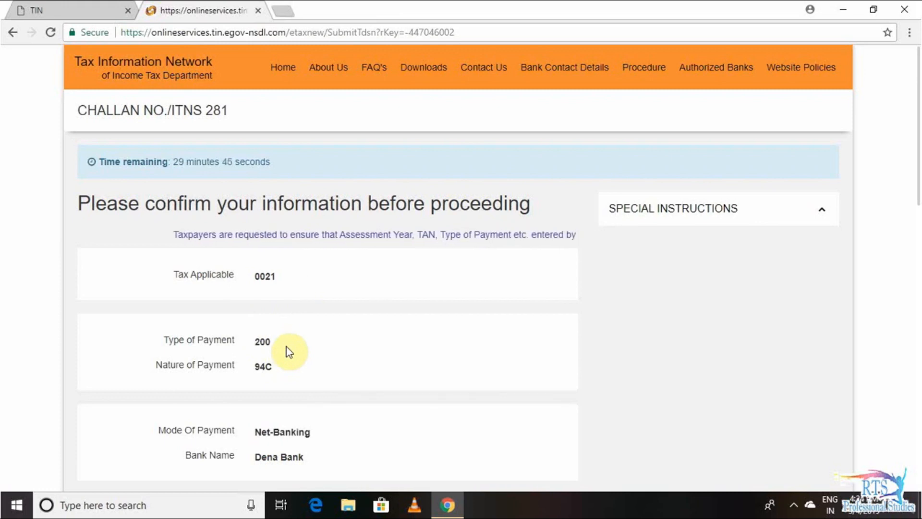
{"action": "scroll", "coordinate": [312, 359], "scroll_direction": "down", "scroll_amount": 1}
{"action": "scroll", "coordinate": [315, 364], "scroll_direction": "down", "scroll_amount": 5}
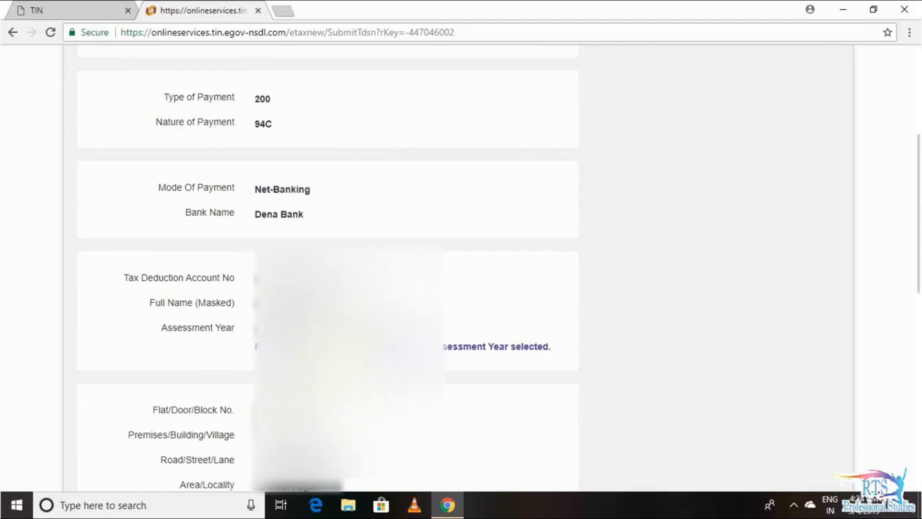
{"action": "scroll", "coordinate": [327, 269], "scroll_direction": "down", "scroll_amount": 5}
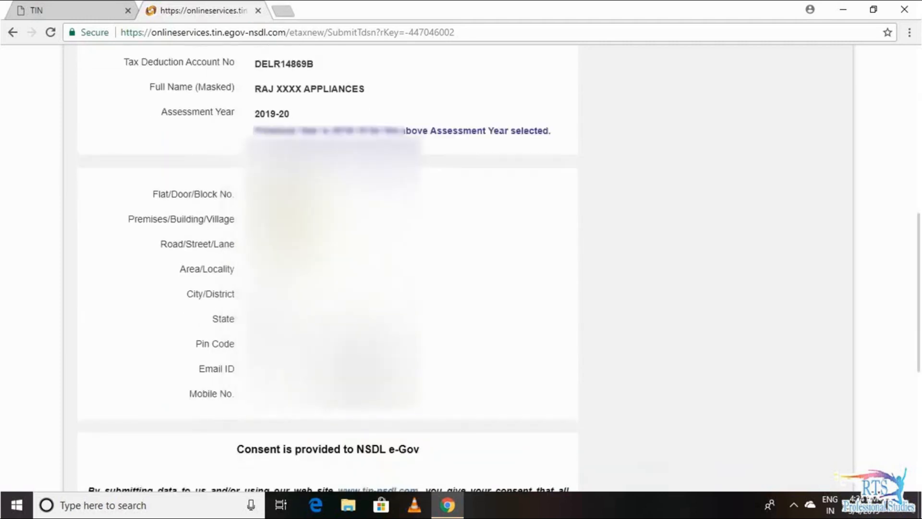
{"action": "scroll", "coordinate": [329, 456], "scroll_direction": "down", "scroll_amount": 1}
{"action": "scroll", "coordinate": [329, 456], "scroll_direction": "down", "scroll_amount": 4}
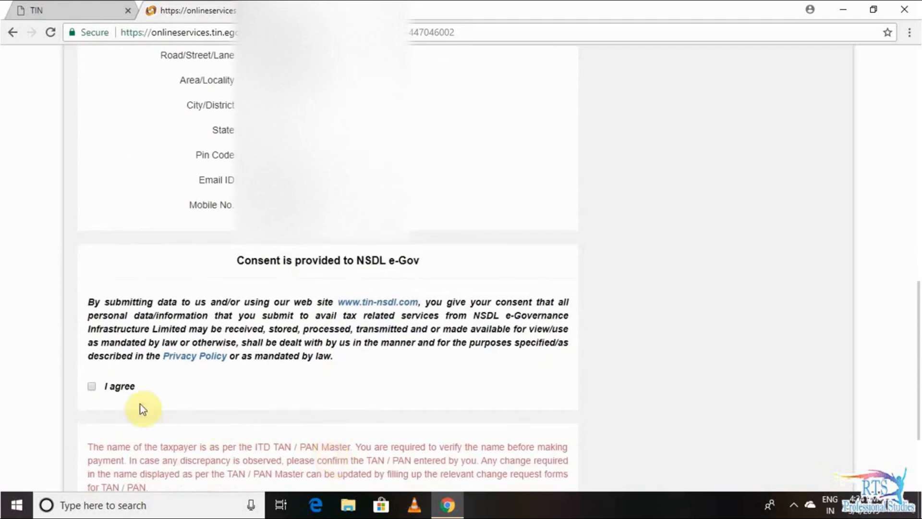
{"action": "left_click", "coordinate": [91, 386]}
{"action": "scroll", "coordinate": [317, 405], "scroll_direction": "down", "scroll_amount": 2}
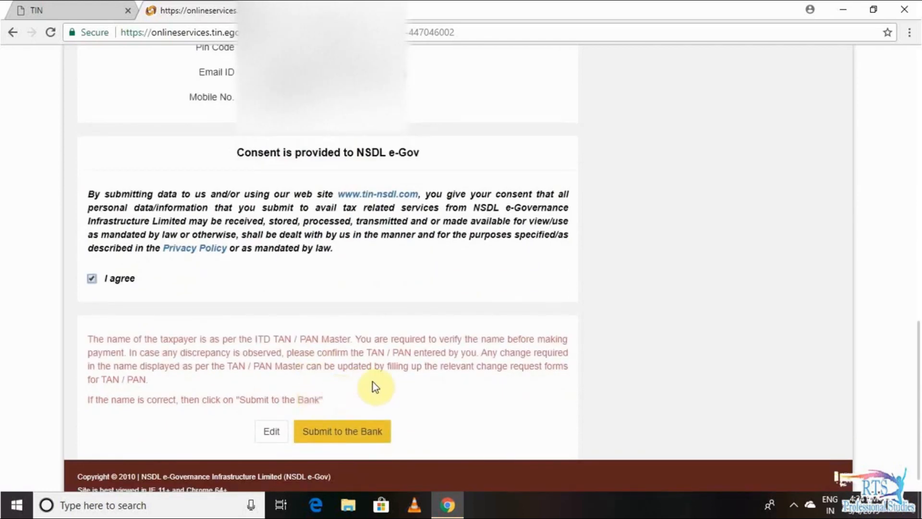
- Pay the challan through Dena Bank and open the printable ₹5101 e-challan receipt
{"action": "left_click", "coordinate": [347, 431]}
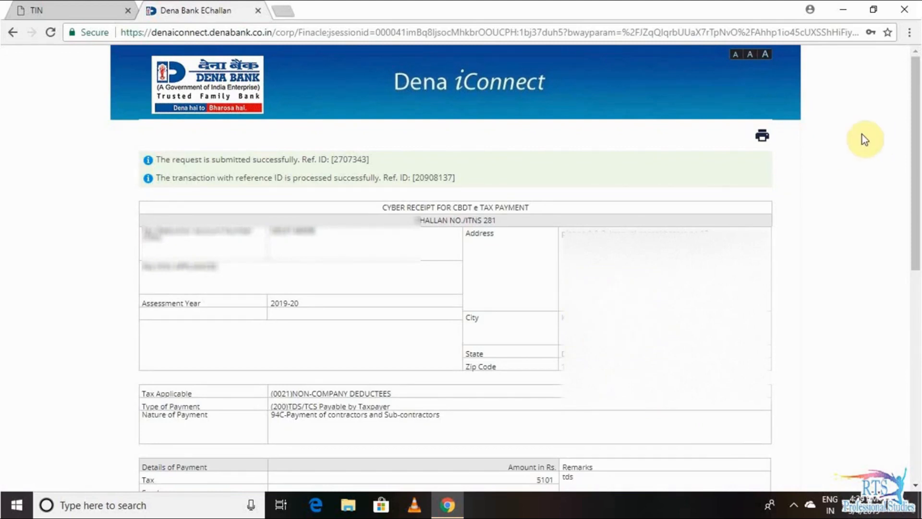
{"action": "left_click", "coordinate": [763, 138]}
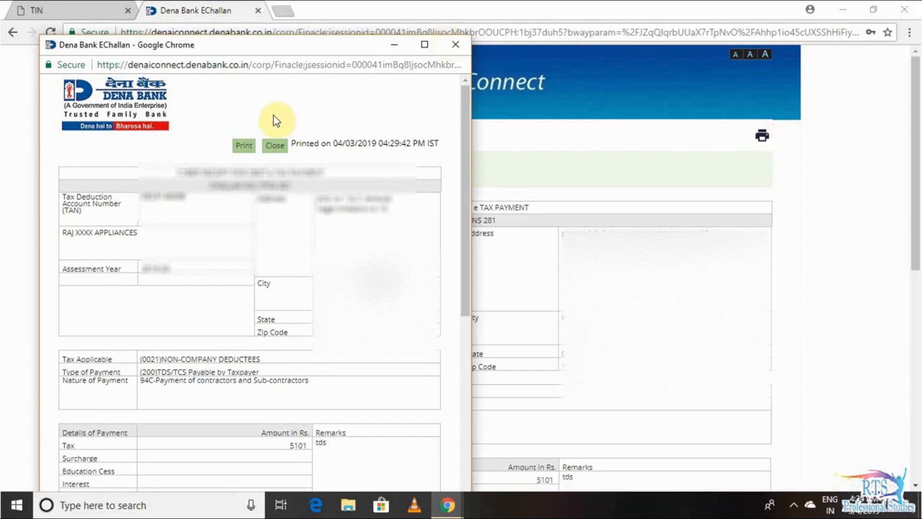
- Print the e-challan receipt to 'Save as PDF' and save the file
{"action": "left_click", "coordinate": [244, 145]}
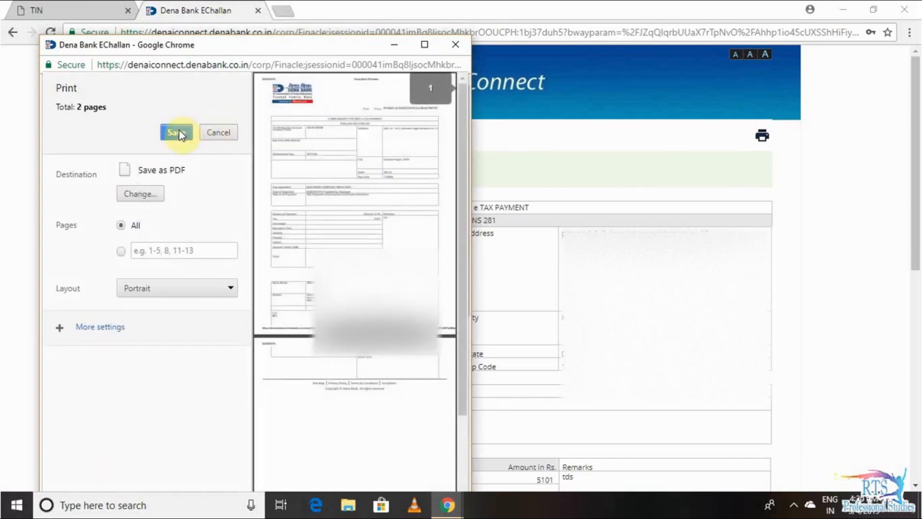
{"action": "left_click", "coordinate": [179, 134]}
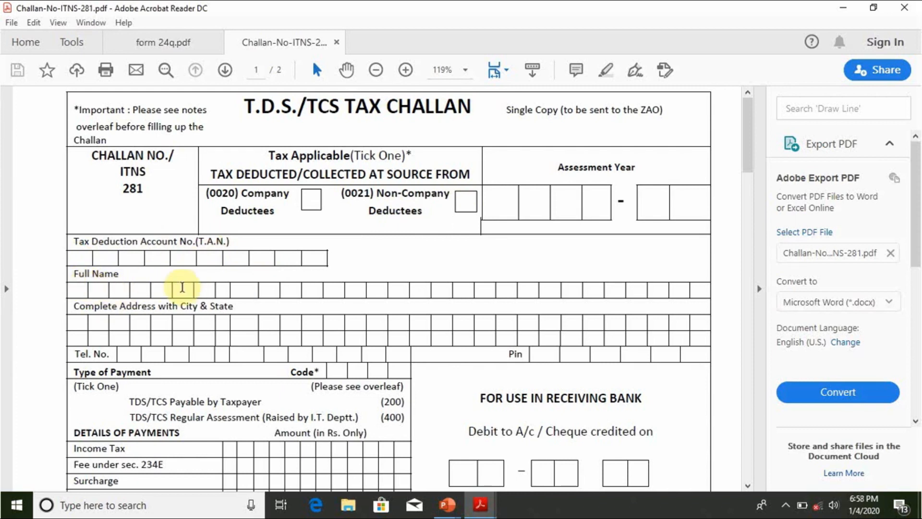
{"action": "scroll", "coordinate": [181, 287], "scroll_direction": "down", "scroll_amount": 1}
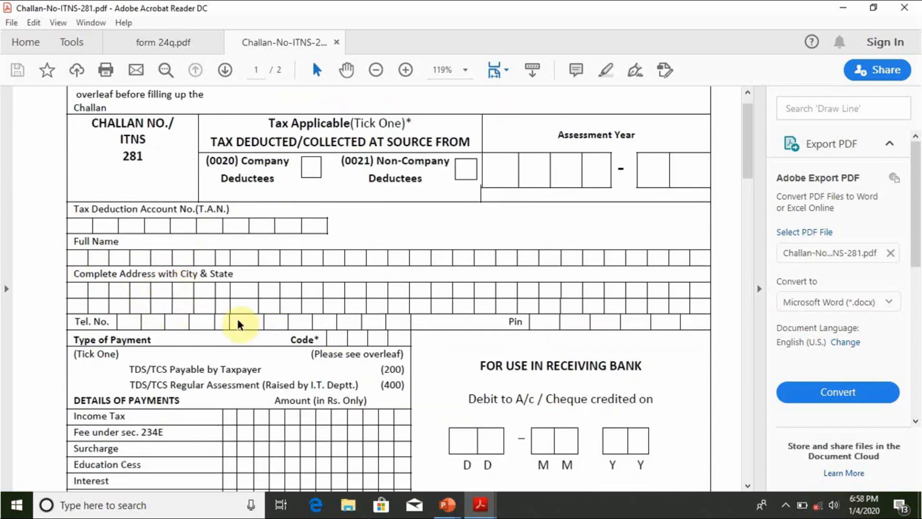
{"action": "scroll", "coordinate": [245, 317], "scroll_direction": "down", "scroll_amount": 3}
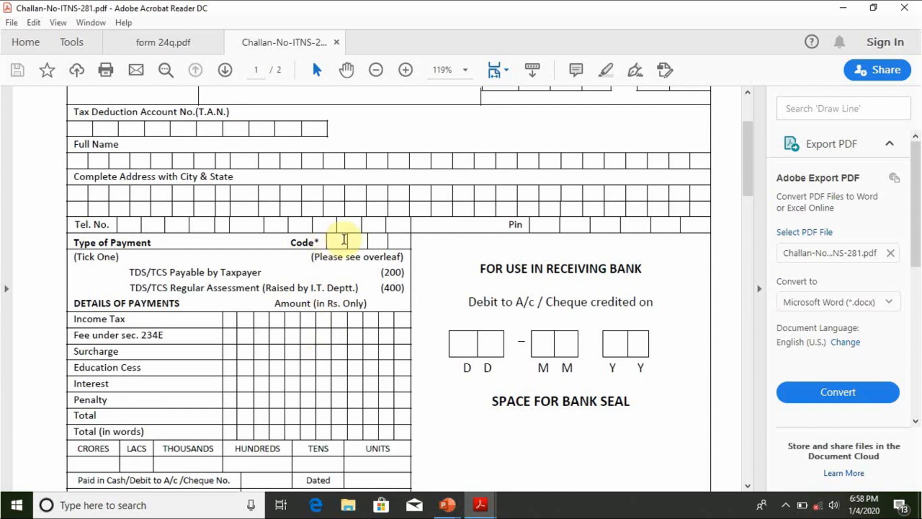
{"action": "scroll", "coordinate": [373, 354], "scroll_direction": "down", "scroll_amount": 4}
{"action": "scroll", "coordinate": [375, 354], "scroll_direction": "down", "scroll_amount": 12}
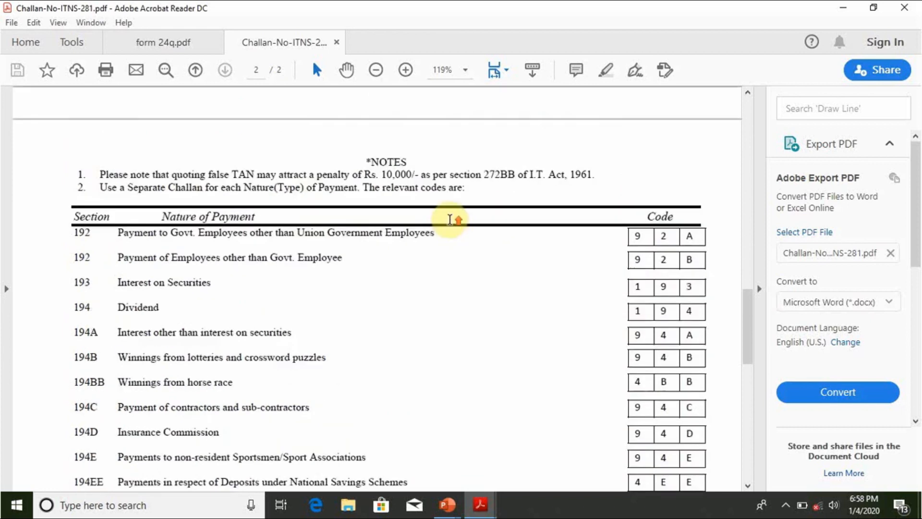
{"action": "scroll", "coordinate": [449, 223], "scroll_direction": "up", "scroll_amount": 4}
{"action": "scroll", "coordinate": [450, 224], "scroll_direction": "up", "scroll_amount": 15}
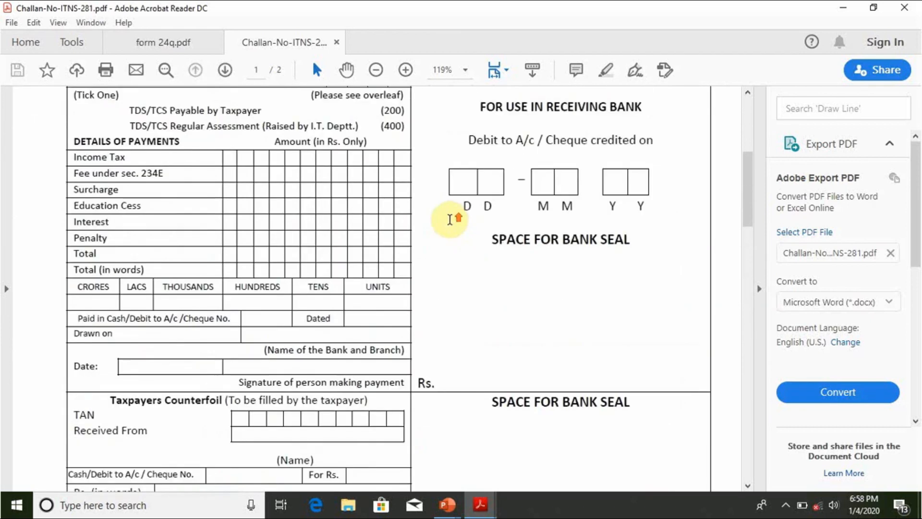
{"action": "scroll", "coordinate": [451, 224], "scroll_direction": "up", "scroll_amount": 2}
{"action": "scroll", "coordinate": [450, 224], "scroll_direction": "down", "scroll_amount": 13}
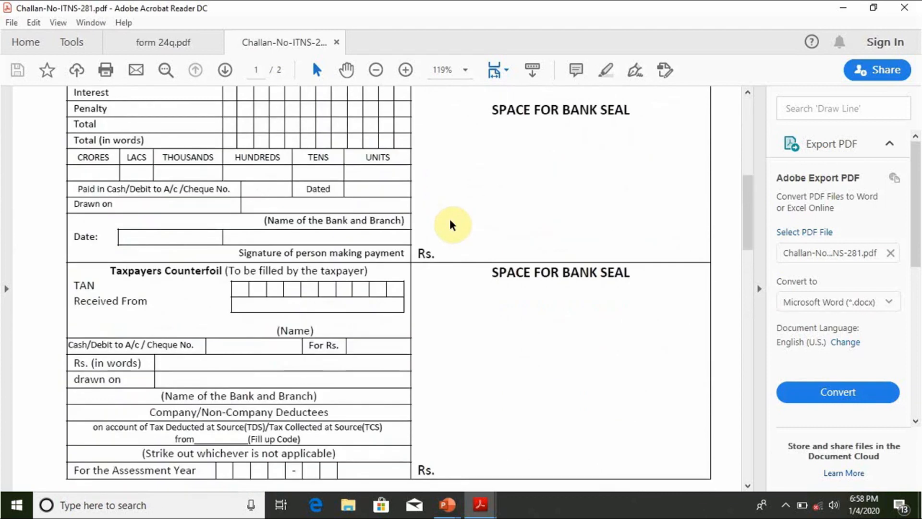
{"action": "scroll", "coordinate": [452, 226], "scroll_direction": "down", "scroll_amount": 7}
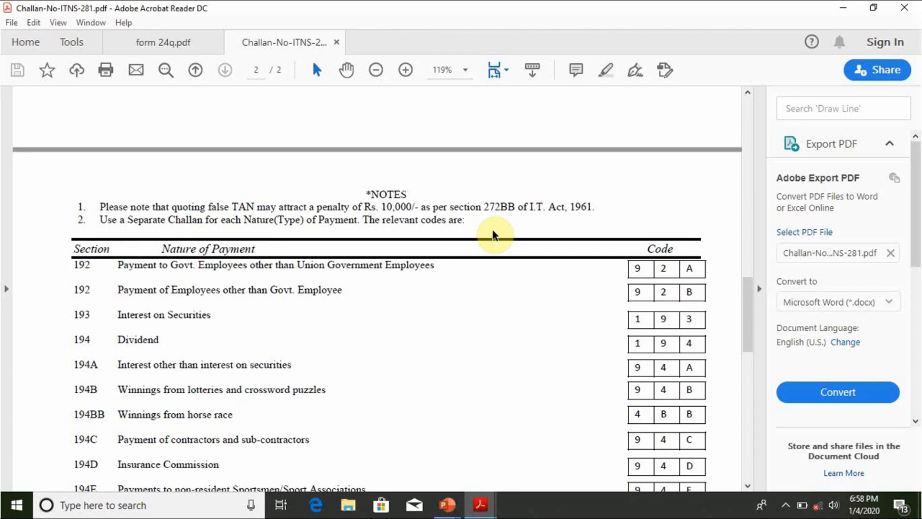
{"action": "scroll", "coordinate": [493, 234], "scroll_direction": "up", "scroll_amount": 10}
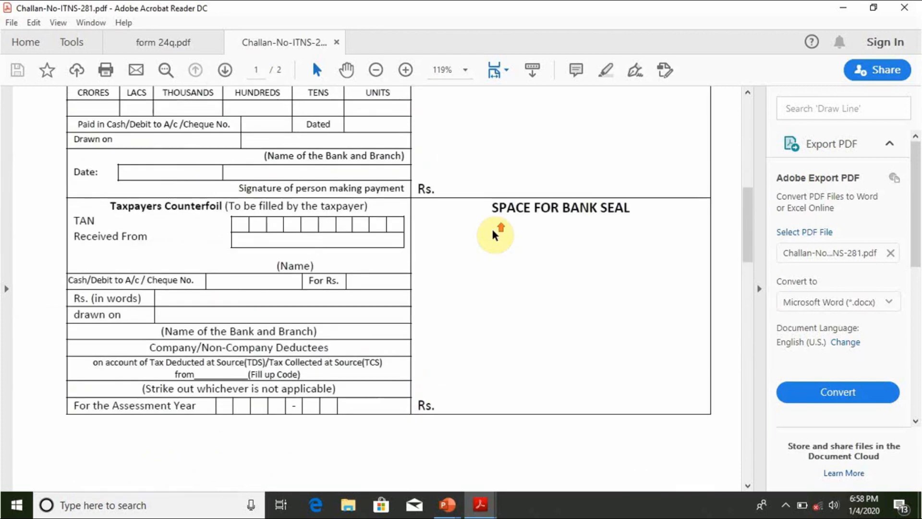
{"action": "scroll", "coordinate": [494, 234], "scroll_direction": "up", "scroll_amount": 8}
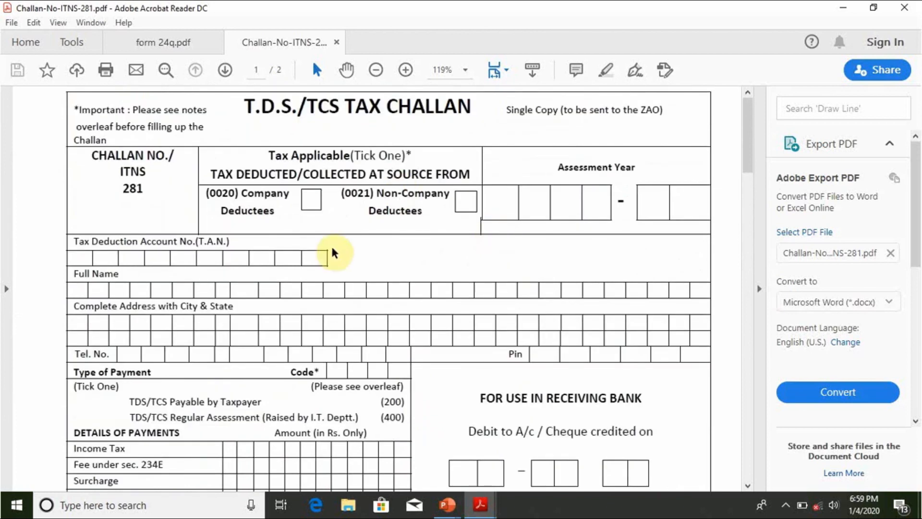
{"action": "scroll", "coordinate": [332, 252], "scroll_direction": "down", "scroll_amount": 1}
{"action": "scroll", "coordinate": [332, 252], "scroll_direction": "down", "scroll_amount": 5}
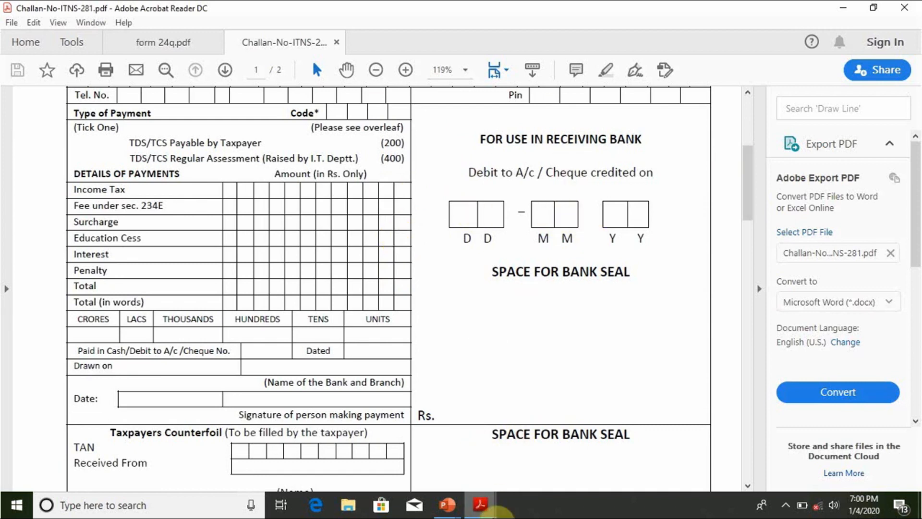
- Bring up form 24q.pdf in Acrobat Reader at 100% zoom
{"action": "mouse_move", "coordinate": [482, 506]}
{"action": "left_click", "coordinate": [432, 442]}
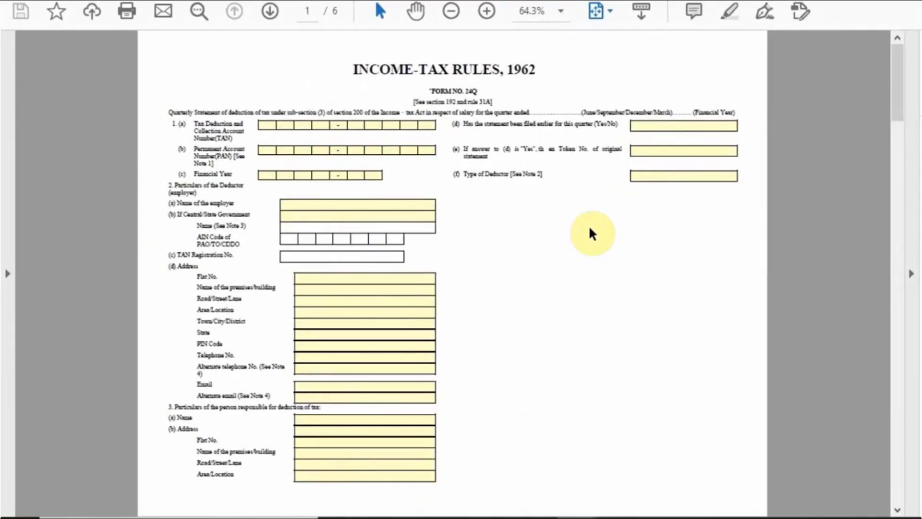
{"action": "key", "text": "ctrl+1"}
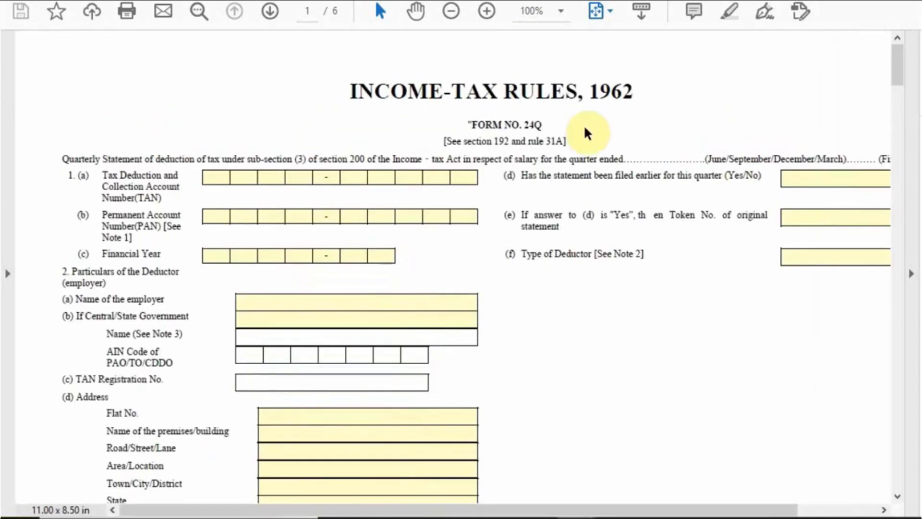
{"action": "scroll", "coordinate": [584, 214], "scroll_direction": "down", "scroll_amount": 1}
{"action": "scroll", "coordinate": [582, 226], "scroll_direction": "down", "scroll_amount": 3}
{"action": "scroll", "coordinate": [555, 212], "scroll_direction": "up", "scroll_amount": 2}
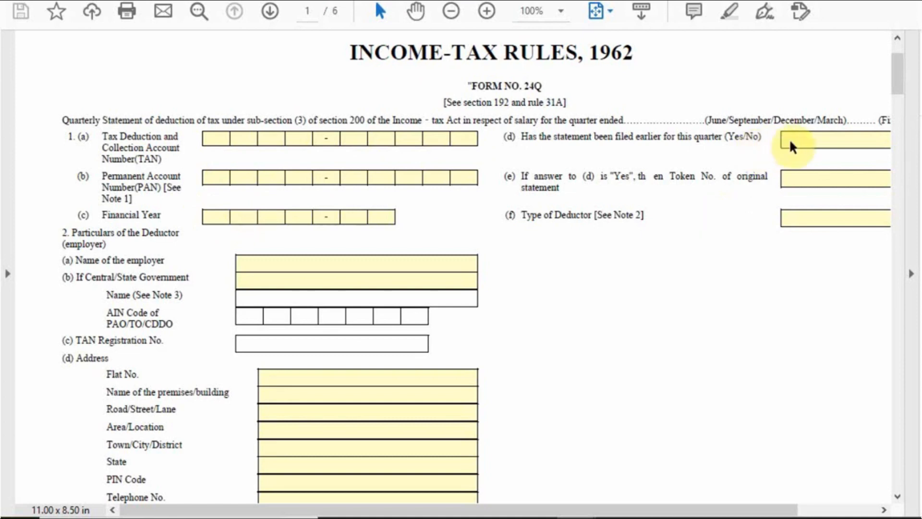
- Scroll through Form 24Q's deductor particulars down to the tax-deducted table, columns 301–313
{"action": "left_click_drag", "start_coordinate": [746, 510], "coordinate": [843, 474]}
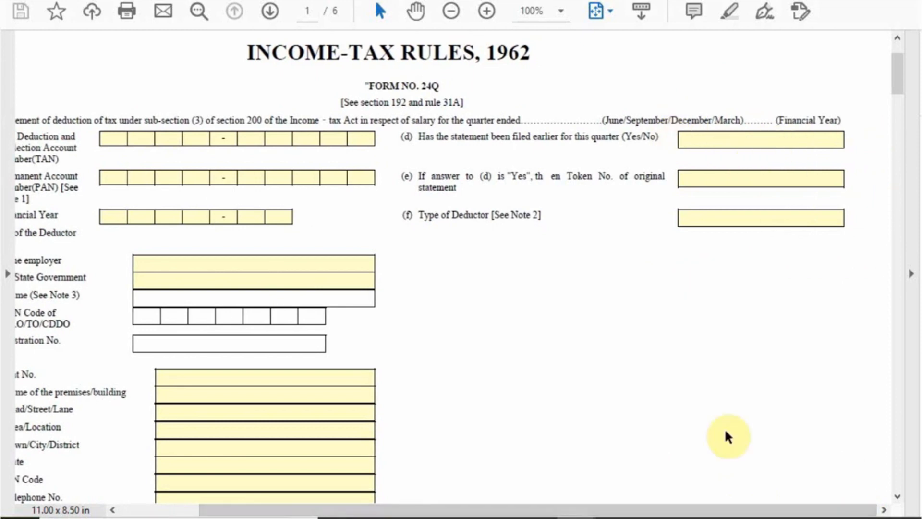
{"action": "left_click_drag", "start_coordinate": [762, 508], "coordinate": [676, 499]}
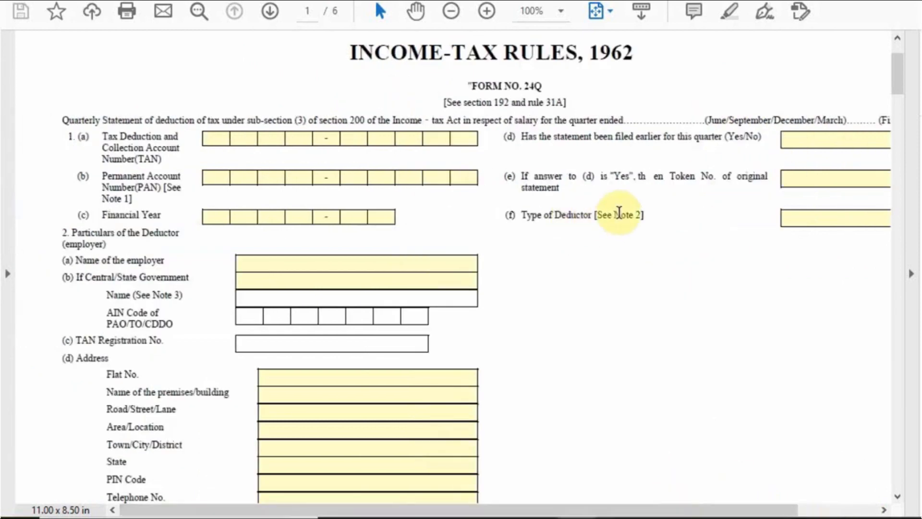
{"action": "left_click_drag", "start_coordinate": [778, 510], "coordinate": [883, 510]}
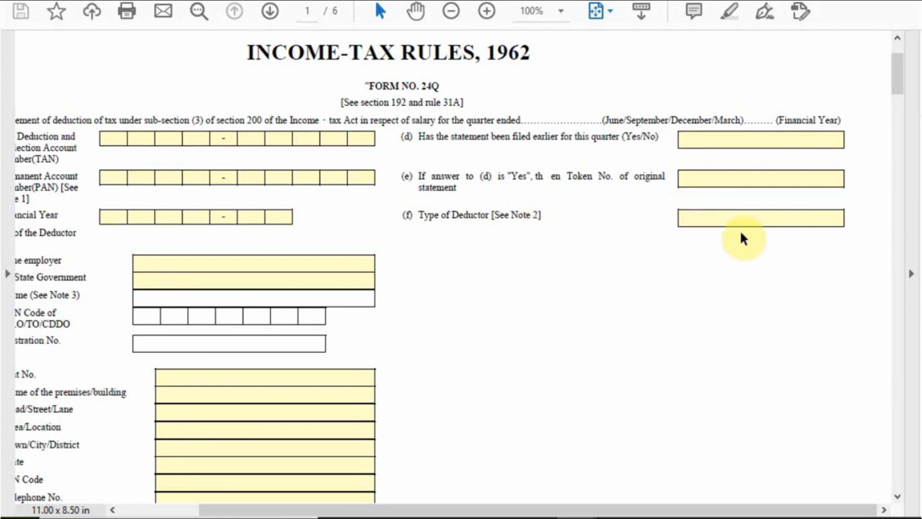
{"action": "left_click_drag", "start_coordinate": [812, 511], "coordinate": [591, 507]}
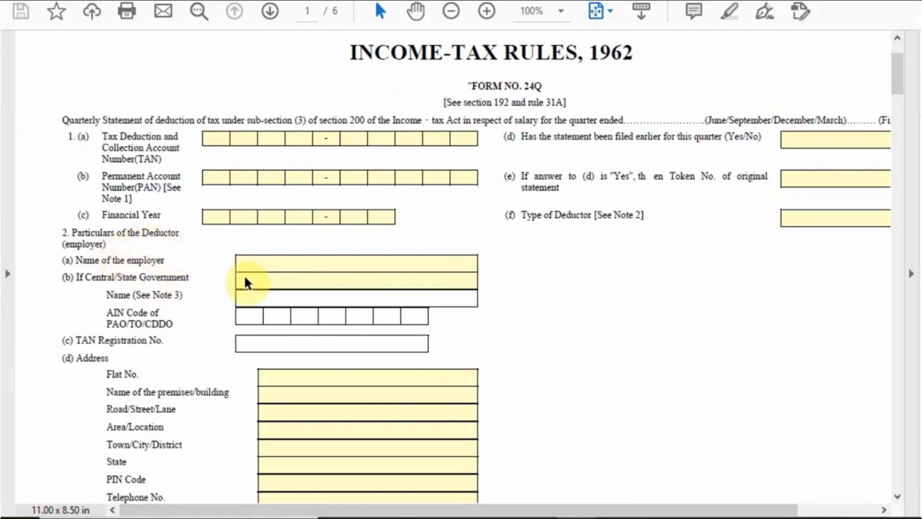
{"action": "scroll", "coordinate": [244, 273], "scroll_direction": "down", "scroll_amount": 2}
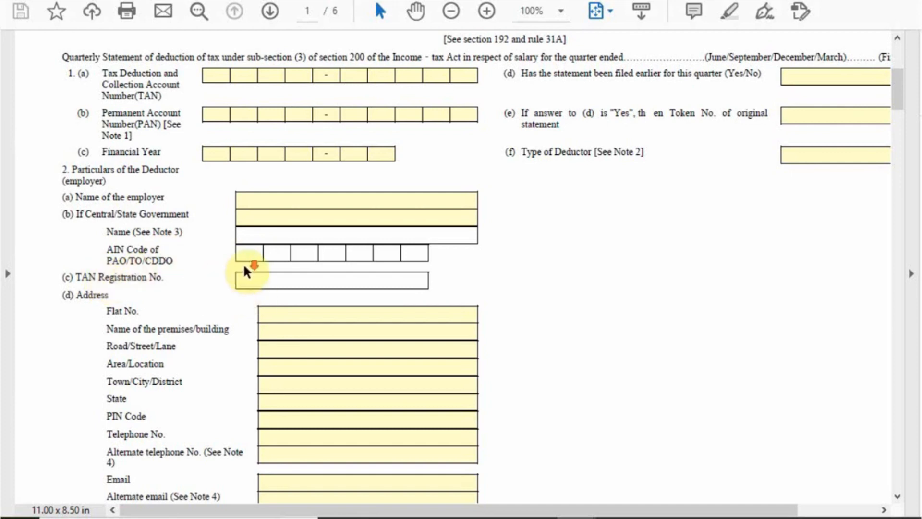
{"action": "scroll", "coordinate": [247, 267], "scroll_direction": "down", "scroll_amount": 1}
{"action": "scroll", "coordinate": [279, 272], "scroll_direction": "down", "scroll_amount": 1}
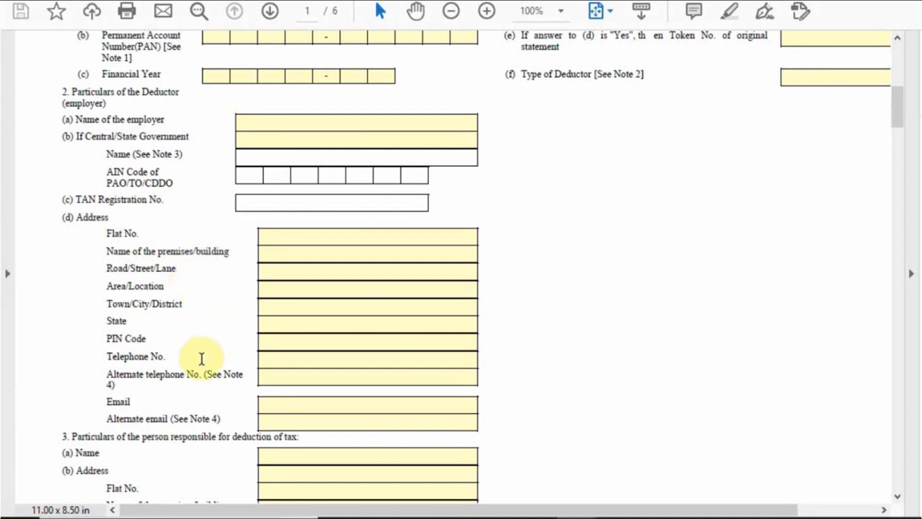
{"action": "scroll", "coordinate": [215, 373], "scroll_direction": "down", "scroll_amount": 10}
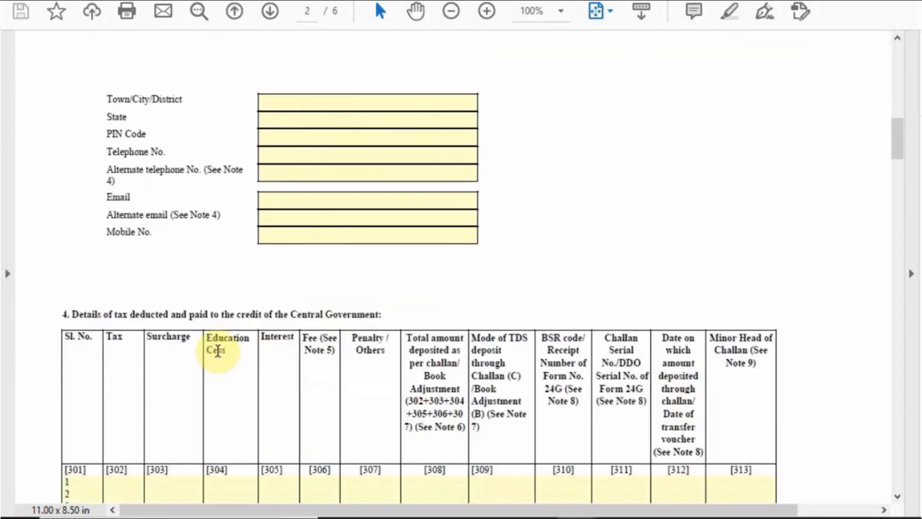
- Scroll past page 2's section 4 tax table to the blank Annexure I deductee-wise TDS breakup on page 3
{"action": "scroll", "coordinate": [232, 274], "scroll_direction": "up", "scroll_amount": 10}
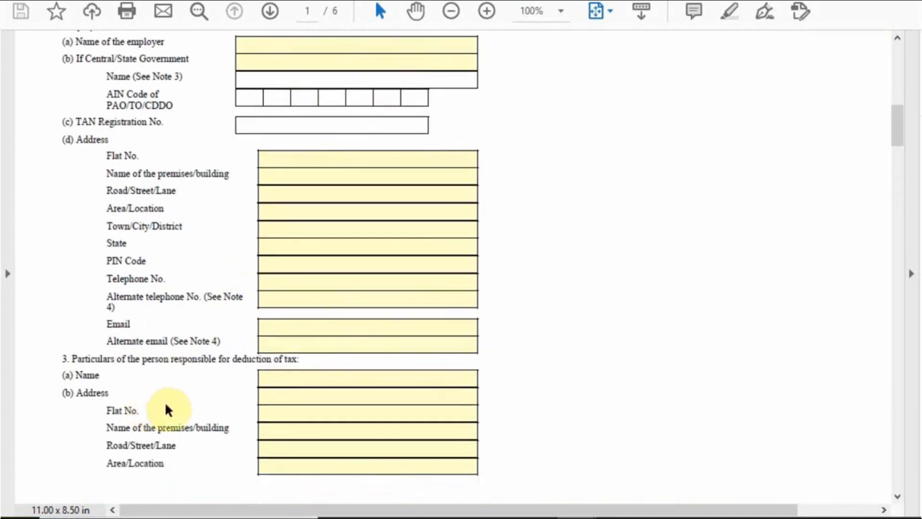
{"action": "scroll", "coordinate": [213, 368], "scroll_direction": "down", "scroll_amount": 8}
{"action": "scroll", "coordinate": [215, 356], "scroll_direction": "down", "scroll_amount": 2}
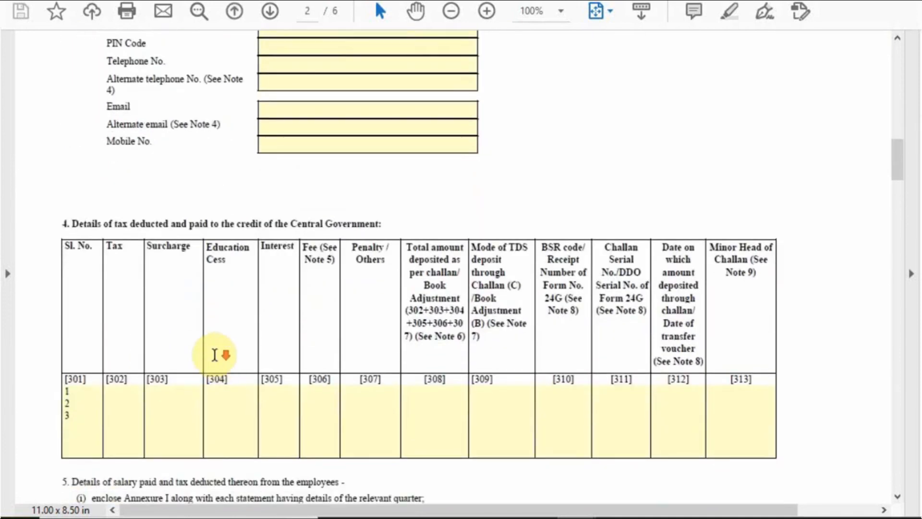
{"action": "scroll", "coordinate": [216, 354], "scroll_direction": "down", "scroll_amount": 2}
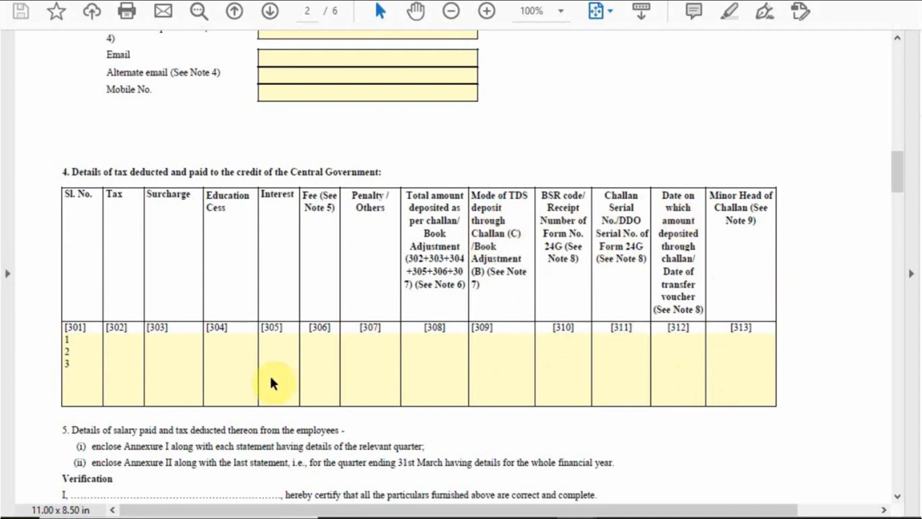
{"action": "scroll", "coordinate": [489, 330], "scroll_direction": "down", "scroll_amount": 3}
{"action": "scroll", "coordinate": [491, 330], "scroll_direction": "down", "scroll_amount": 10}
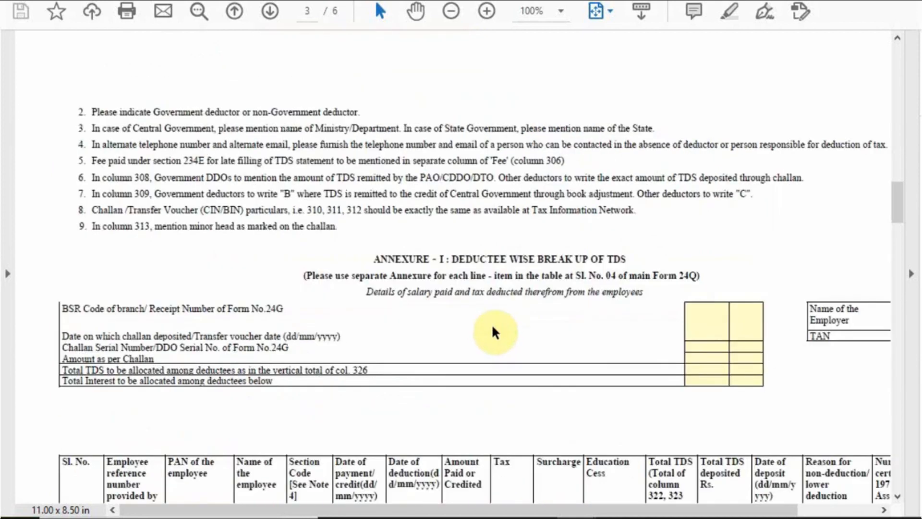
{"action": "scroll", "coordinate": [493, 330], "scroll_direction": "up", "scroll_amount": 11}
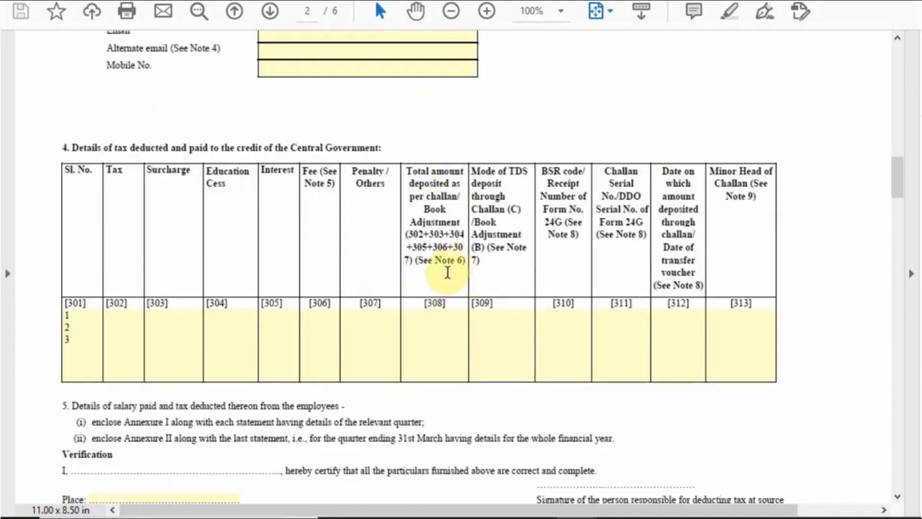
{"action": "scroll", "coordinate": [448, 288], "scroll_direction": "down", "scroll_amount": 10}
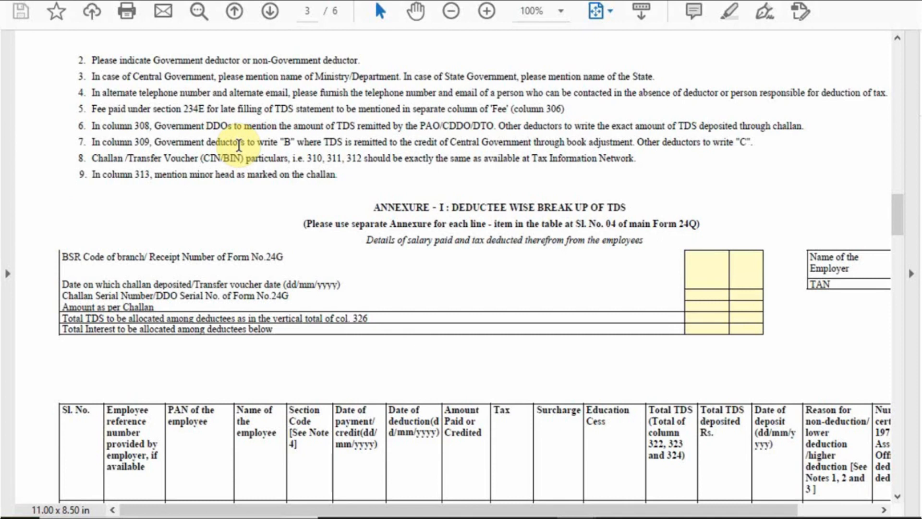
{"action": "scroll", "coordinate": [288, 158], "scroll_direction": "up", "scroll_amount": 5}
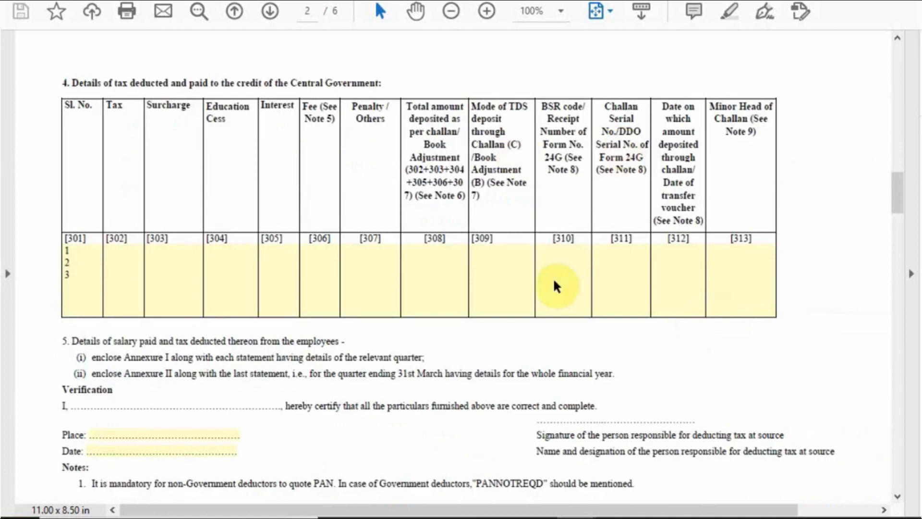
{"action": "scroll", "coordinate": [463, 257], "scroll_direction": "down", "scroll_amount": 10}
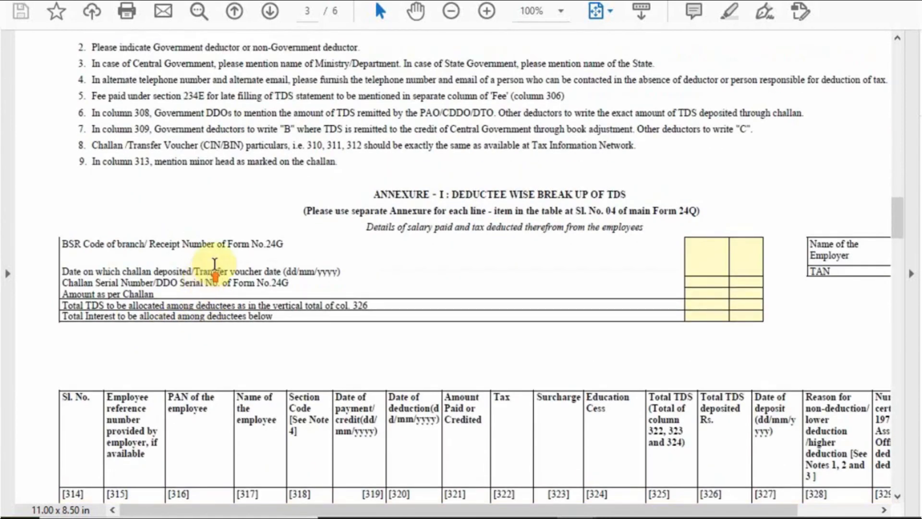
{"action": "scroll", "coordinate": [520, 269], "scroll_direction": "up", "scroll_amount": 5}
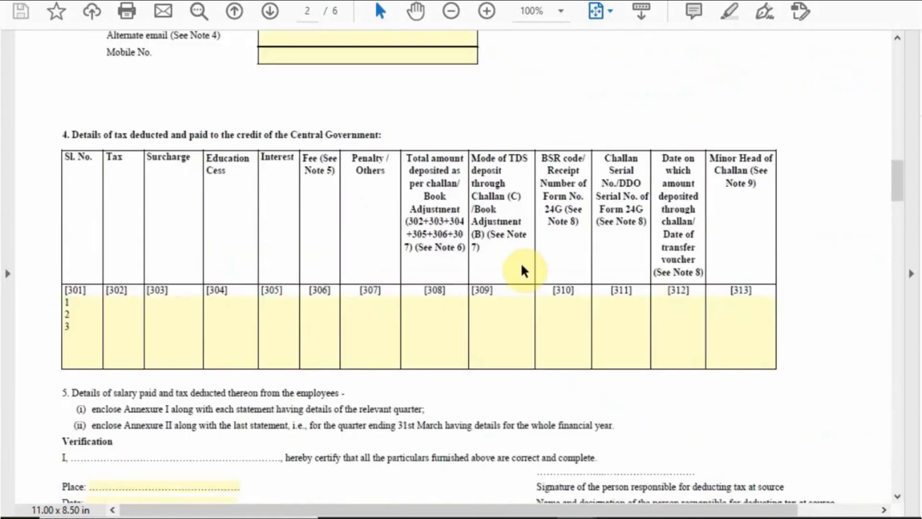
{"action": "scroll", "coordinate": [487, 328], "scroll_direction": "down", "scroll_amount": 10}
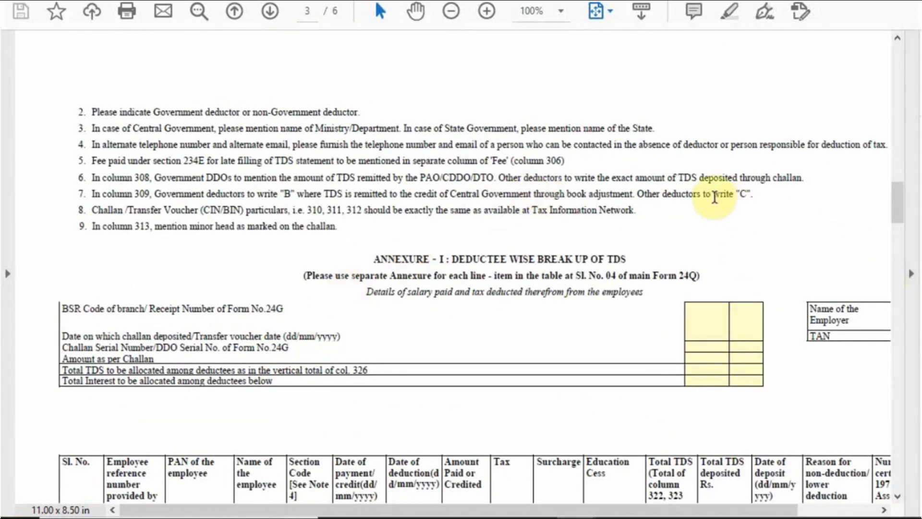
{"action": "scroll", "coordinate": [546, 247], "scroll_direction": "up", "scroll_amount": 10}
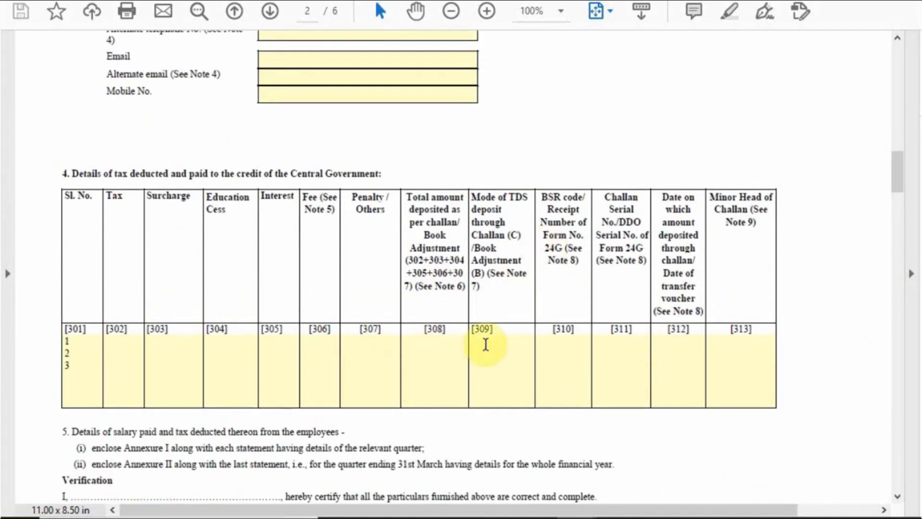
{"action": "scroll", "coordinate": [494, 188], "scroll_direction": "down", "scroll_amount": 10}
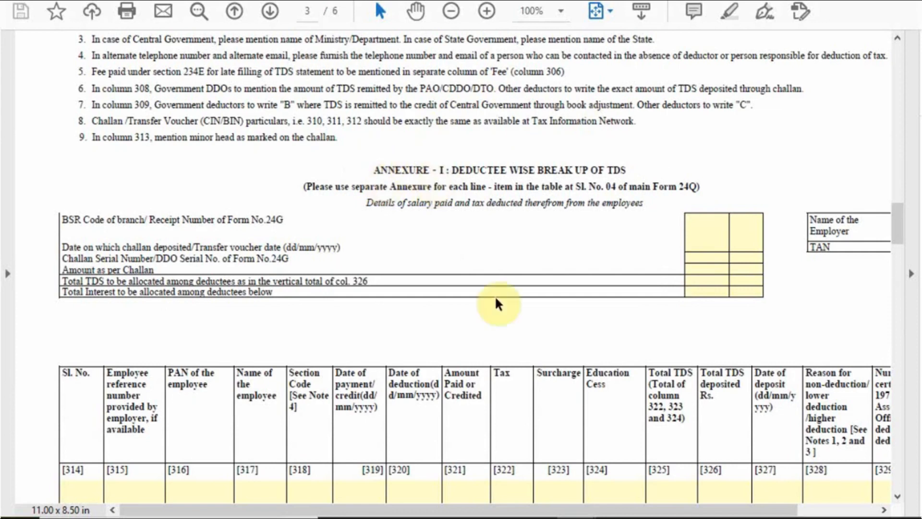
{"action": "scroll", "coordinate": [497, 295], "scroll_direction": "down", "scroll_amount": 3}
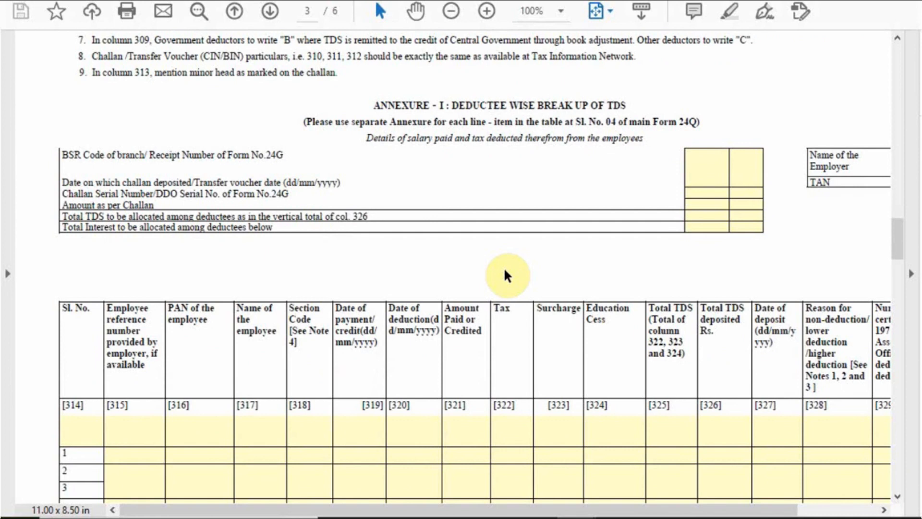
{"action": "scroll", "coordinate": [505, 270], "scroll_direction": "down", "scroll_amount": 10}
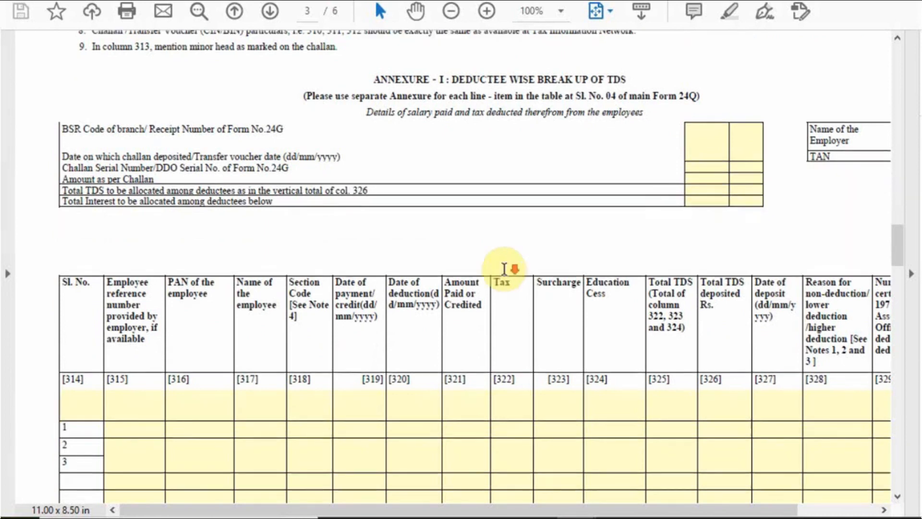
{"action": "scroll", "coordinate": [488, 296], "scroll_direction": "up", "scroll_amount": 10}
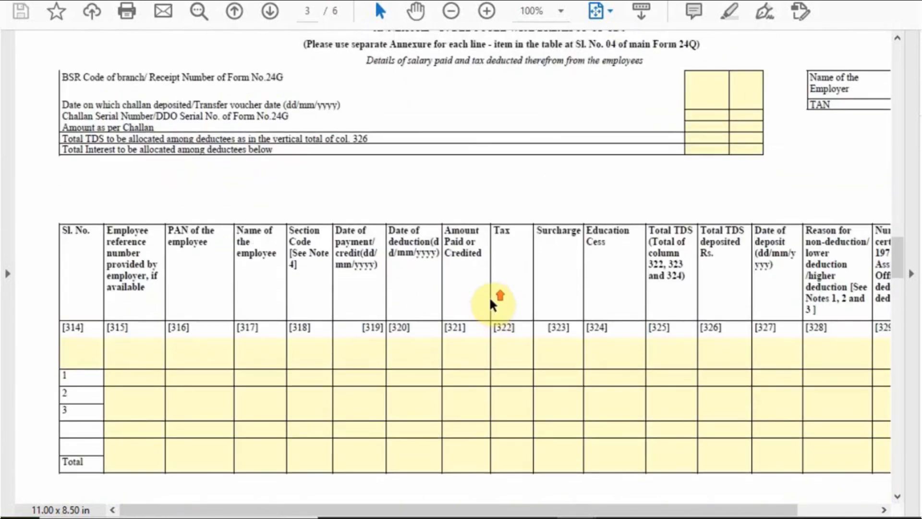
{"action": "scroll", "coordinate": [489, 296], "scroll_direction": "down", "scroll_amount": 2}
{"action": "scroll", "coordinate": [488, 296], "scroll_direction": "up", "scroll_amount": 5}
{"action": "scroll", "coordinate": [489, 295], "scroll_direction": "up", "scroll_amount": 2}
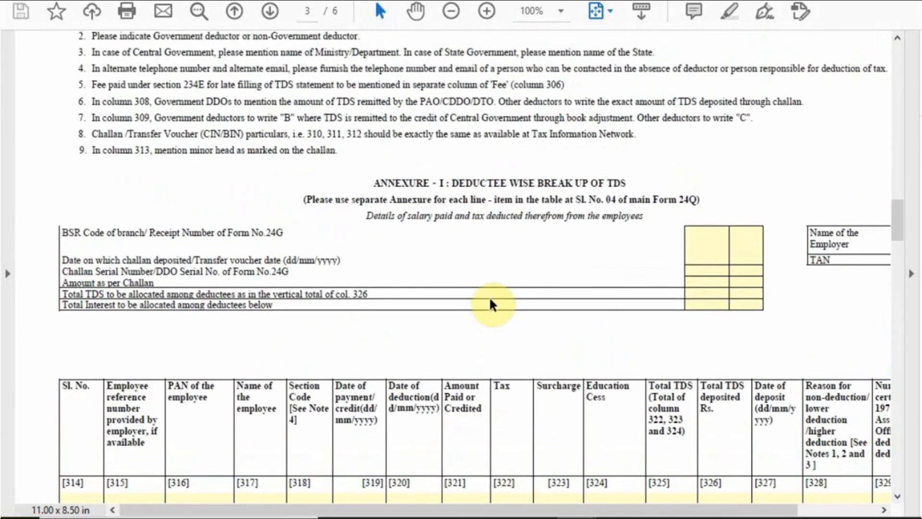
{"action": "scroll", "coordinate": [489, 296], "scroll_direction": "down", "scroll_amount": 5}
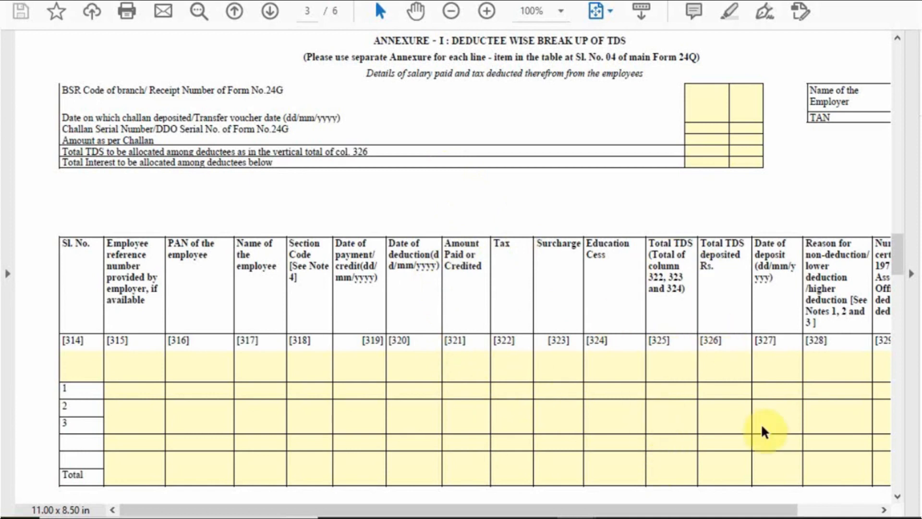
- Pan right to column 329, then move down to page 4's Verification block and section codes 92A–92C
{"action": "scroll", "coordinate": [763, 408], "scroll_direction": "down", "scroll_amount": 1}
{"action": "left_click_drag", "start_coordinate": [730, 509], "coordinate": [806, 513]}
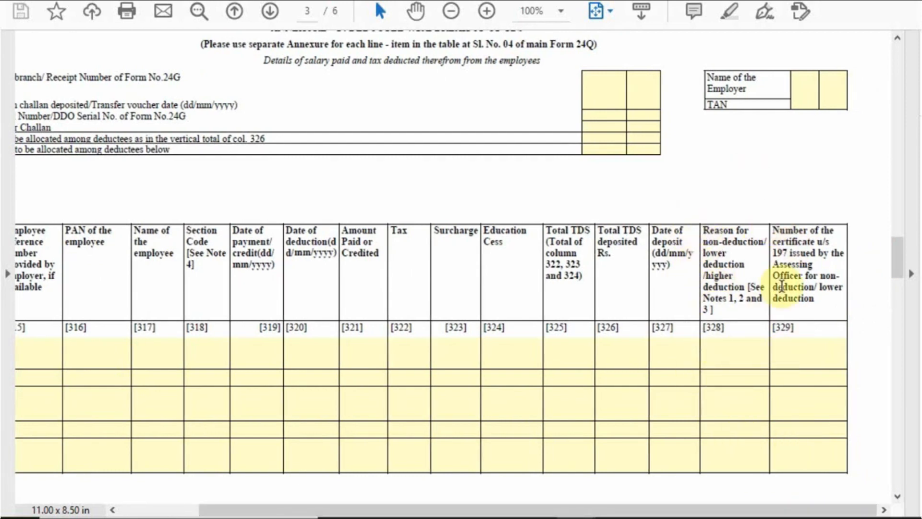
{"action": "scroll", "coordinate": [726, 275], "scroll_direction": "down", "scroll_amount": 3}
{"action": "left_click_drag", "start_coordinate": [830, 510], "coordinate": [748, 485]}
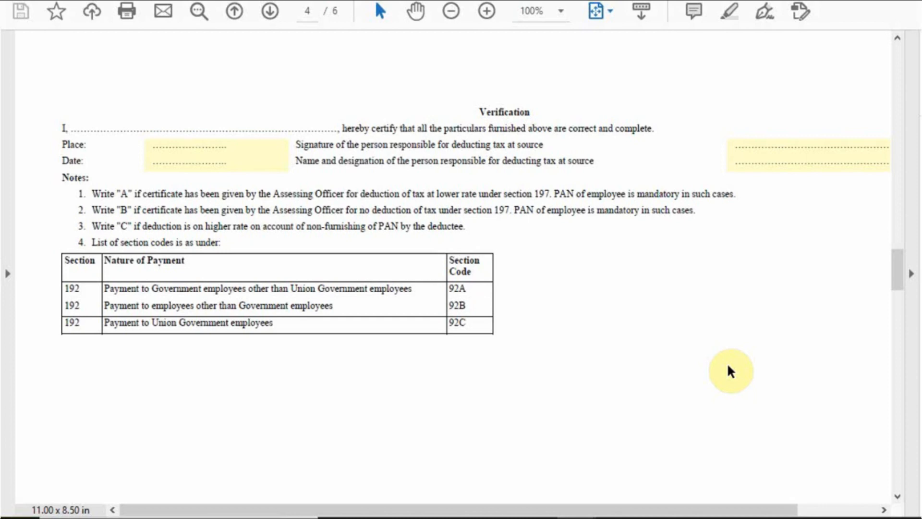
- Scroll down to page 5's blank Annexure II salary table, columns 330–354
{"action": "scroll", "coordinate": [727, 362], "scroll_direction": "down", "scroll_amount": 10}
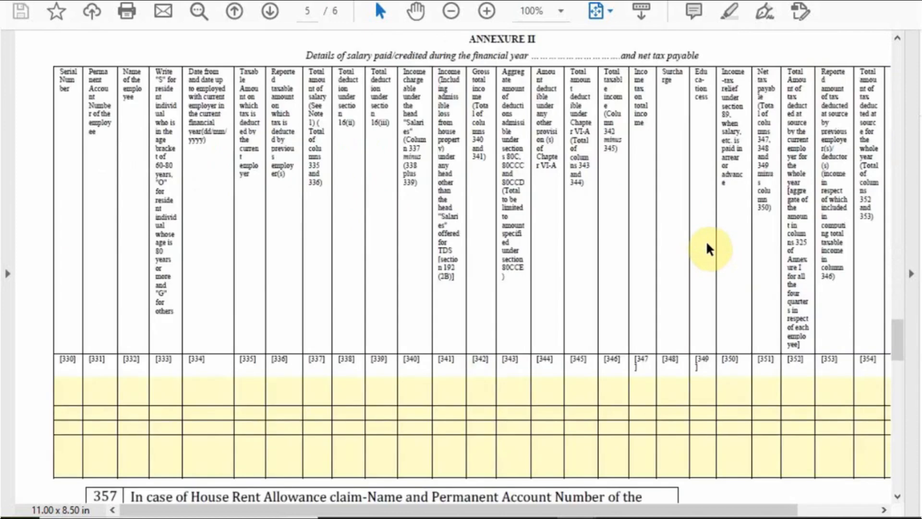
{"action": "scroll", "coordinate": [709, 258], "scroll_direction": "up", "scroll_amount": 8}
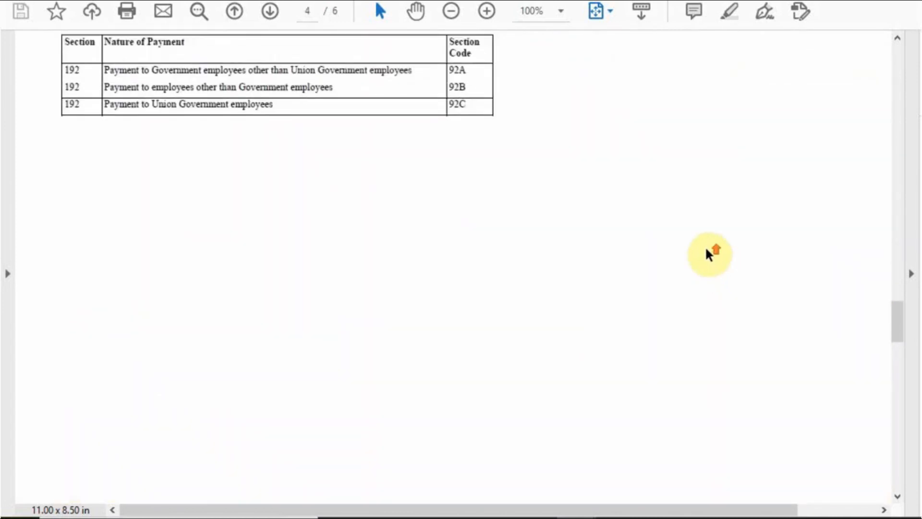
{"action": "scroll", "coordinate": [706, 253], "scroll_direction": "down", "scroll_amount": 8}
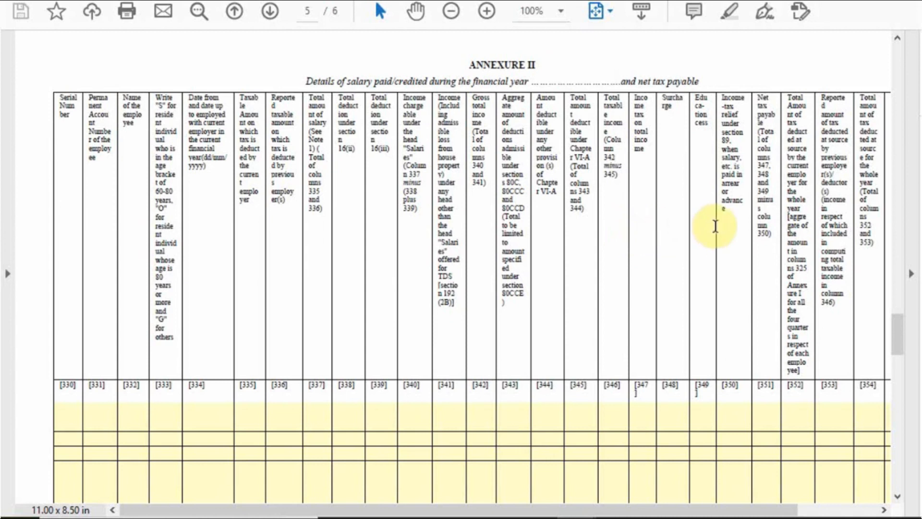
- Review page 5's rows 357/358 and notes, then reach page 6's superannuation fund note
{"action": "scroll", "coordinate": [356, 310], "scroll_direction": "down", "scroll_amount": 3}
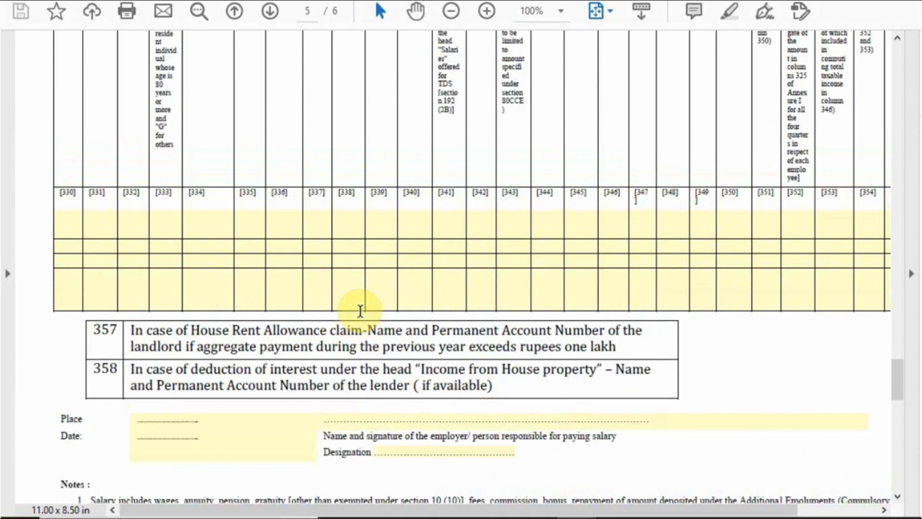
{"action": "scroll", "coordinate": [360, 310], "scroll_direction": "up", "scroll_amount": 10}
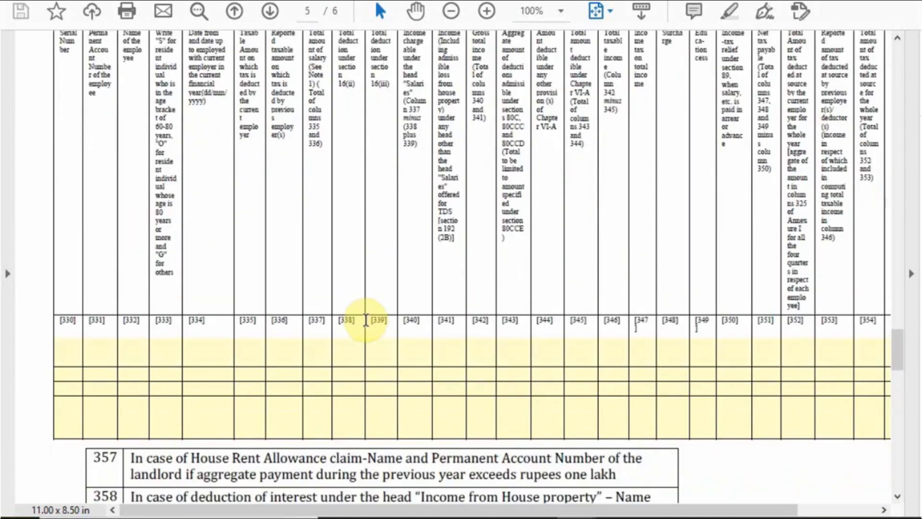
{"action": "scroll", "coordinate": [369, 320], "scroll_direction": "up", "scroll_amount": 10}
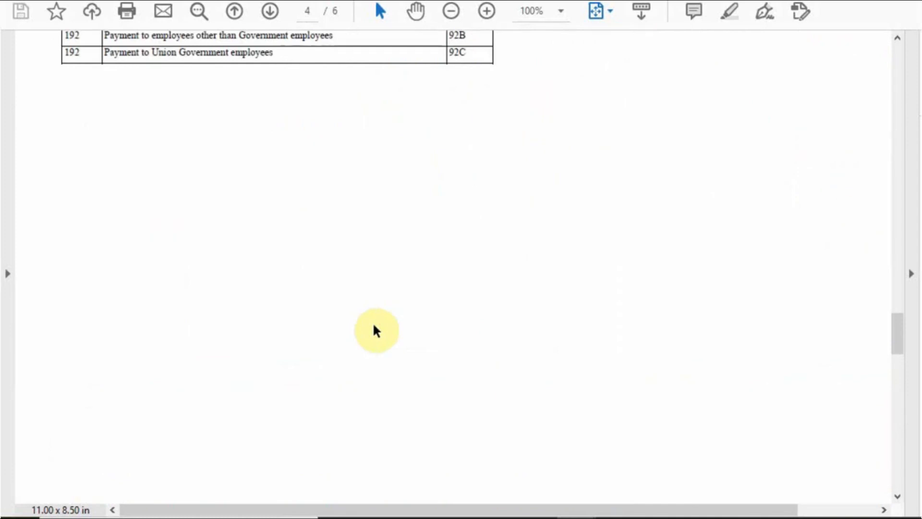
{"action": "scroll", "coordinate": [375, 330], "scroll_direction": "down", "scroll_amount": 20}
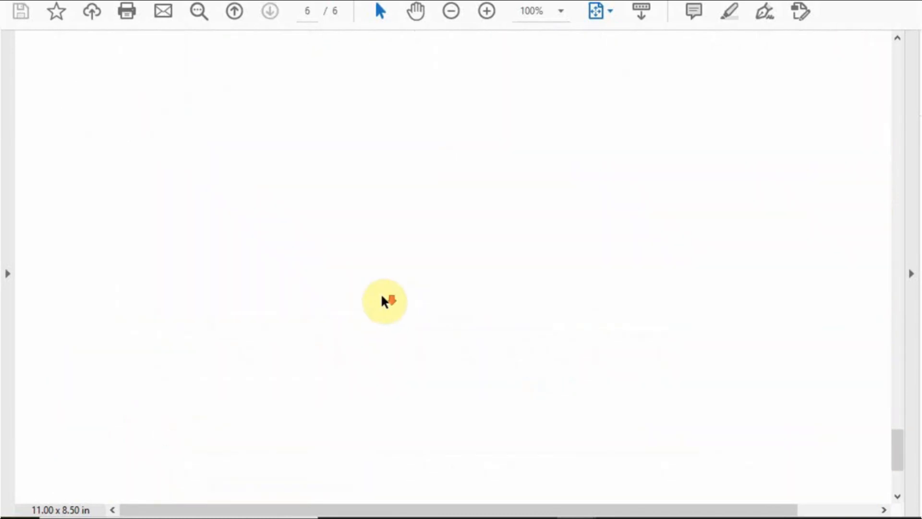
{"action": "scroll", "coordinate": [382, 296], "scroll_direction": "up", "scroll_amount": 5}
{"action": "scroll", "coordinate": [383, 298], "scroll_direction": "up", "scroll_amount": 10}
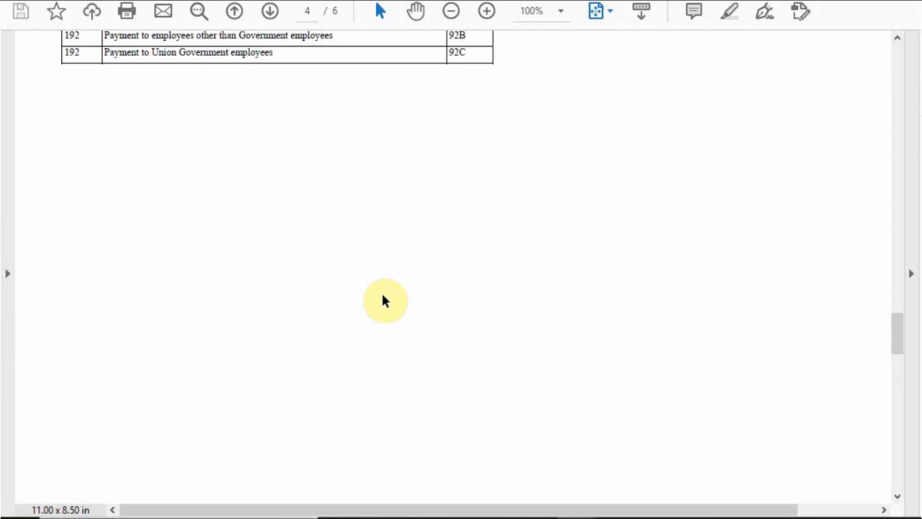
{"action": "scroll", "coordinate": [382, 296], "scroll_direction": "down", "scroll_amount": 10}
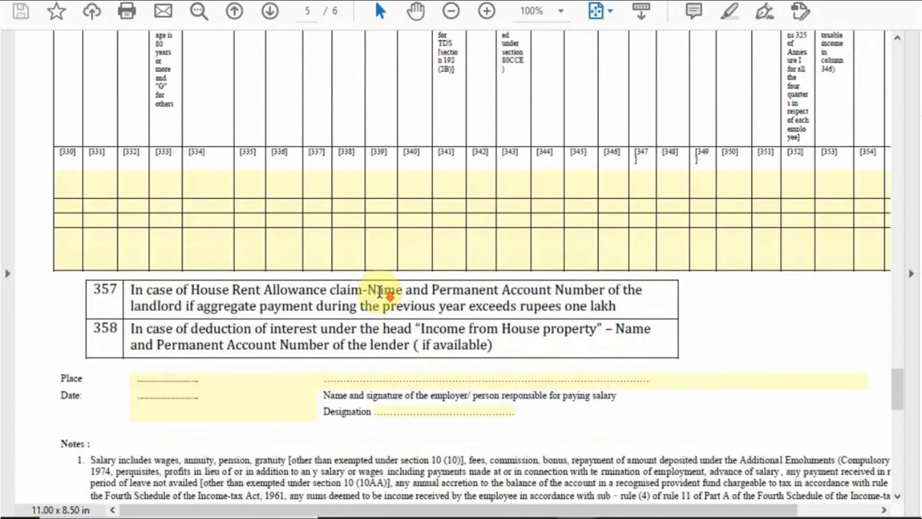
{"action": "scroll", "coordinate": [379, 291], "scroll_direction": "down", "scroll_amount": 10}
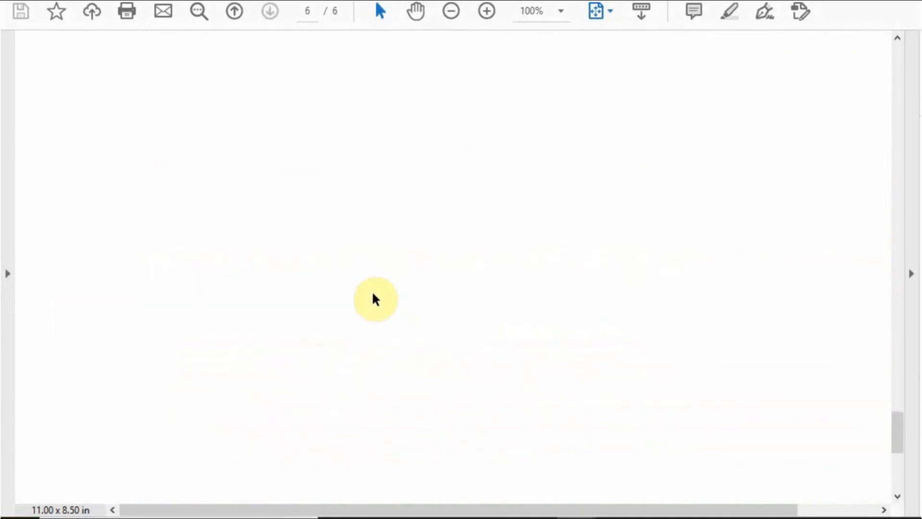
{"action": "scroll", "coordinate": [373, 294], "scroll_direction": "up", "scroll_amount": 5}
{"action": "scroll", "coordinate": [373, 294], "scroll_direction": "down", "scroll_amount": 5}
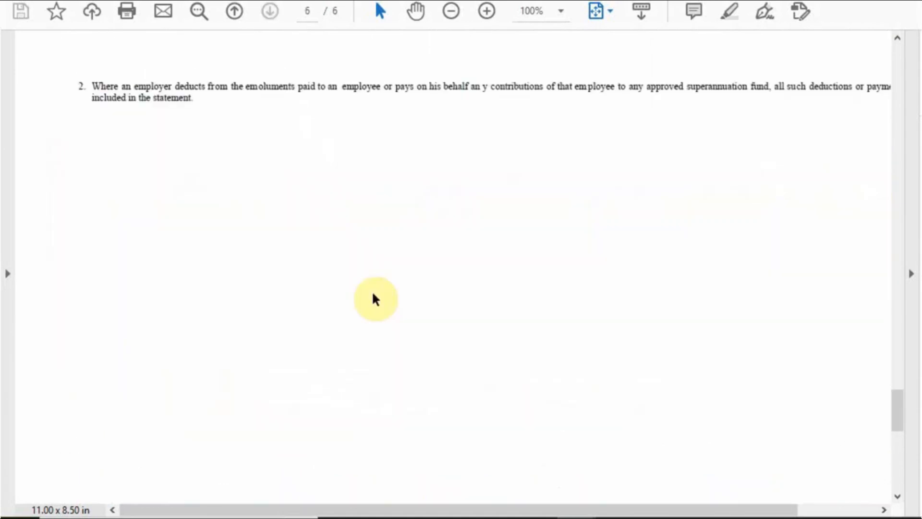